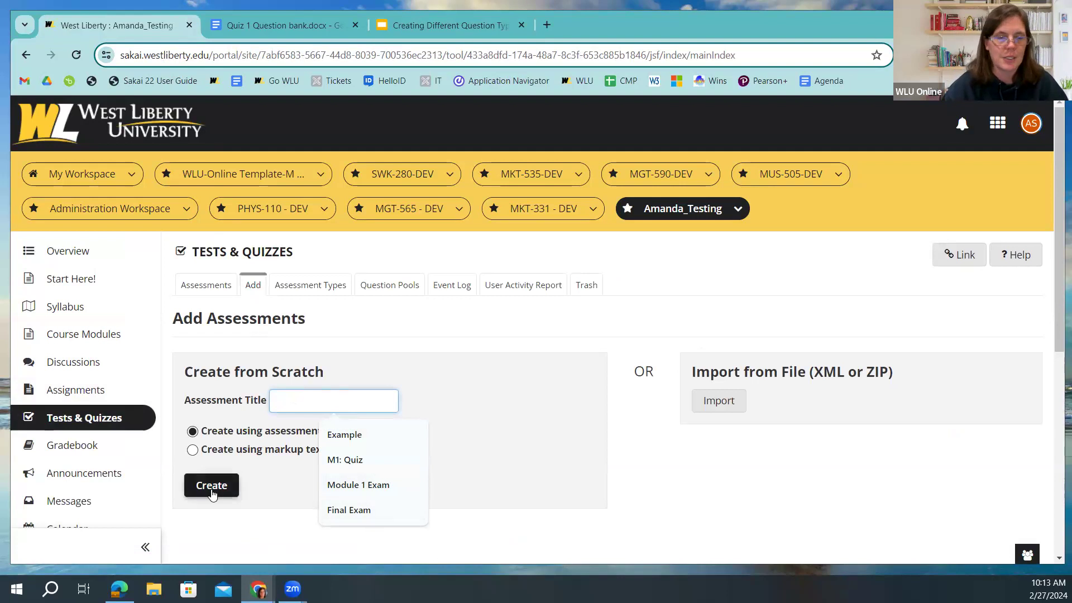
# Create a new assessment from scratch titled Example1 using the assessment builder
pyautogui.click(282, 521)
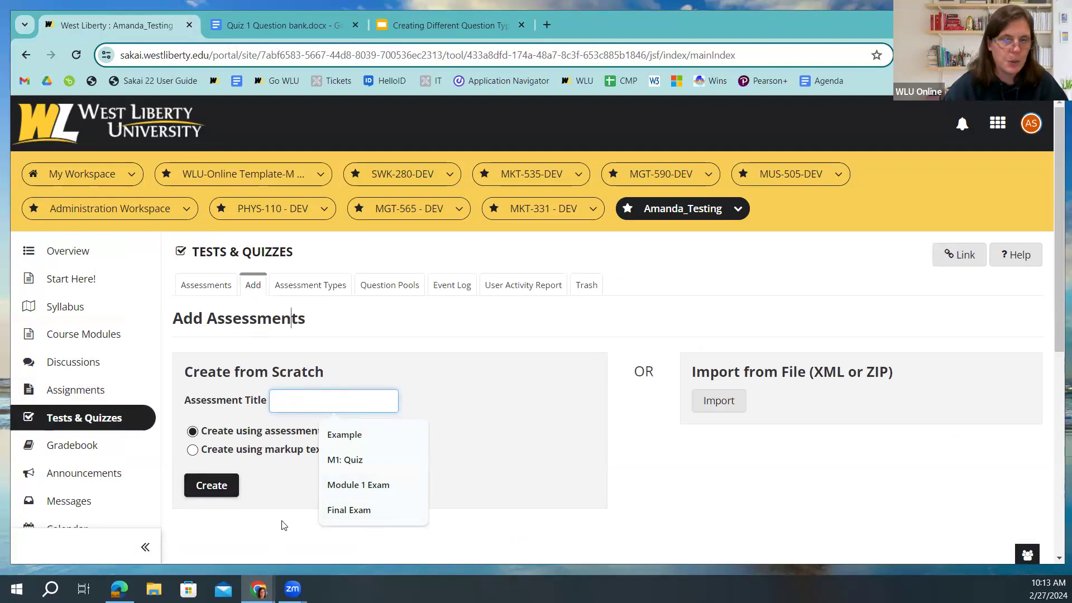
pyautogui.click(211, 492)
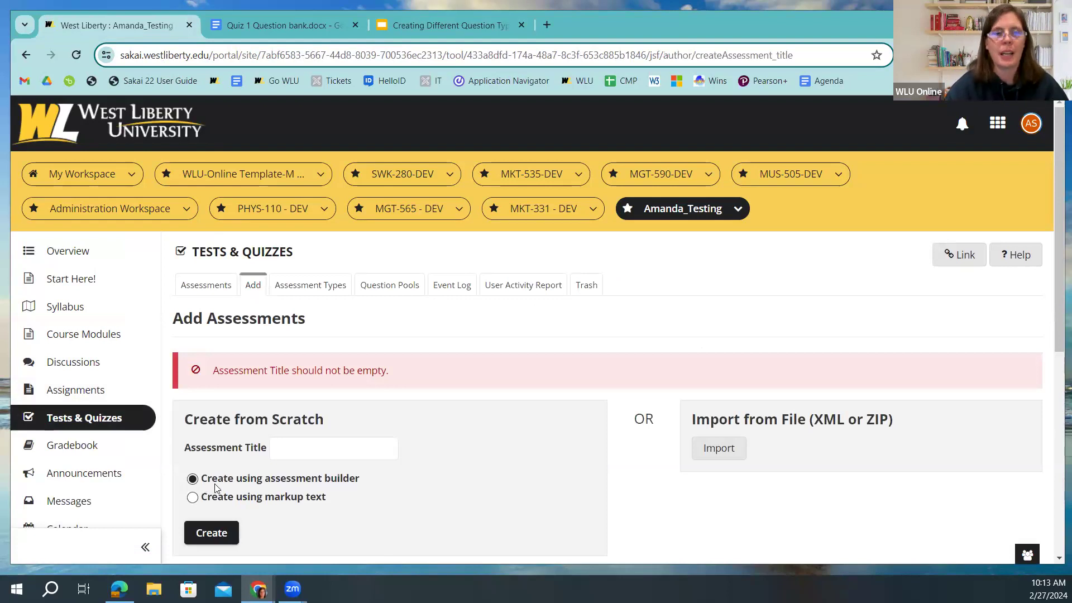
pyautogui.click(285, 450)
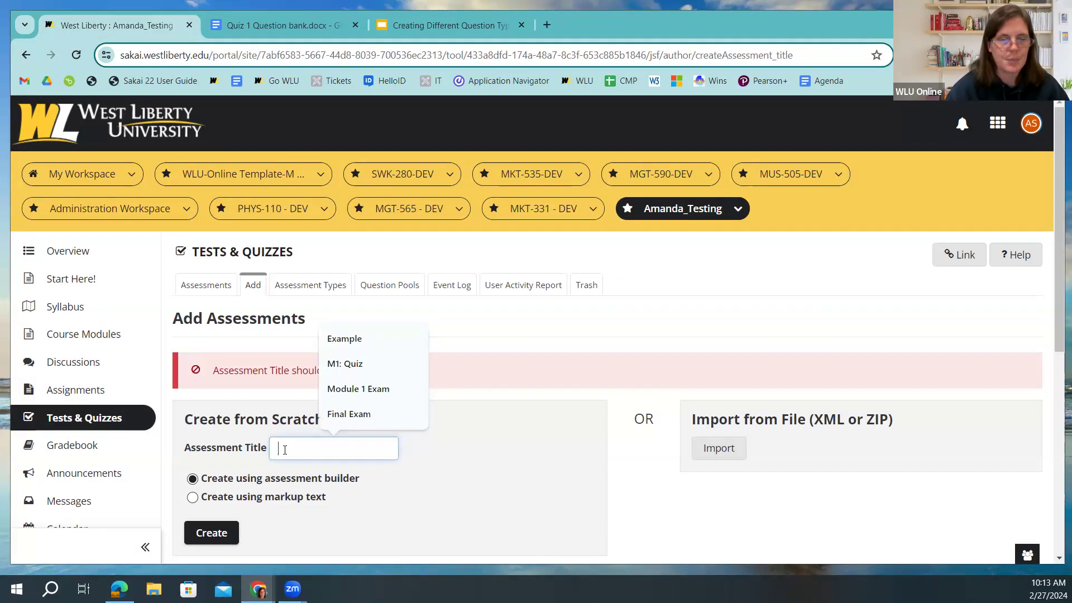
pyautogui.click(347, 340)
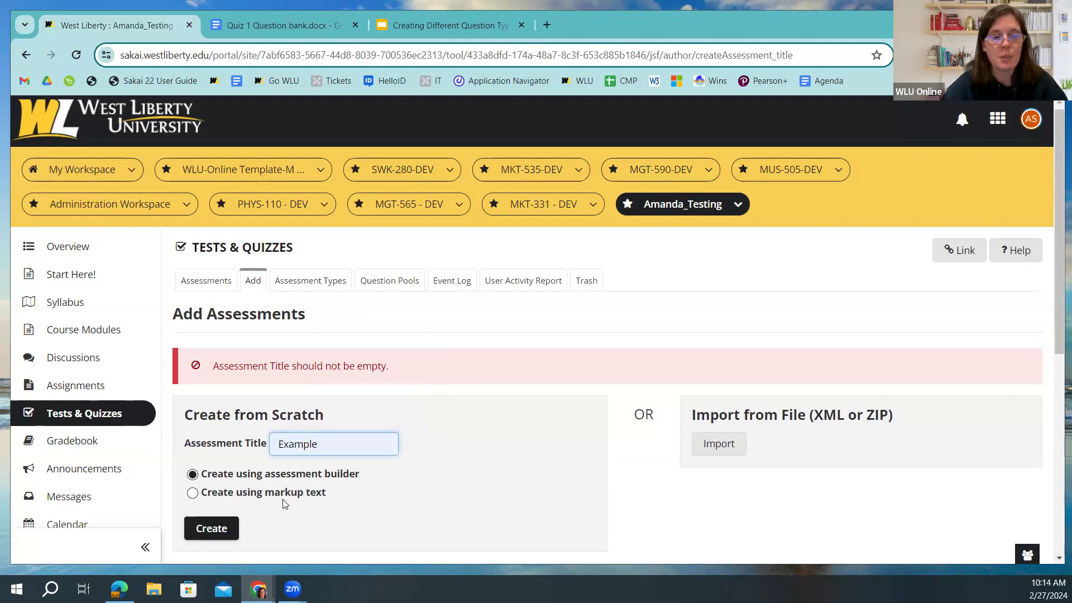
pyautogui.scroll(-1, 285, 485)
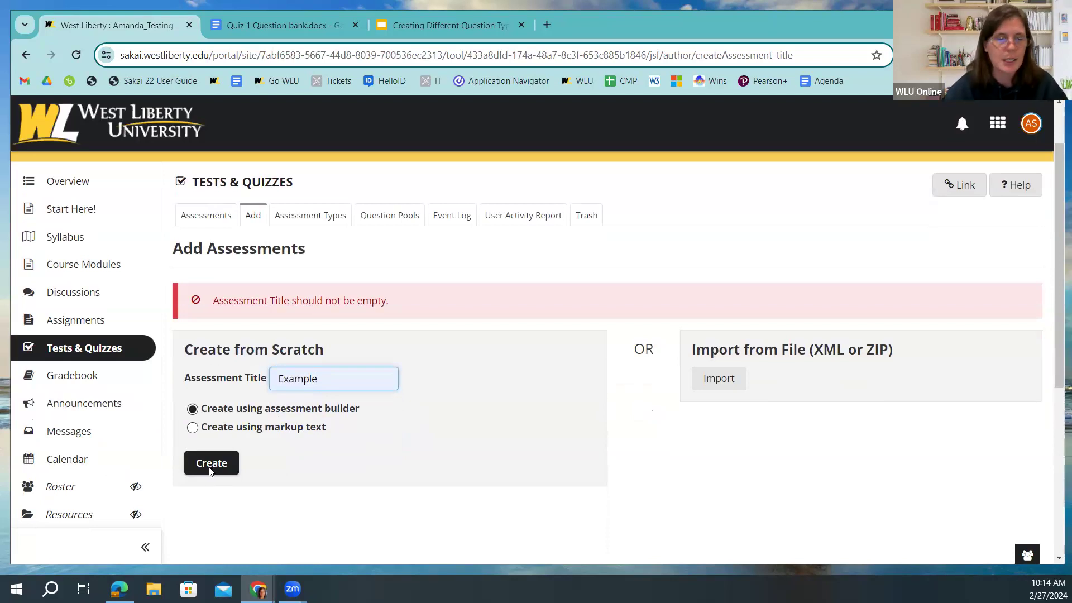
pyautogui.click(226, 469)
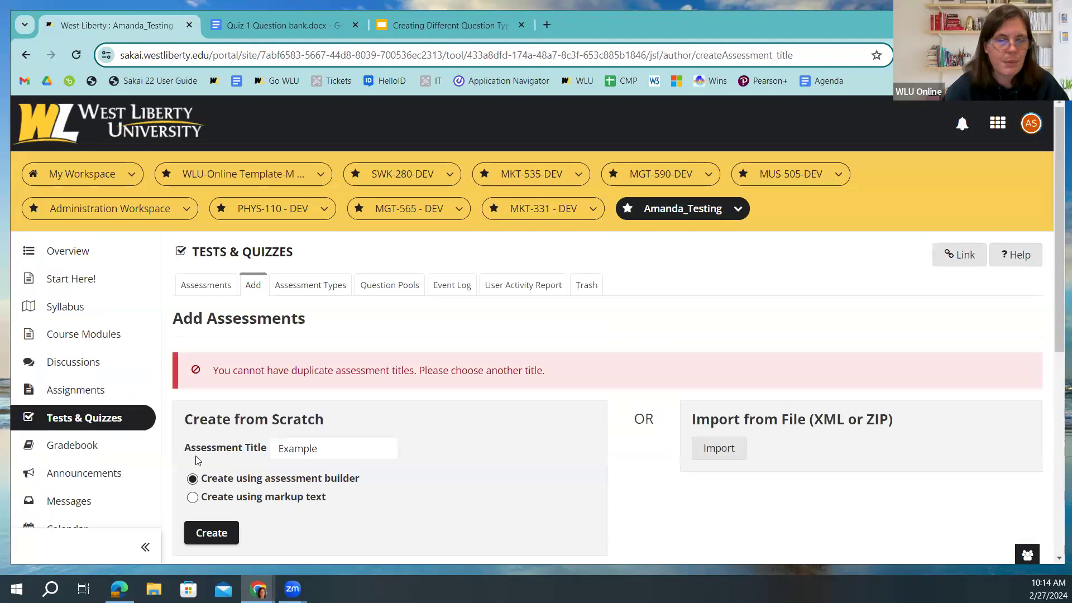
pyautogui.write('1')
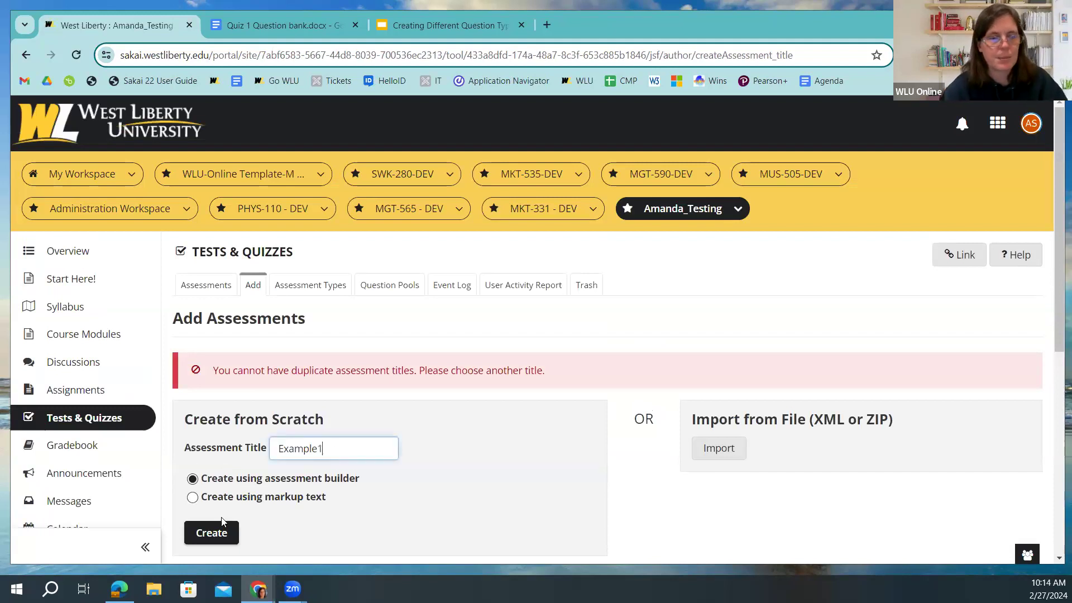
pyautogui.click(226, 533)
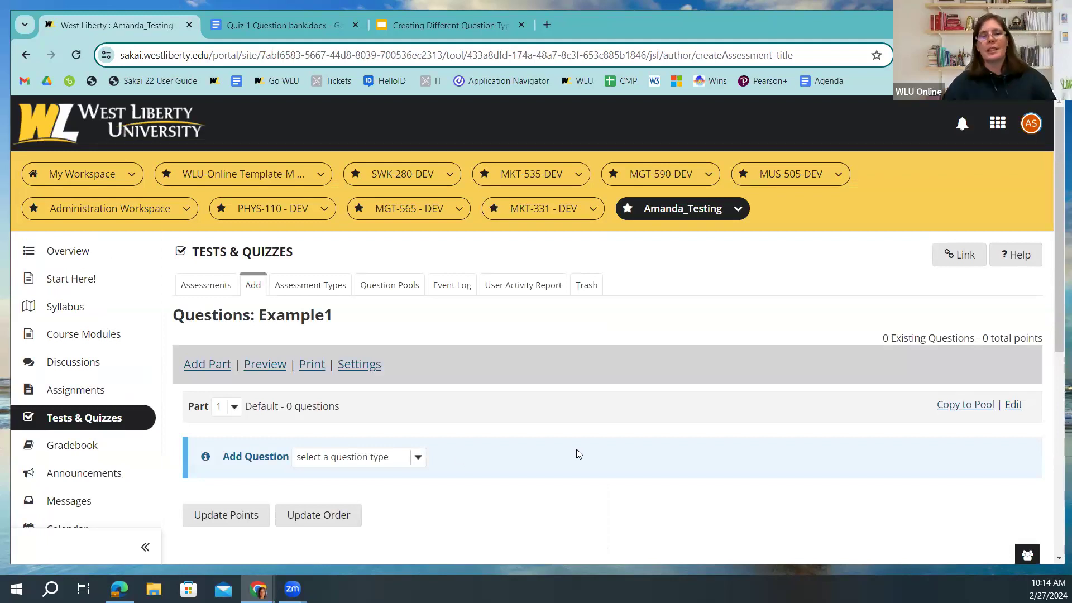
# Add a Multiple Choice question to Part 1 of the Example1 assessment
pyautogui.scroll(-1, 529, 391)
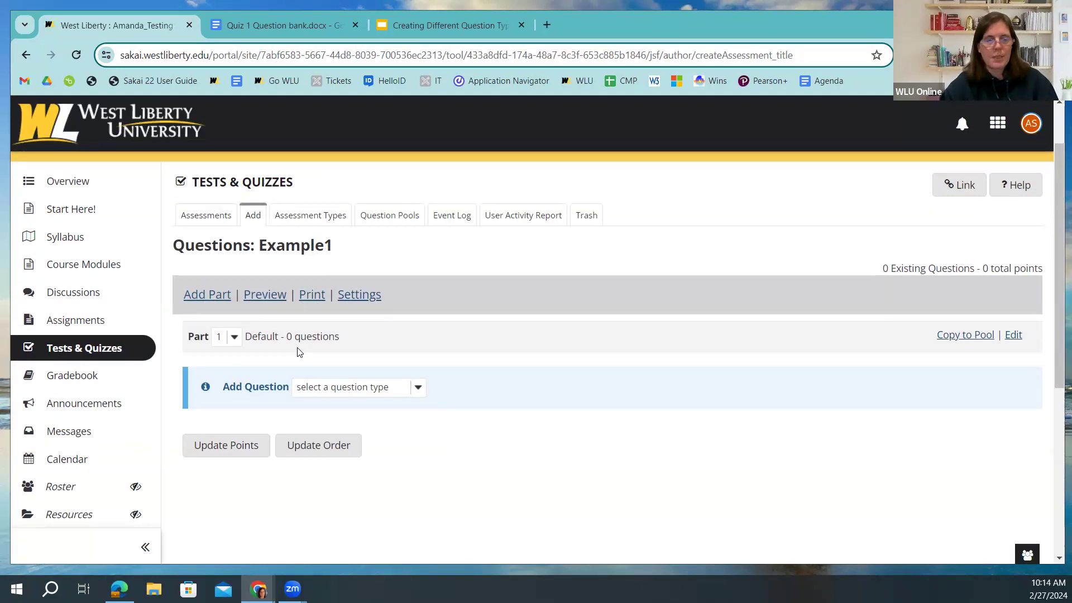
pyautogui.click(419, 389)
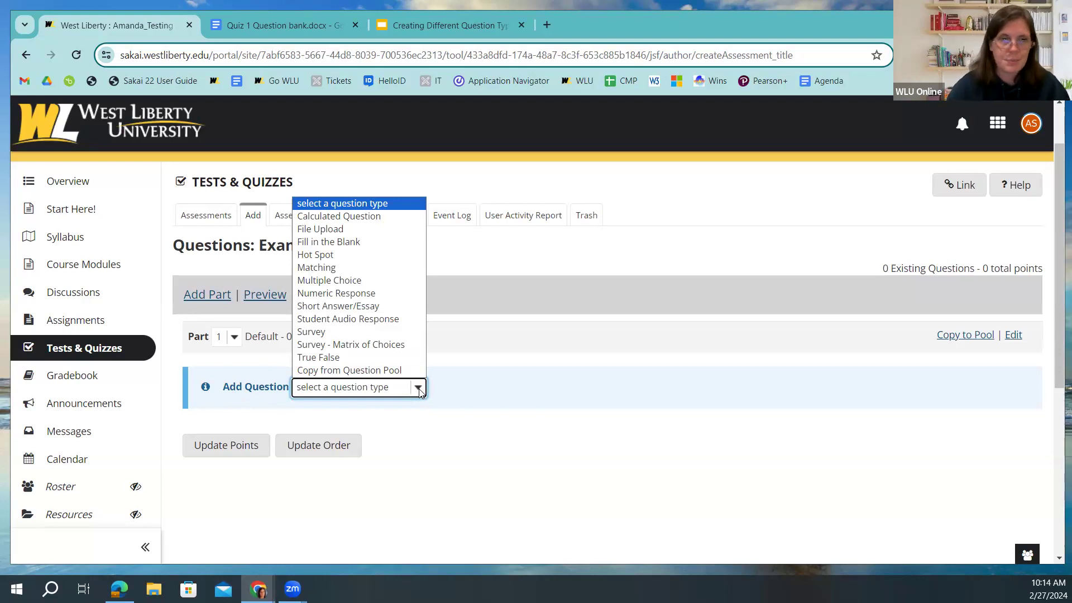
pyautogui.click(322, 281)
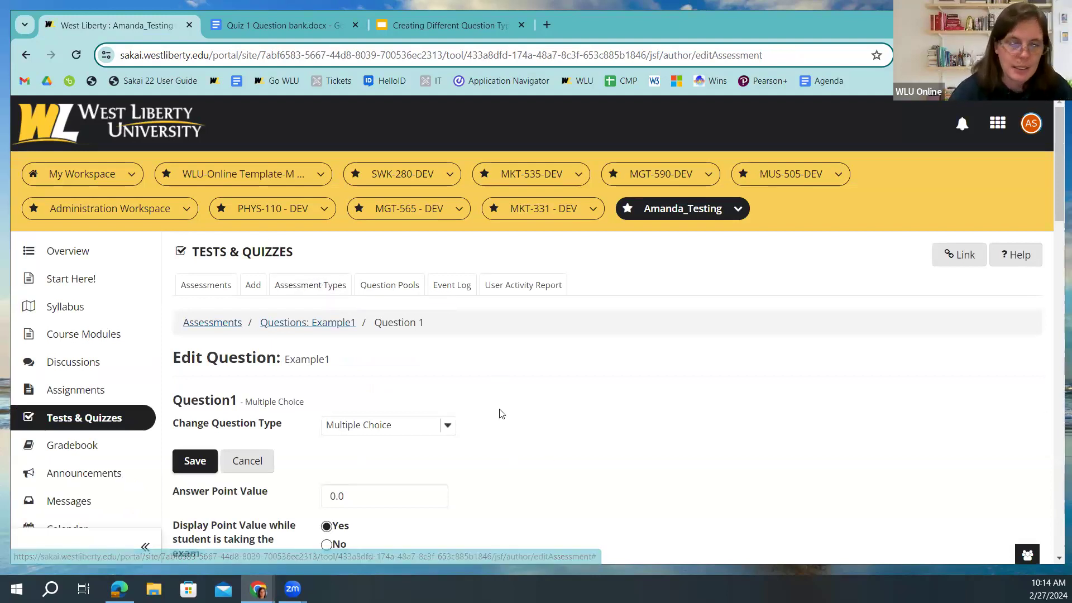
# Set the answer point value of the multiple choice question to 5.0
pyautogui.scroll(-5, 502, 406)
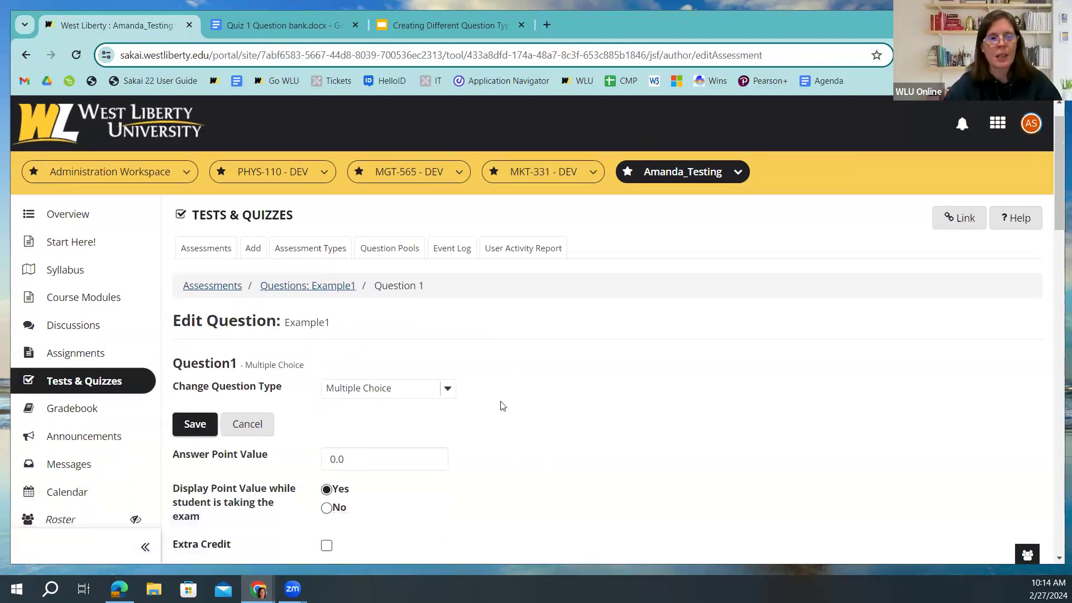
pyautogui.scroll(2, 518, 406)
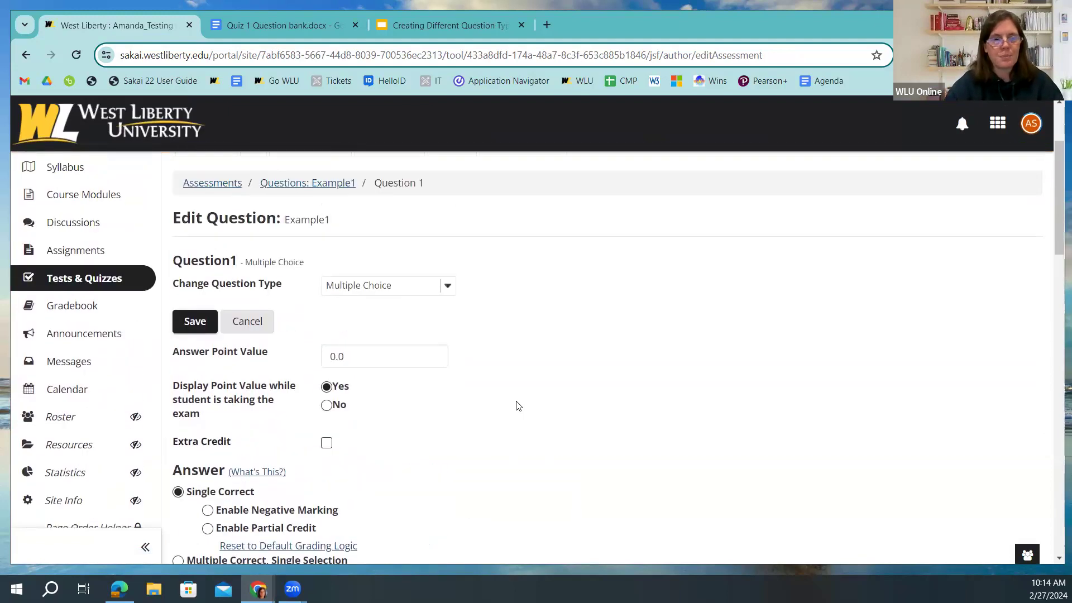
pyautogui.scroll(-1, 518, 406)
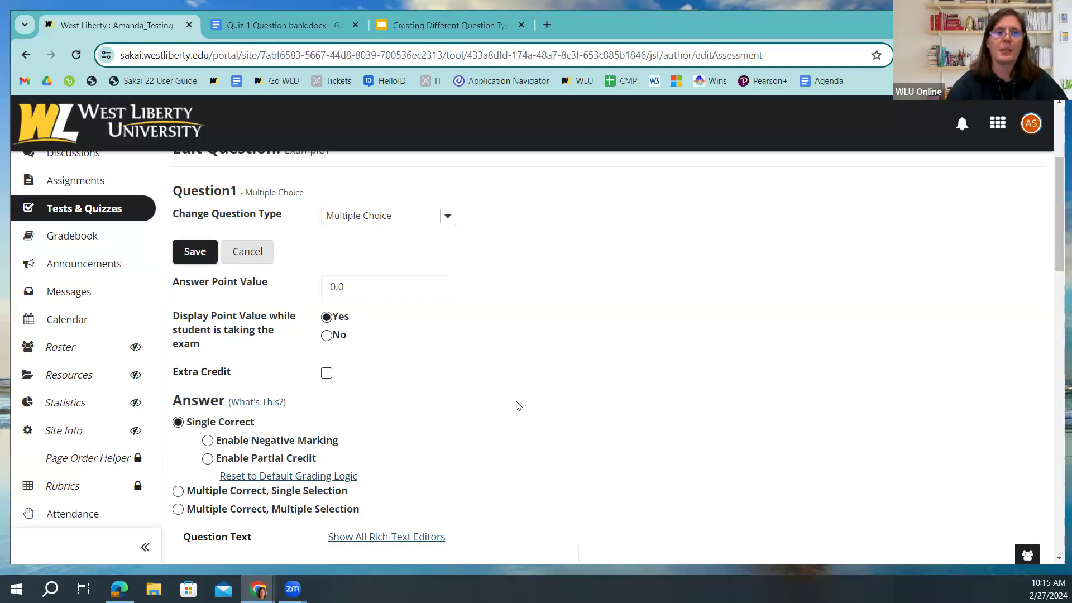
pyautogui.click(447, 218)
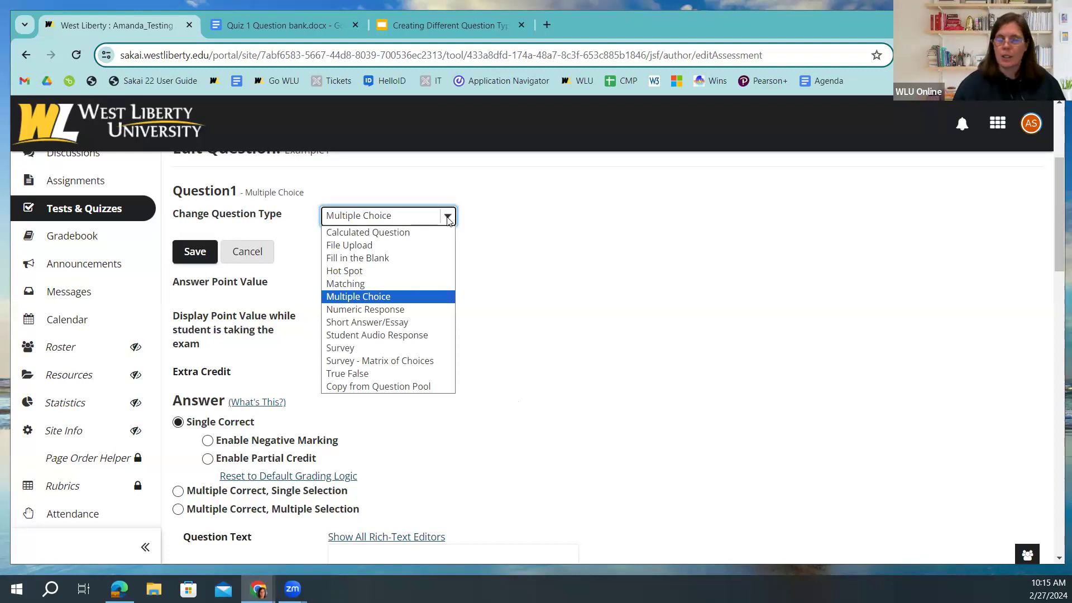
pyautogui.click(501, 270)
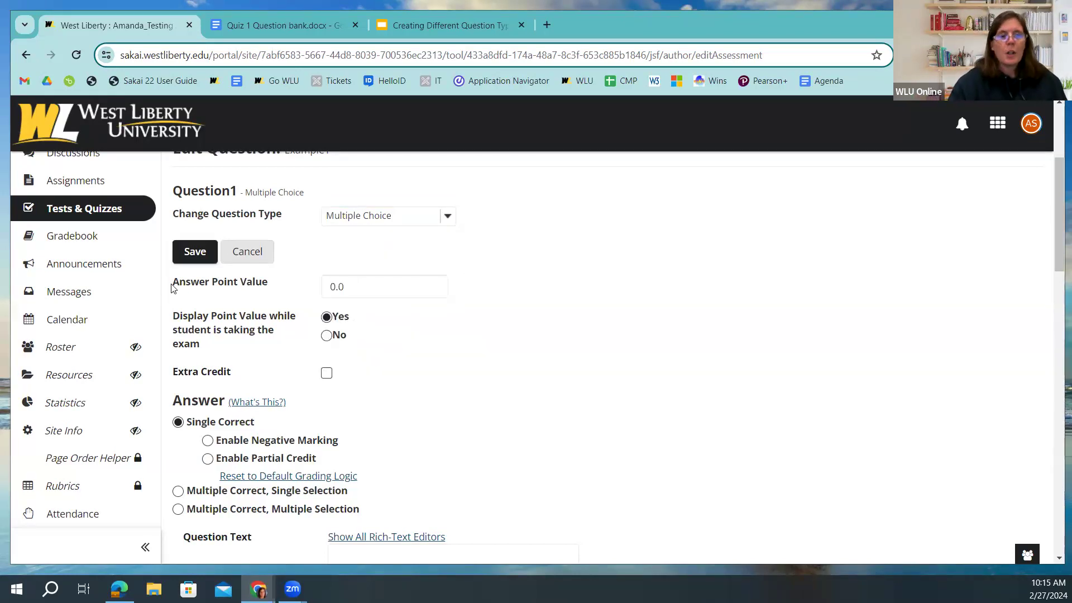
pyautogui.moveTo(328, 286); pyautogui.dragTo(333, 287)
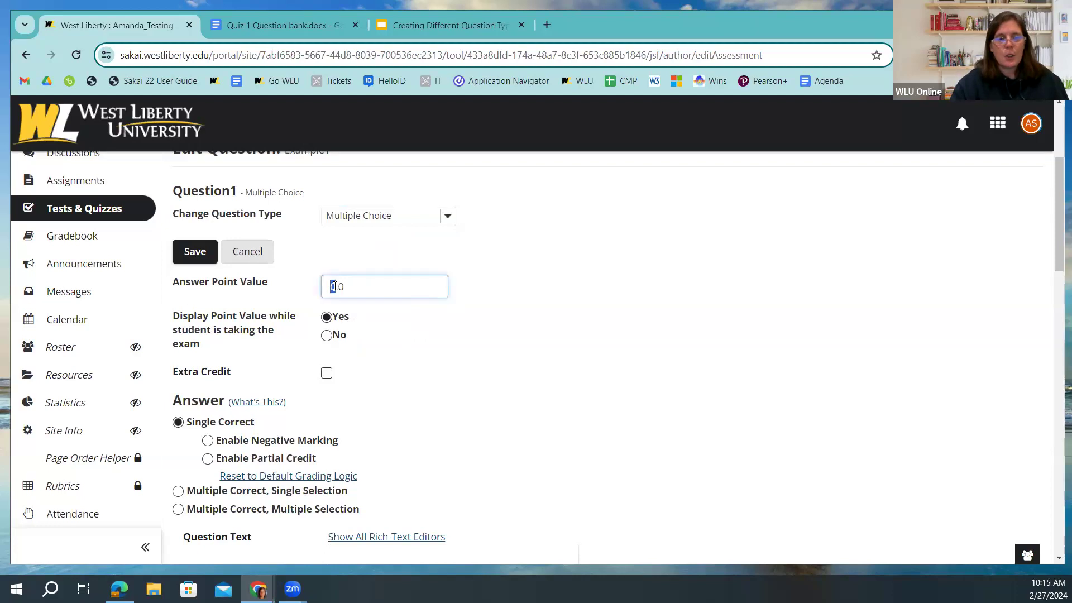
pyautogui.write('5')
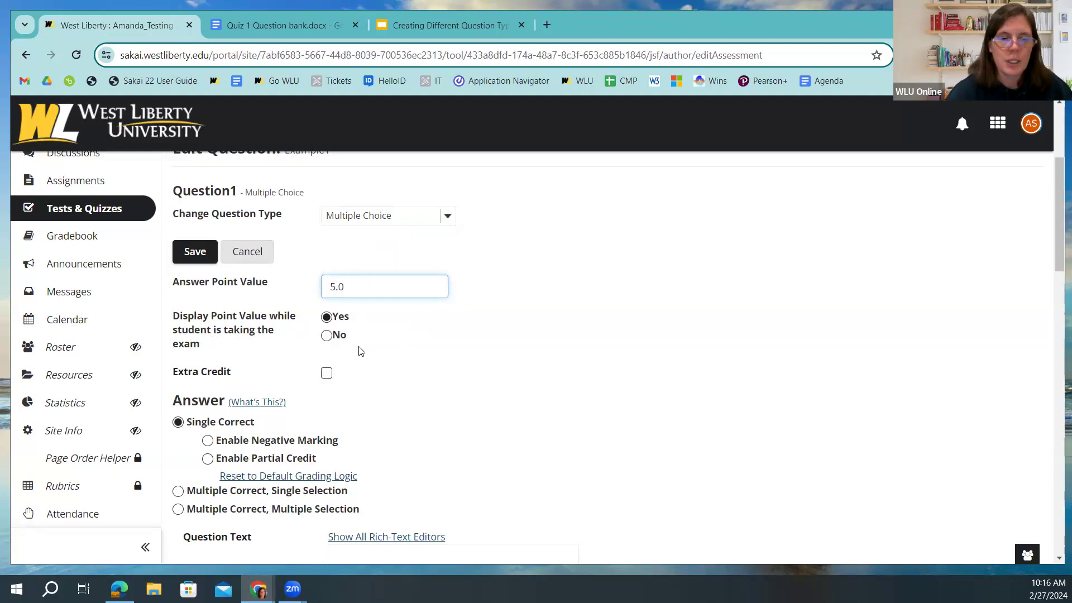
# Set the question's answer type to Multiple Correct, Single Selection
pyautogui.scroll(-4, 392, 407)
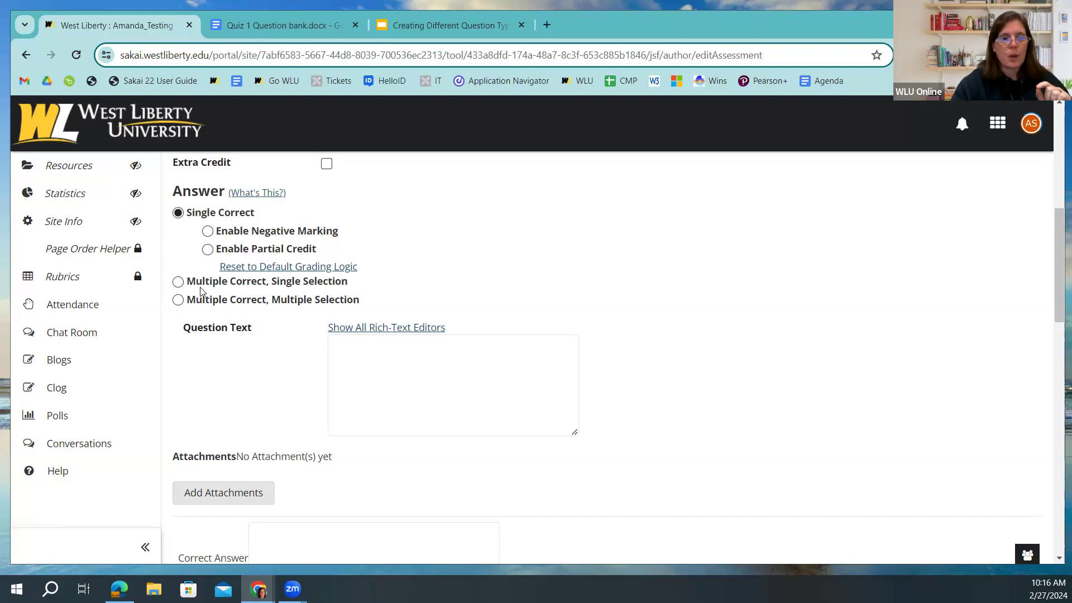
pyautogui.click(178, 281)
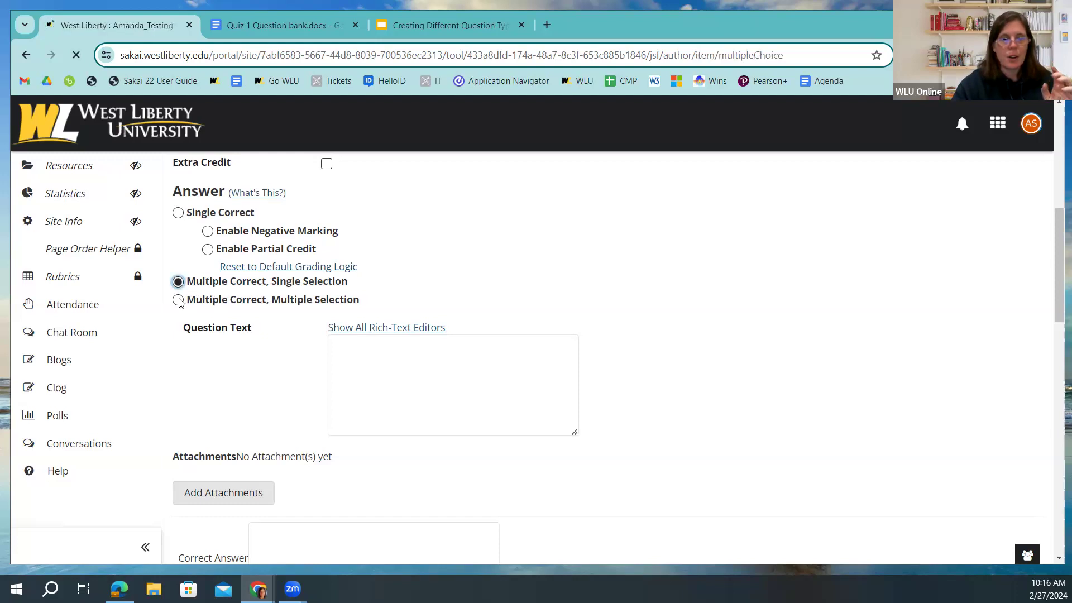
pyautogui.scroll(-5, 223, 425)
pyautogui.scroll(-3, 223, 426)
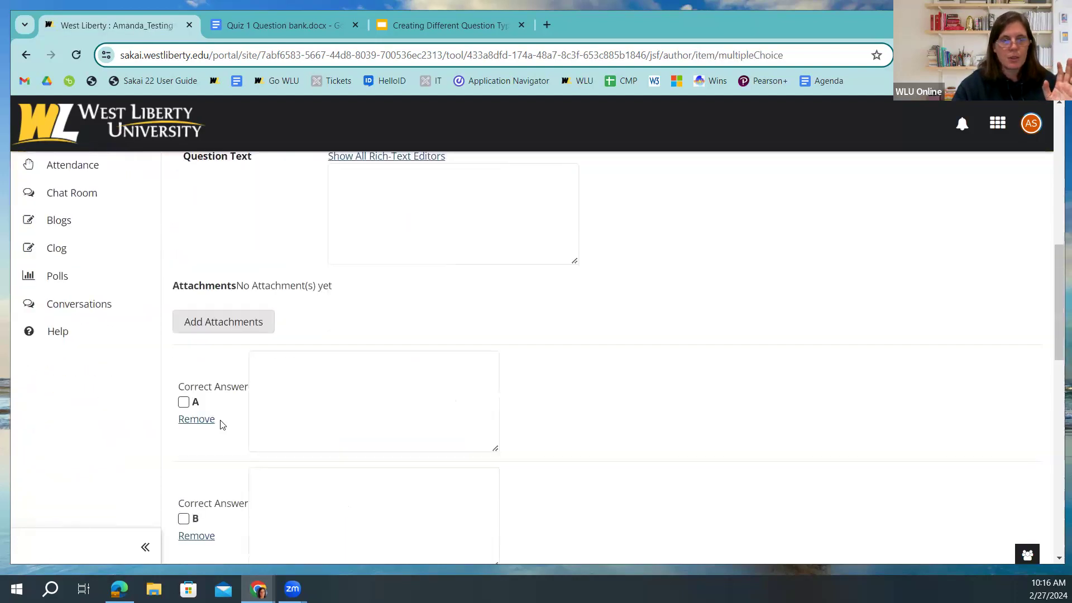
pyautogui.scroll(2, 221, 422)
pyautogui.scroll(1, 295, 293)
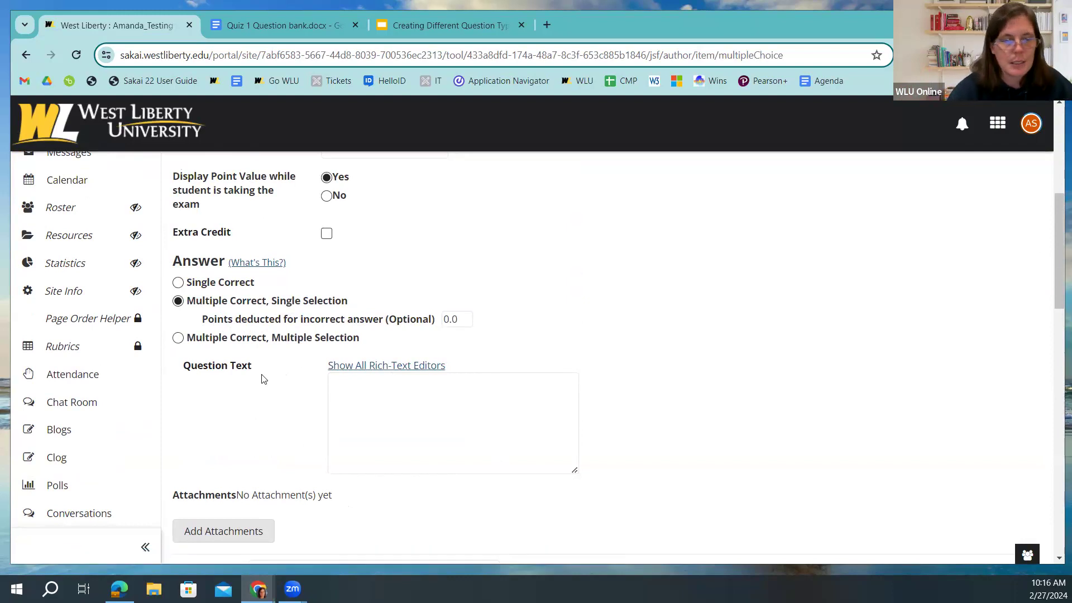
# Enter "What is 4+4=" as the question text
pyautogui.scroll(-2, 263, 379)
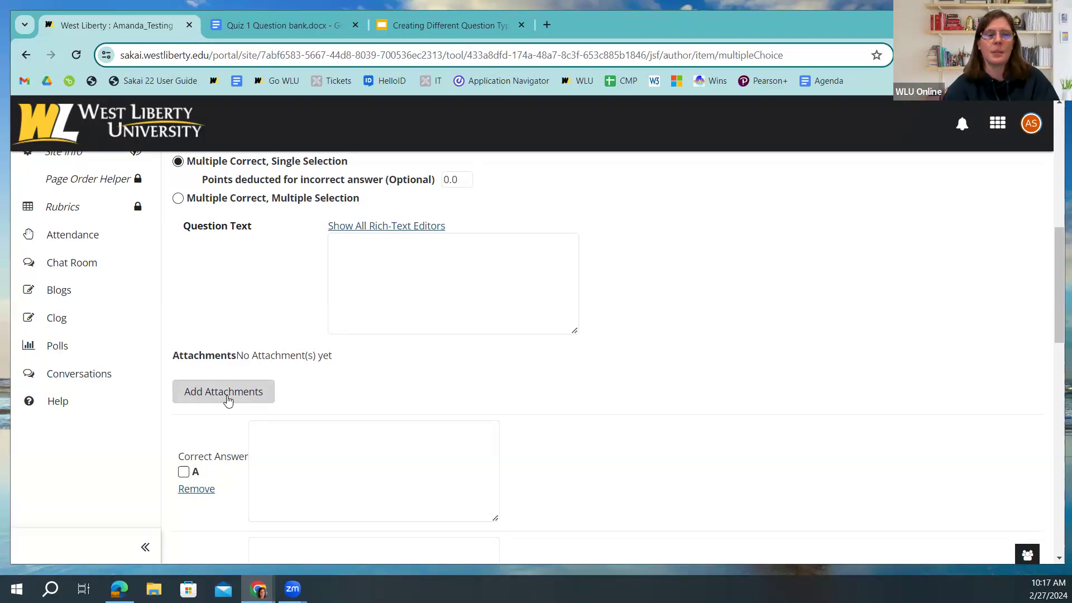
pyautogui.scroll(-2, 230, 395)
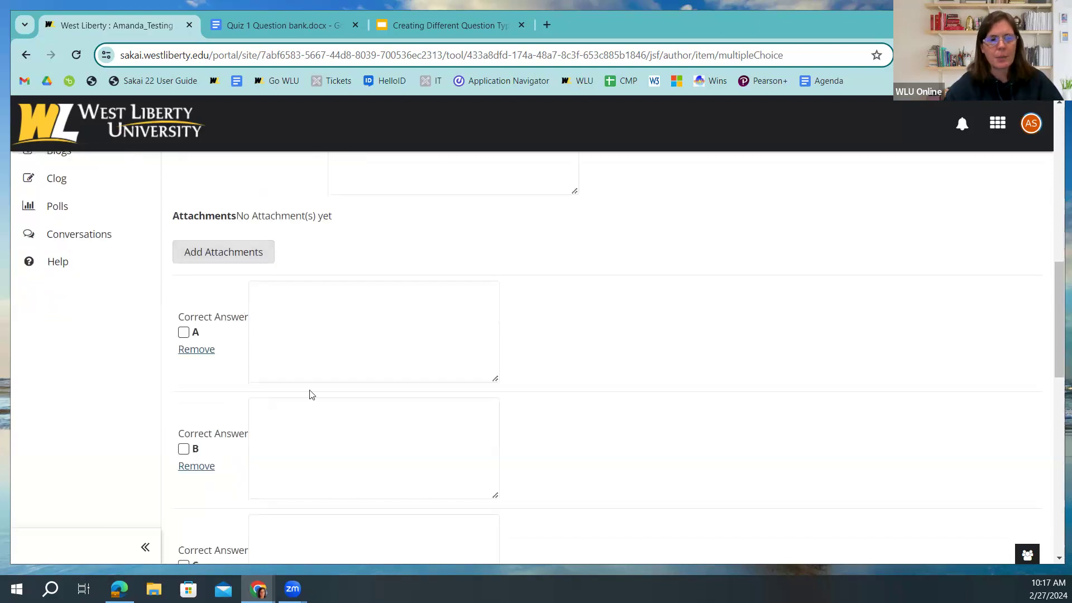
pyautogui.scroll(3, 312, 395)
pyautogui.click(376, 325)
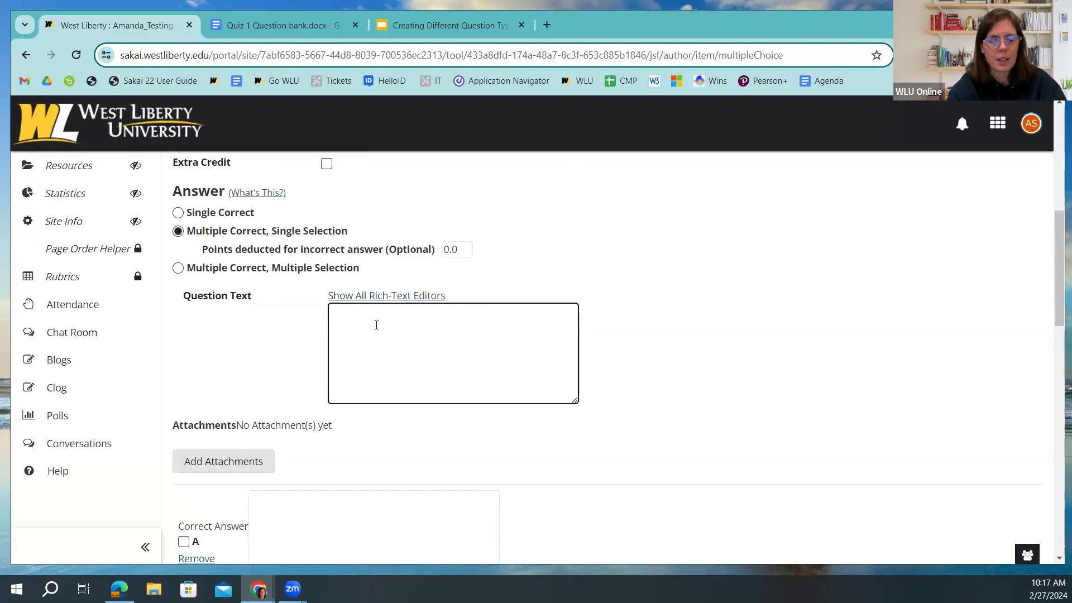
pyautogui.write('What is 4')
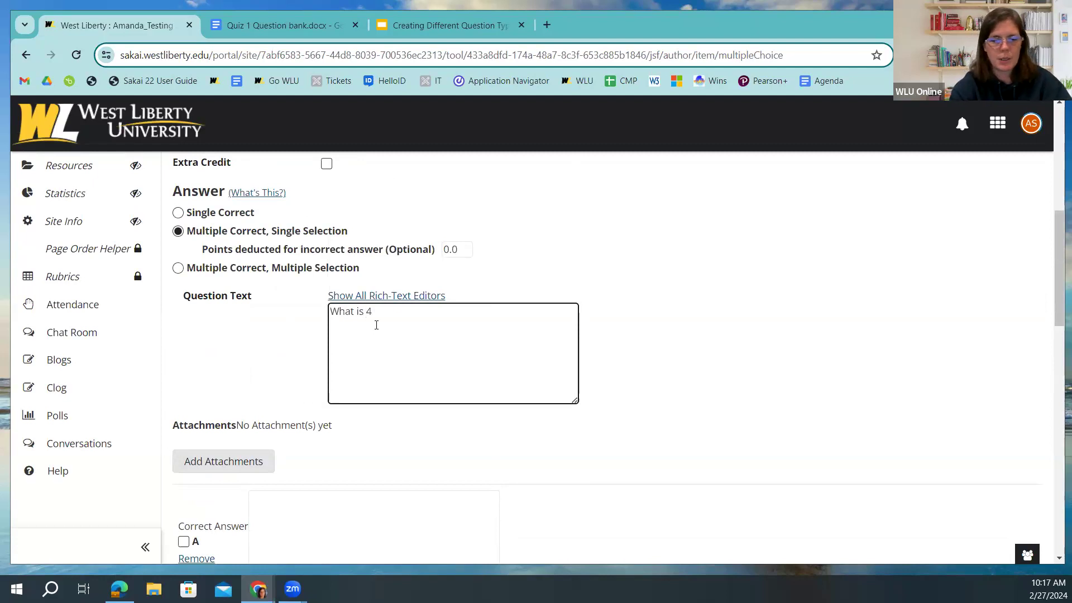
pyautogui.write('+4')
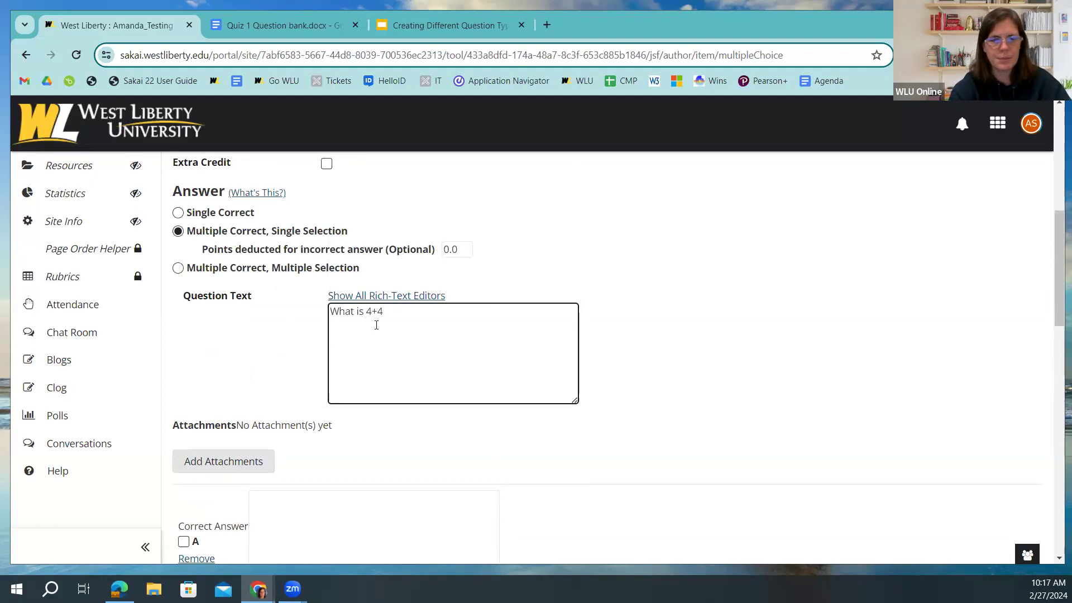
pyautogui.write('=')
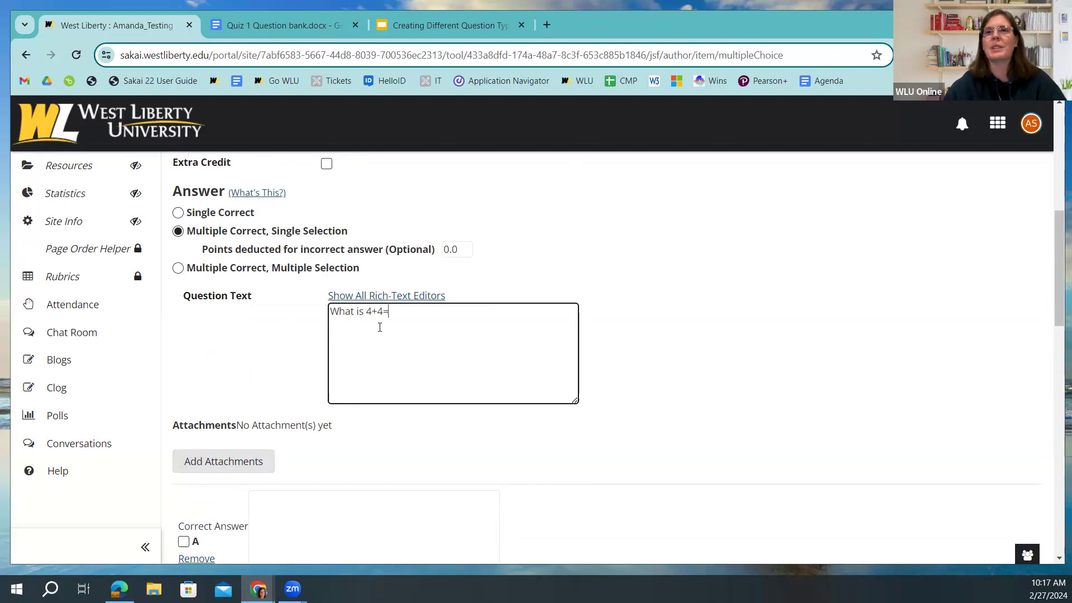
# Fill answers A to D with 3, 4, 6 and 8, and mark answer D as correct
pyautogui.scroll(-1, 276, 448)
pyautogui.click(276, 448)
pyautogui.write('3')
pyautogui.scroll(-1, 278, 469)
pyautogui.click(269, 496)
pyautogui.write('4')
pyautogui.scroll(-3, 270, 481)
pyautogui.click(276, 328)
pyautogui.write('6')
pyautogui.click(266, 440)
pyautogui.write('8')
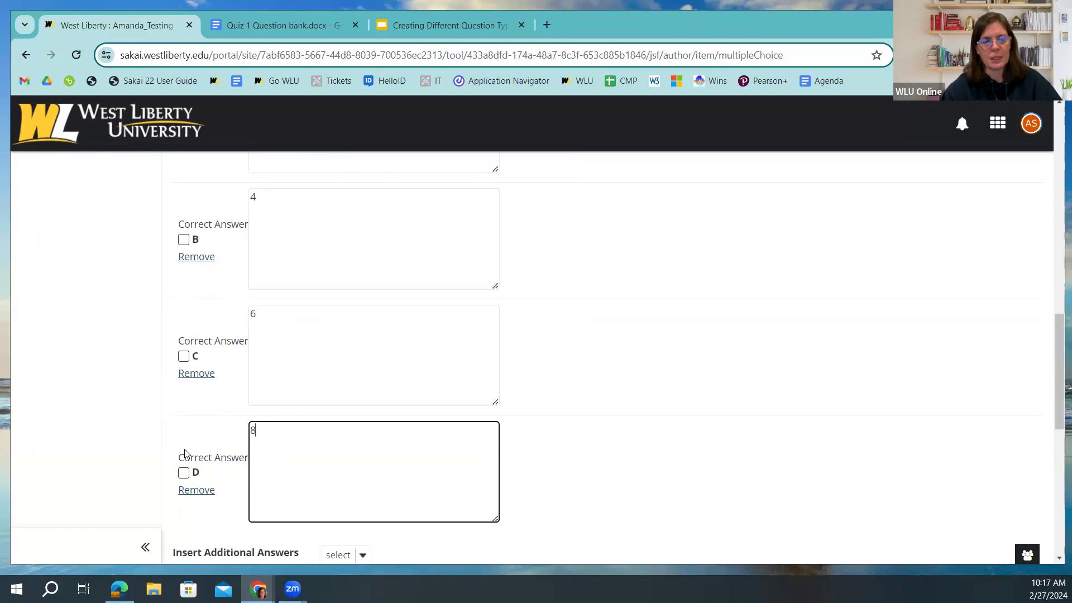
pyautogui.click(187, 475)
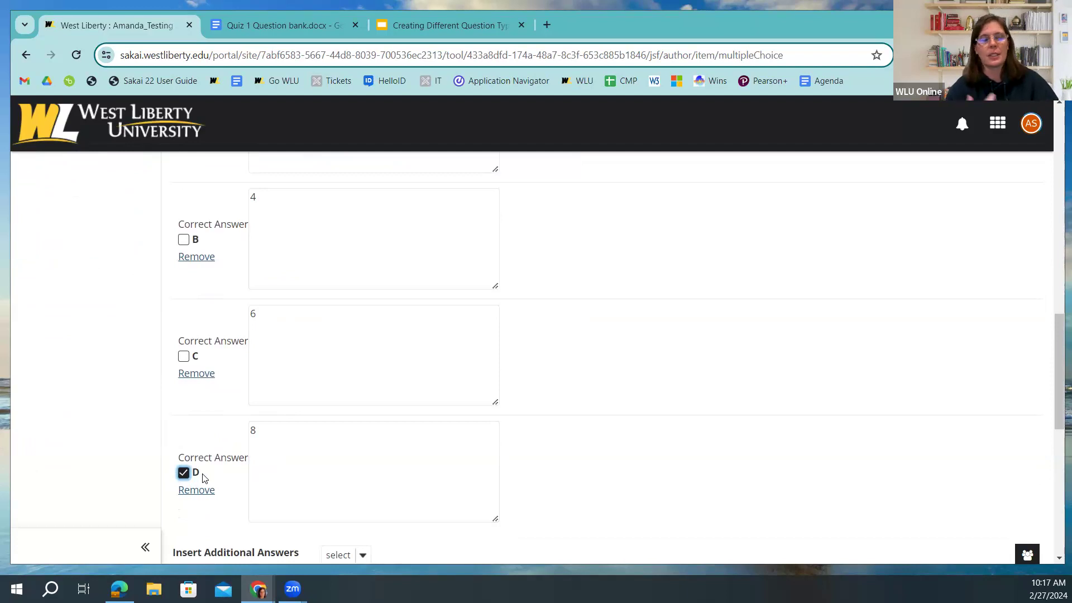
# Examine the multiple choice question's options for additional answers, randomizing, rationale, part, question pool and answer feedback
pyautogui.scroll(-3, 211, 413)
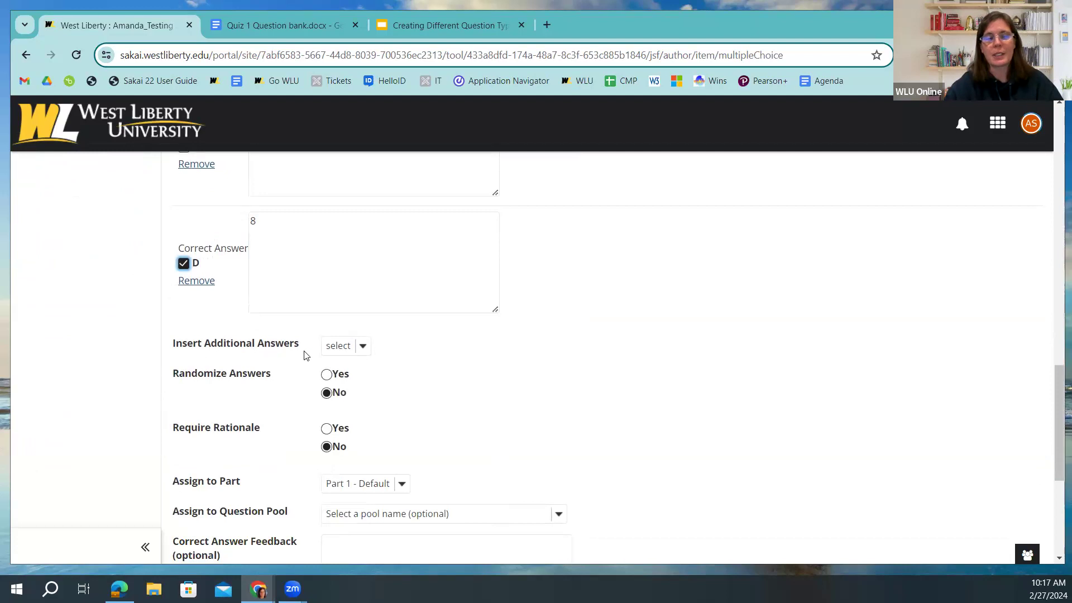
pyautogui.click(363, 348)
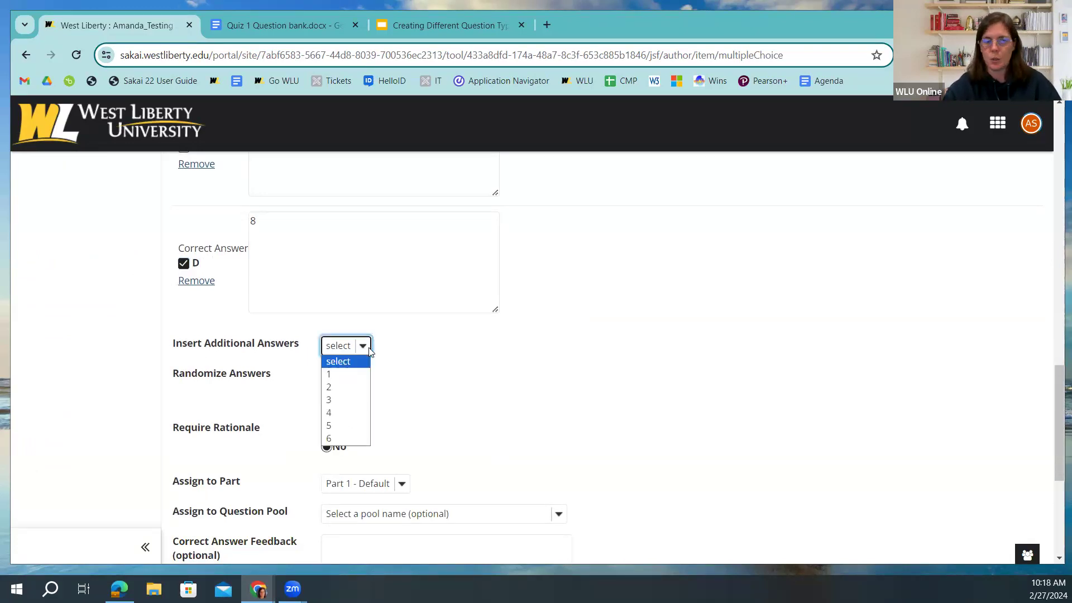
pyautogui.click(435, 365)
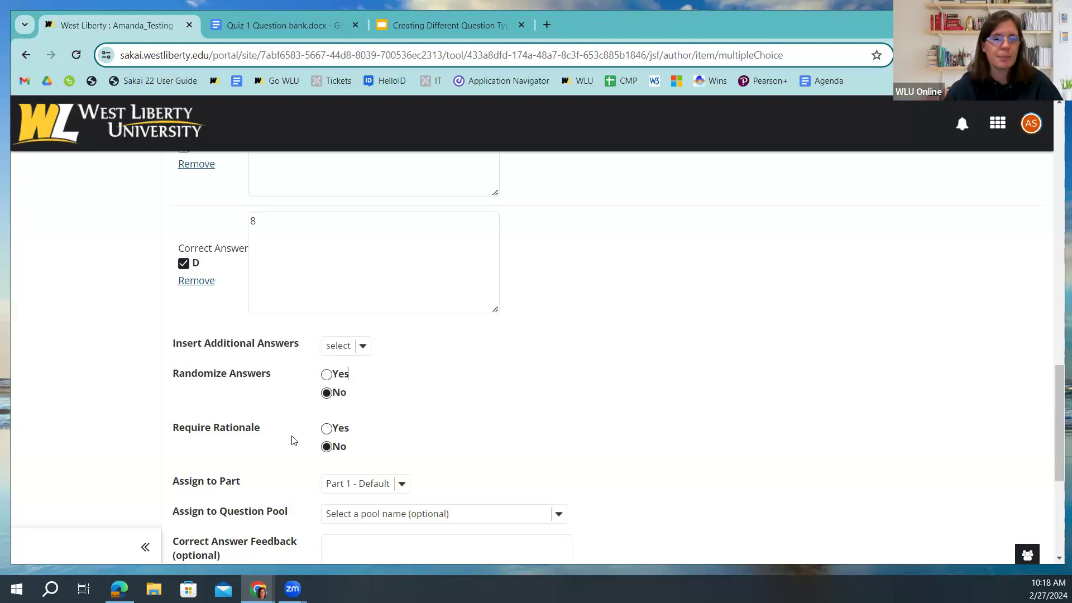
pyautogui.scroll(-3, 268, 438)
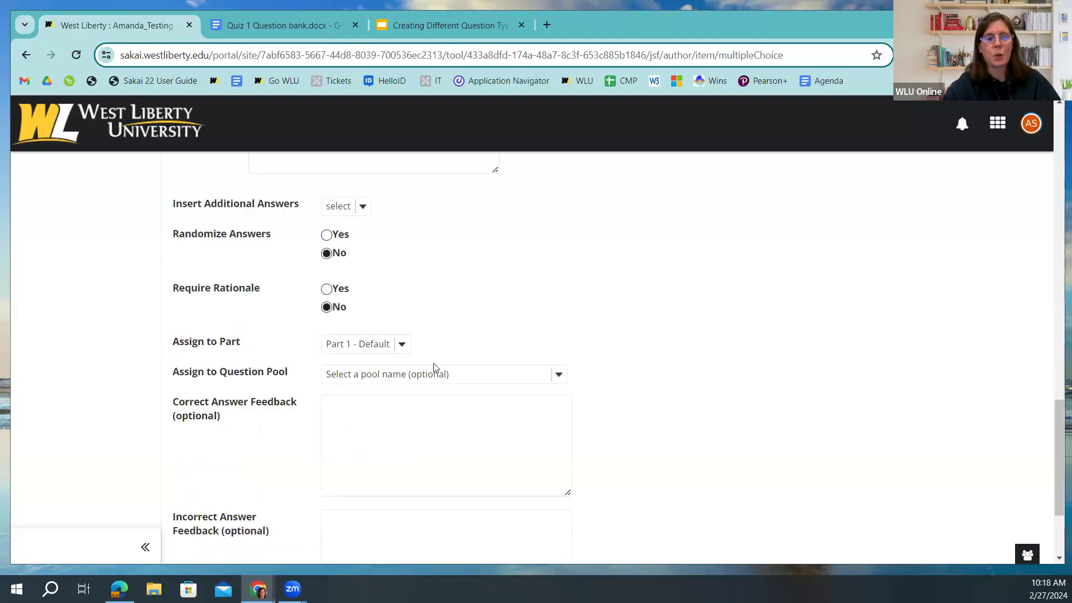
pyautogui.click(402, 344)
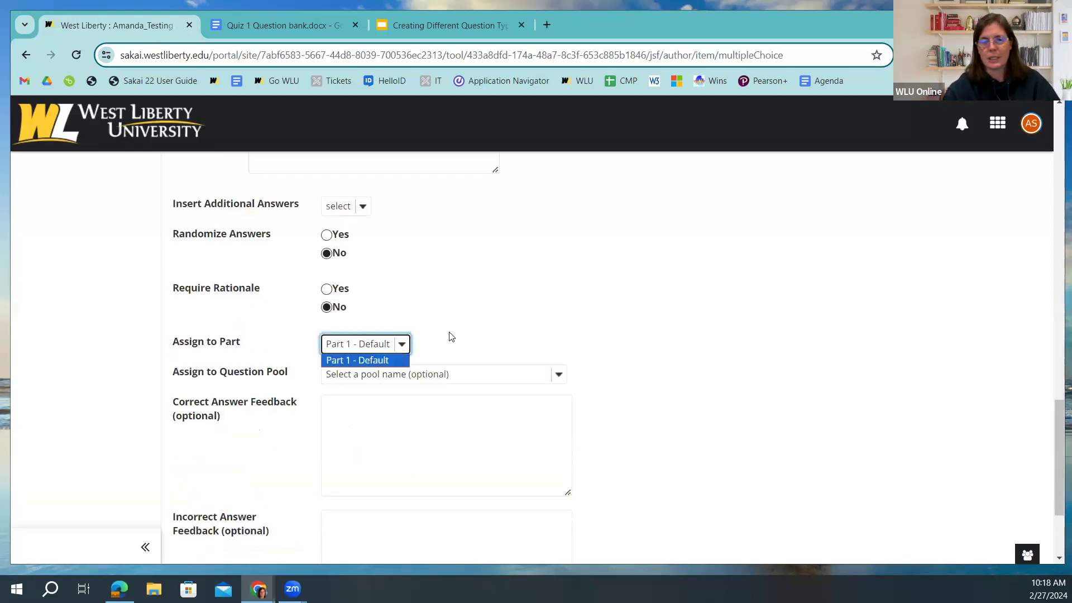
pyautogui.click(418, 343)
pyautogui.click(558, 376)
pyautogui.click(614, 383)
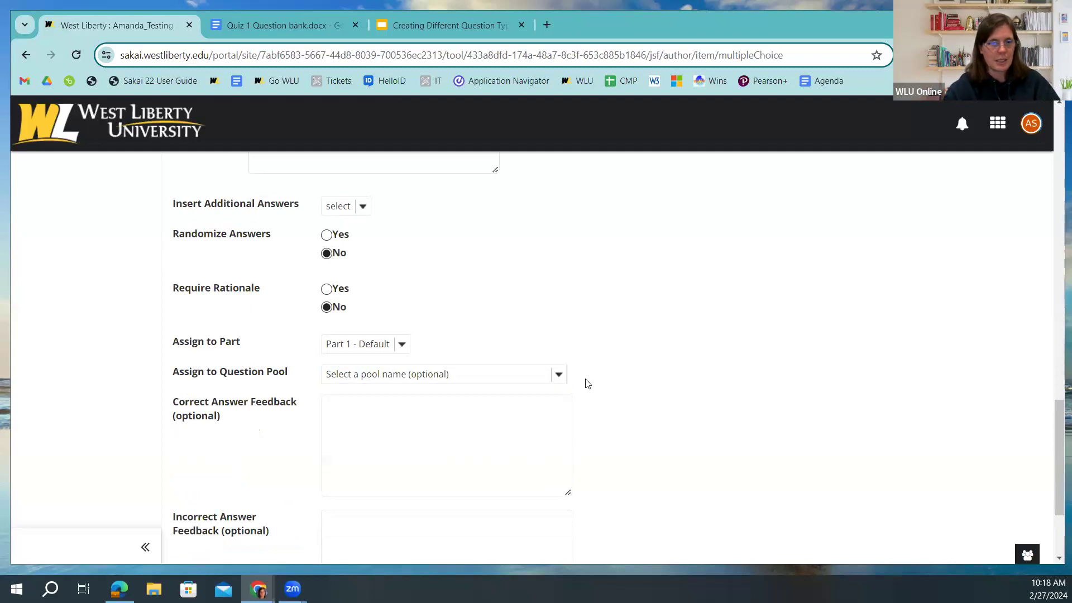
pyautogui.scroll(-2, 242, 408)
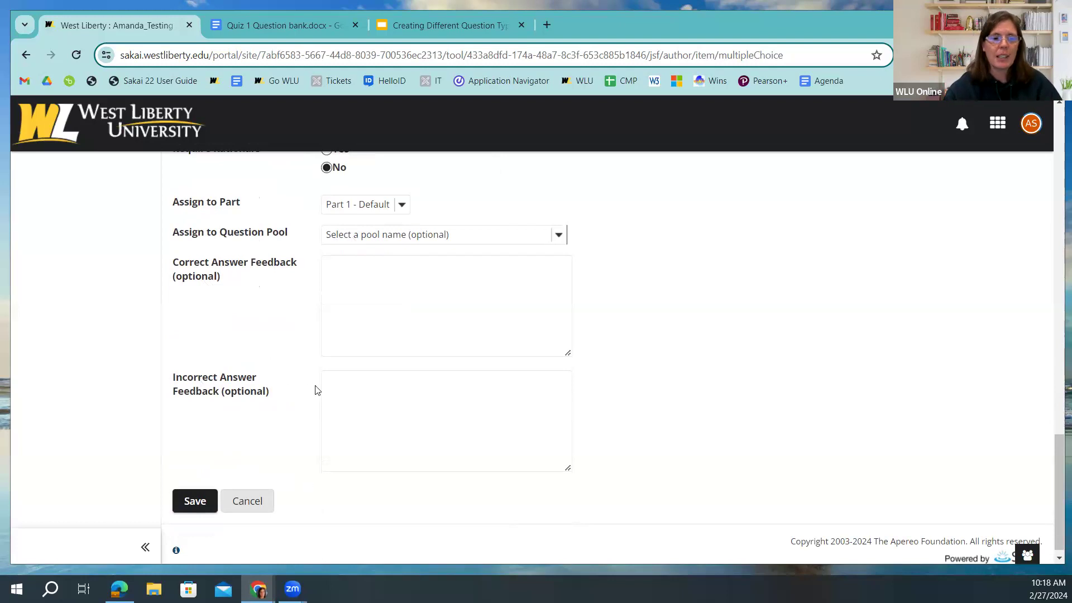
pyautogui.click(349, 384)
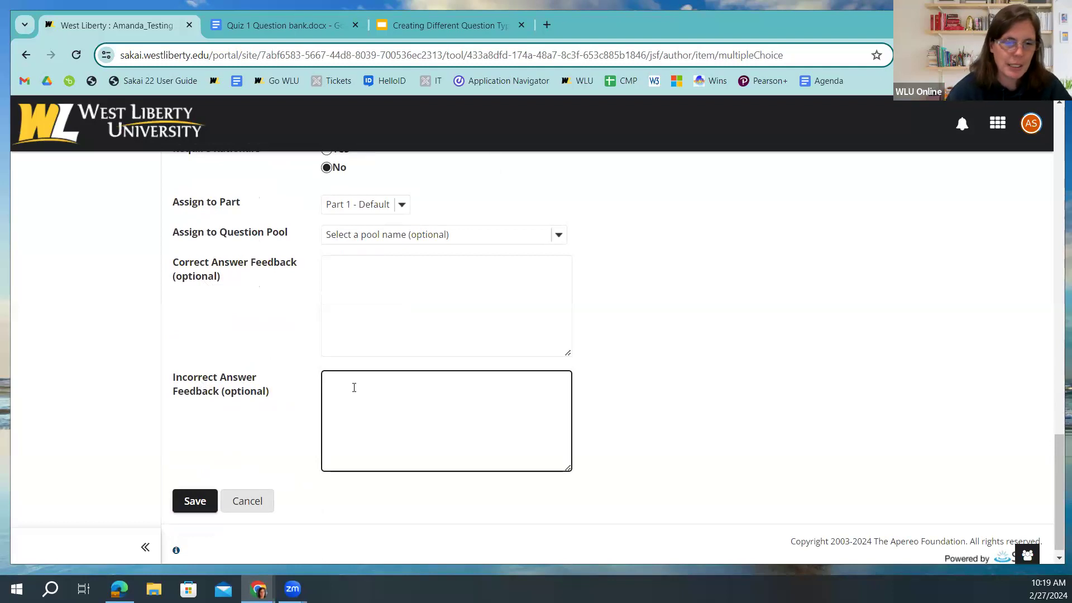
# Save the multiple choice question to the Example1 assessment and check how it is listed
pyautogui.click(202, 505)
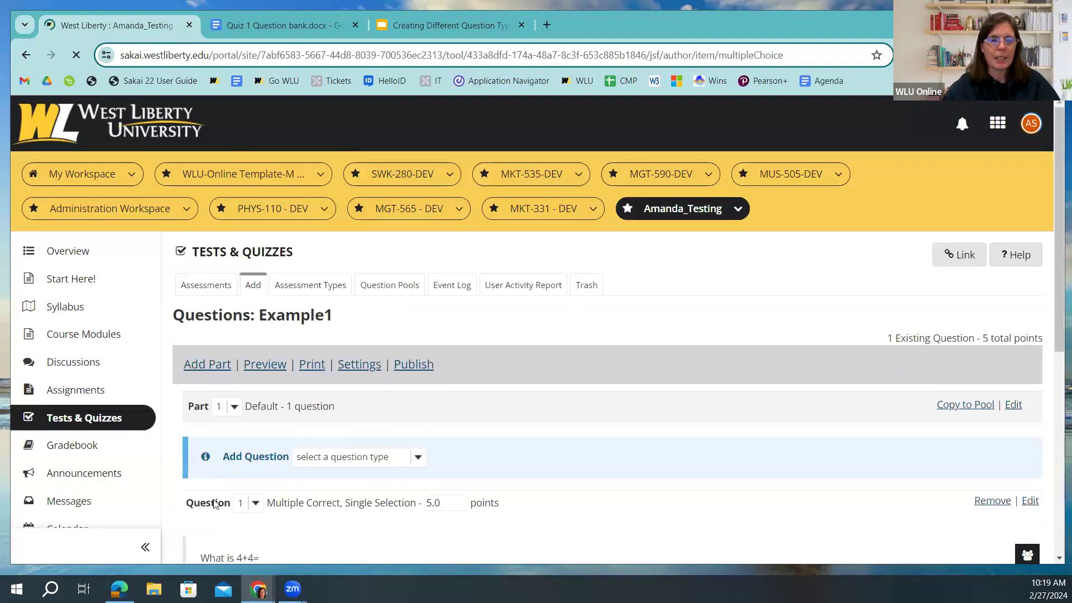
pyautogui.scroll(-4, 335, 402)
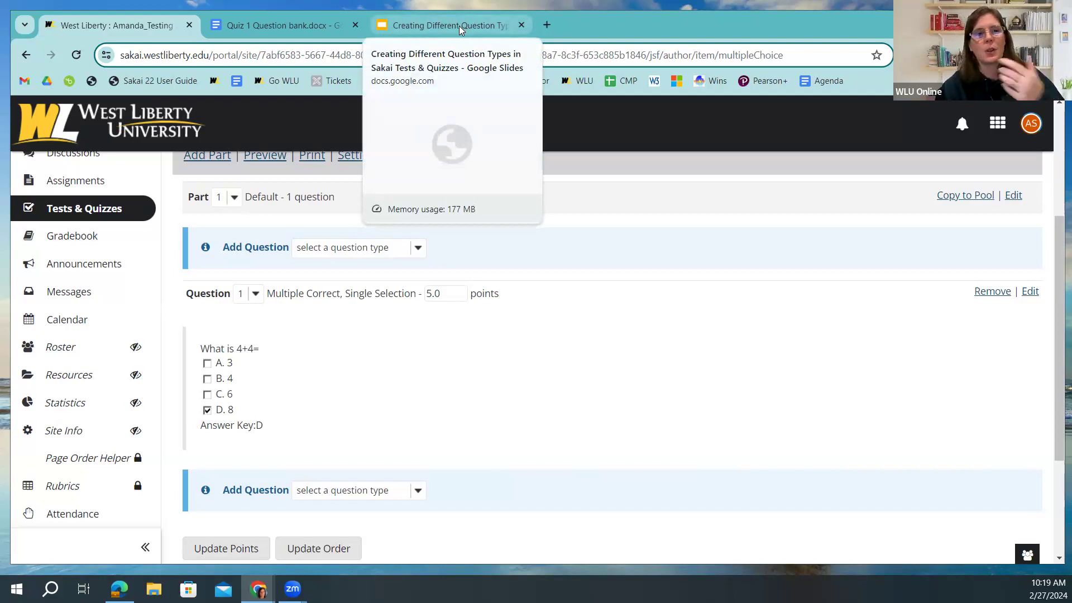
# Switch to Google Slides to show the Creating True/False Questions slide, and return to the Example1 questions in Sakai
pyautogui.click(433, 26)
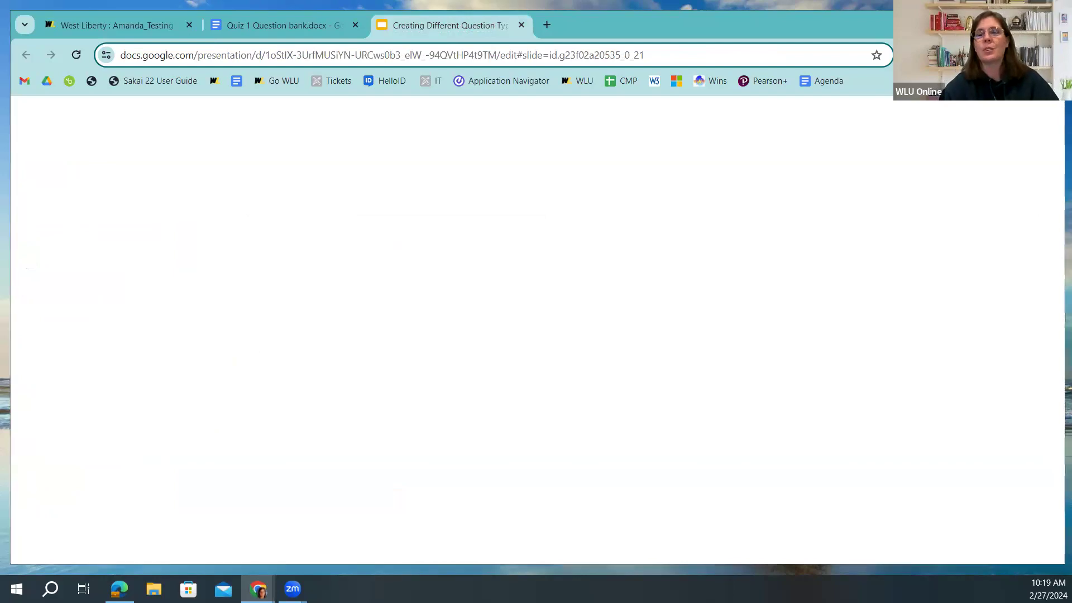
pyautogui.press('Right')
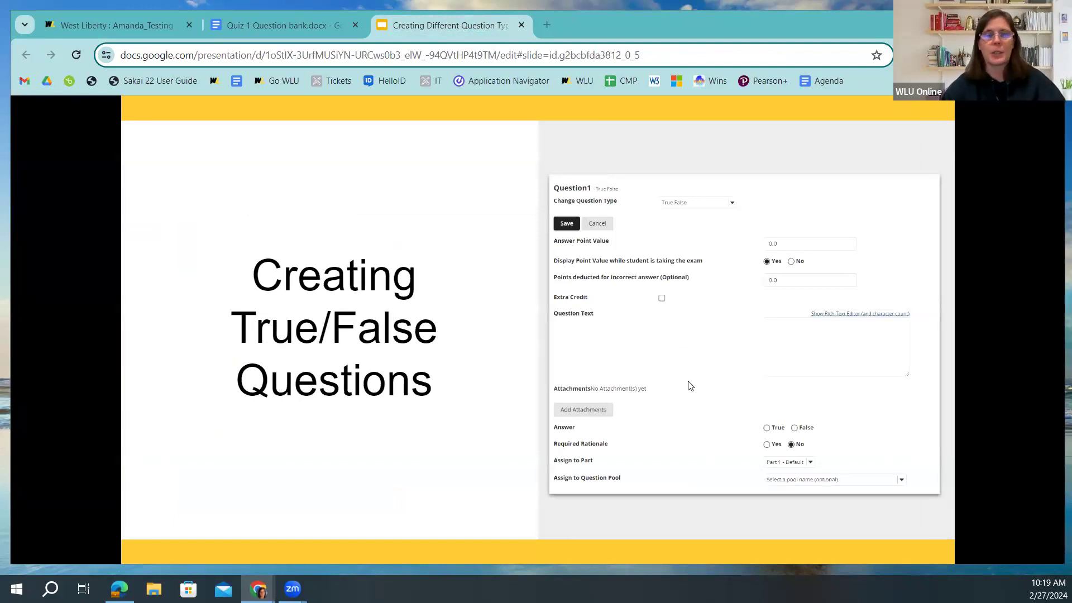
pyautogui.click(120, 24)
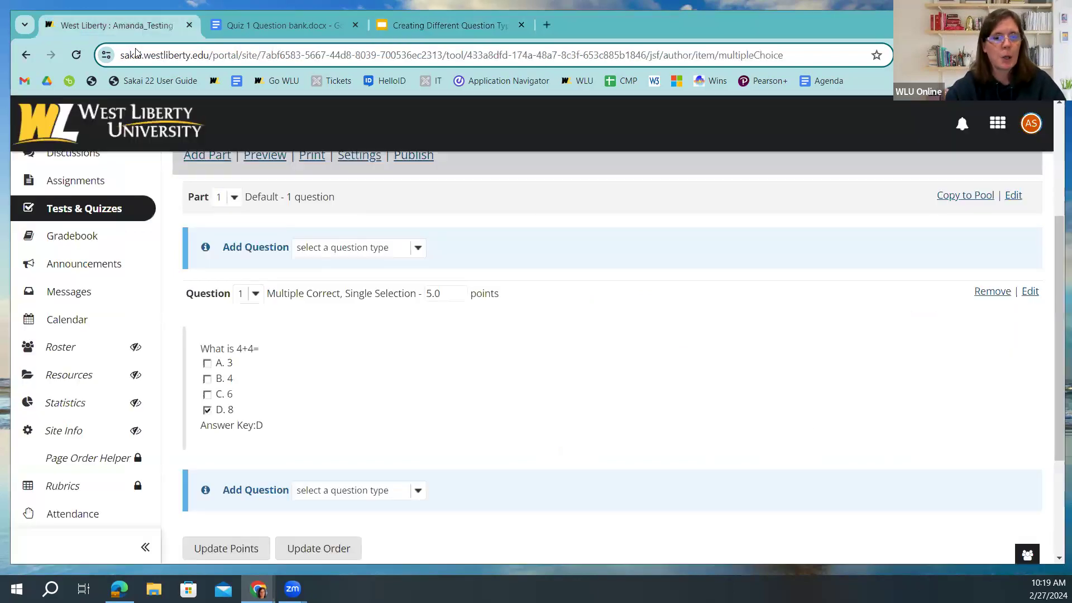
# Add a True False question after question 1 and set its answer point value to 2.0
pyautogui.click(417, 491)
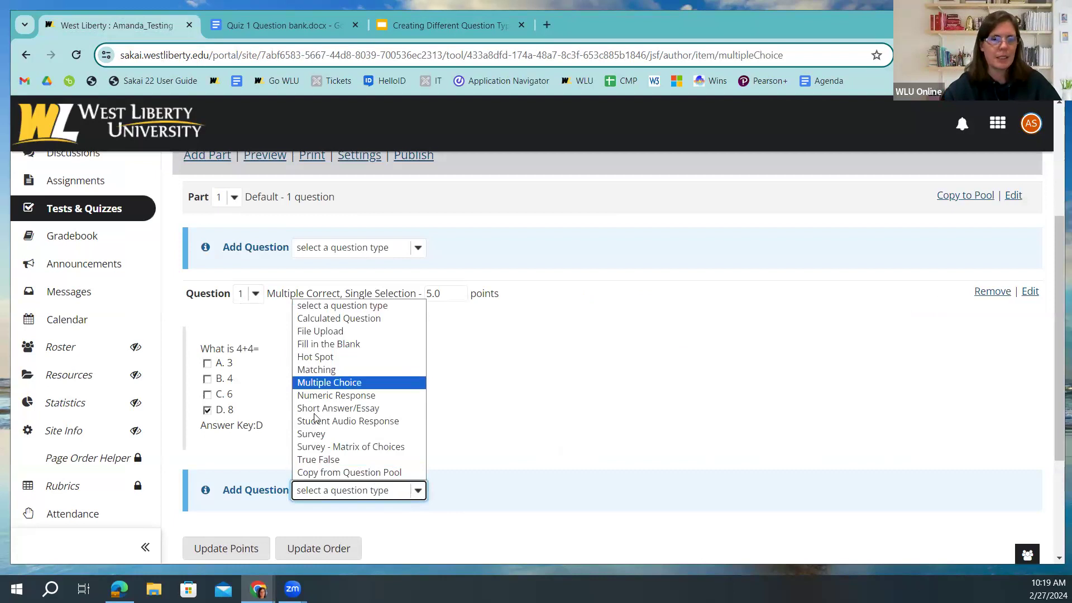
pyautogui.click(318, 460)
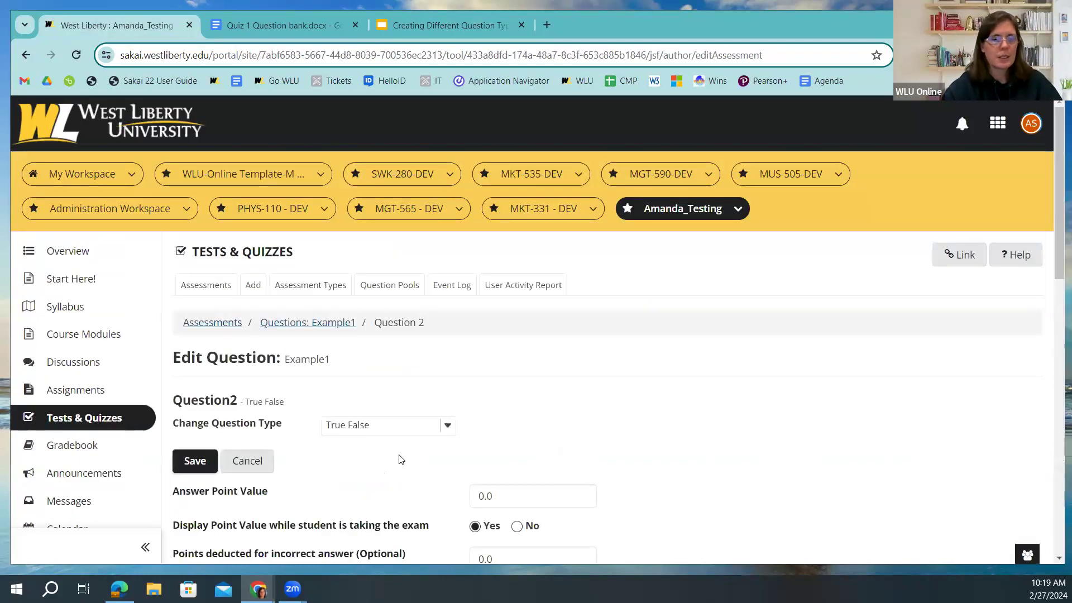
pyautogui.scroll(-3, 399, 459)
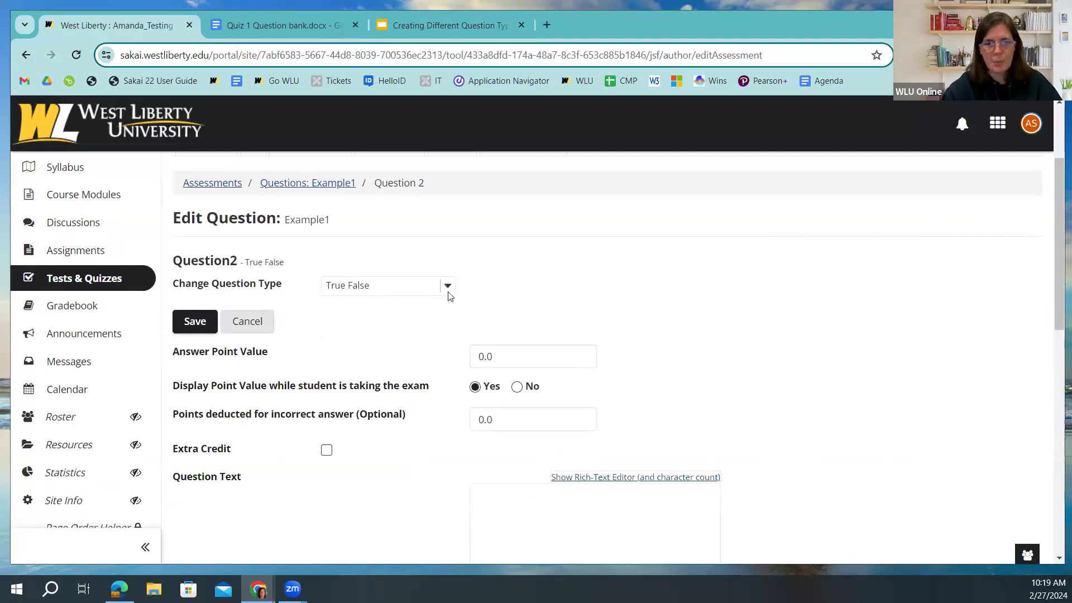
pyautogui.click(479, 356)
pyautogui.moveTo(479, 356); pyautogui.dragTo(484, 356)
pyautogui.write('2')
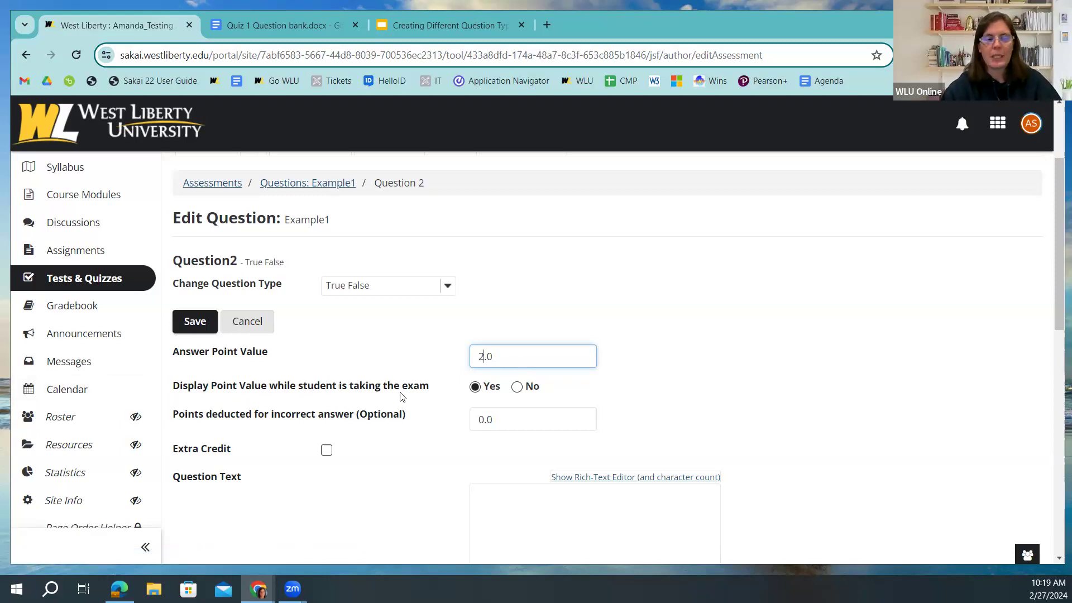
# Enter "Cheesecake is really a cake." as the question text of the True False question
pyautogui.scroll(-2, 434, 407)
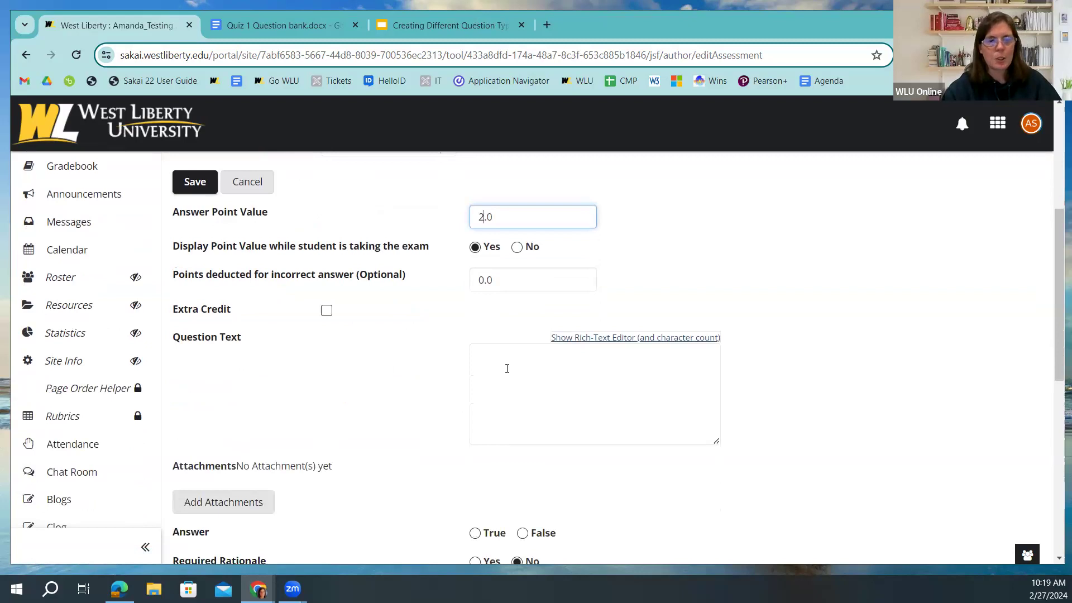
pyautogui.click(486, 365)
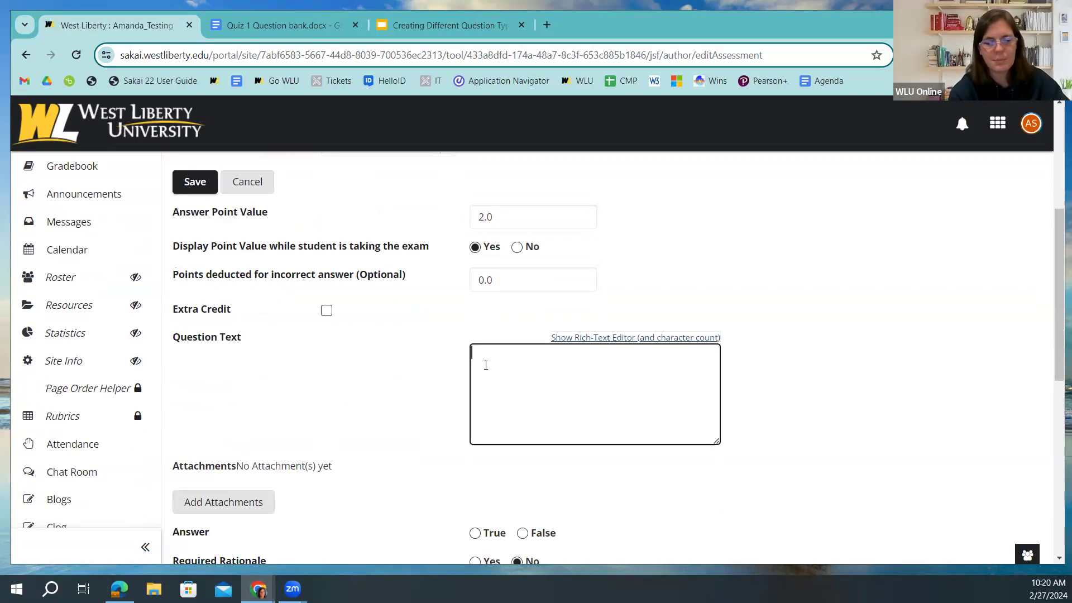
pyautogui.write('Cheese')
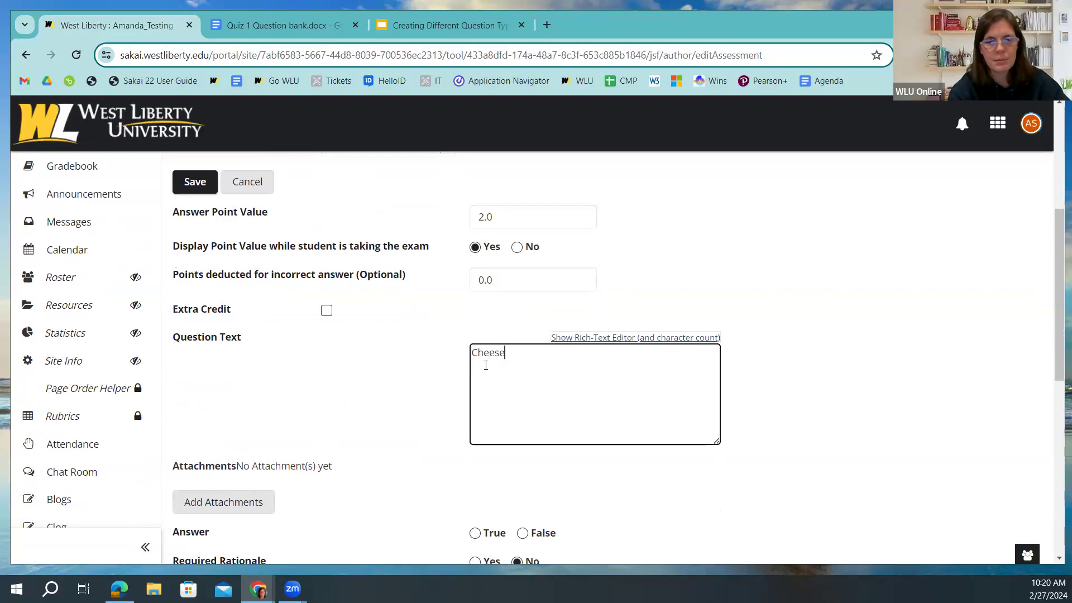
pyautogui.write('cask')
pyautogui.press('BackSpace')
pyautogui.press('BackSpace')
pyautogui.write('ke is ')
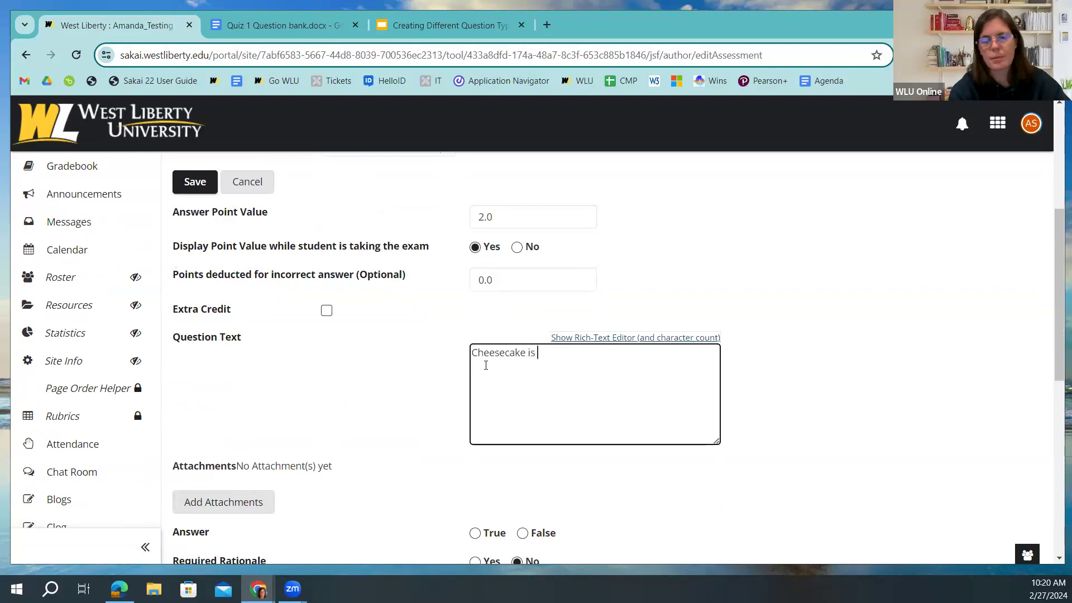
pyautogui.write('really a cak')
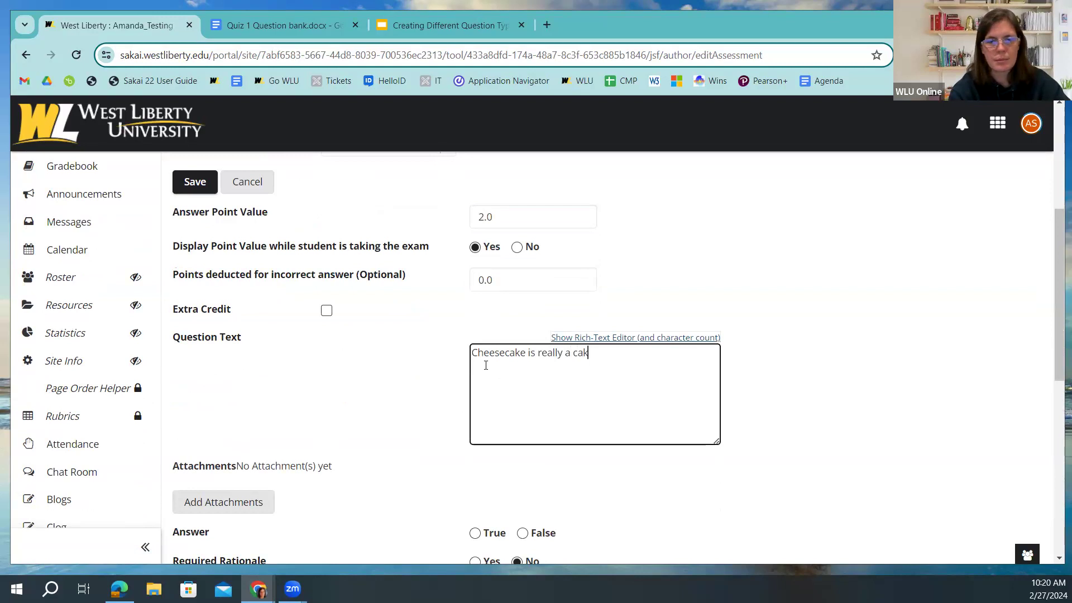
pyautogui.write('e.')
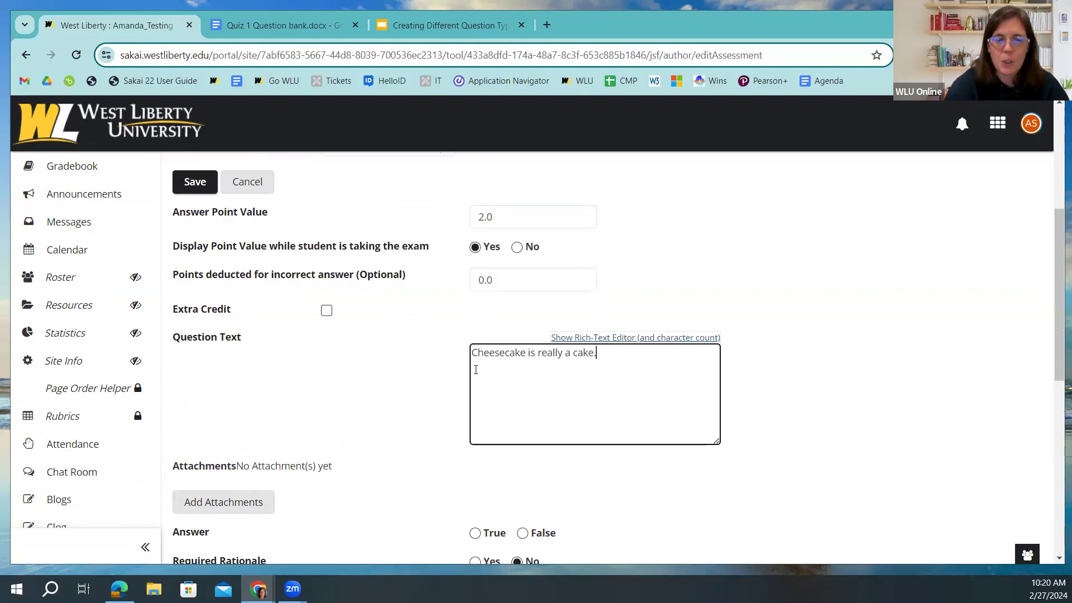
# Mark True as the correct answer and save the True False question without feedback or a question pool
pyautogui.scroll(-2, 436, 391)
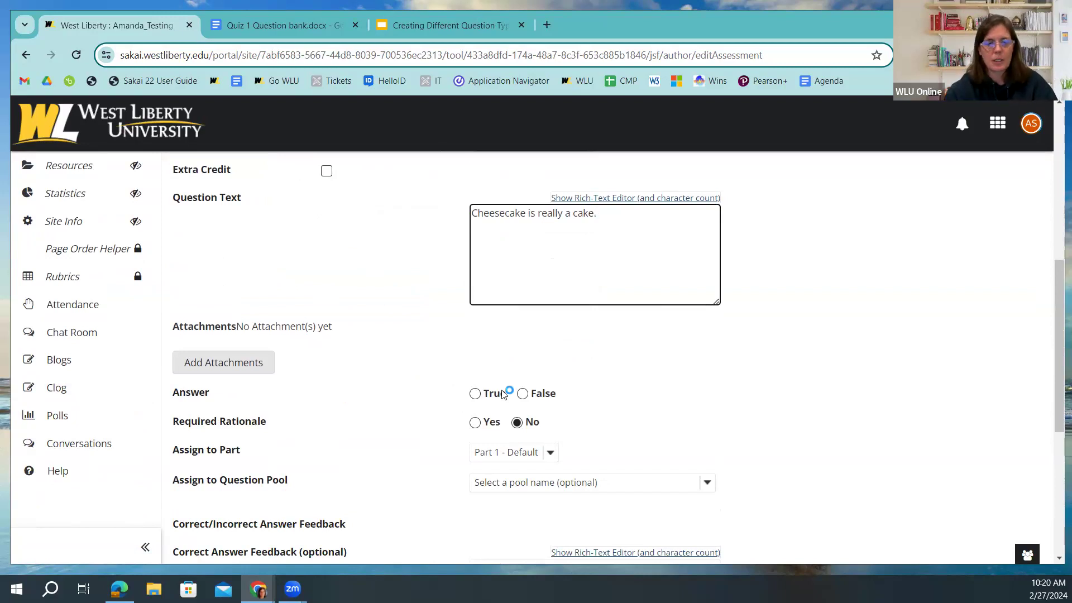
pyautogui.click(478, 394)
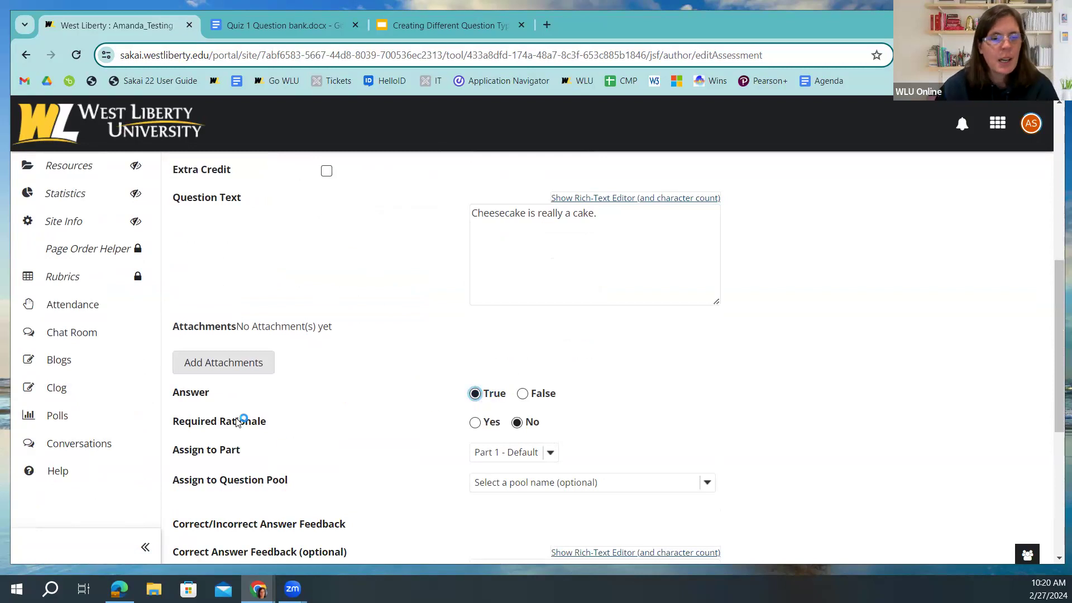
pyautogui.scroll(-2, 368, 453)
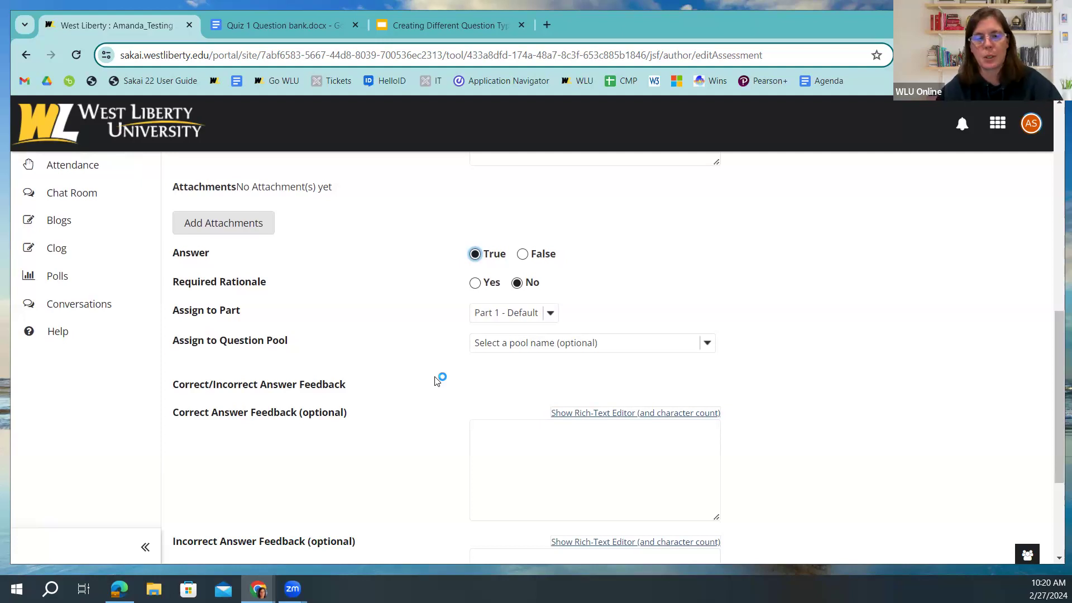
pyautogui.scroll(-2, 424, 416)
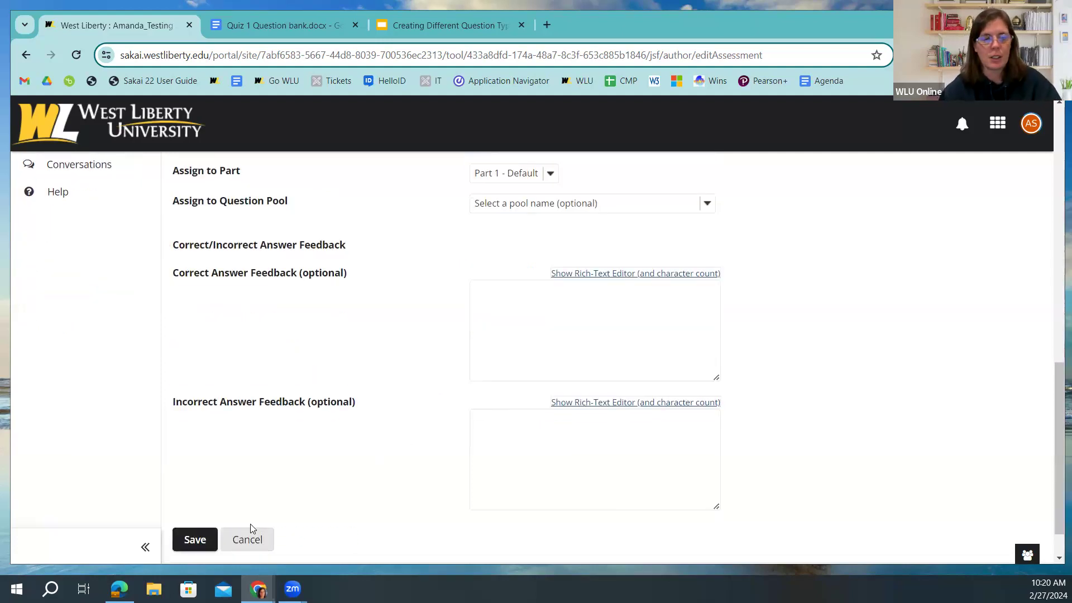
pyautogui.click(193, 542)
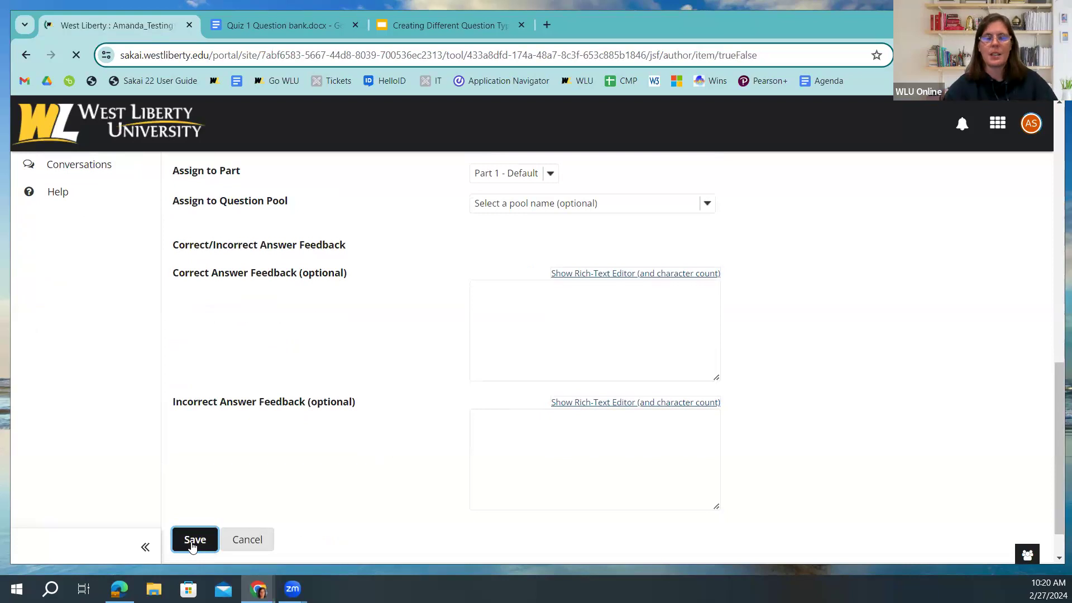
# Review the Example1 question list, checking the points and answer keys of both questions
pyautogui.scroll(-1, 534, 420)
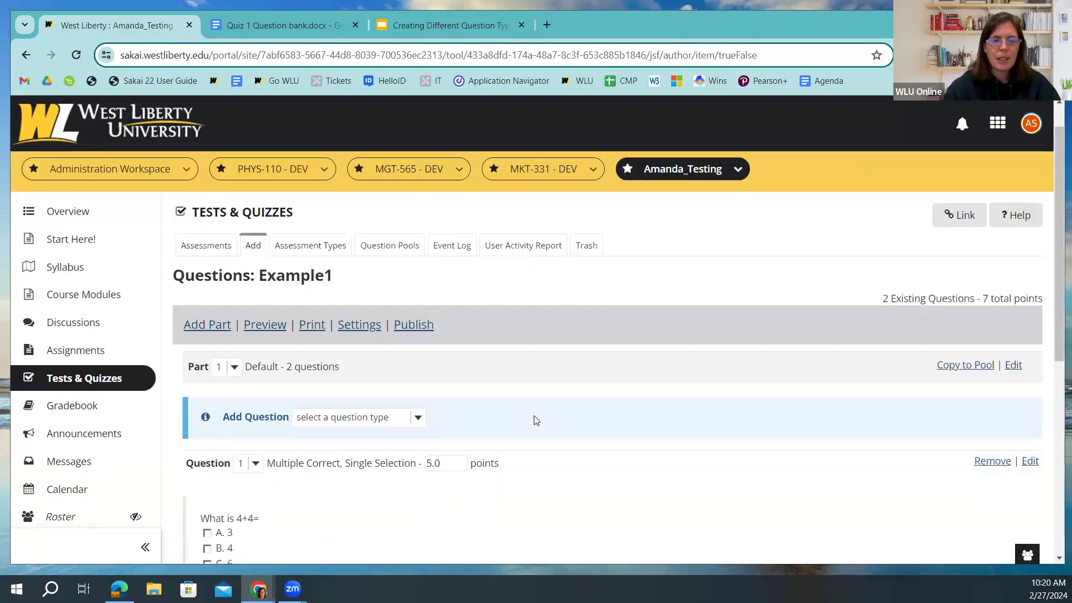
pyautogui.scroll(-4, 534, 420)
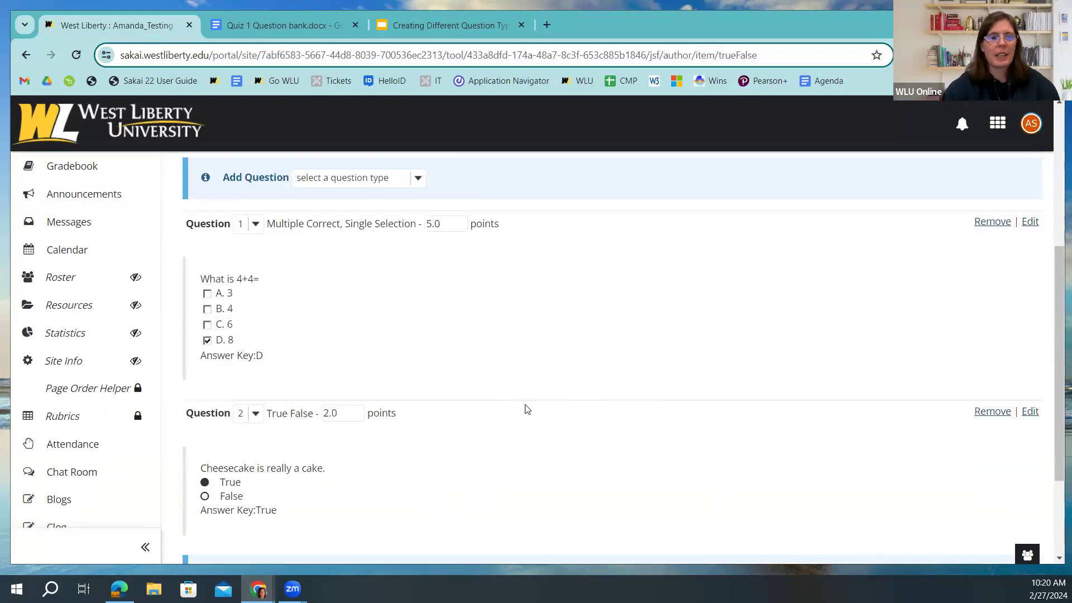
pyautogui.scroll(3, 533, 402)
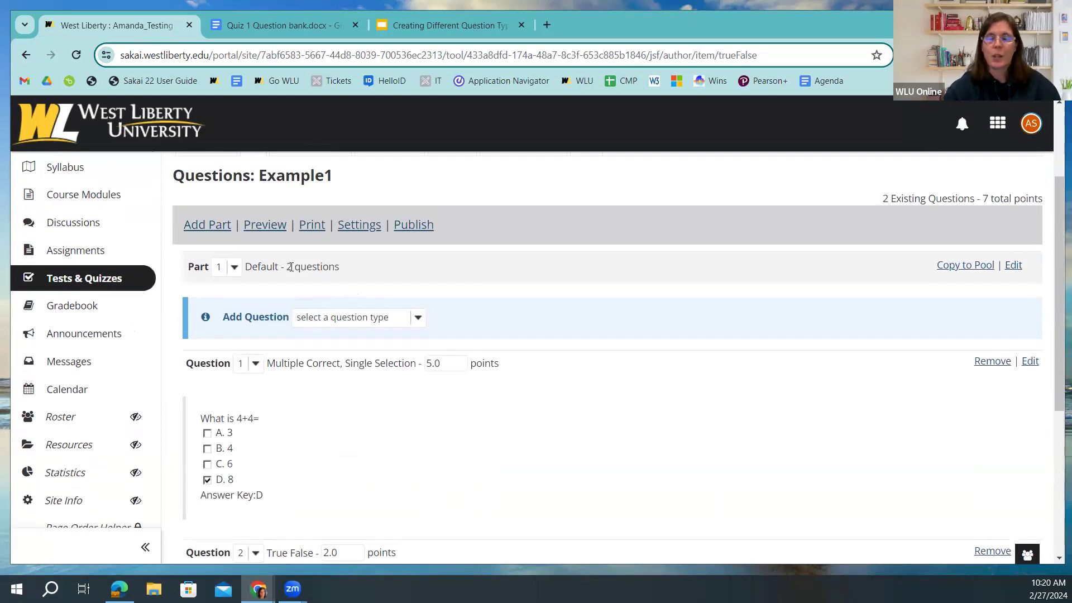
pyautogui.scroll(-5, 446, 344)
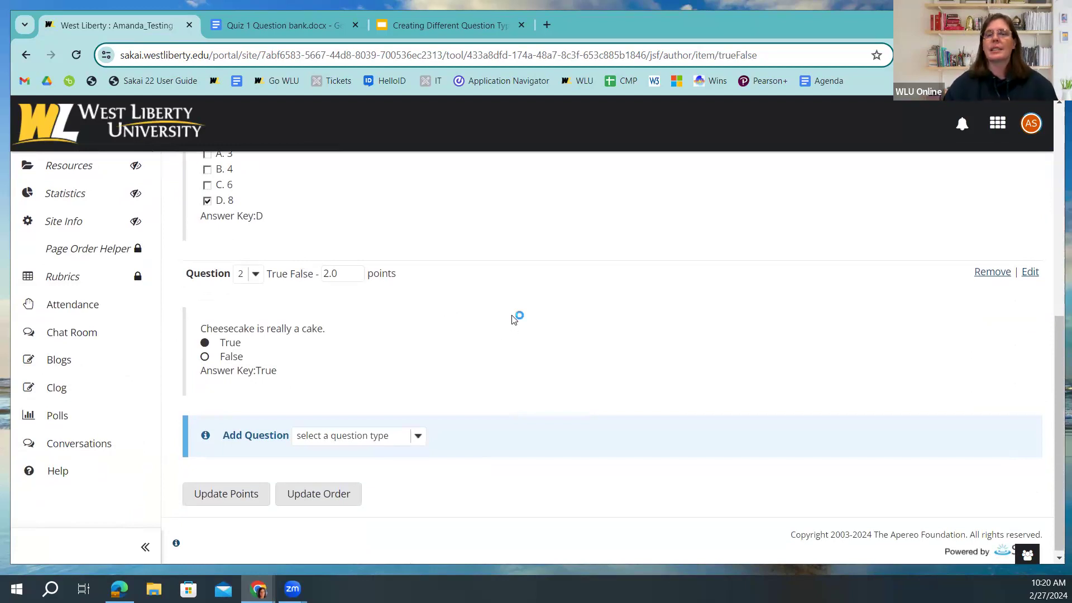
pyautogui.scroll(1, 546, 330)
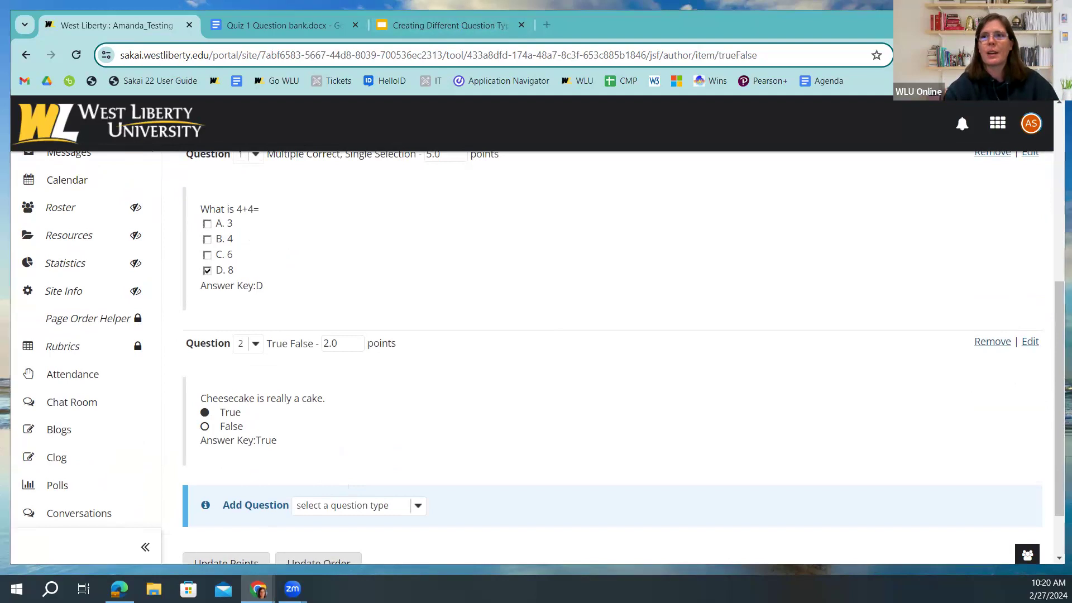
# Switch to Google Slides to show the Creating Short Answer/Essay Questions slide, and return to the end of Sakai's Example1 question list
pyautogui.click(435, 25)
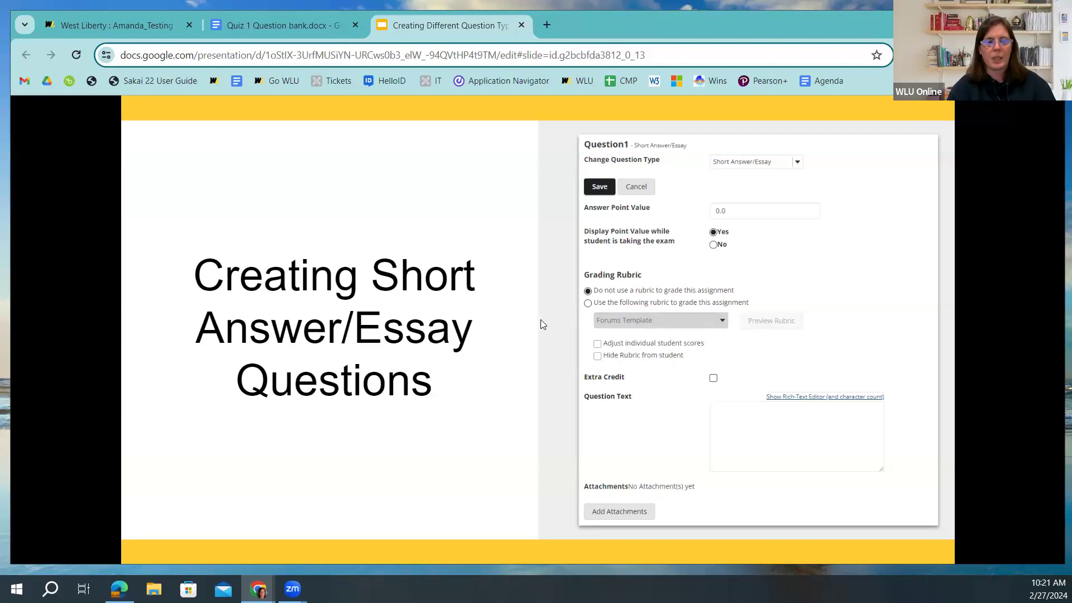
pyautogui.click(116, 26)
pyautogui.scroll(-2, 434, 328)
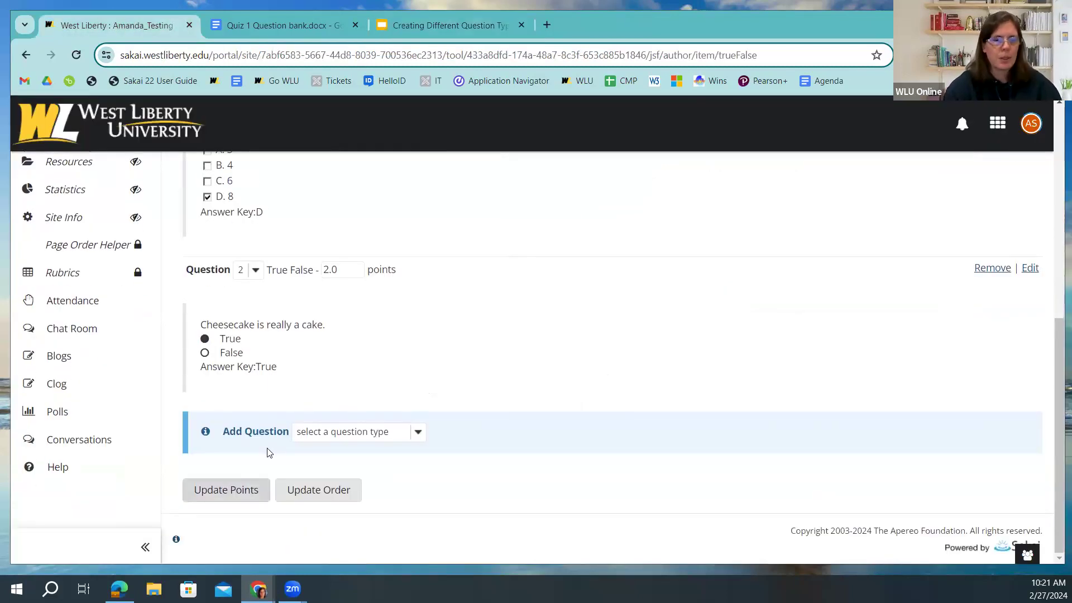
# Add a Short Answer/Essay question to the end of Example1 and set its answer point value to 10
pyautogui.click(417, 433)
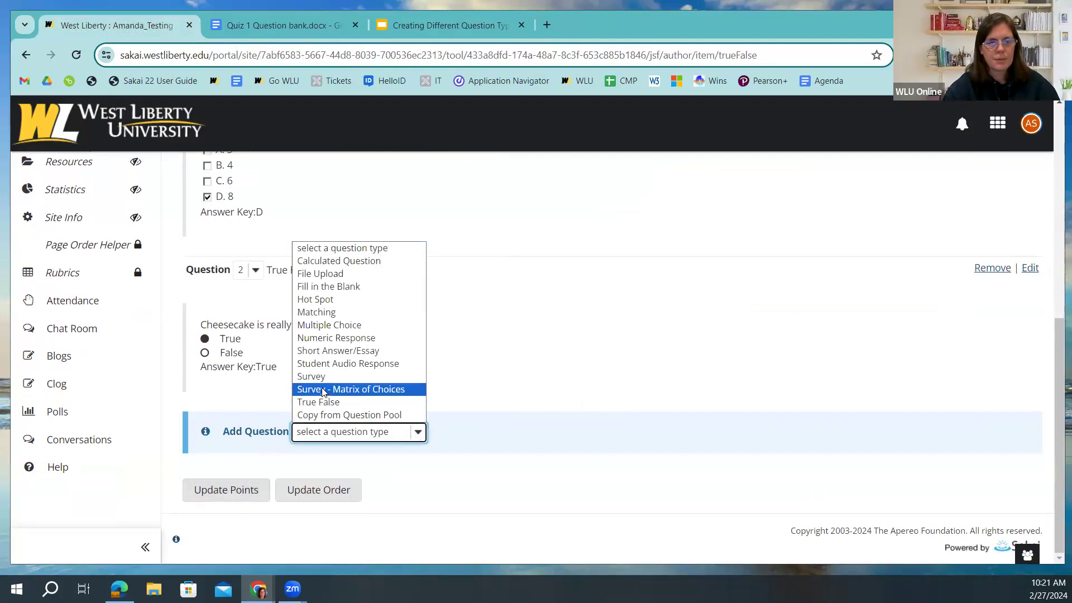
pyautogui.click(317, 351)
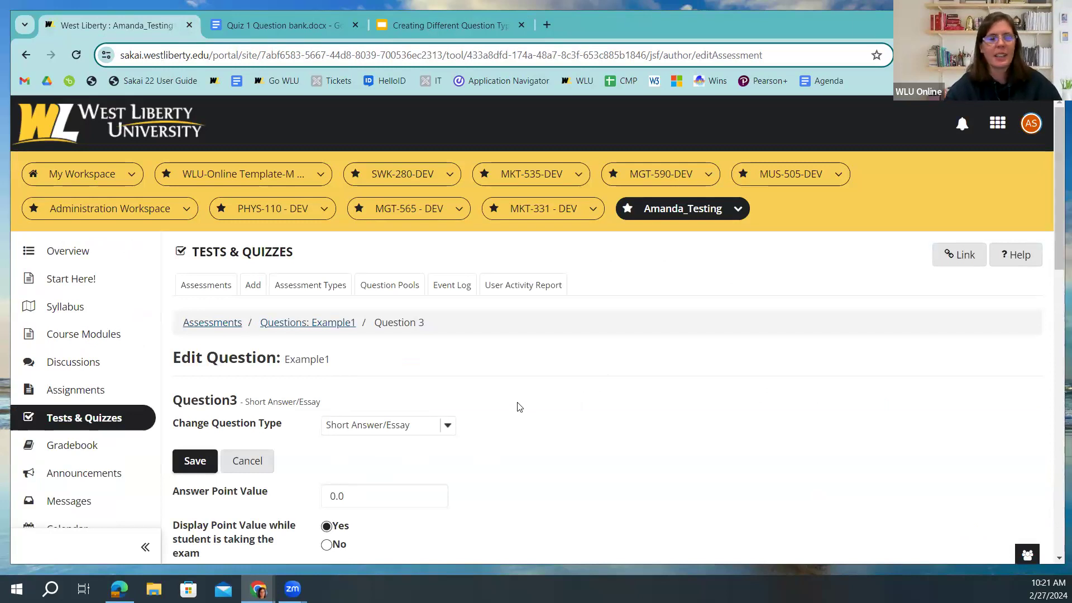
pyautogui.scroll(-4, 518, 407)
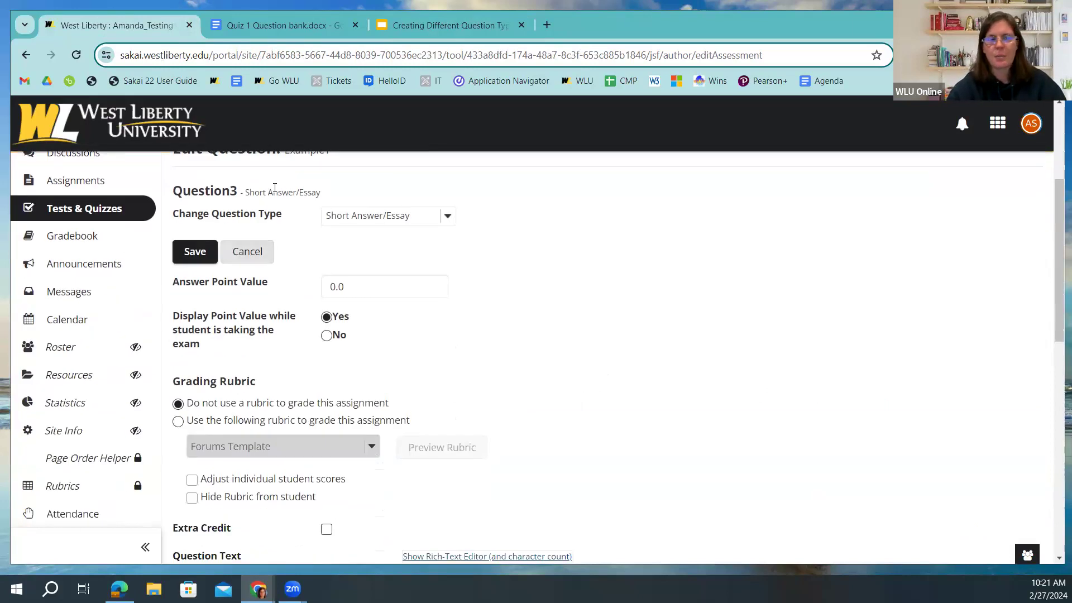
pyautogui.click(332, 286)
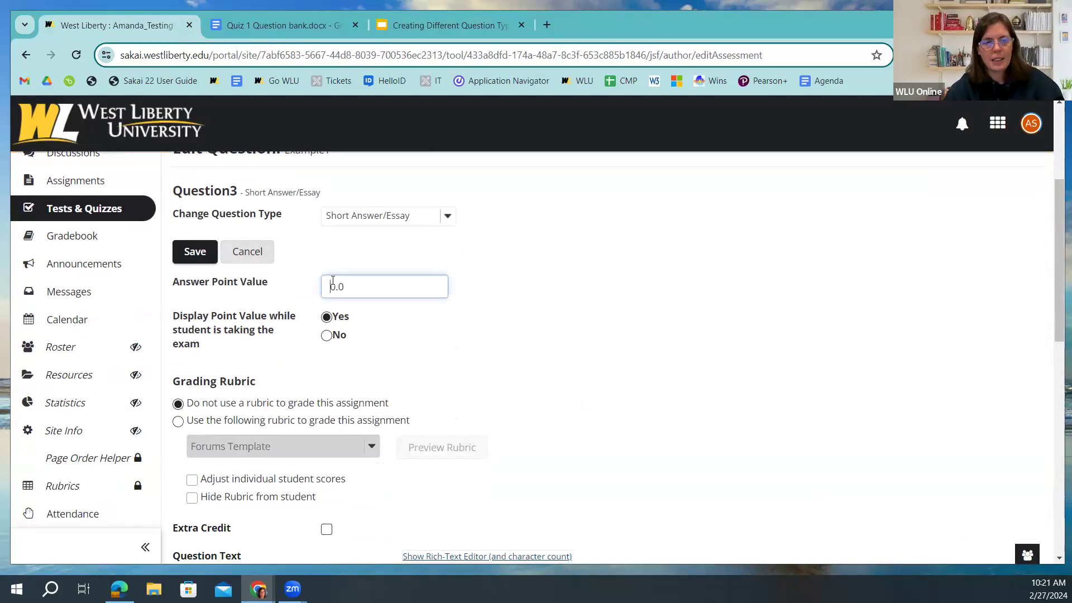
pyautogui.write('1')
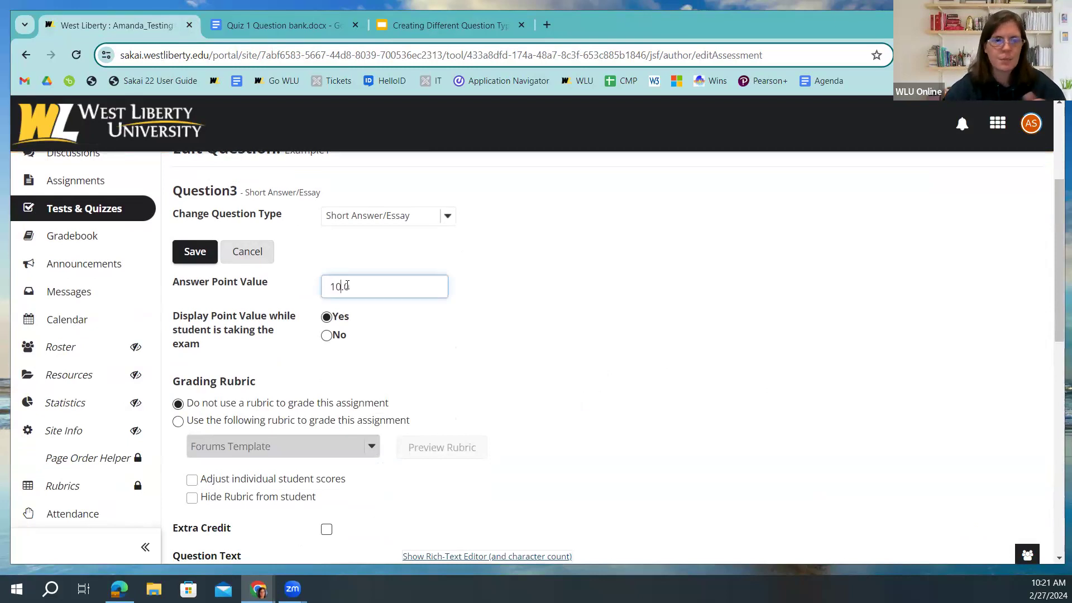
pyautogui.click(406, 366)
# Set the Short Answer/Essay question to be graded with the Forums Template rubric
pyautogui.scroll(-3, 406, 367)
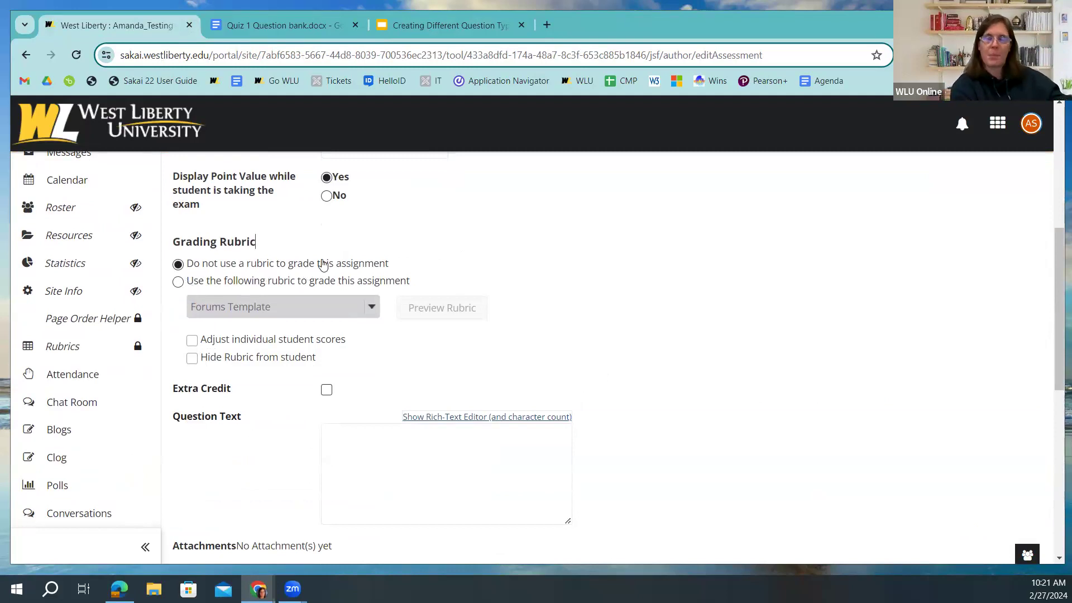
pyautogui.click(178, 282)
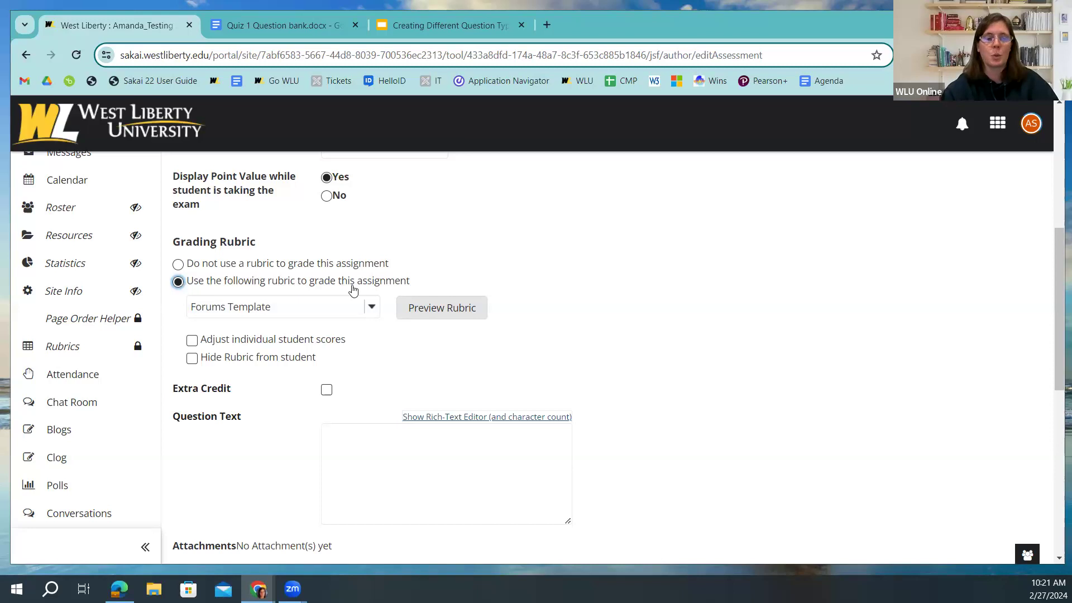
pyautogui.click(371, 307)
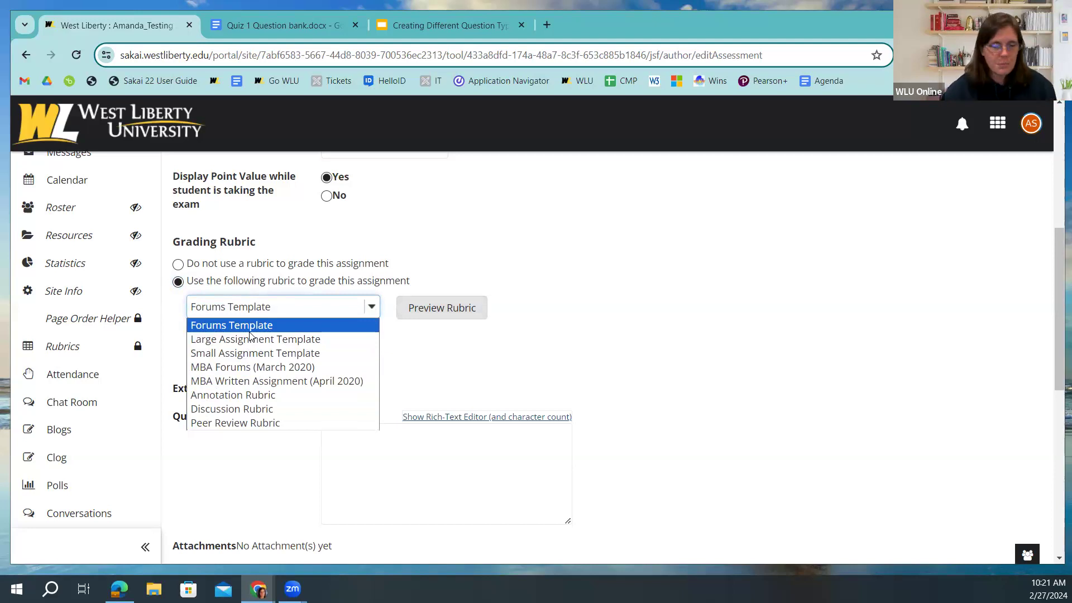
pyautogui.click(472, 366)
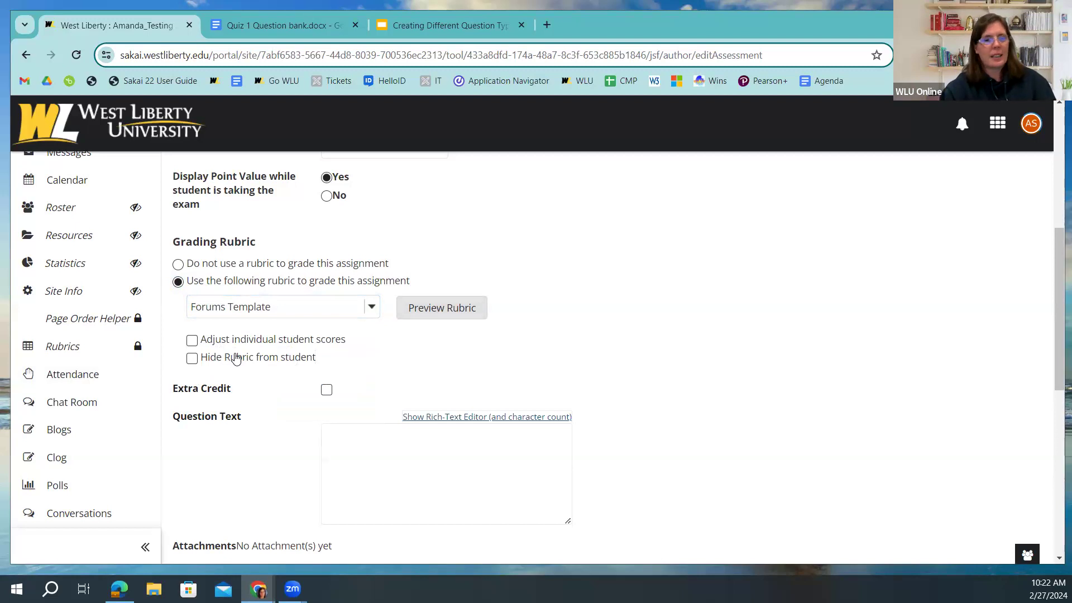
# Enter "Explain why cheesecake is really a cake. Please explain in at least 500 words." as the question text
pyautogui.scroll(-4, 251, 346)
pyautogui.click(362, 231)
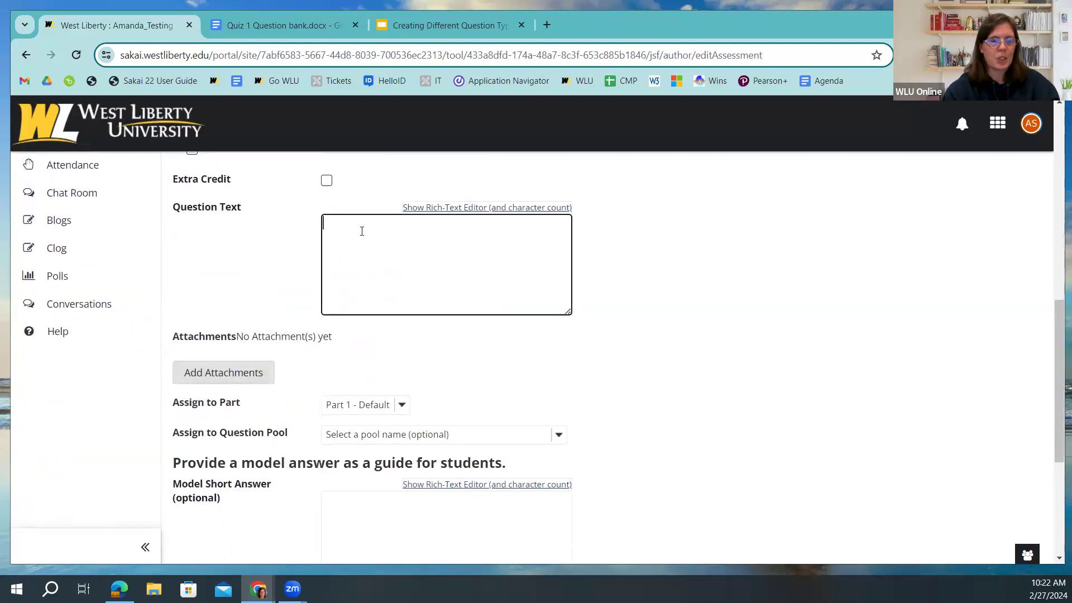
pyautogui.write('Explain why cheese')
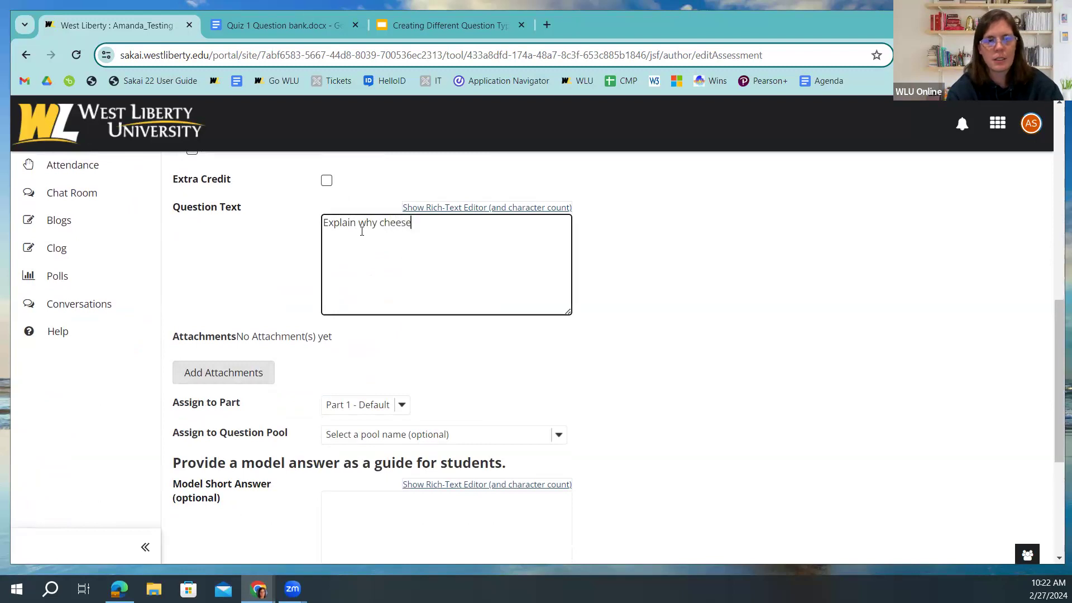
pyautogui.write('cake is really a ')
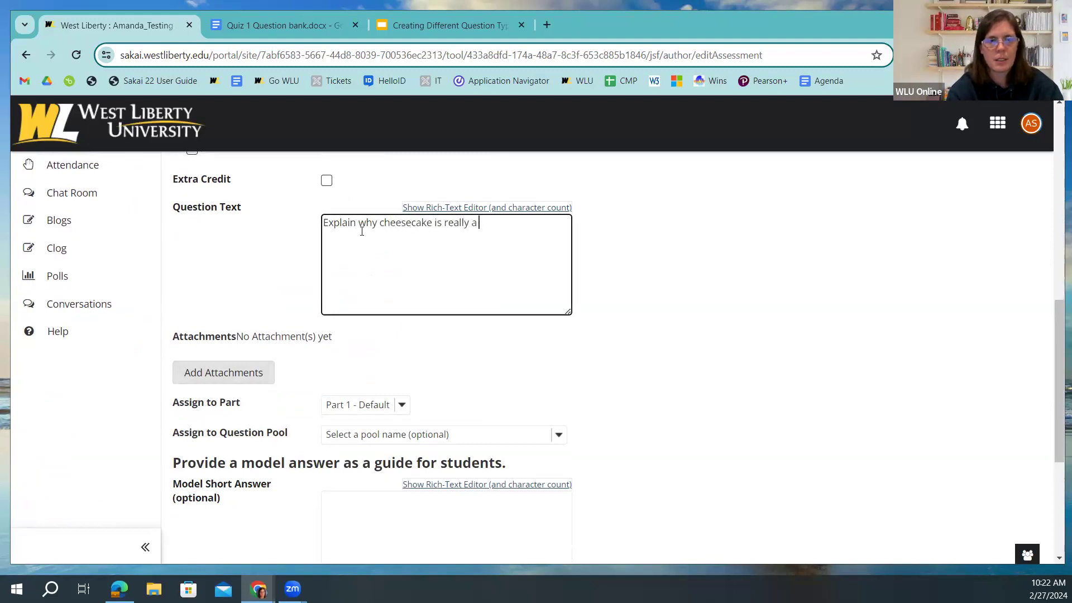
pyautogui.write('cake/')
pyautogui.press('BackSpace')
pyautogui.write('.')
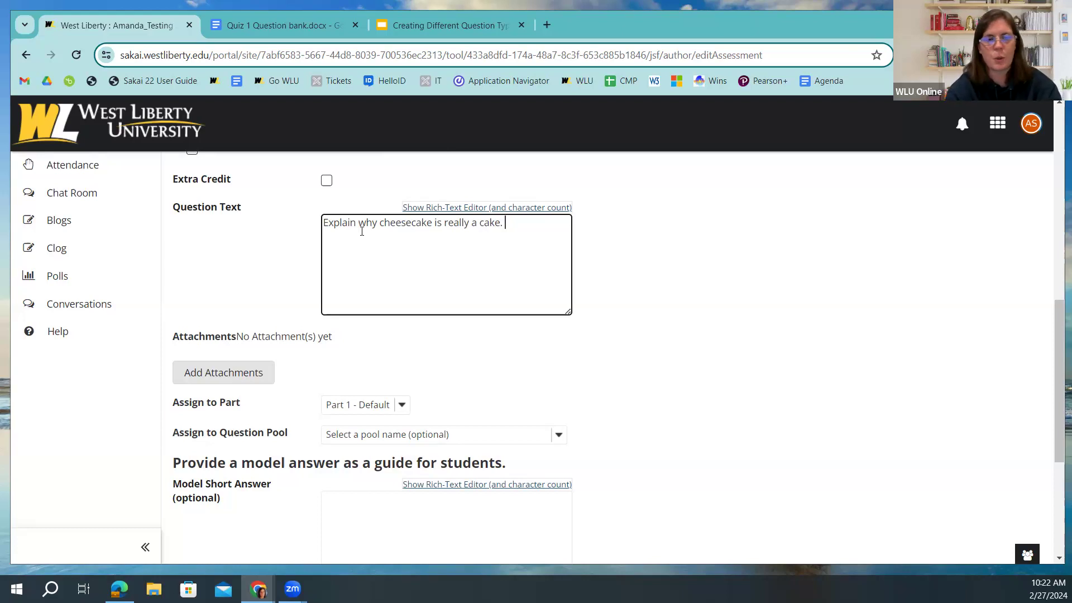
pyautogui.write(' Plea')
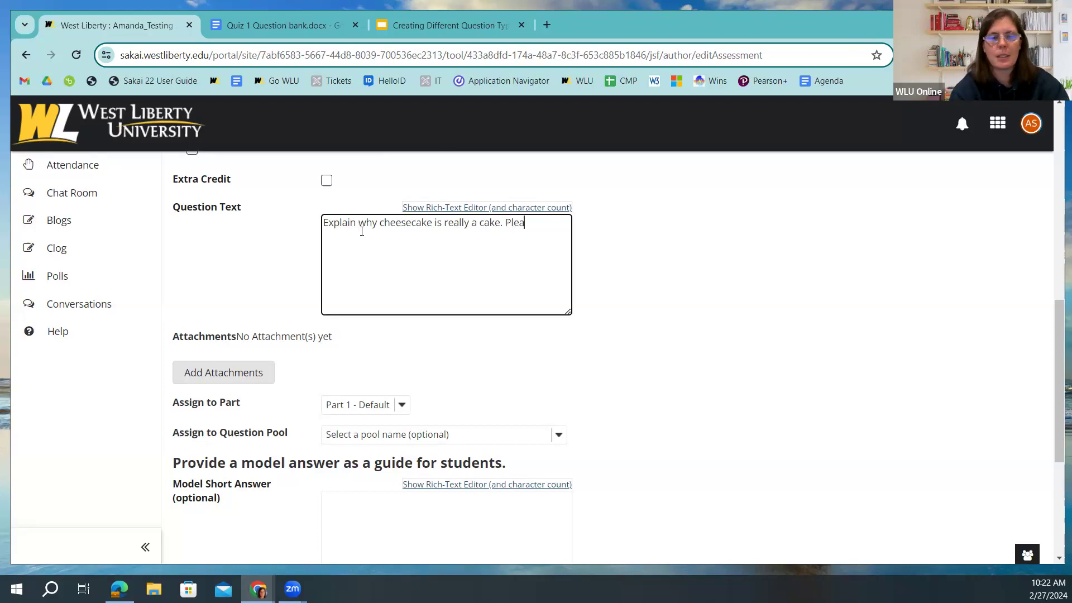
pyautogui.write('se explain in ')
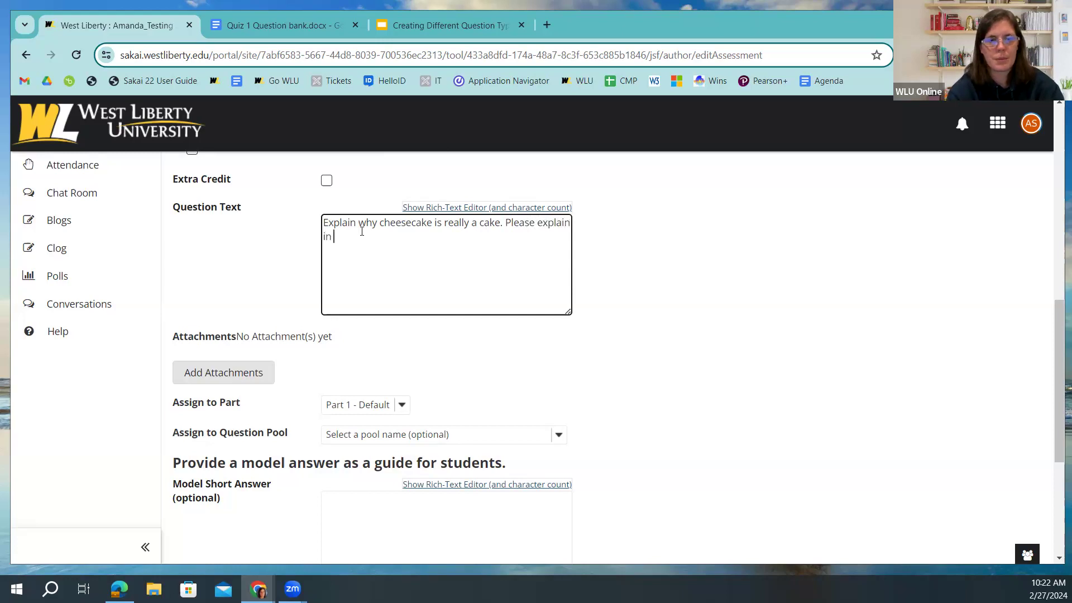
pyautogui.write('at least 500 words')
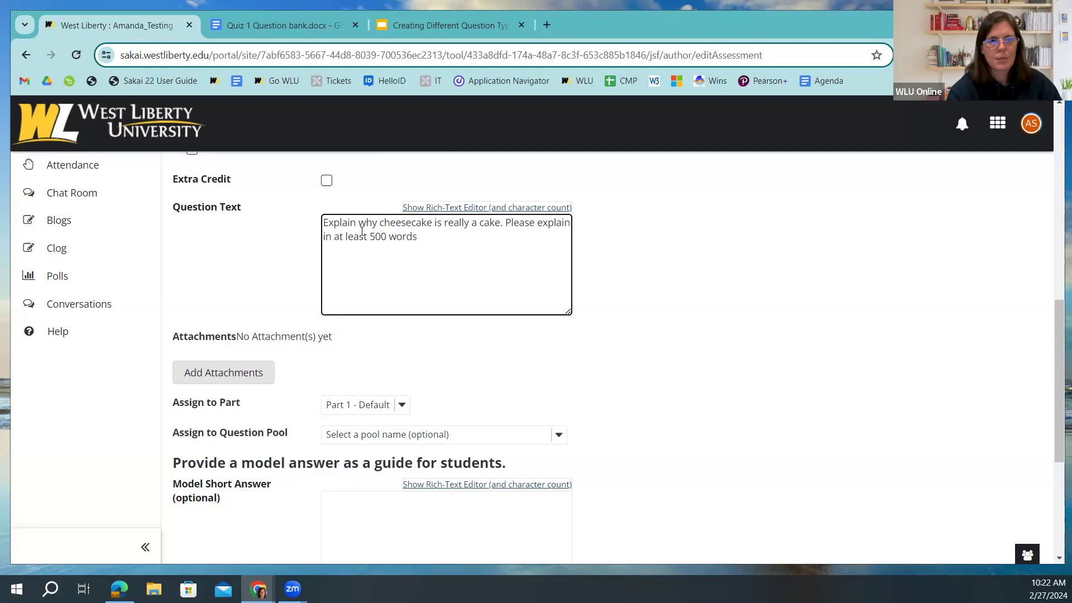
pyautogui.press('BackSpace')
pyautogui.write('s.')
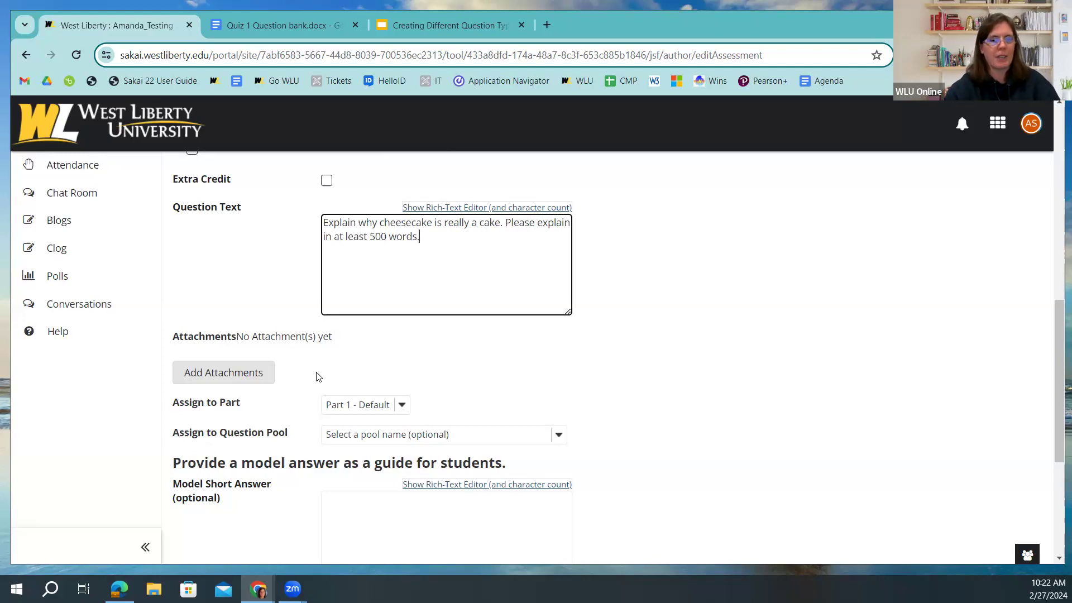
# Save the Short Answer/Essay question without a model answer or feedback, and go to its entry in the question list
pyautogui.scroll(-4, 311, 378)
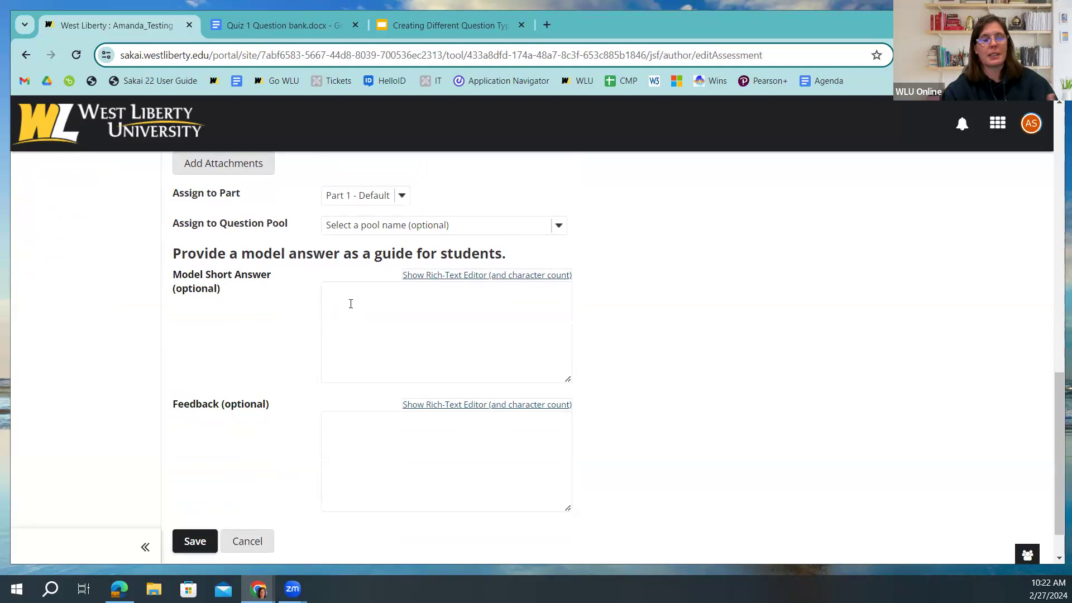
pyautogui.click(193, 541)
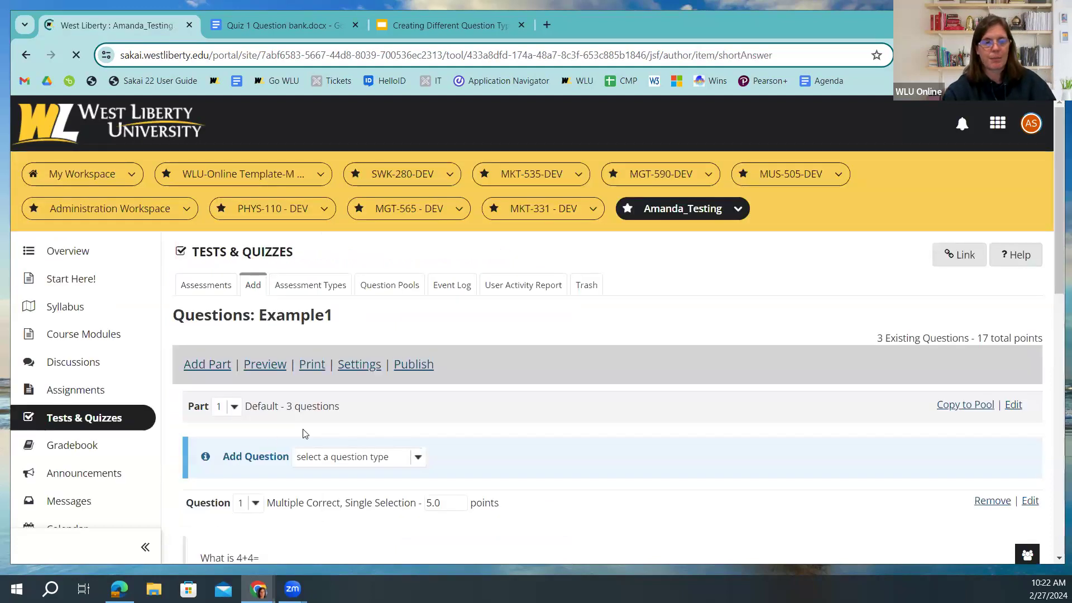
pyautogui.scroll(-10, 305, 434)
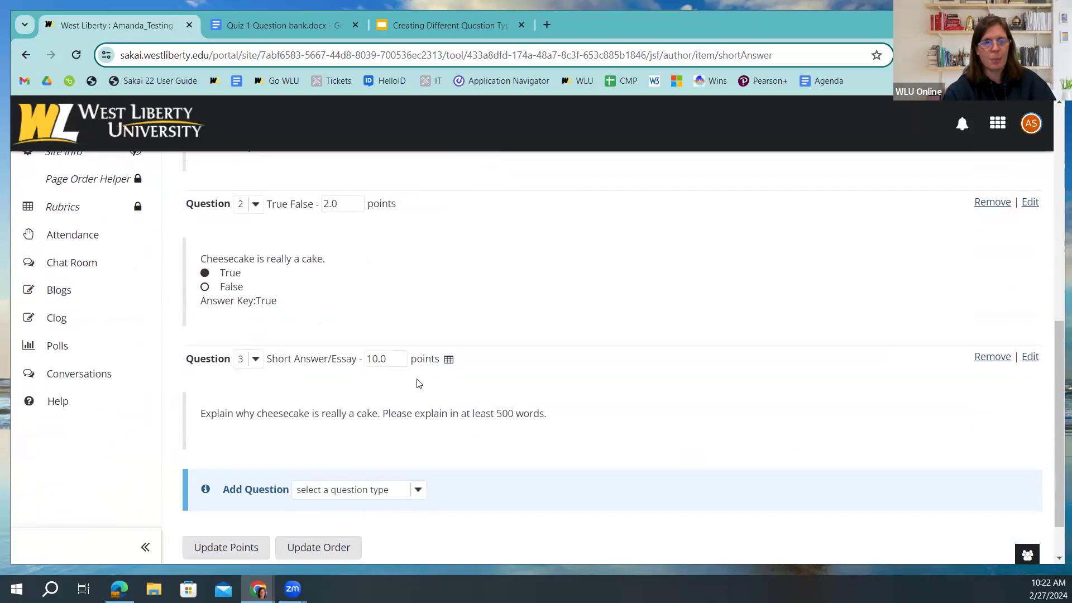
# Switch to Google Slides to show the Creating Matching Questions slide, and return to Sakai's Example1 question list
pyautogui.moveTo(452, 366)
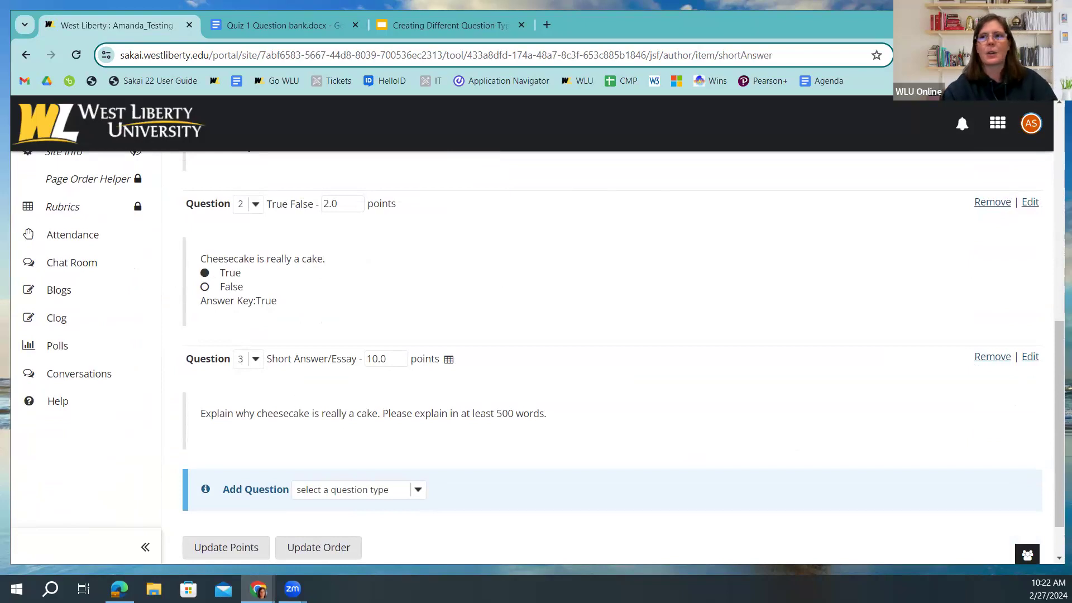
pyautogui.click(466, 22)
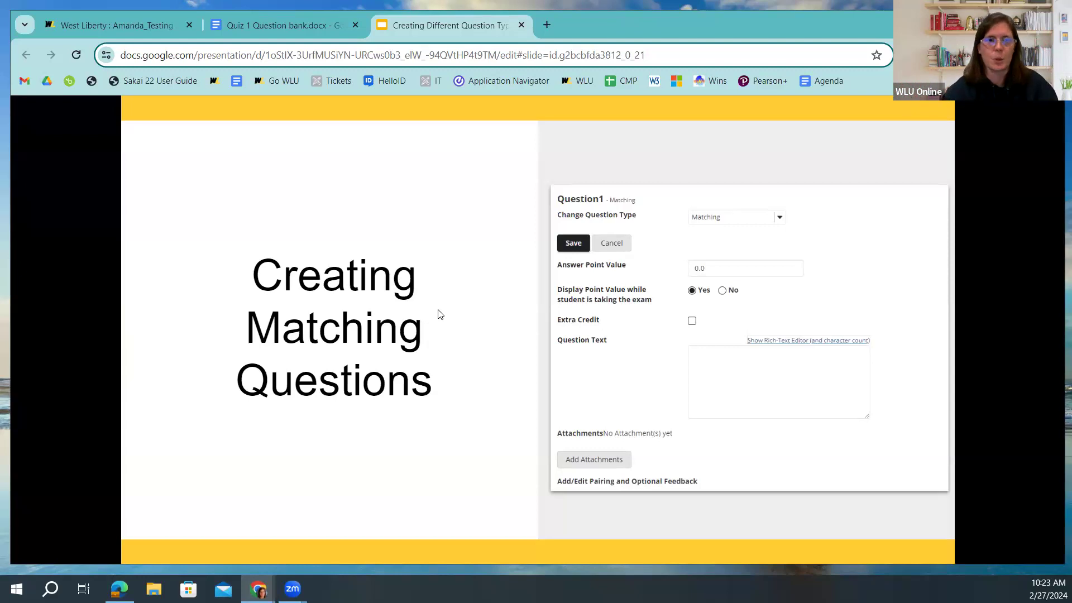
pyautogui.click(137, 25)
# Add a Matching question after the Short Answer/Essay question and set its answer point value to 3
pyautogui.click(417, 489)
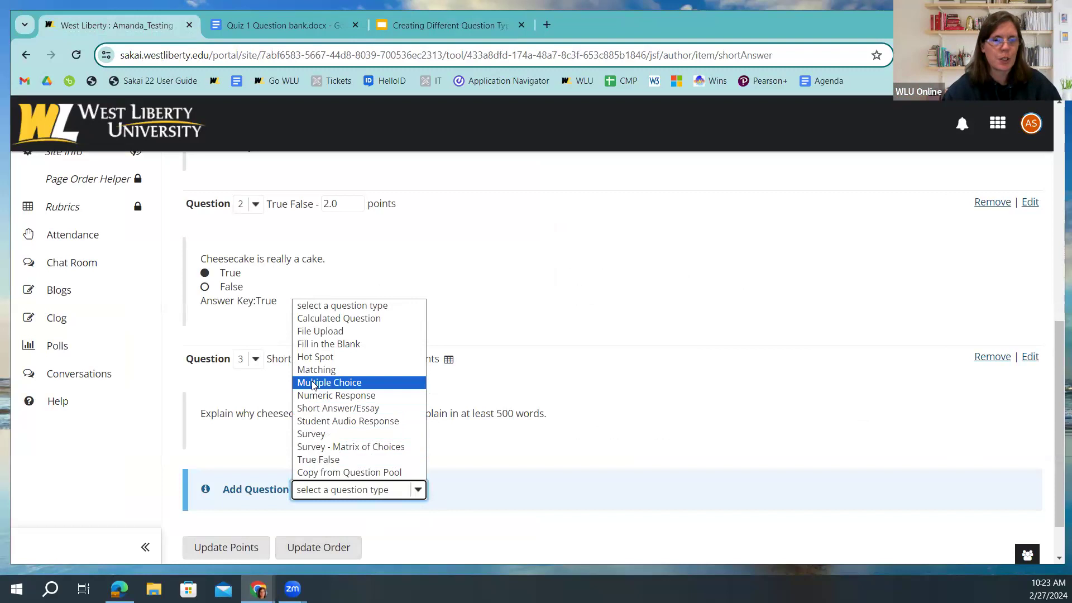
pyautogui.click(314, 370)
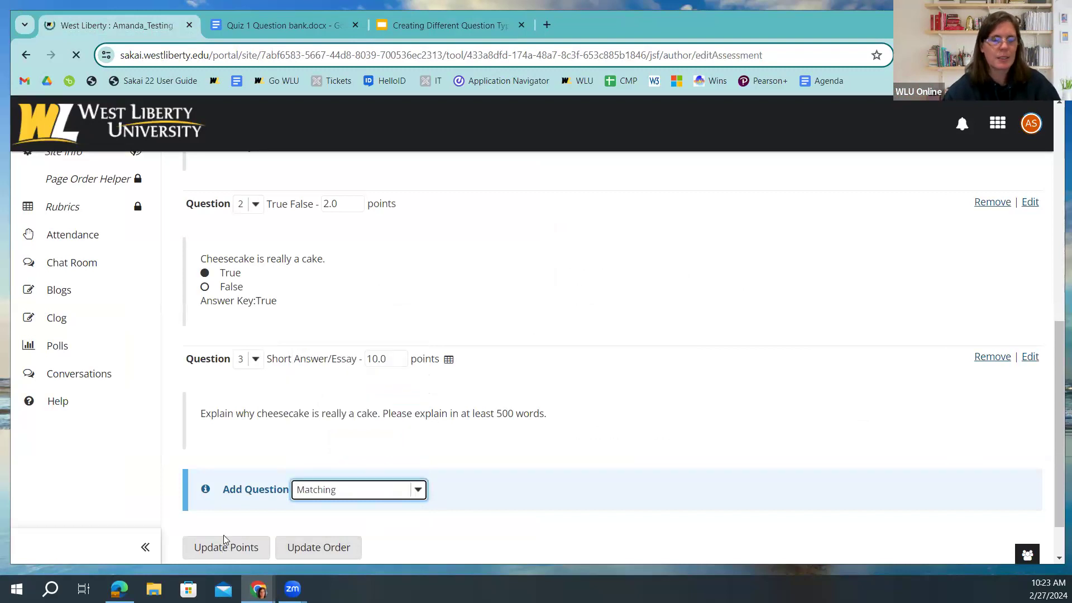
pyautogui.scroll(-3, 330, 357)
pyautogui.moveTo(331, 358); pyautogui.dragTo(335, 357)
pyautogui.write('1')
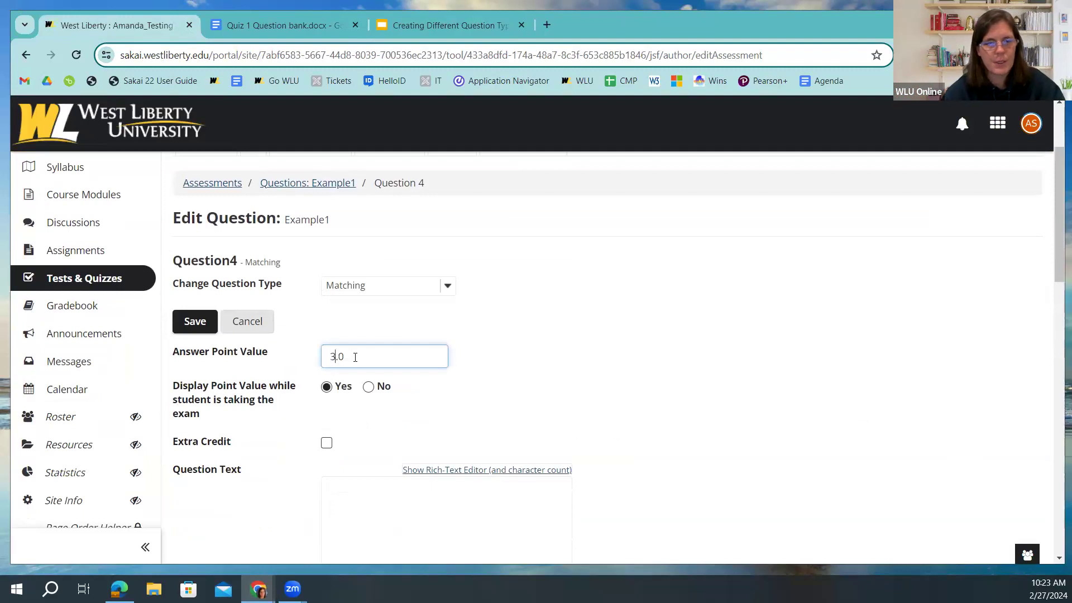
# Enter "What is the different types of cheesecake." as the question text of the Matching question
pyautogui.scroll(-4, 295, 319)
pyautogui.click(368, 282)
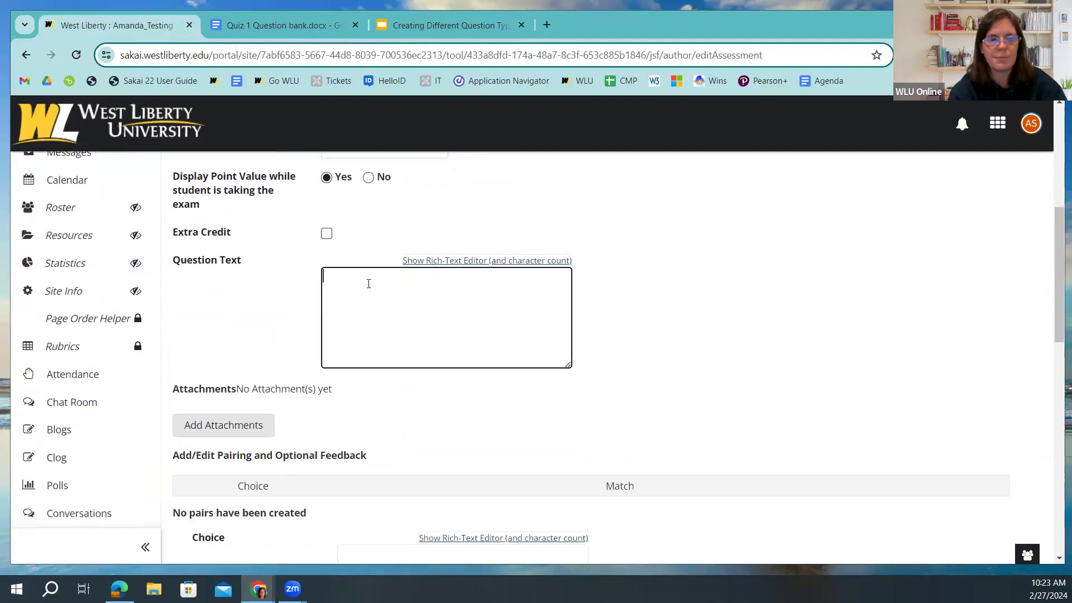
pyautogui.write('What is the ')
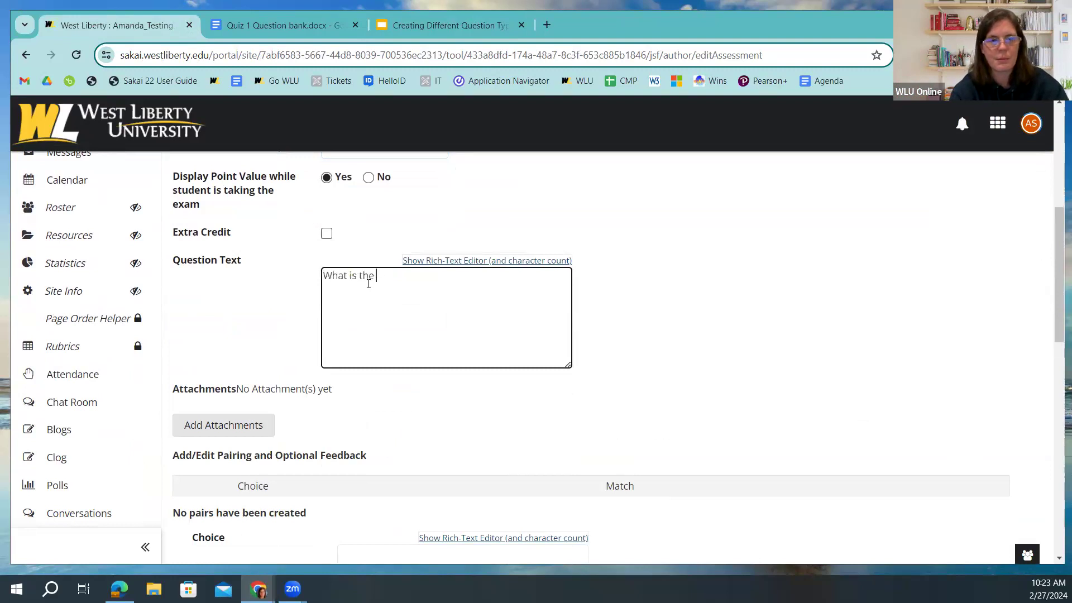
pyautogui.write('different')
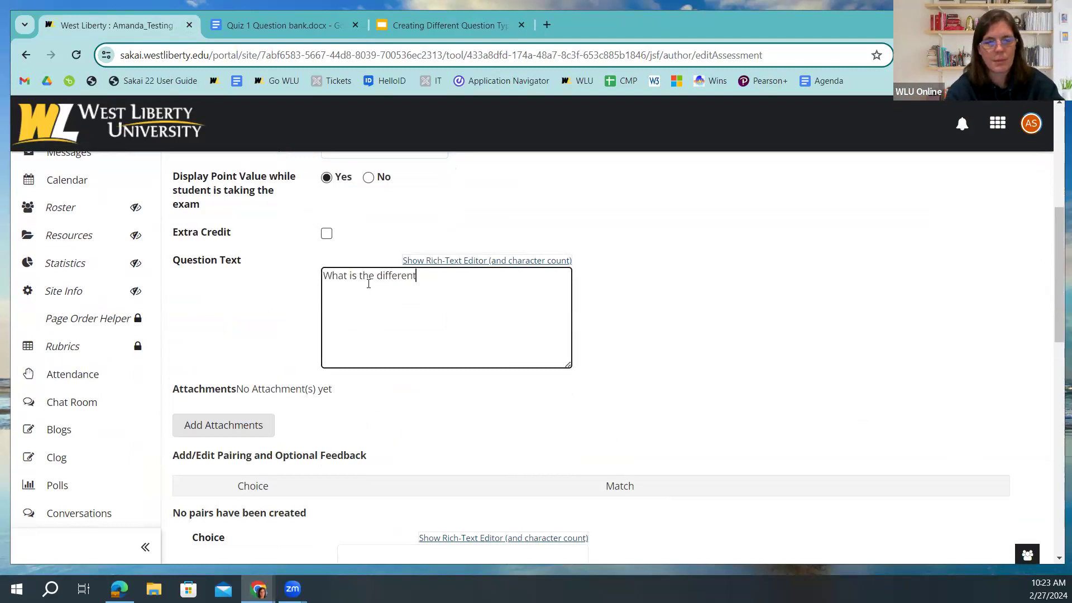
pyautogui.write(' types of cheese')
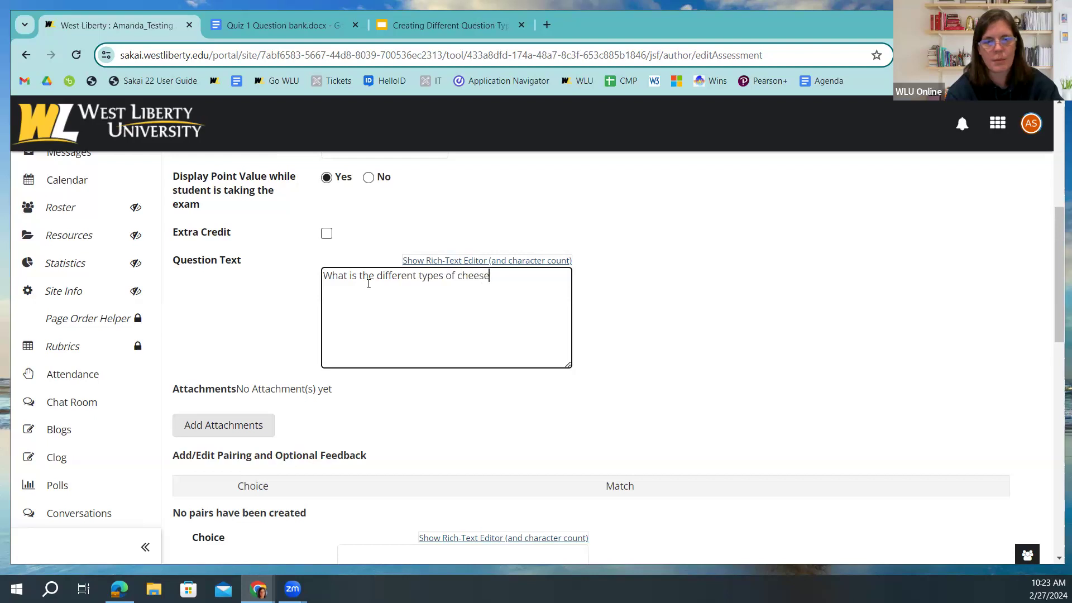
pyautogui.write('cake.')
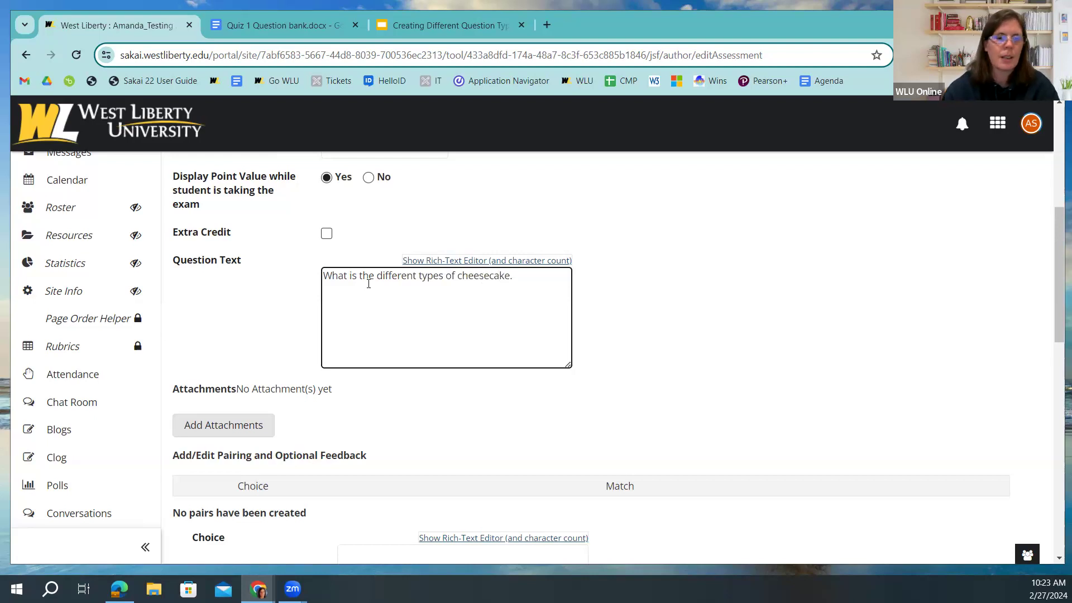
# Create and save a pairing for the Matching question with the choice "Very Good" and the match "Strawberry"
pyautogui.scroll(-2, 322, 444)
pyautogui.scroll(-2, 322, 444)
pyautogui.click(369, 359)
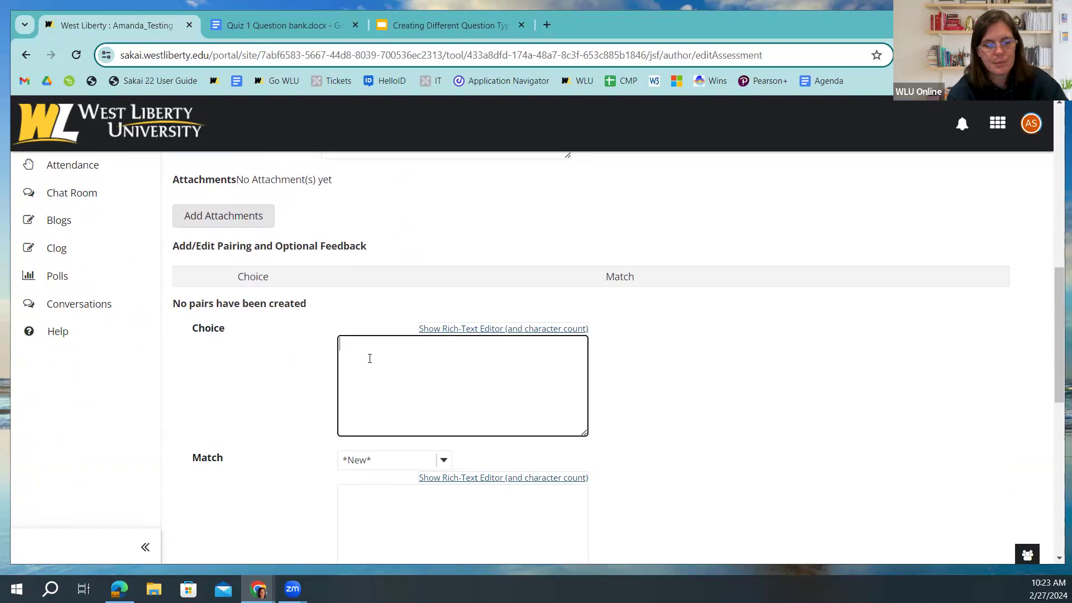
pyautogui.write('Very Good')
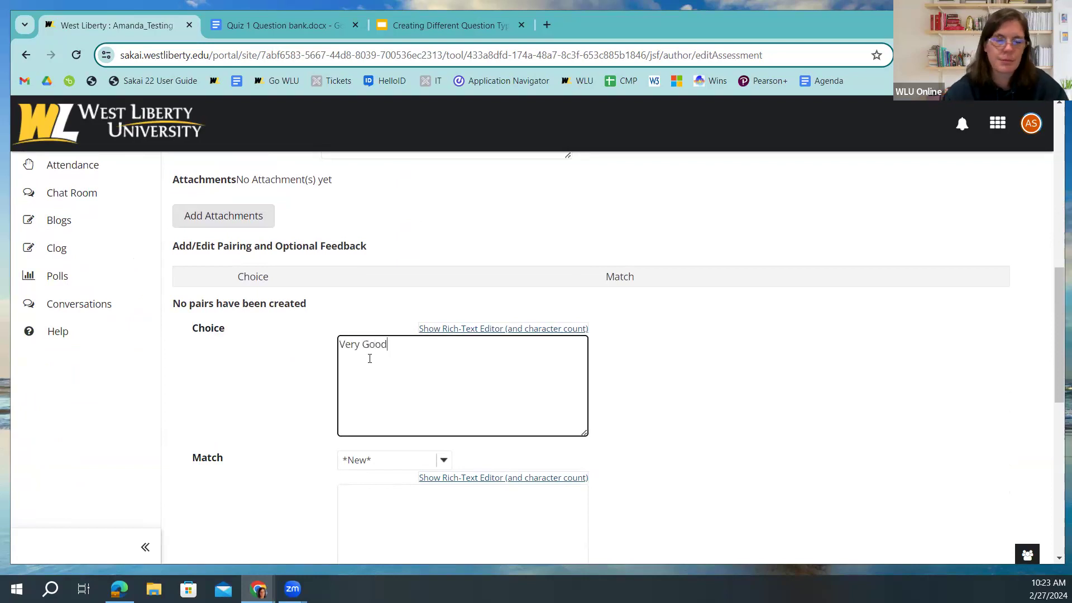
pyautogui.click(378, 498)
pyautogui.write('Stra')
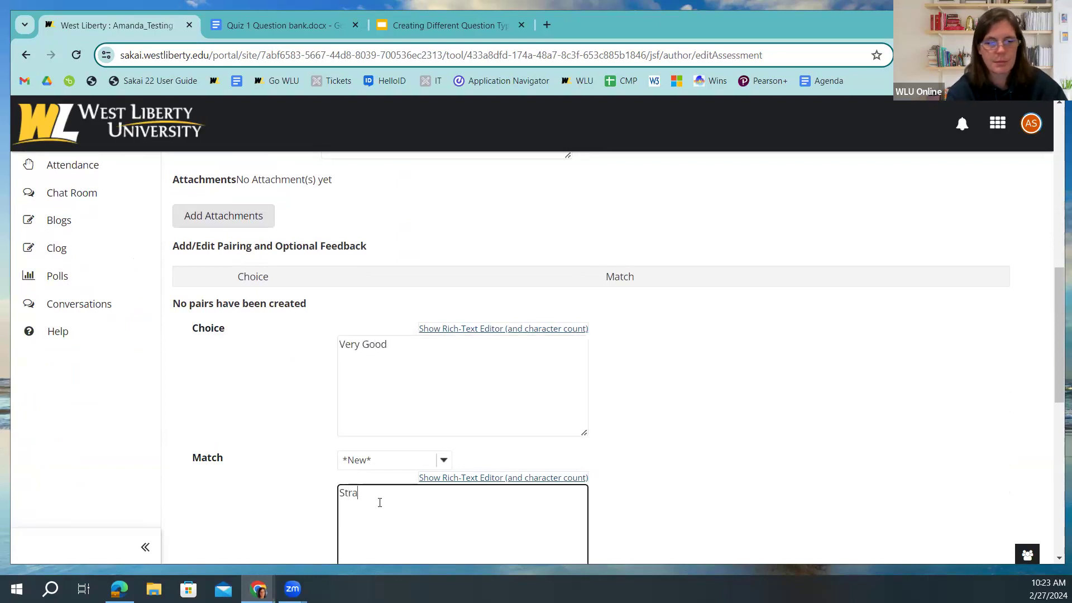
pyautogui.write('wberry')
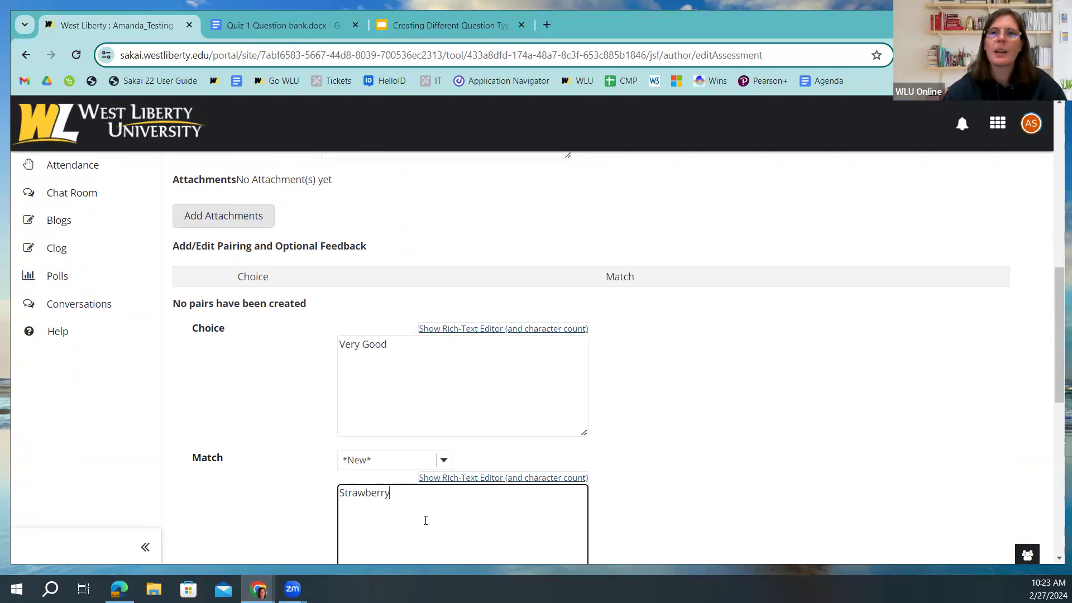
pyautogui.click(637, 463)
pyautogui.scroll(-2, 641, 454)
pyautogui.click(215, 487)
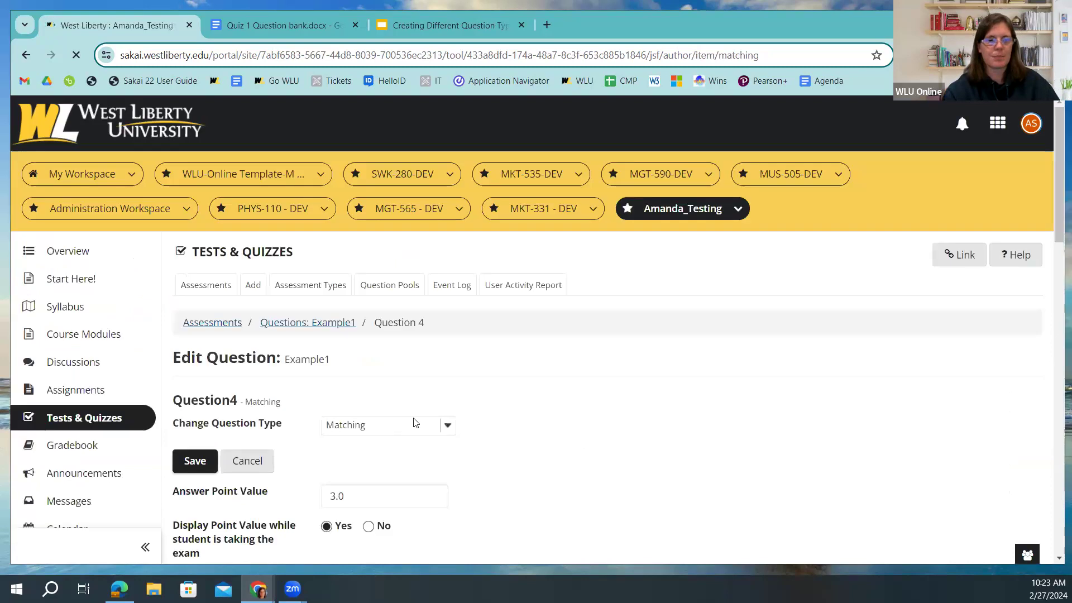
# Save the Matching question with its single pairing and go to the new question at the end of the Example1 list
pyautogui.scroll(-8, 354, 417)
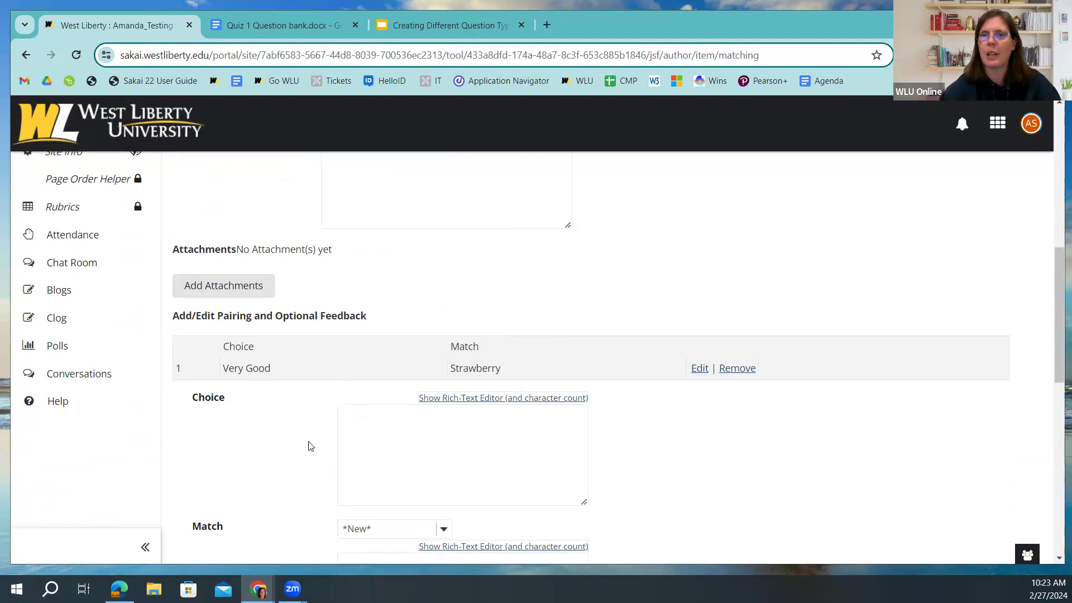
pyautogui.scroll(-5, 286, 421)
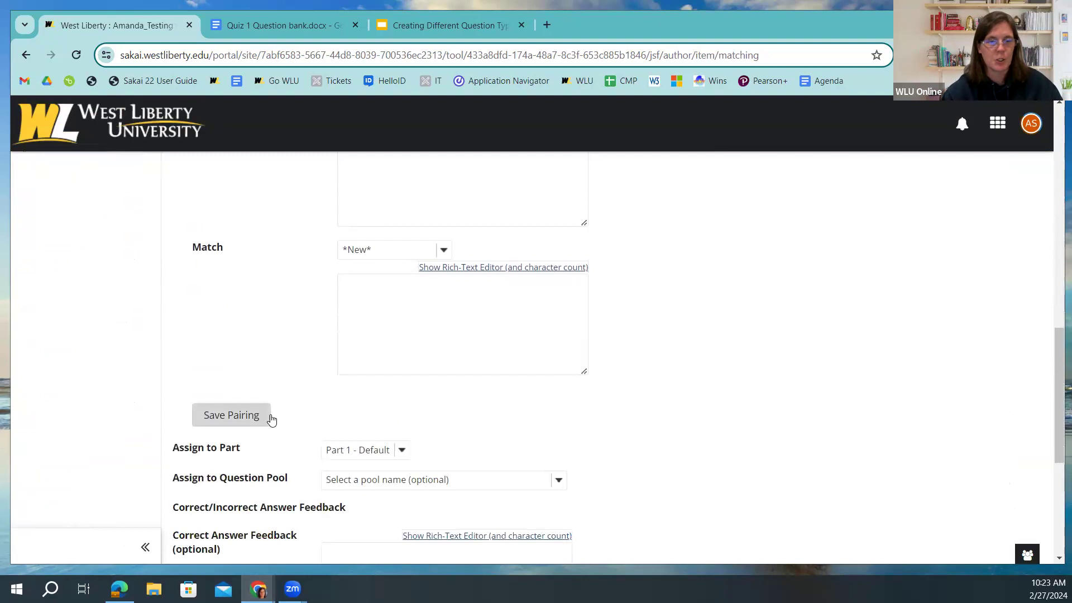
pyautogui.scroll(-3, 299, 467)
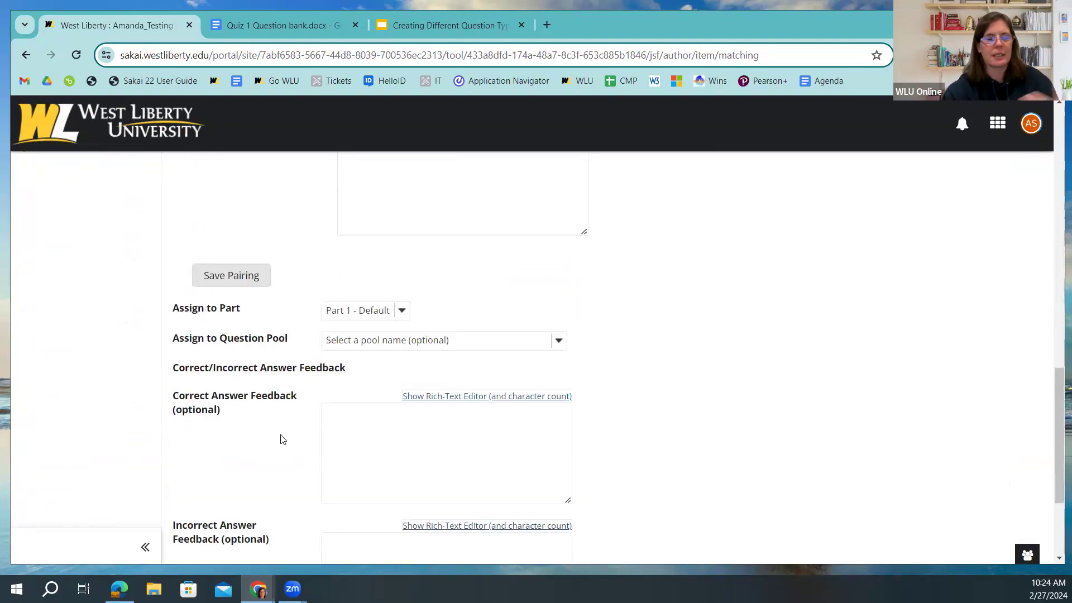
pyautogui.scroll(-3, 280, 438)
pyautogui.click(195, 490)
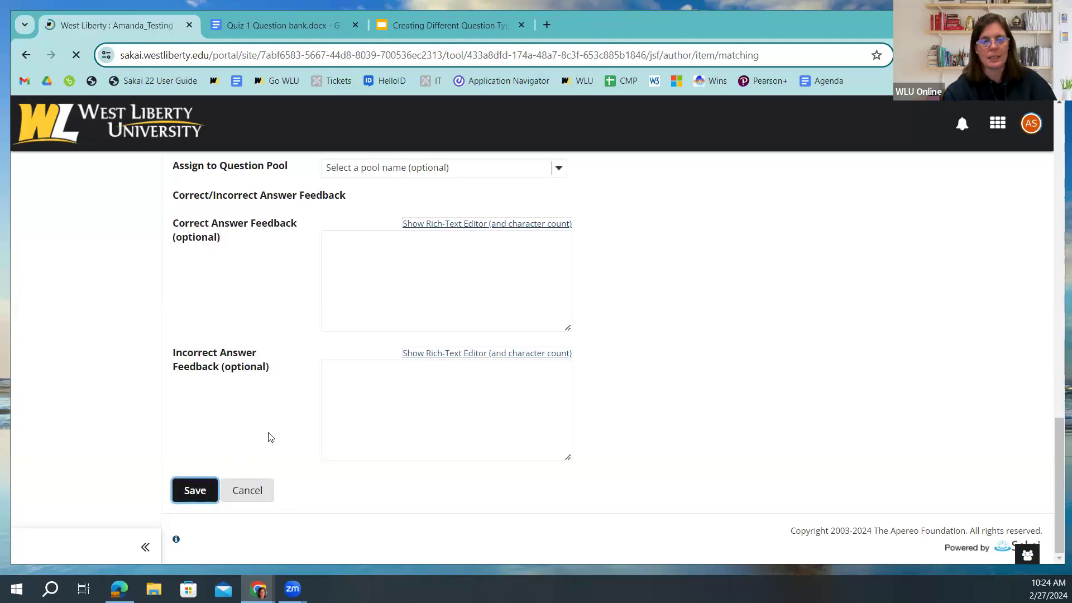
pyautogui.scroll(-10, 407, 438)
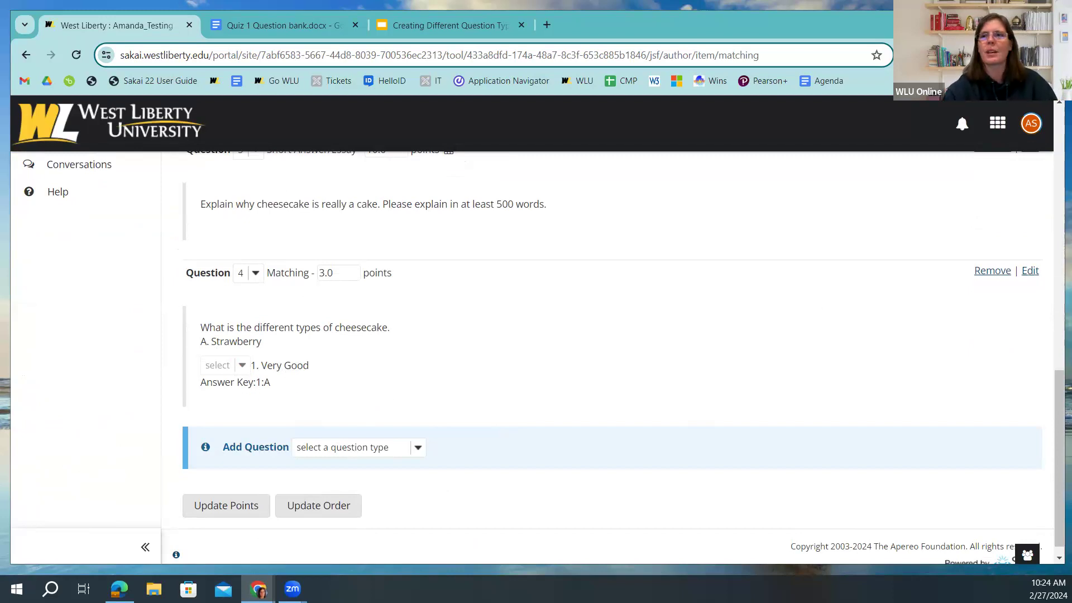
# Switch to Google Slides to show the Creating Fill-in-the-Blank Questions slide, and return to Sakai's Example1 question list
pyautogui.click(455, 27)
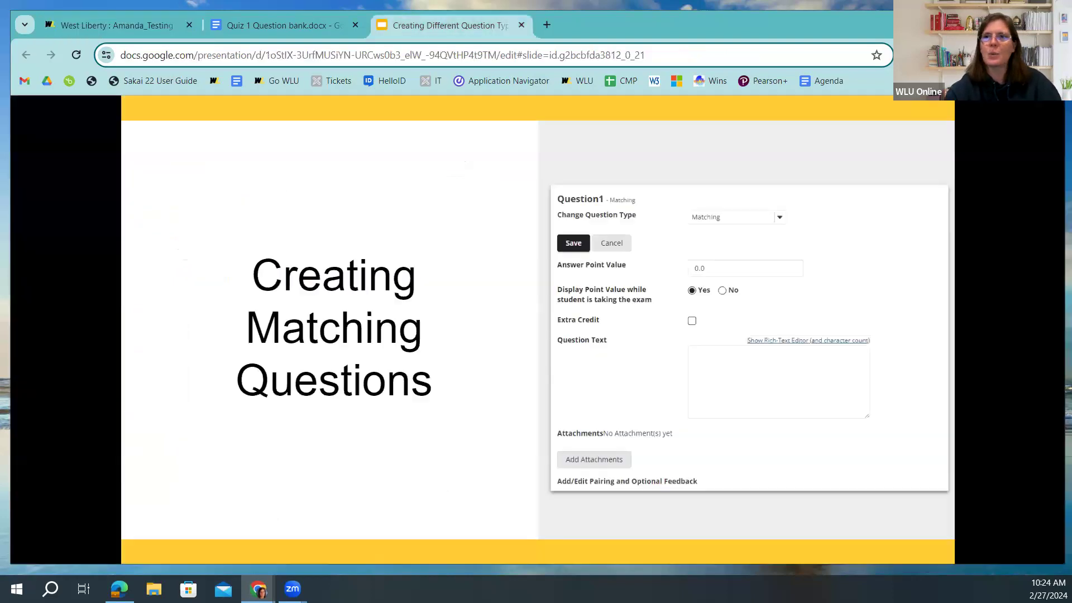
pyautogui.click(630, 317)
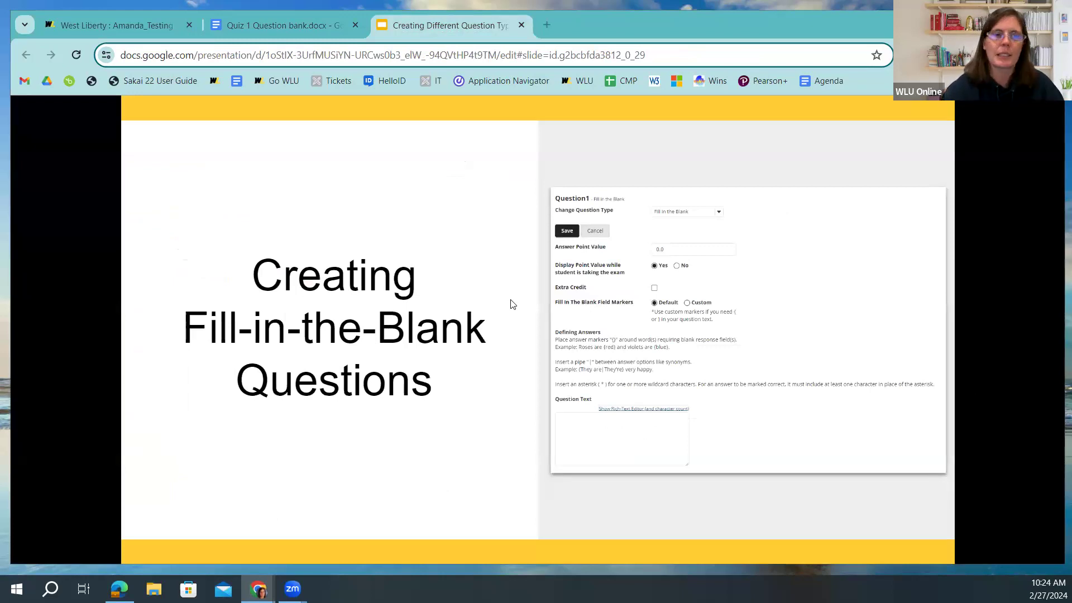
pyautogui.click(110, 17)
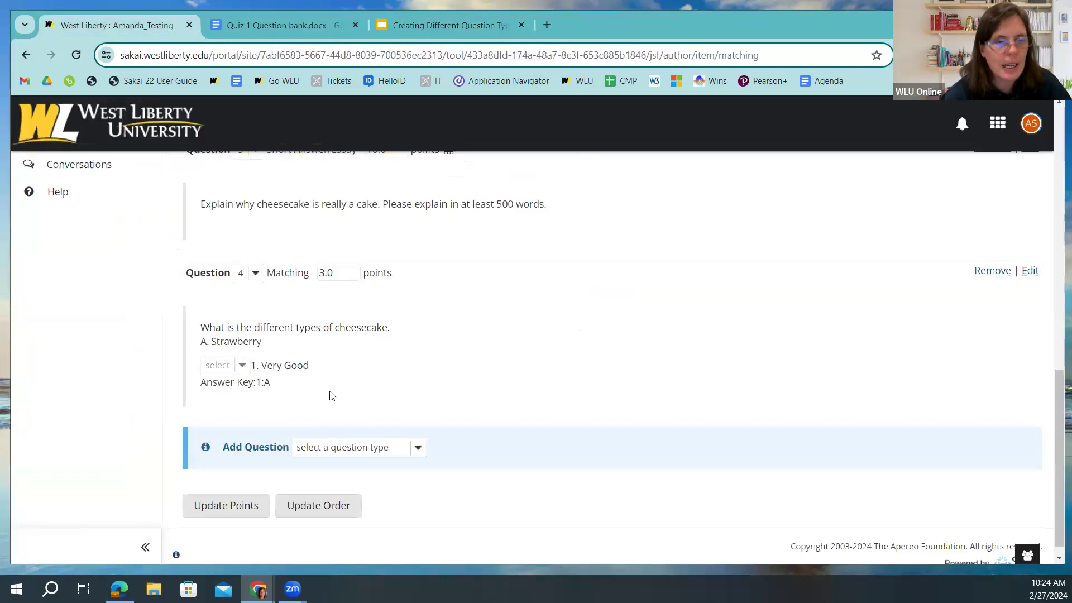
# Add a Fill in the Blank question after the Matching question and set its answer point value to 4
pyautogui.click(418, 450)
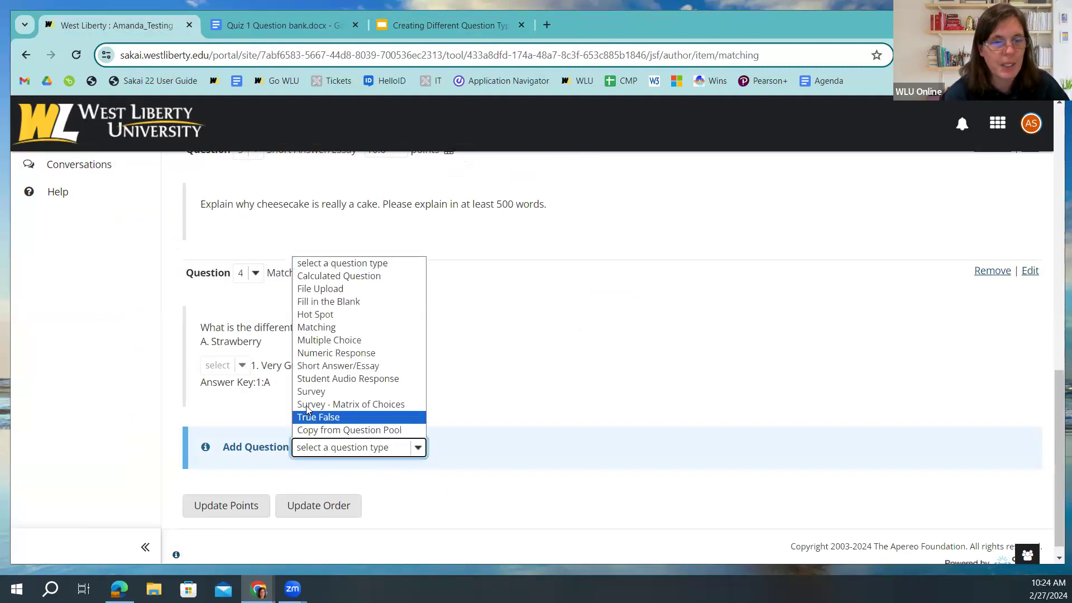
pyautogui.click(323, 301)
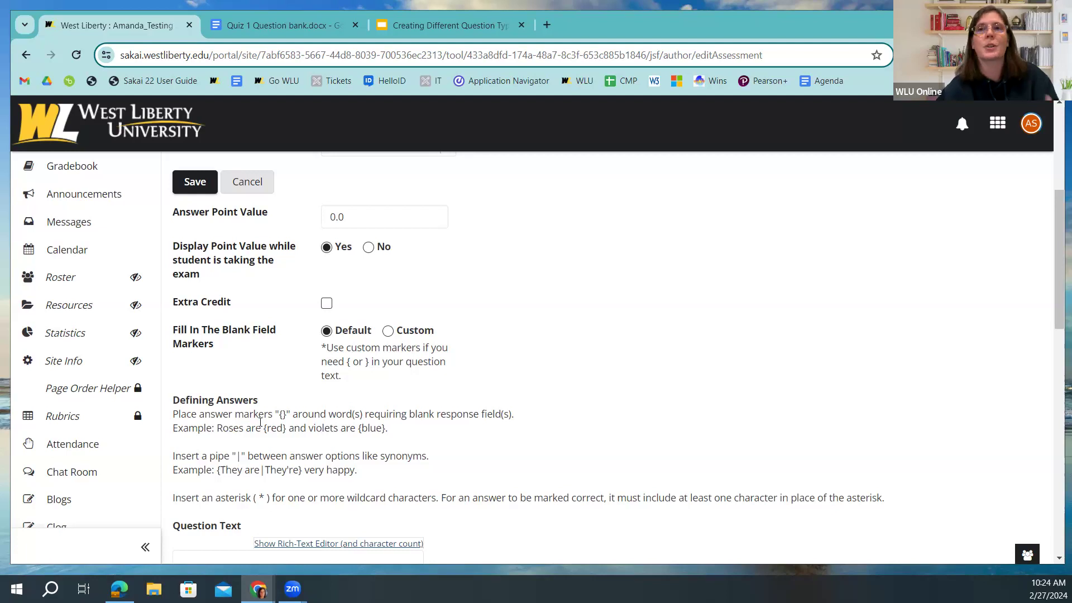
pyautogui.scroll(1, 363, 290)
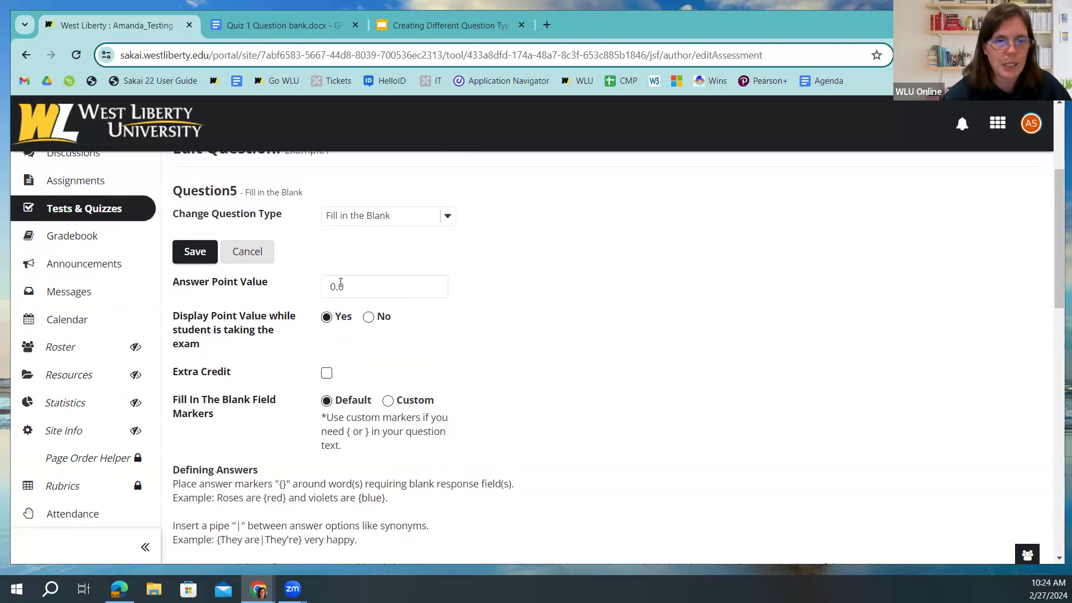
pyautogui.moveTo(335, 286); pyautogui.dragTo(331, 285)
pyautogui.write('4')
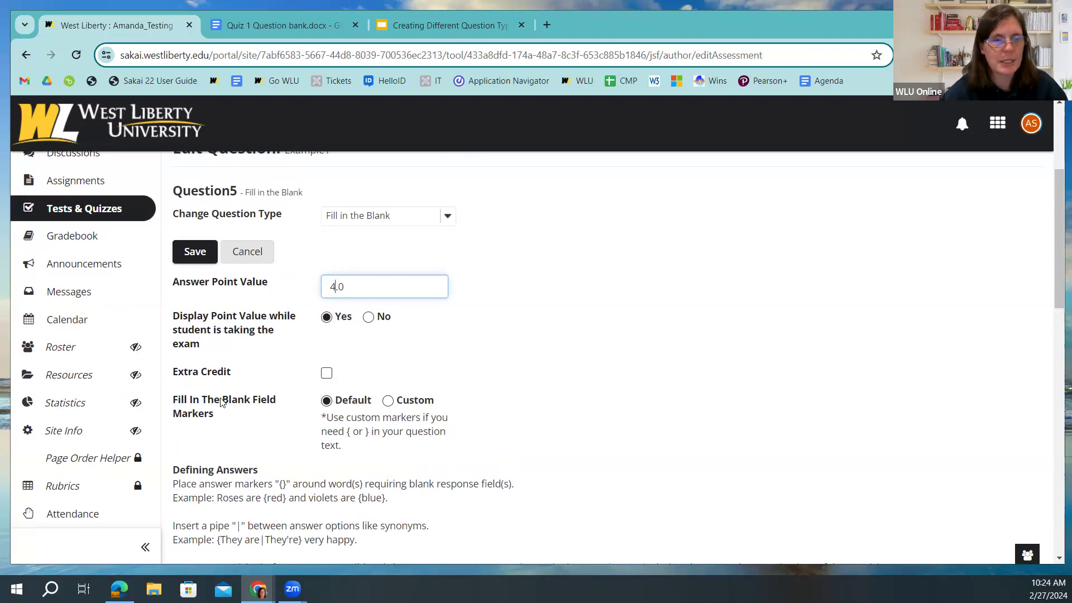
# Switch the Fill in the Blank field markers to Custom to show that option, and set them back to Default
pyautogui.scroll(-1, 290, 411)
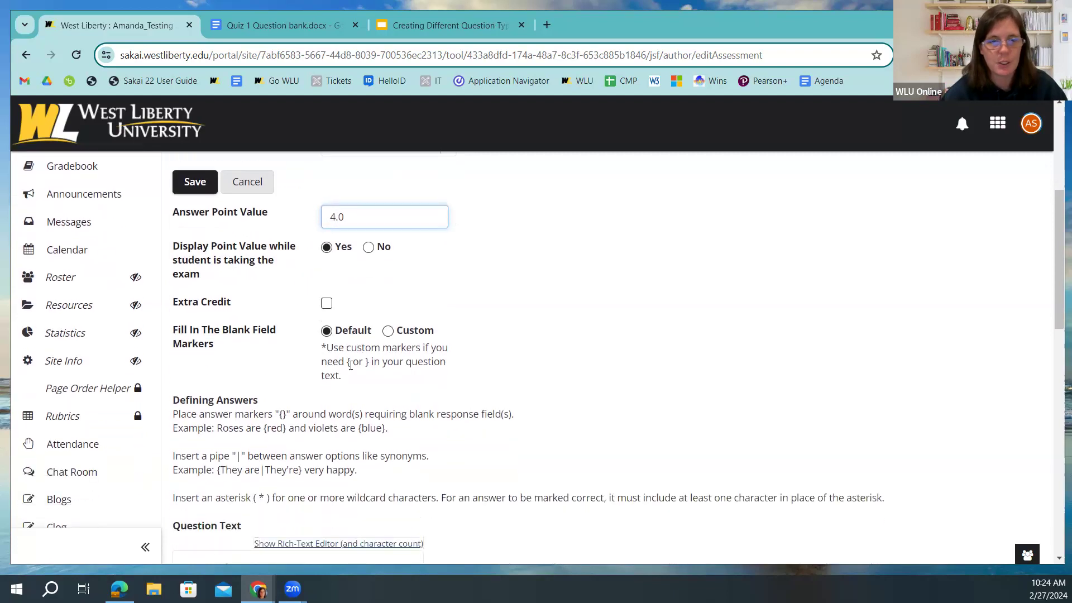
pyautogui.moveTo(346, 362); pyautogui.dragTo(352, 361)
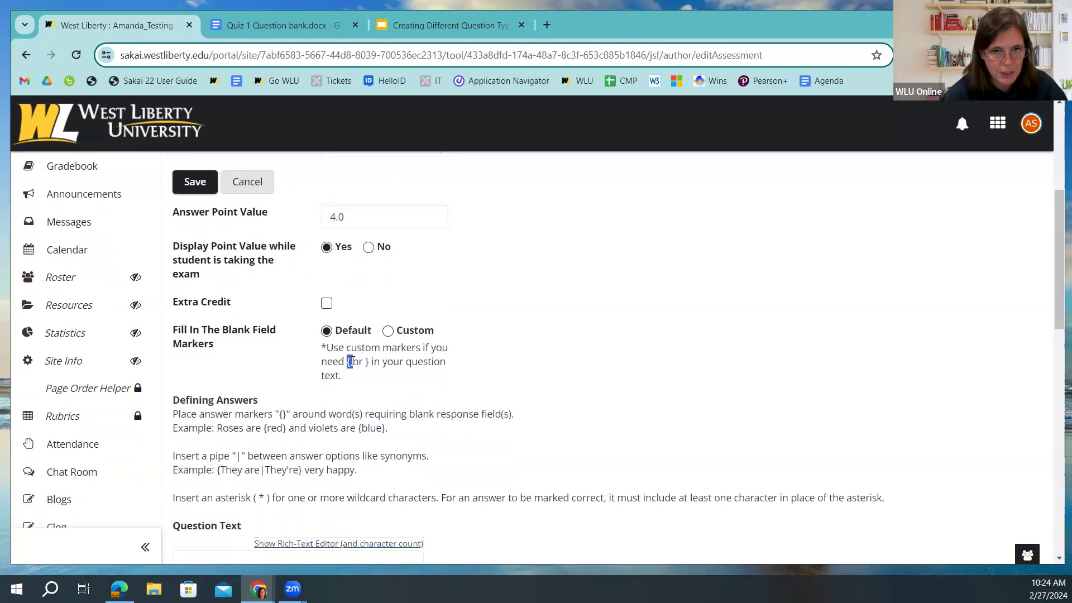
pyautogui.click(387, 330)
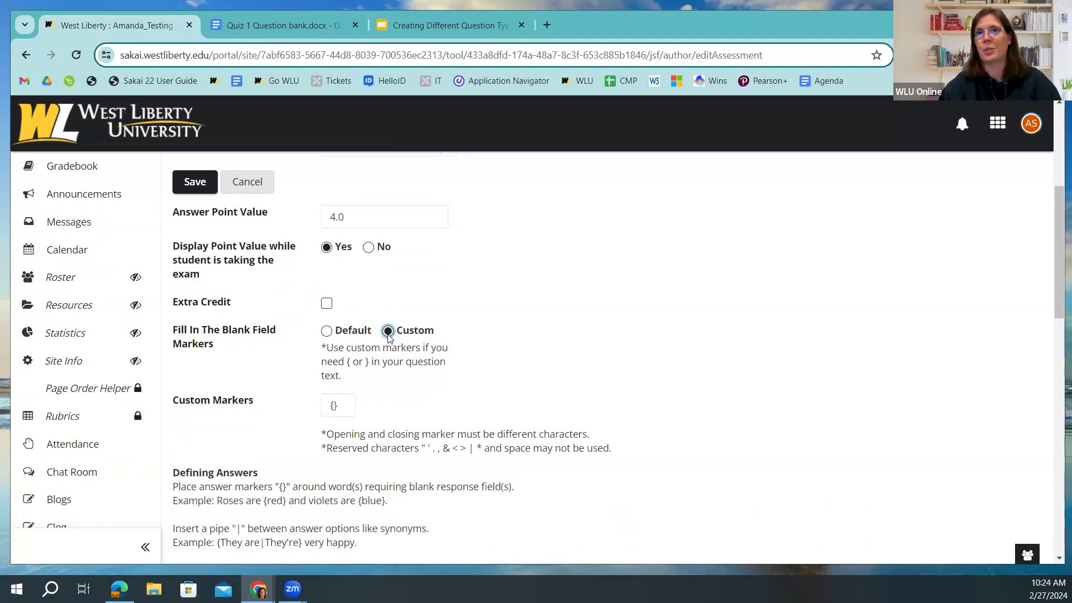
pyautogui.click(326, 331)
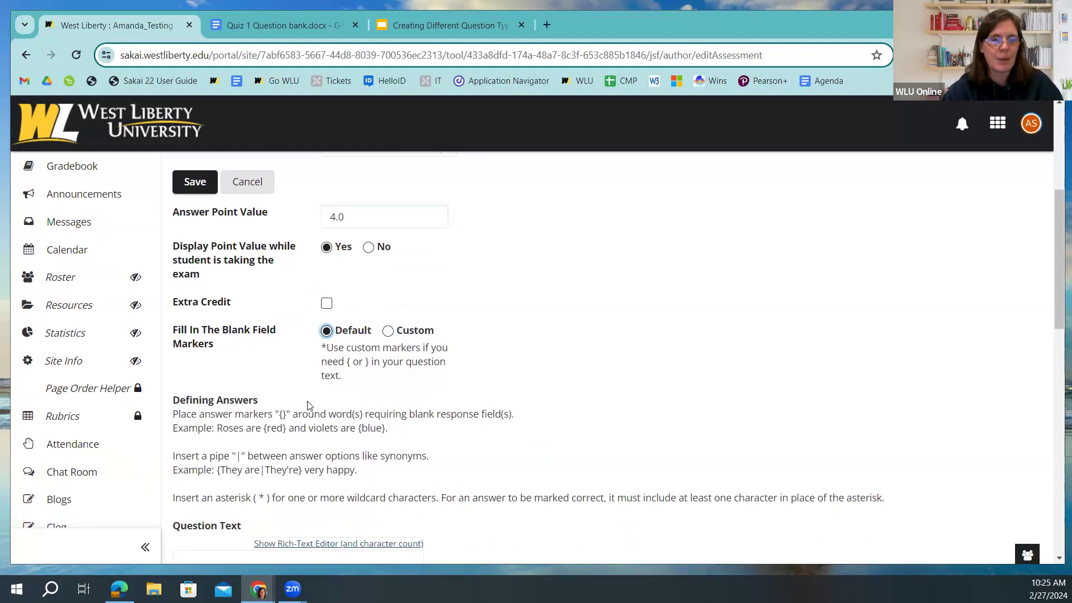
# Enter "Roses are {red} and violets are {blue}." as the question text of the Fill in the Blank question
pyautogui.scroll(-1, 310, 404)
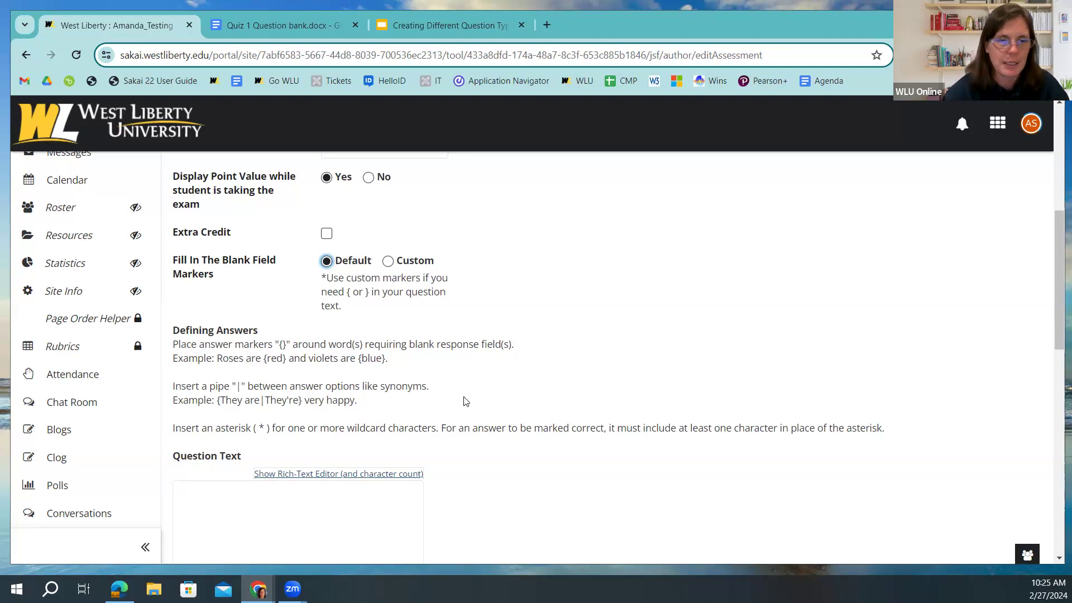
pyautogui.scroll(-1, 514, 377)
pyautogui.scroll(-2, 514, 377)
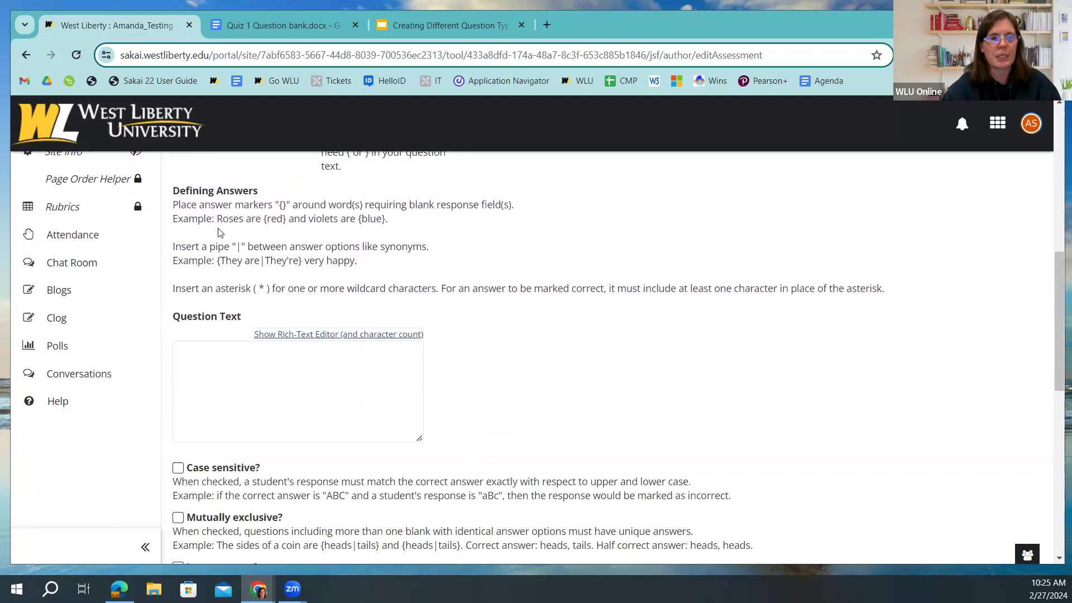
pyautogui.click(260, 378)
pyautogui.write('Roses are ')
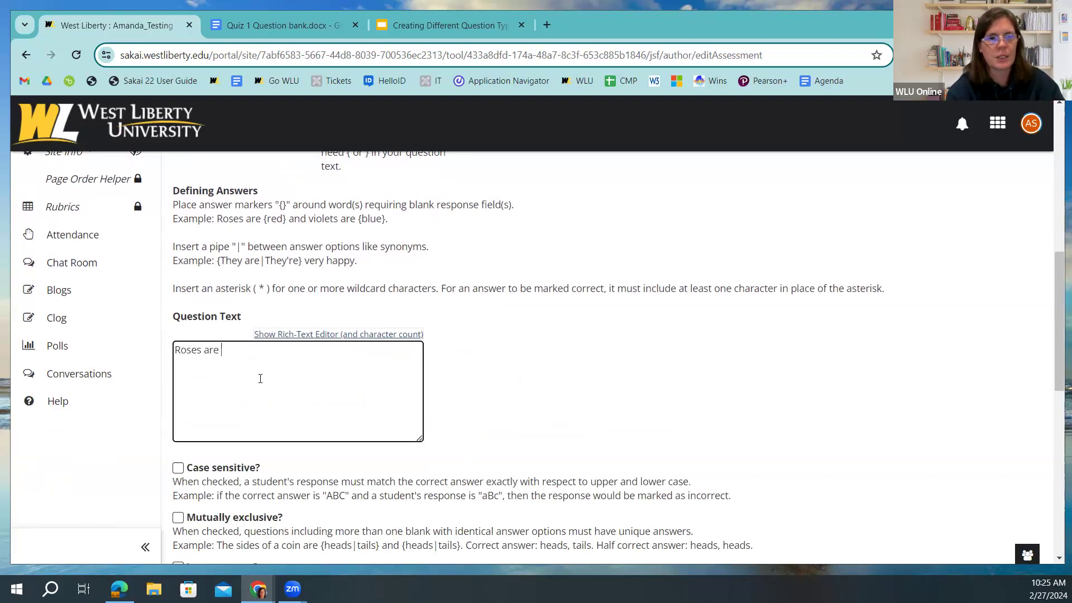
pyautogui.write('{red} and vi')
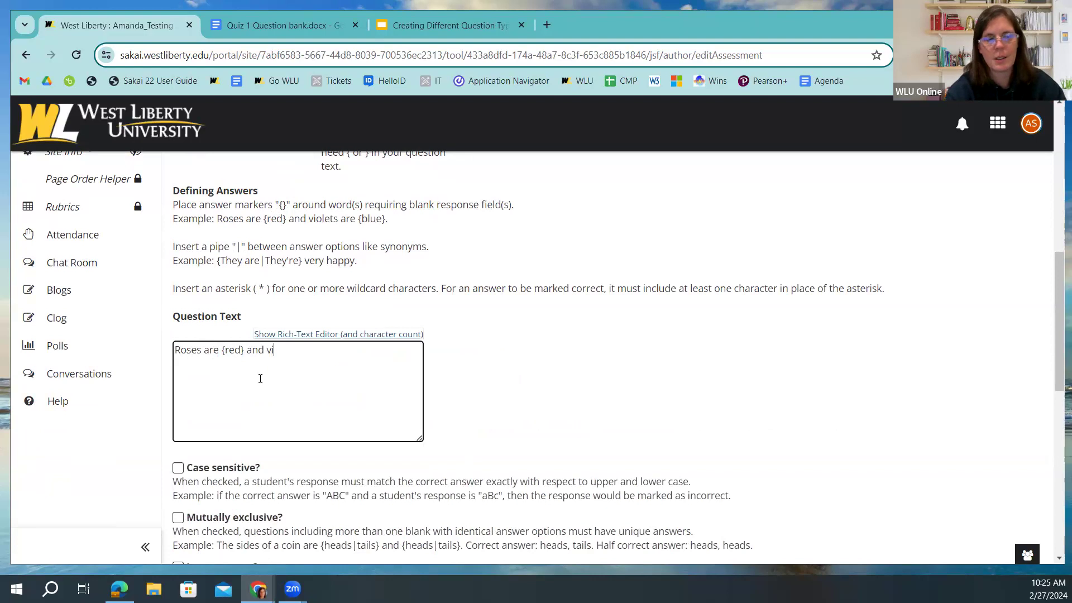
pyautogui.write('olet')
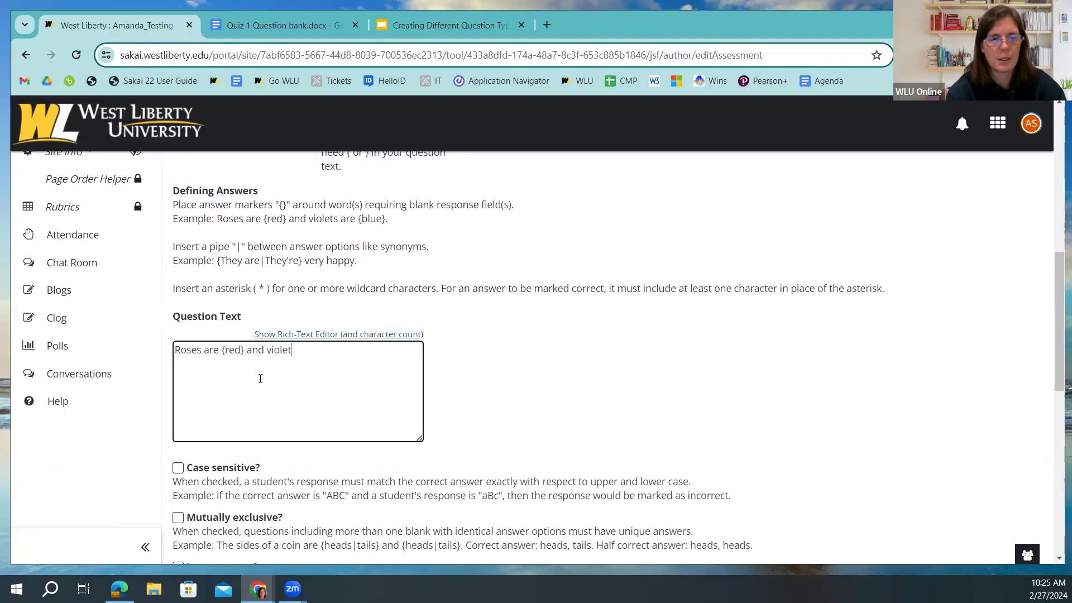
pyautogui.write('s are {blue}.')
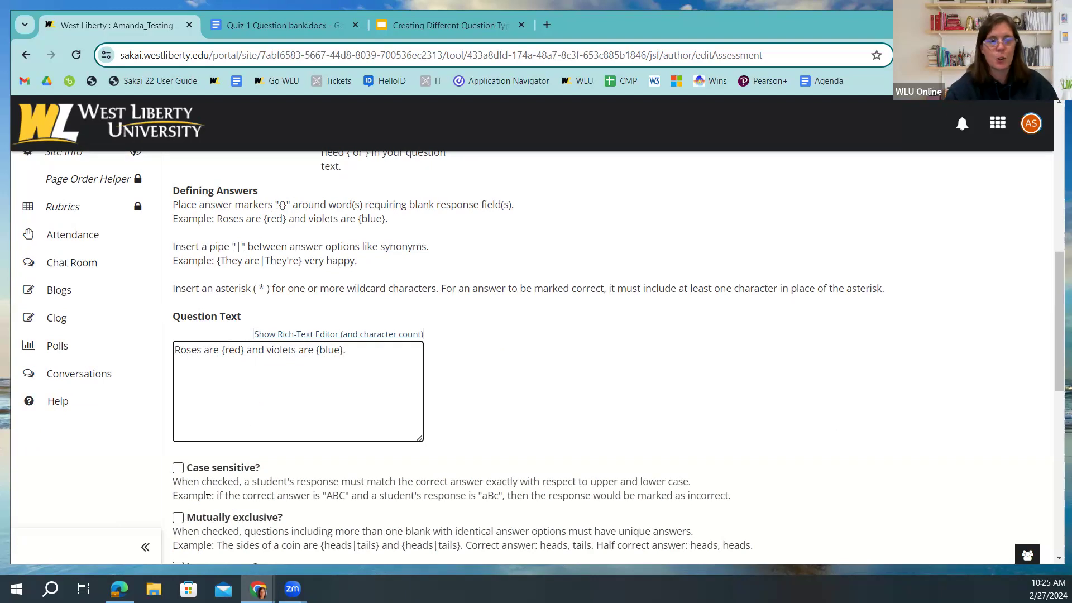
# Review the remaining answer options, save the Fill in the Blank question, and switch to the Google Slides presentation
pyautogui.scroll(-1, 207, 490)
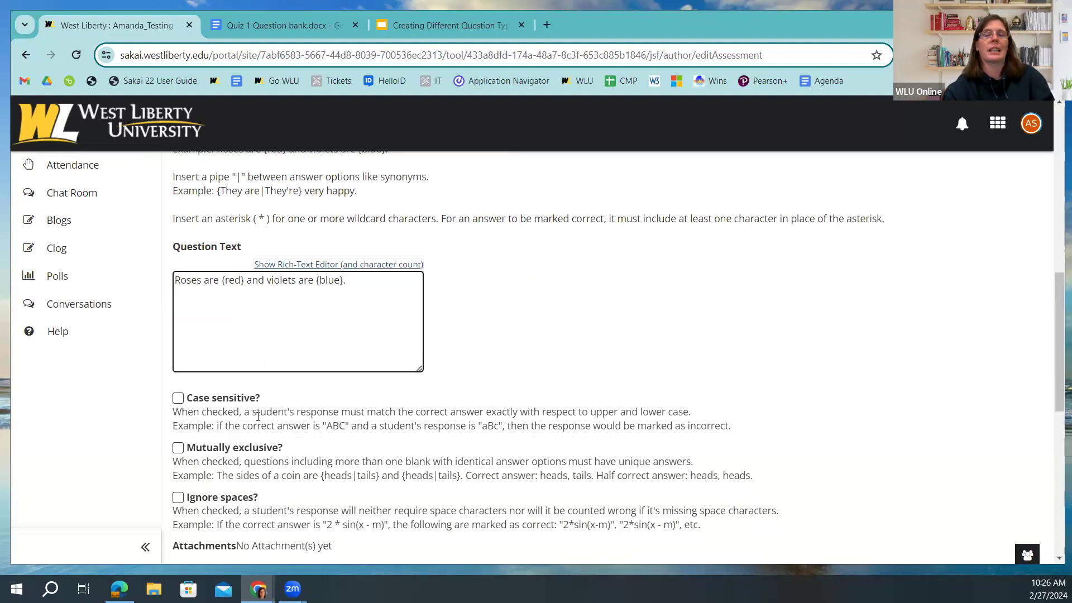
pyautogui.scroll(-3, 258, 416)
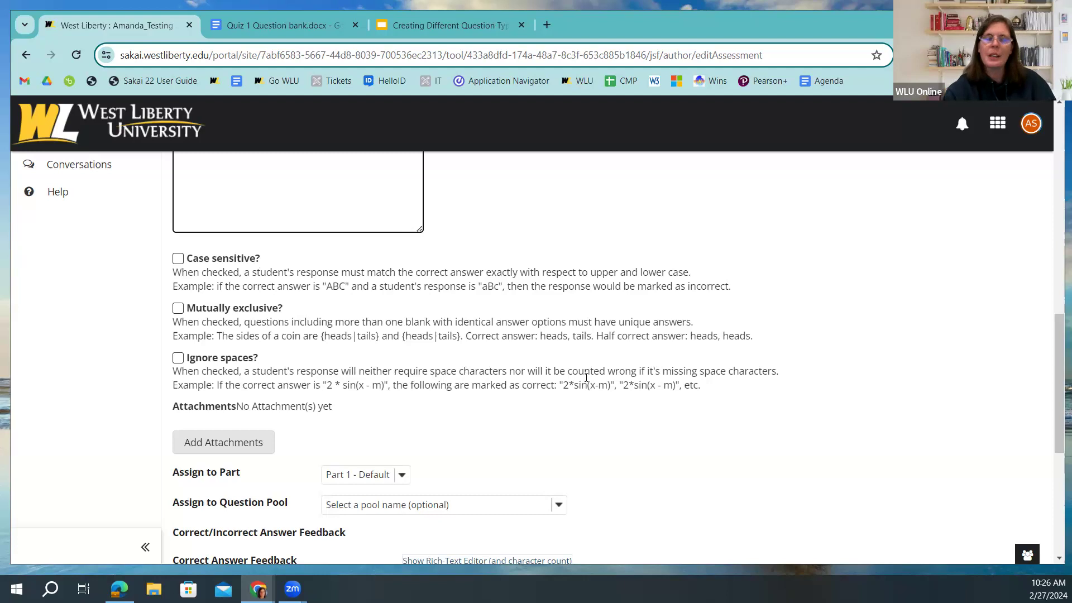
pyautogui.scroll(-4, 586, 378)
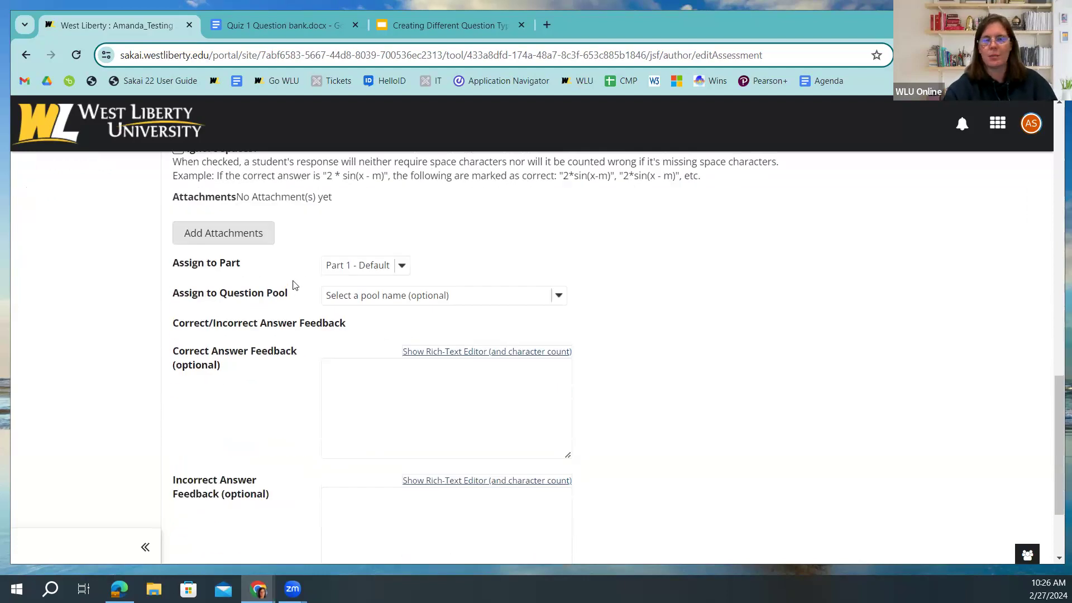
pyautogui.scroll(-3, 201, 446)
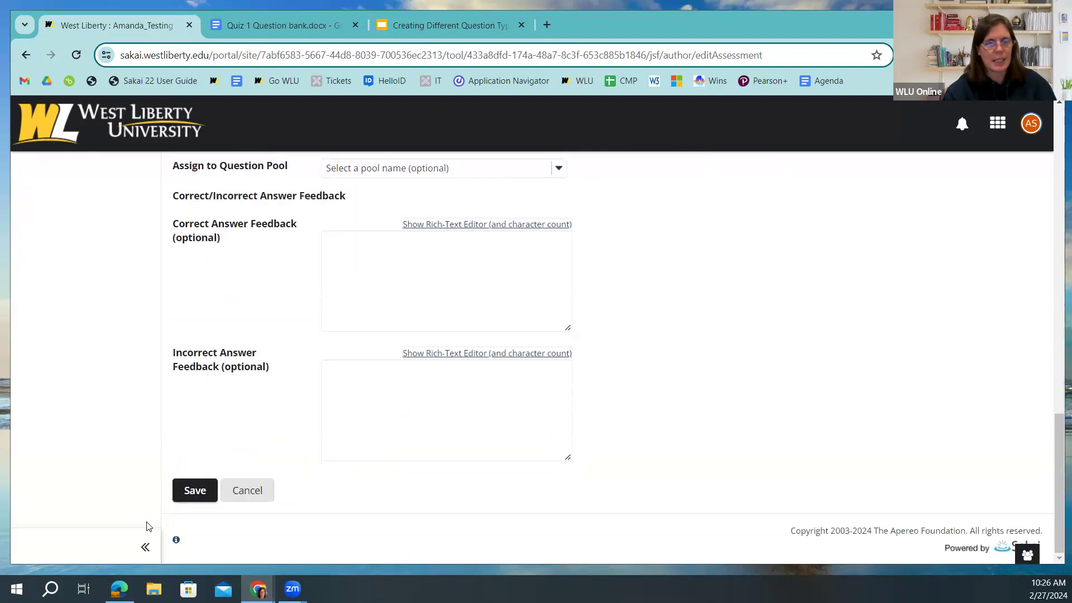
pyautogui.click(193, 492)
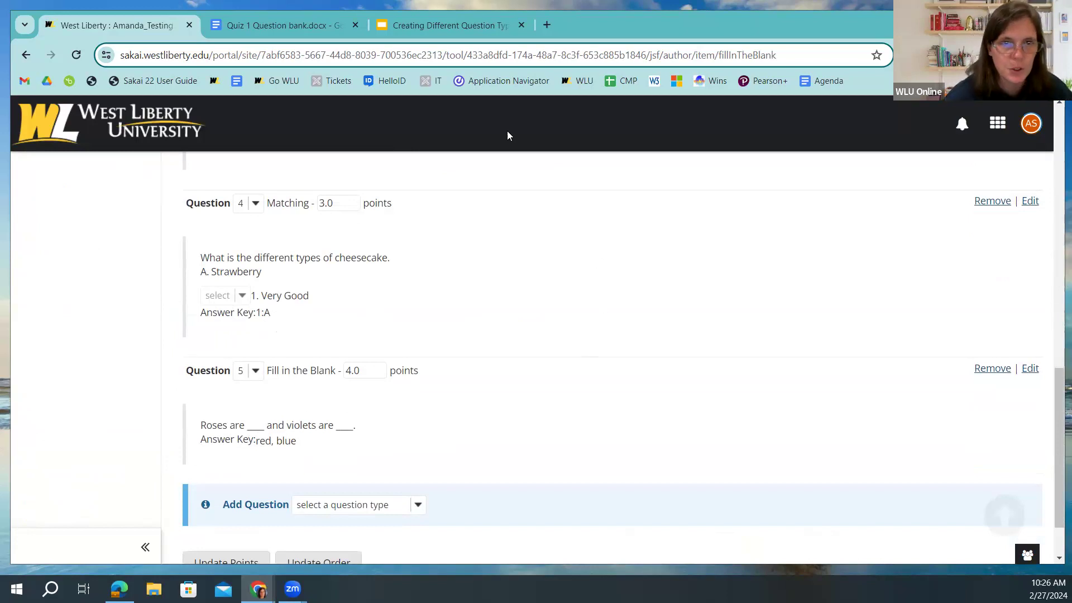
pyautogui.click(465, 28)
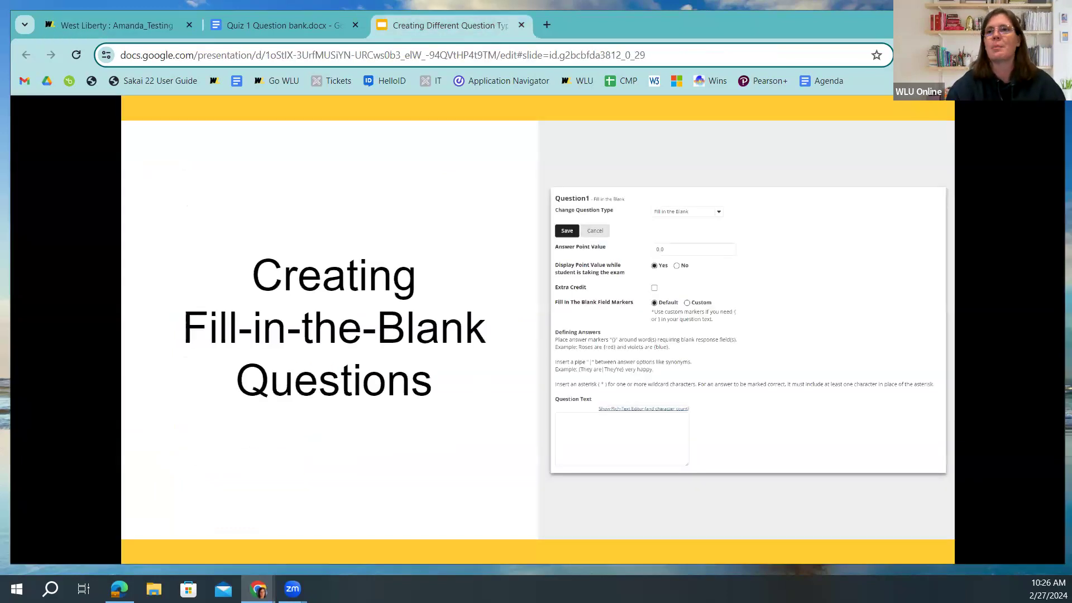
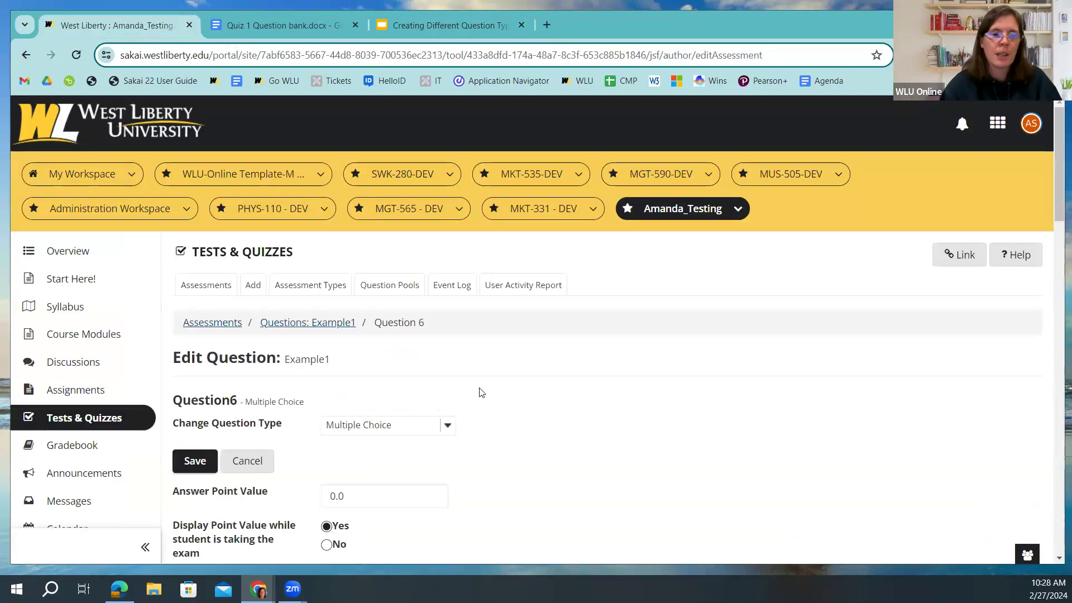
# Show all rich-text editors for the new Multiple Choice question, Question 6, and go to its question text
pyautogui.scroll(-7, 495, 392)
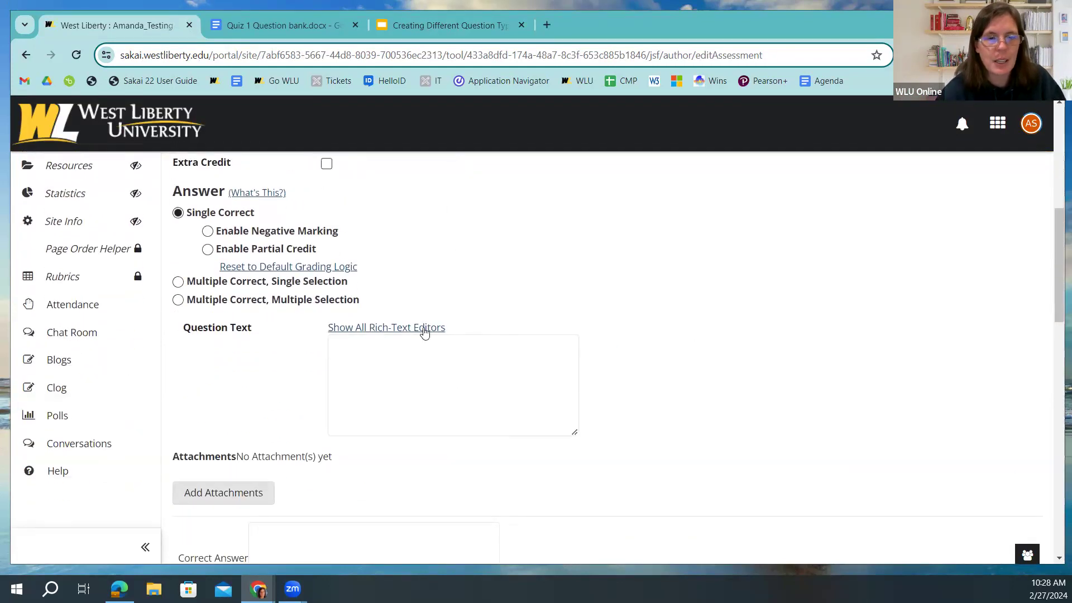
pyautogui.click(359, 334)
pyautogui.scroll(-5, 582, 355)
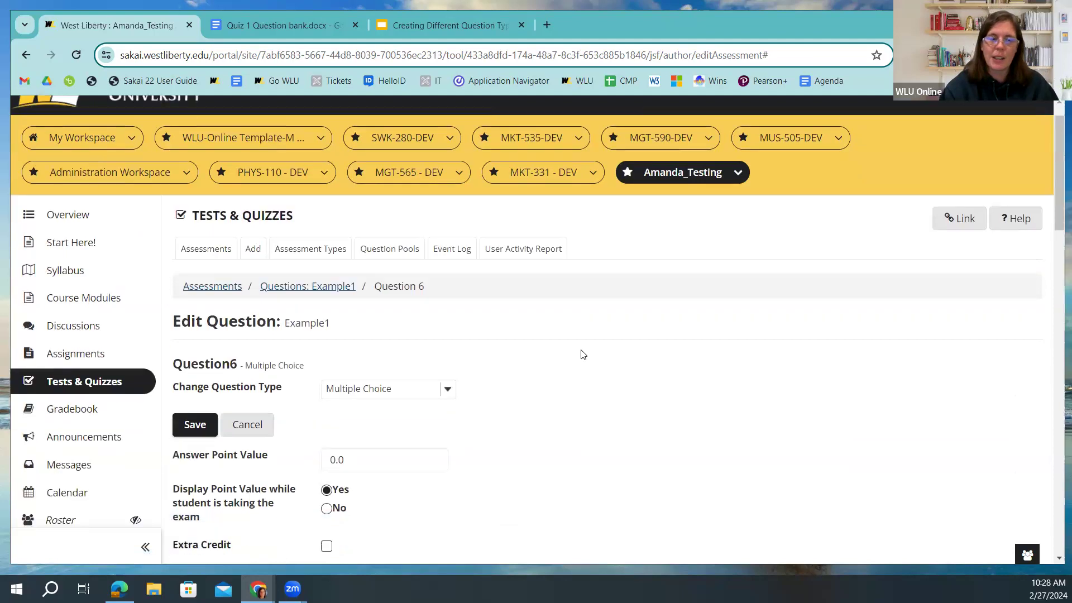
pyautogui.scroll(-3, 583, 354)
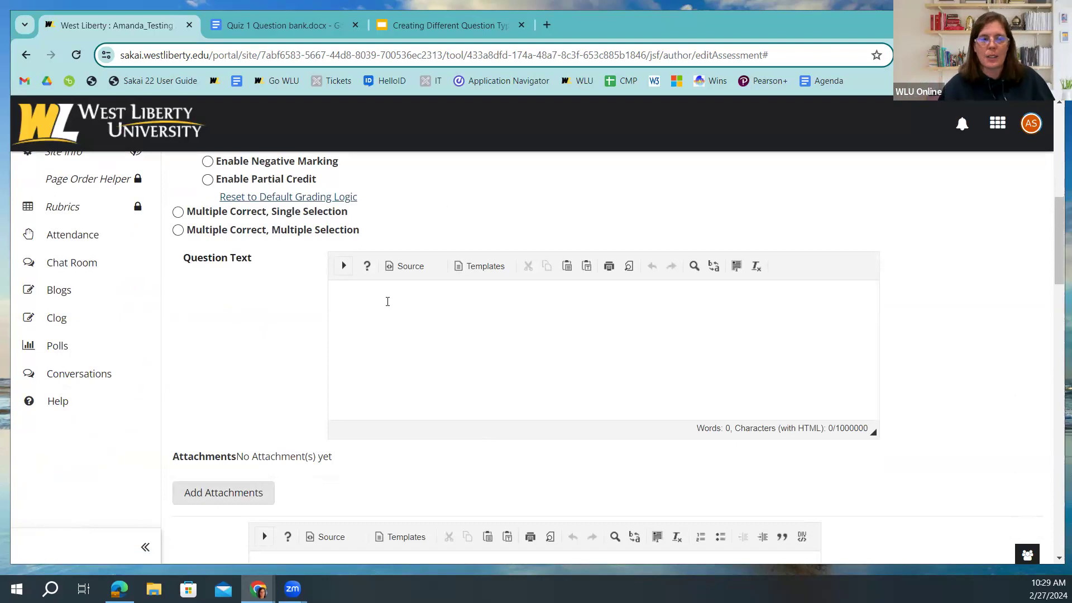
# Expand the full formatting toolbar of the Question Text editor, widen the editor, and place the cursor in its text area
pyautogui.click(343, 265)
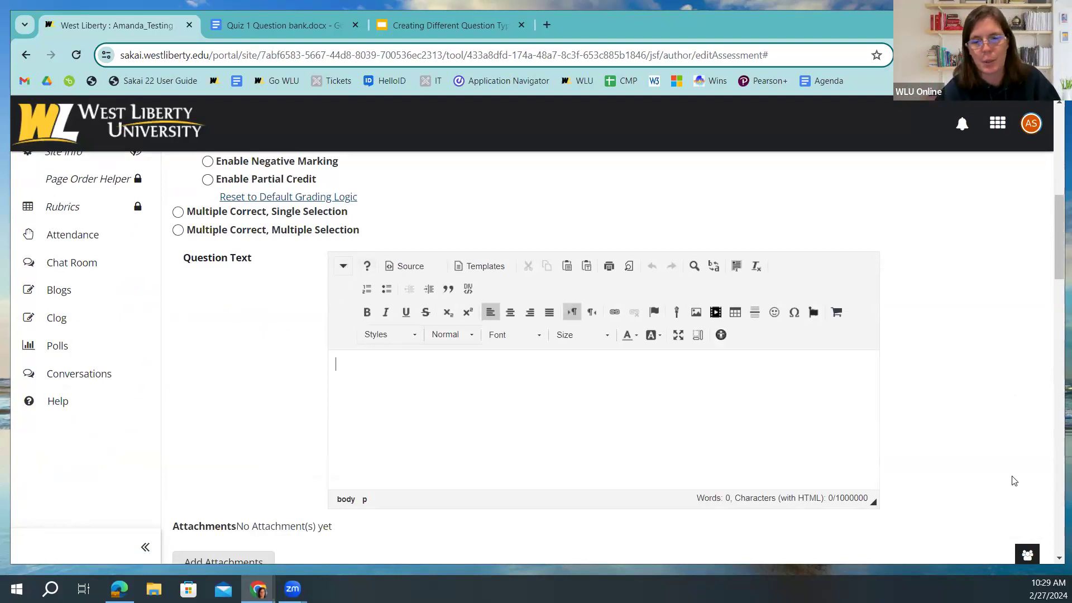
pyautogui.moveTo(872, 501); pyautogui.dragTo(987, 479)
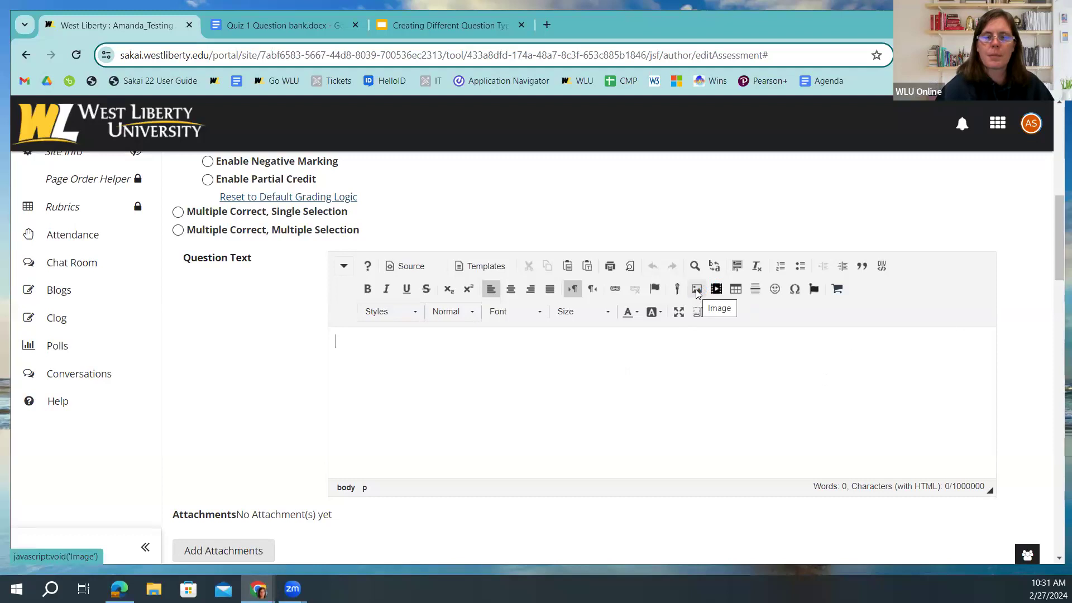
pyautogui.click(388, 368)
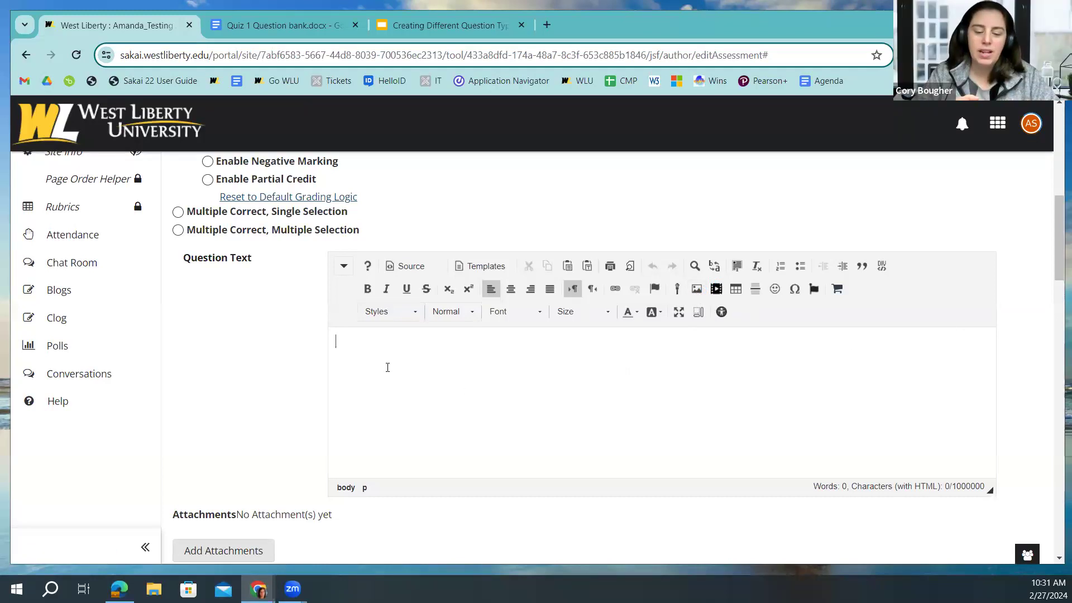
# Enter "Identify the following information:" as the question text and start a new line below it
pyautogui.write('Id')
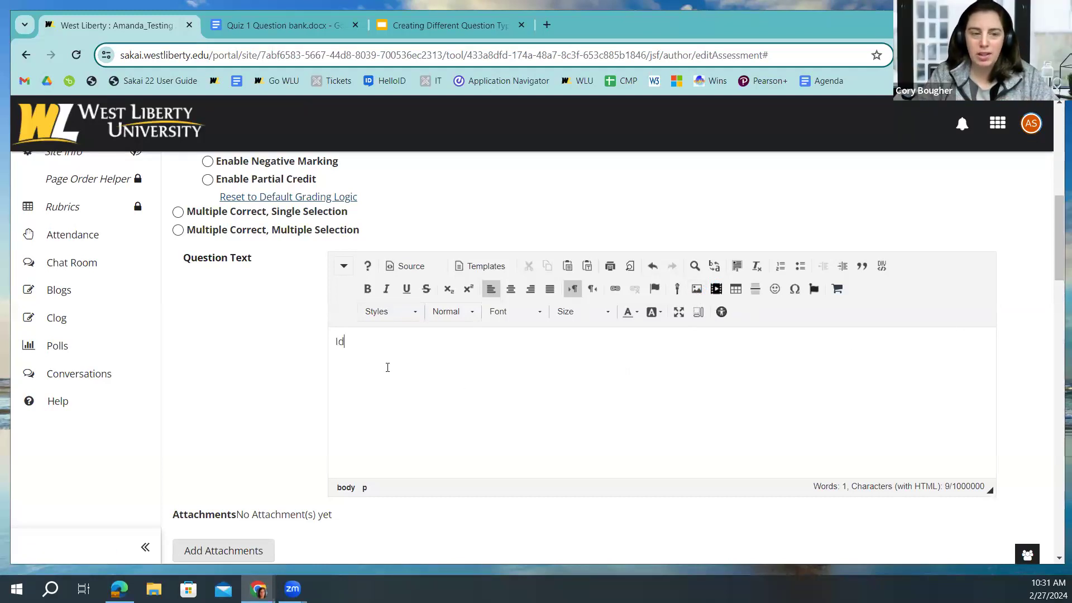
pyautogui.write('entify the foll')
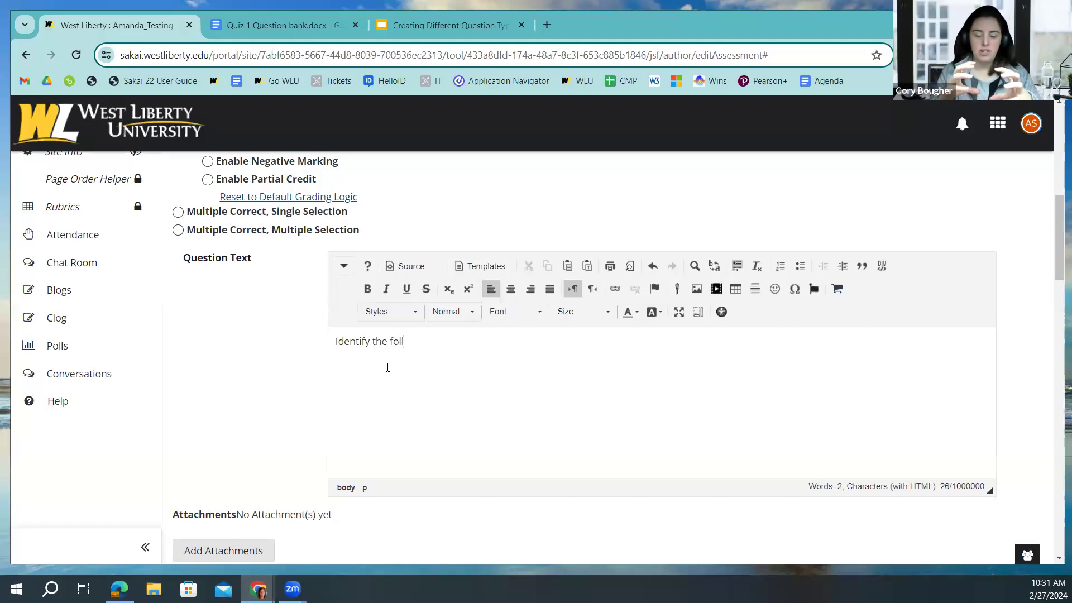
pyautogui.write('owing information')
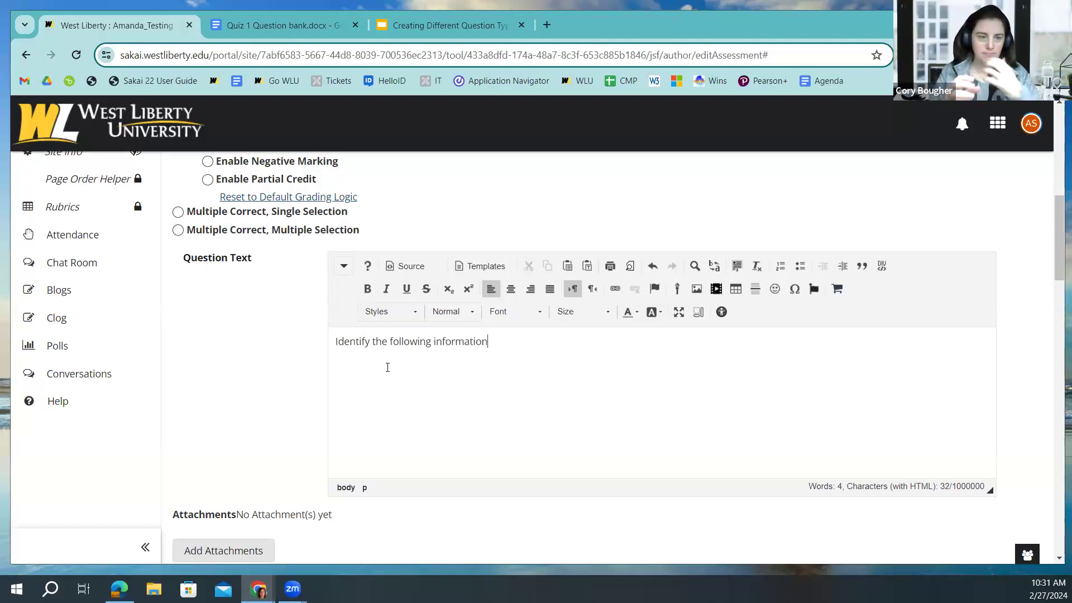
pyautogui.write(':')
pyautogui.press('Return')
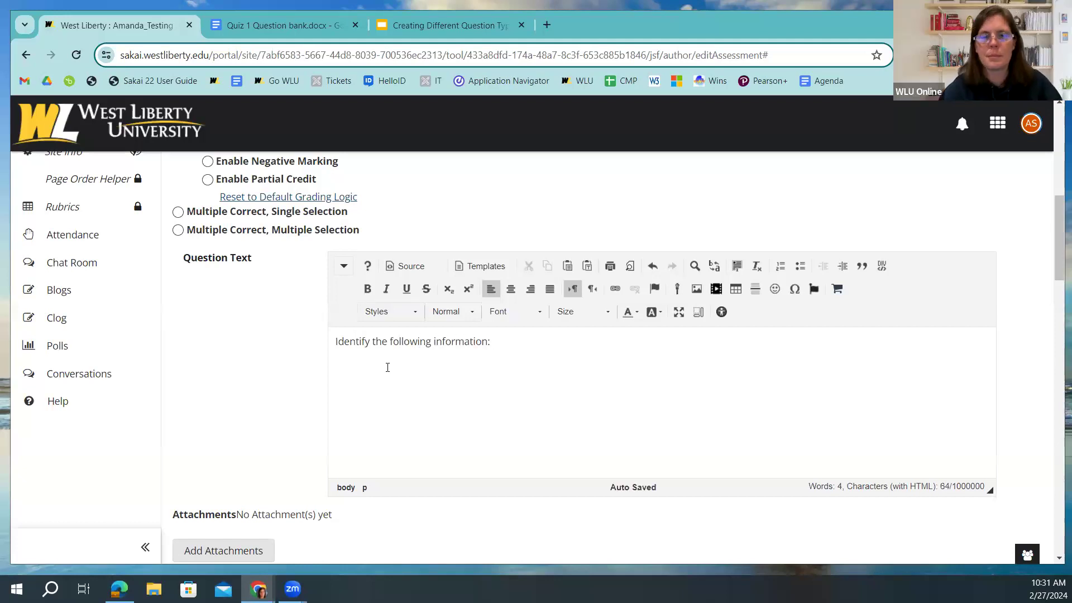
# Choose profile.png from the site's Resources/Images folder on the server as an image for the question text
pyautogui.click(707, 288)
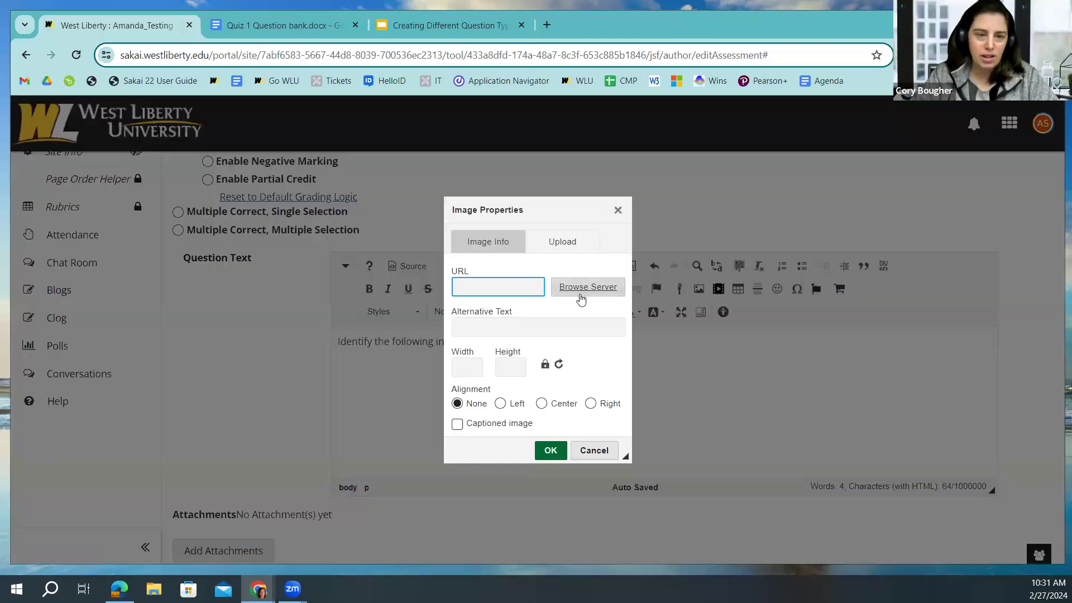
pyautogui.click(578, 292)
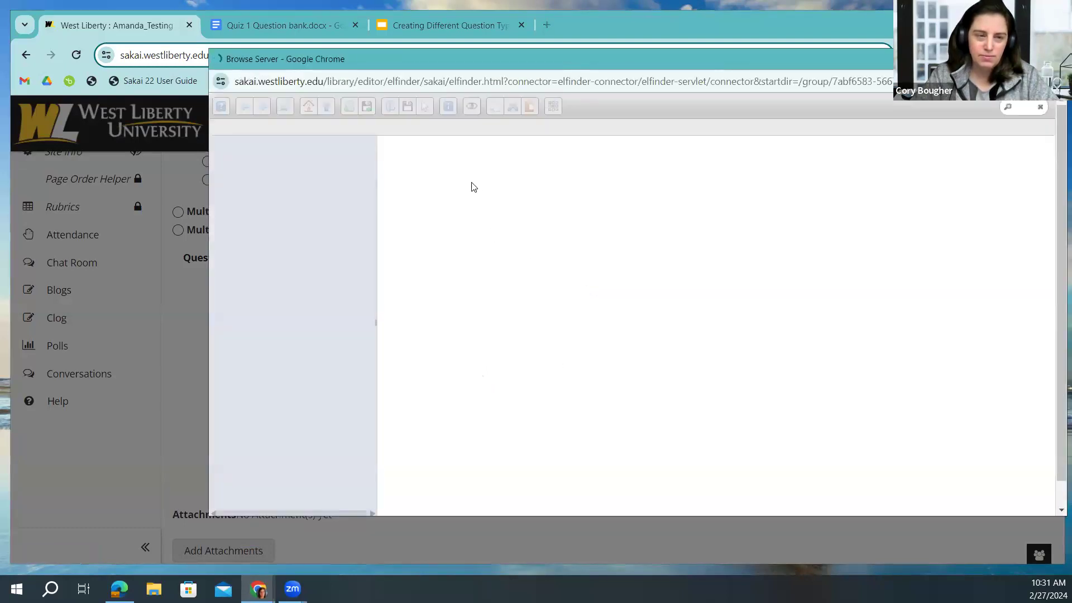
pyautogui.doubleClick(414, 195)
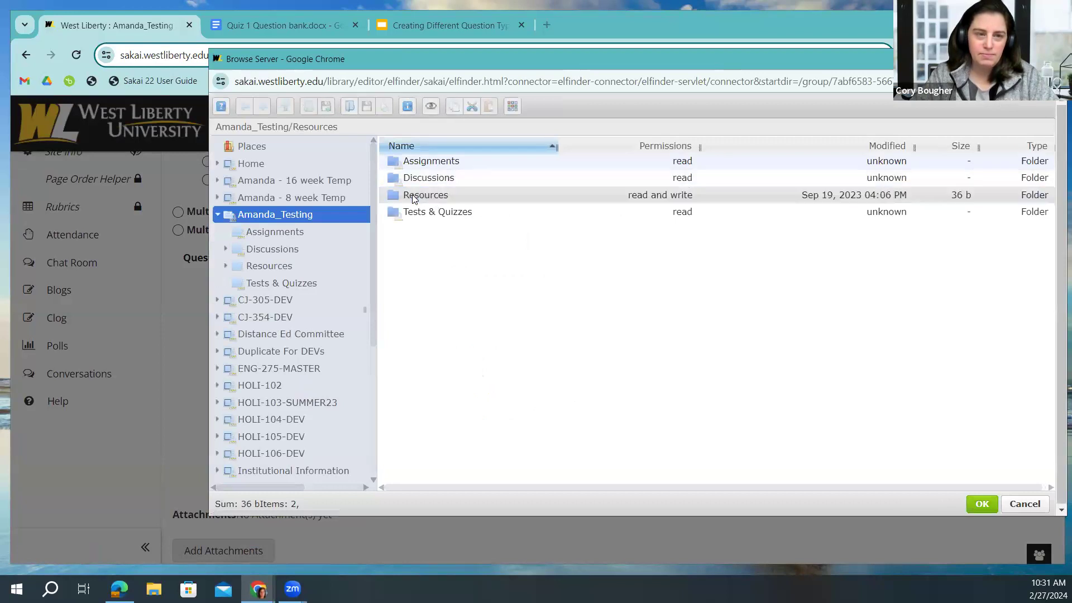
pyautogui.doubleClick(412, 179)
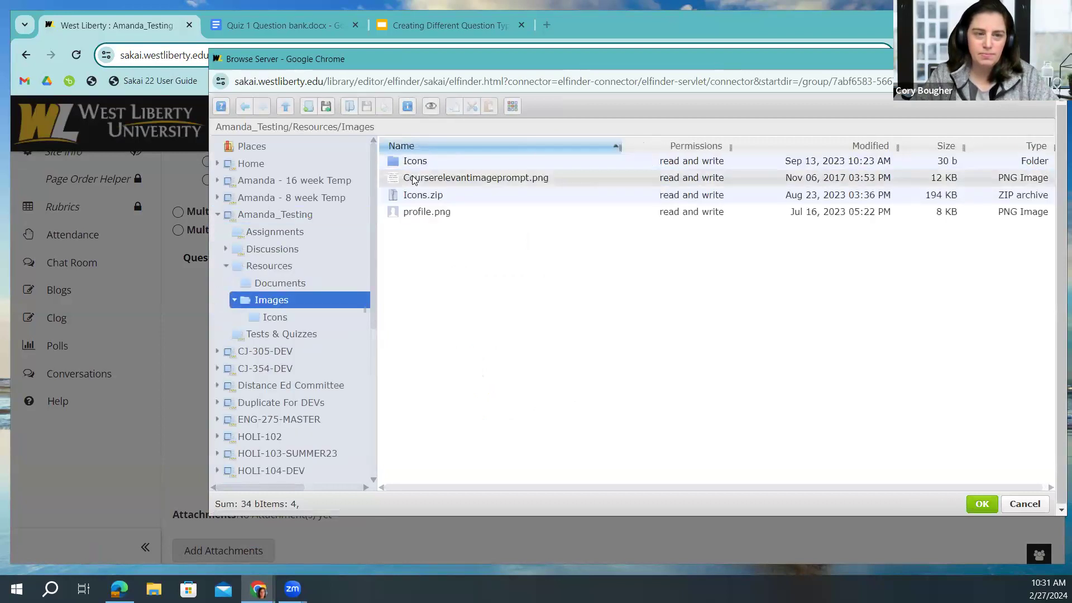
pyautogui.click(414, 213)
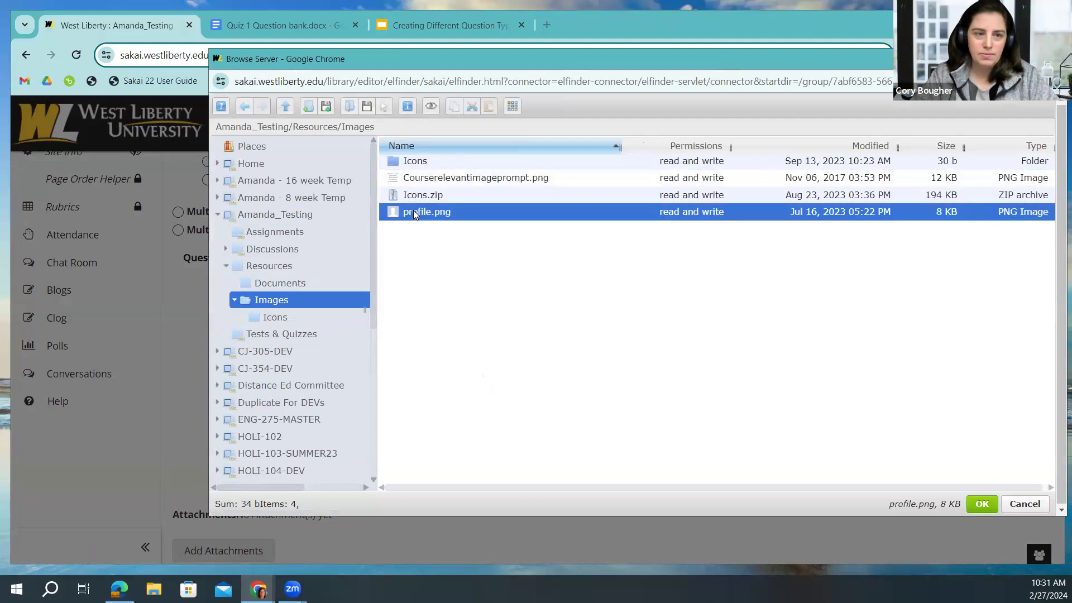
pyautogui.click(982, 504)
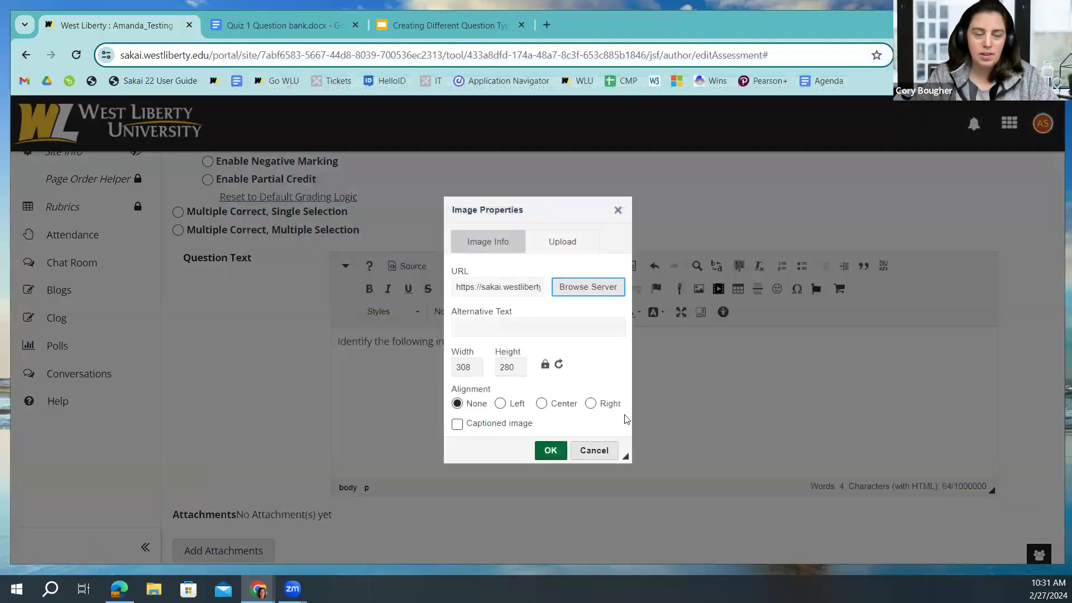
# Set the image's alternative text to "Painting of woman outlined." and insert the image into the question text
pyautogui.click(513, 330)
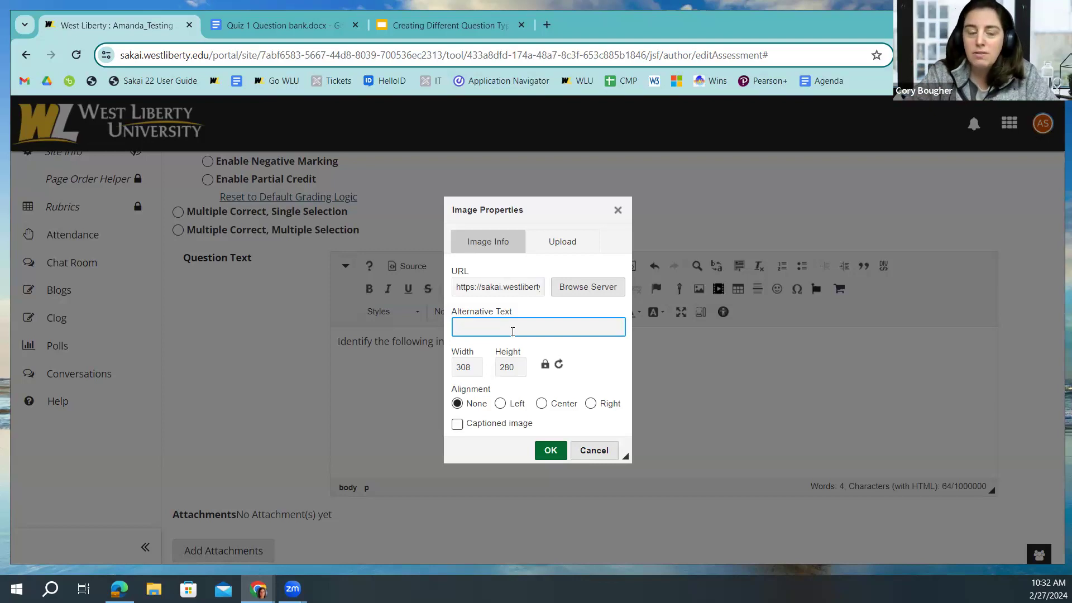
pyautogui.write('Painting of o')
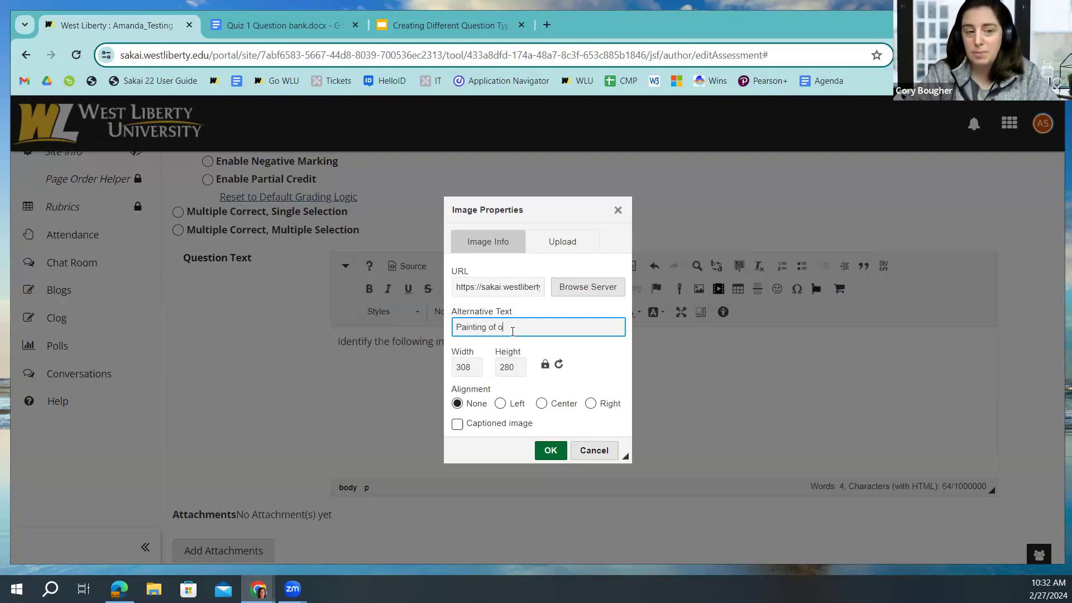
pyautogui.press('BackSpace')
pyautogui.write('an')
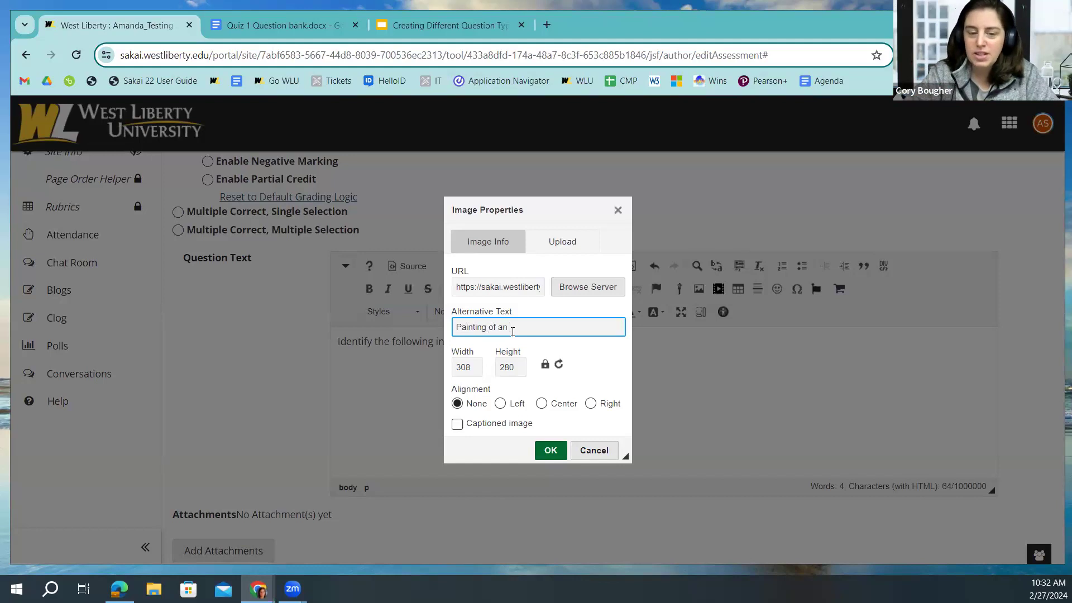
pyautogui.press('BackSpace')
pyautogui.press('BackSpace')
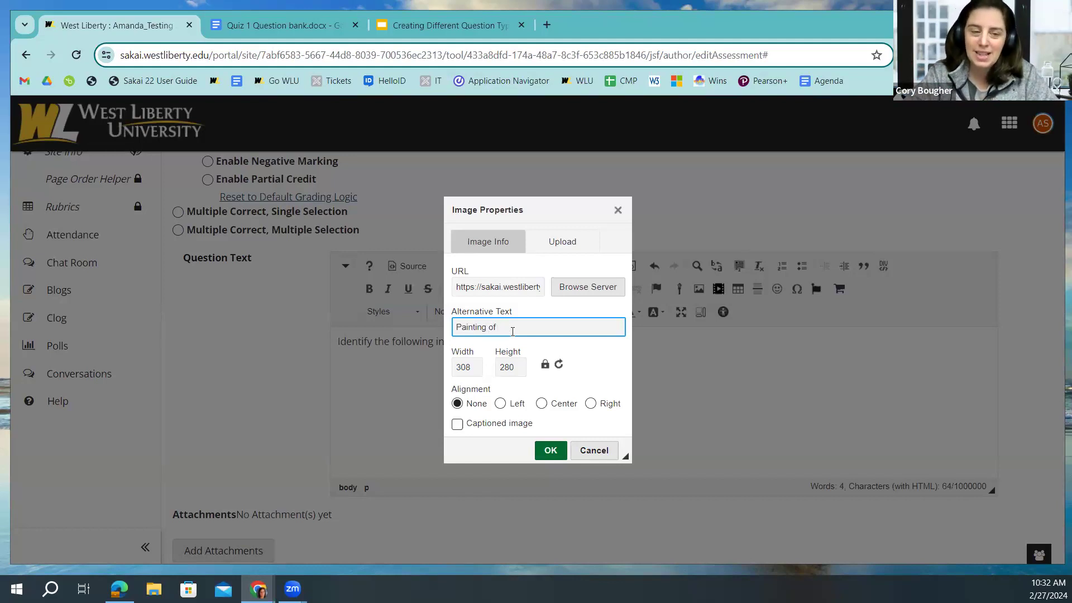
pyautogui.write('woman')
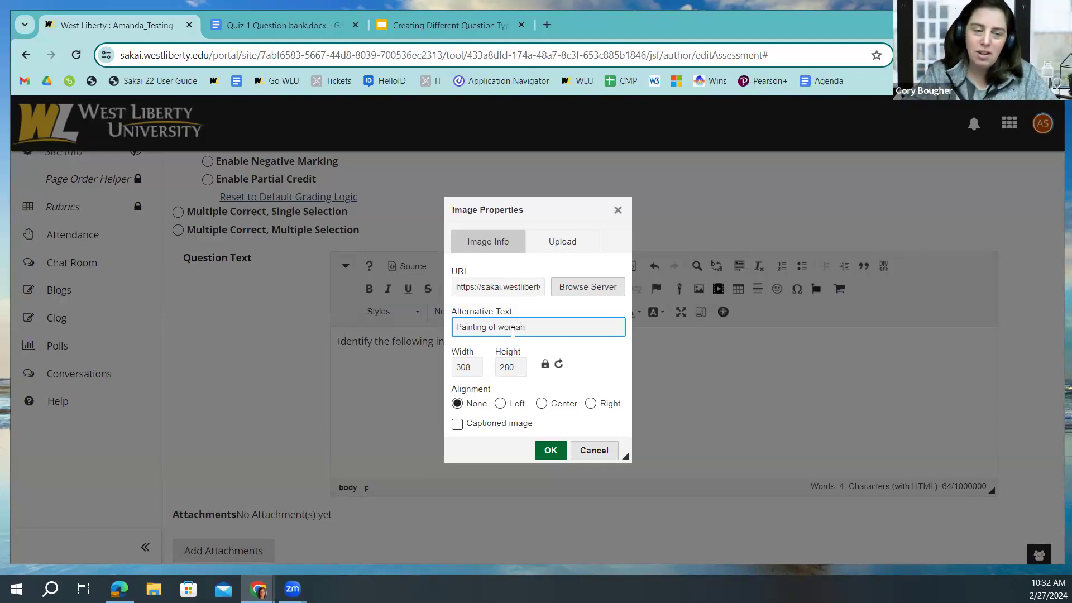
pyautogui.write(' outlined')
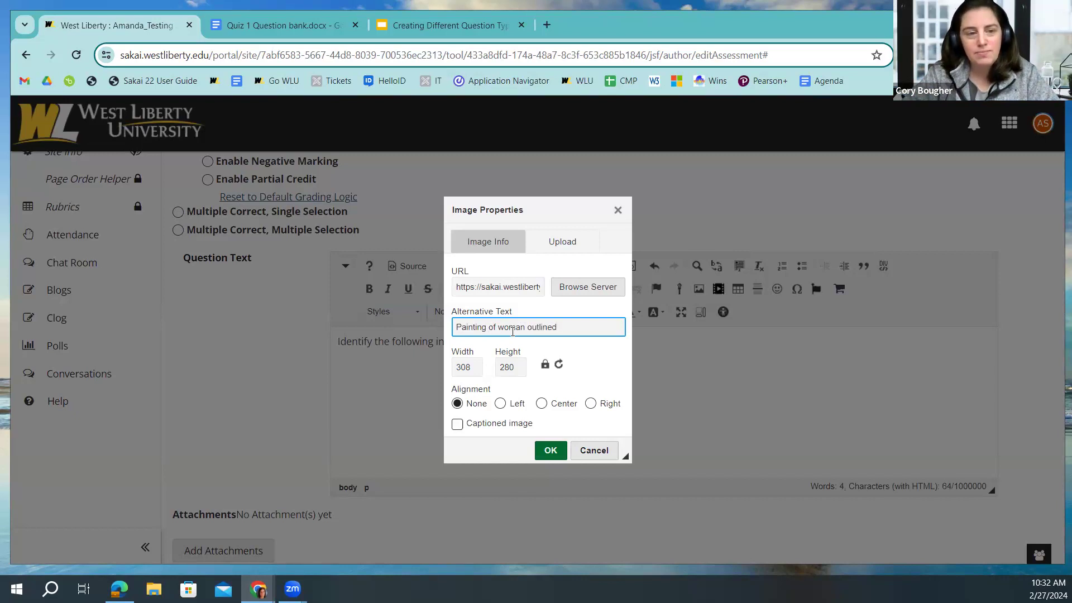
pyautogui.write('.')
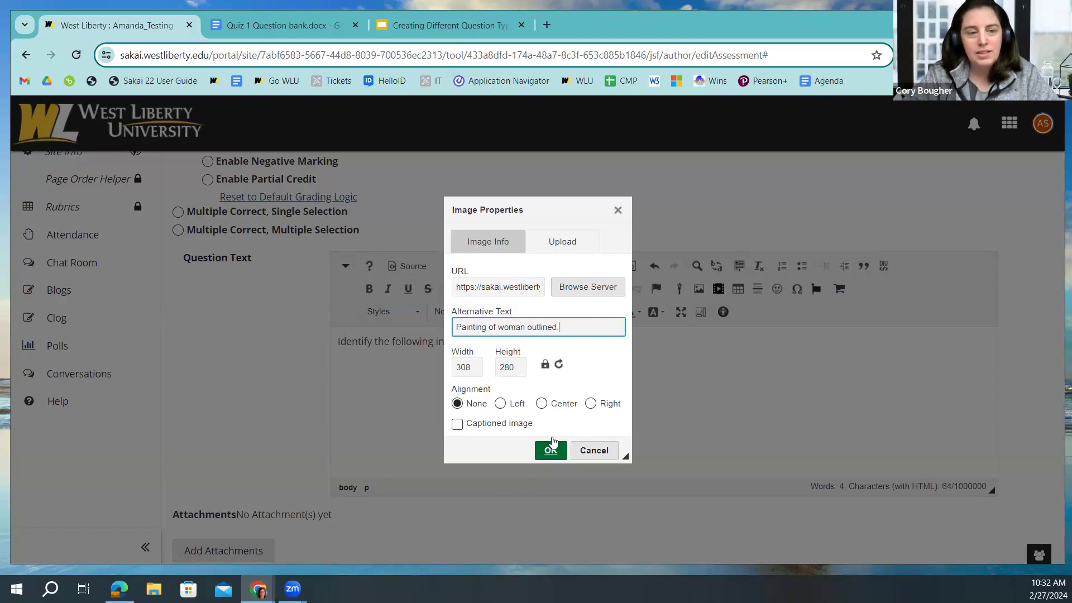
pyautogui.click(551, 451)
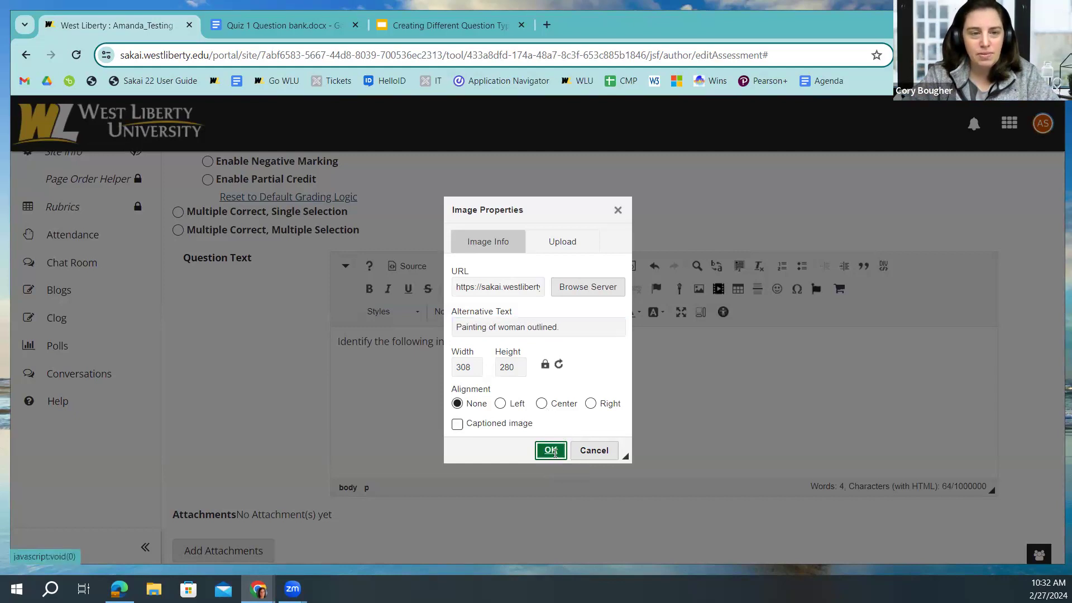
# Add the line "Artist and civilalzation" below the image in the question text
pyautogui.scroll(-2, 642, 408)
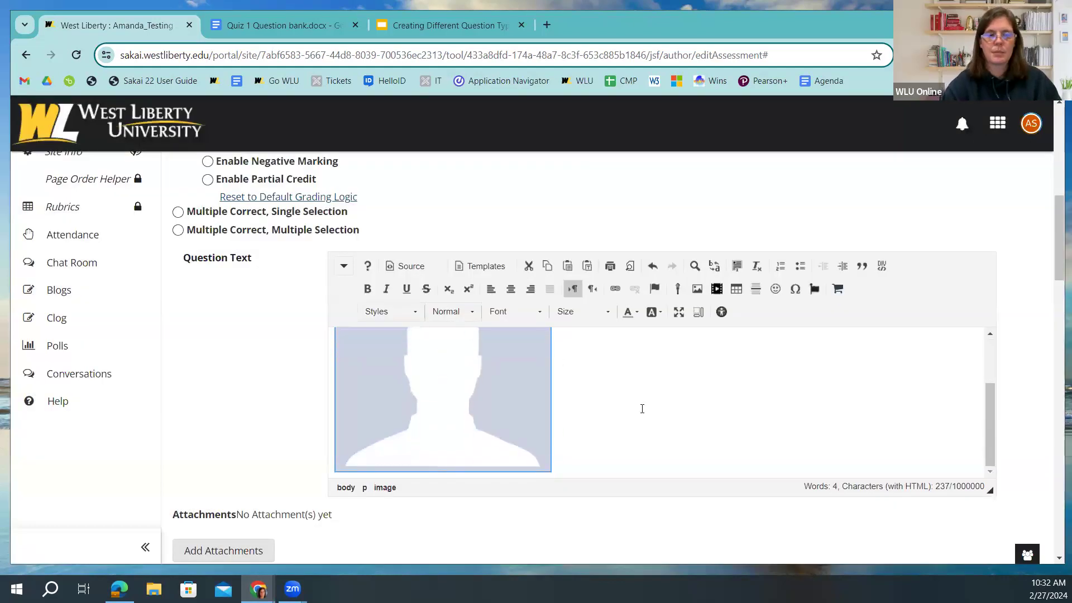
pyautogui.click(567, 464)
pyautogui.press('Return')
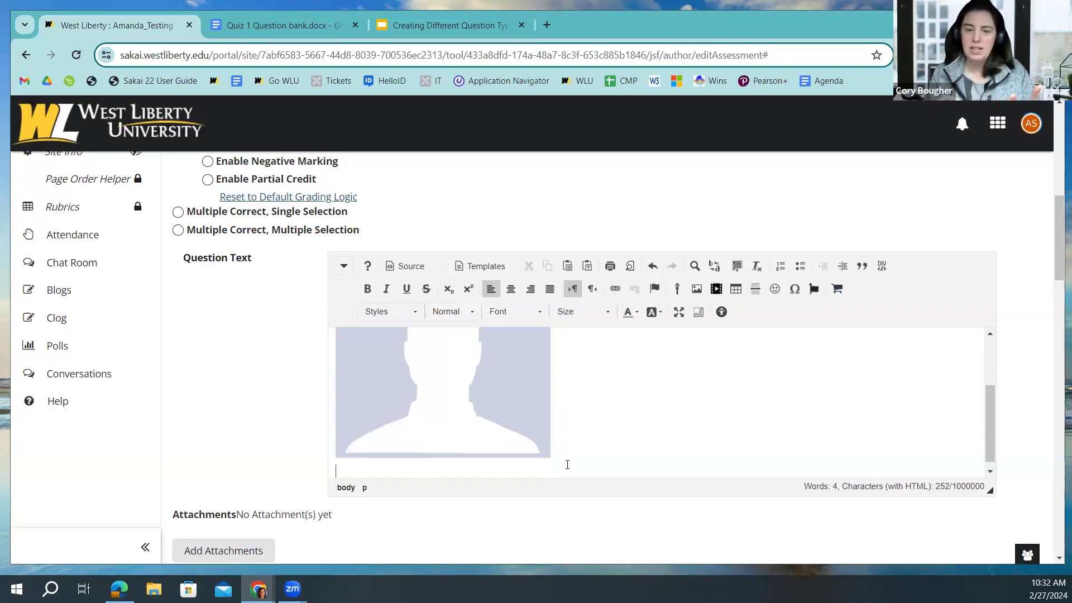
pyautogui.write('At')
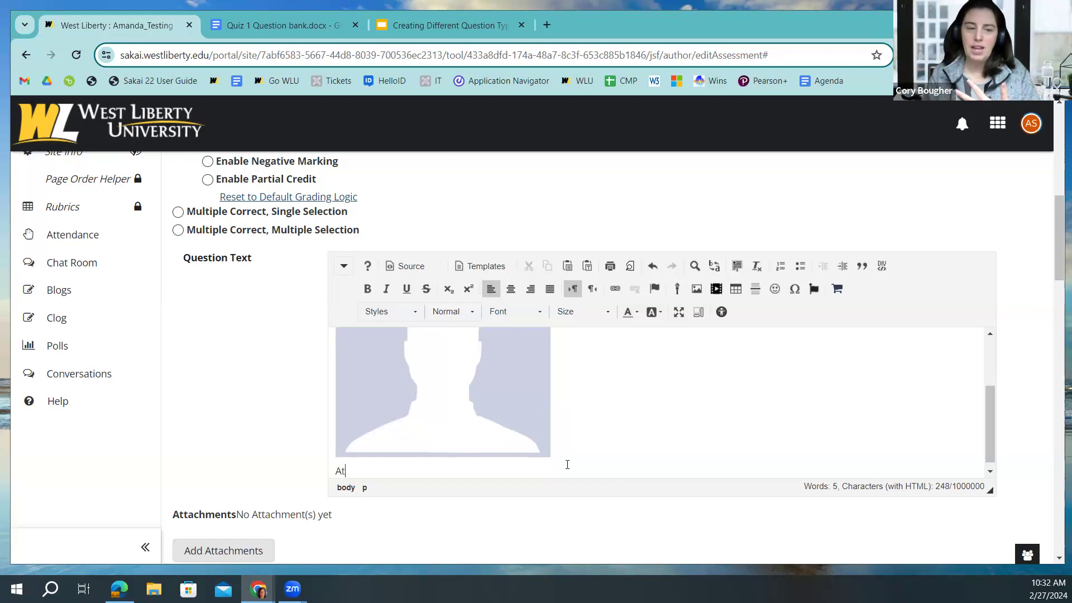
pyautogui.write('ti')
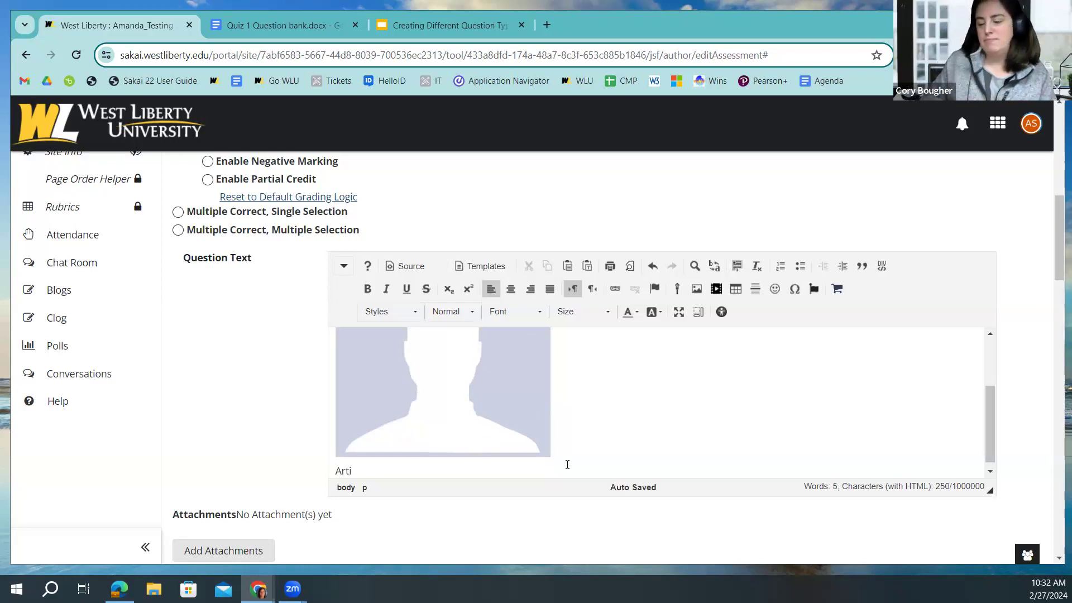
pyautogui.write('st ')
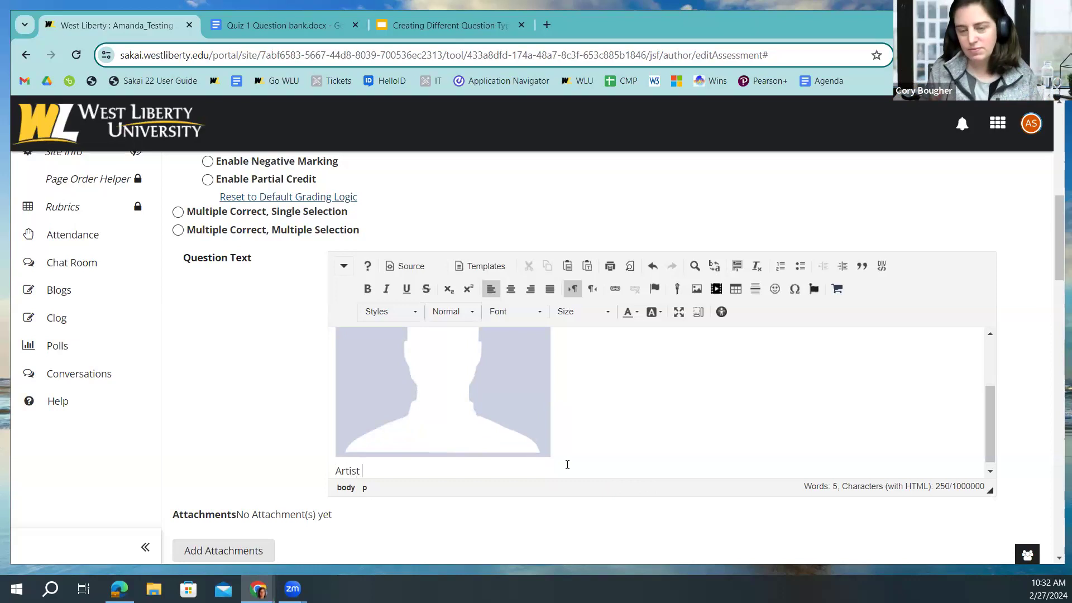
pyautogui.write('and civilat')
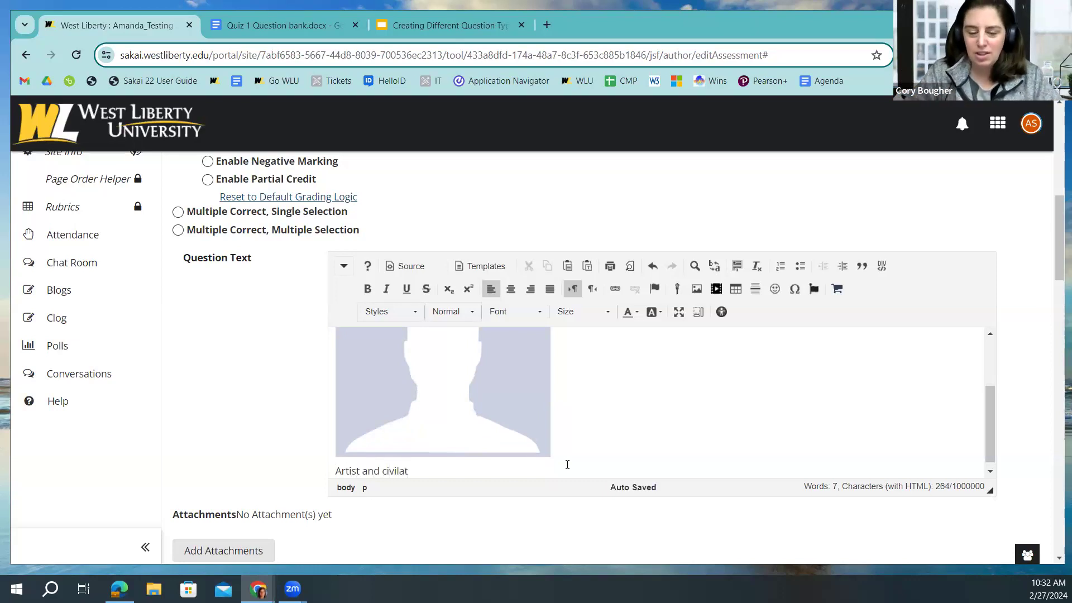
pyautogui.press('BackSpace')
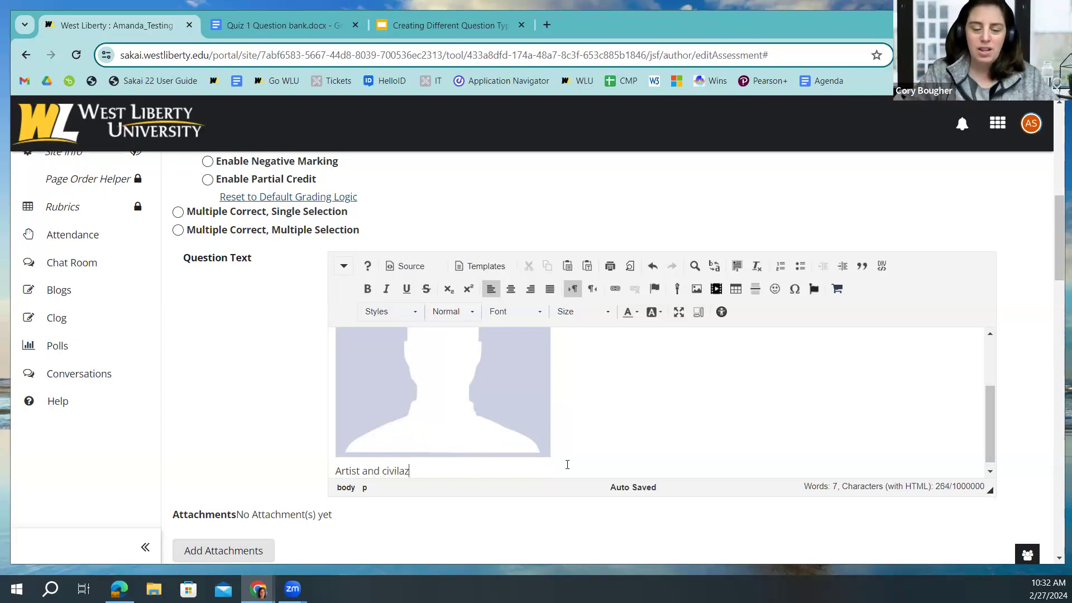
pyautogui.write('zation')
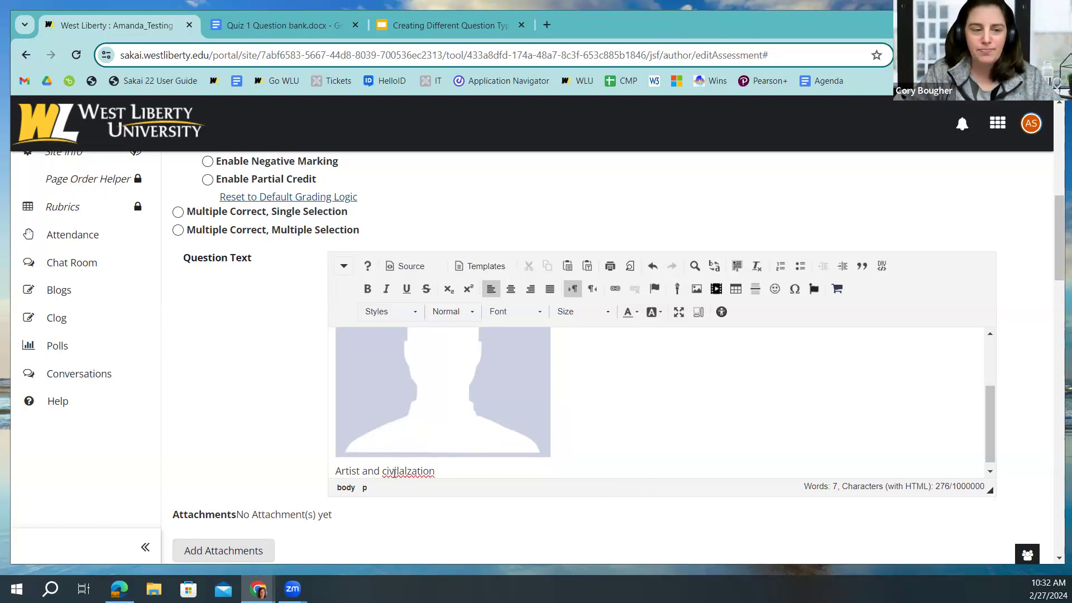
pyautogui.rightClick(390, 473)
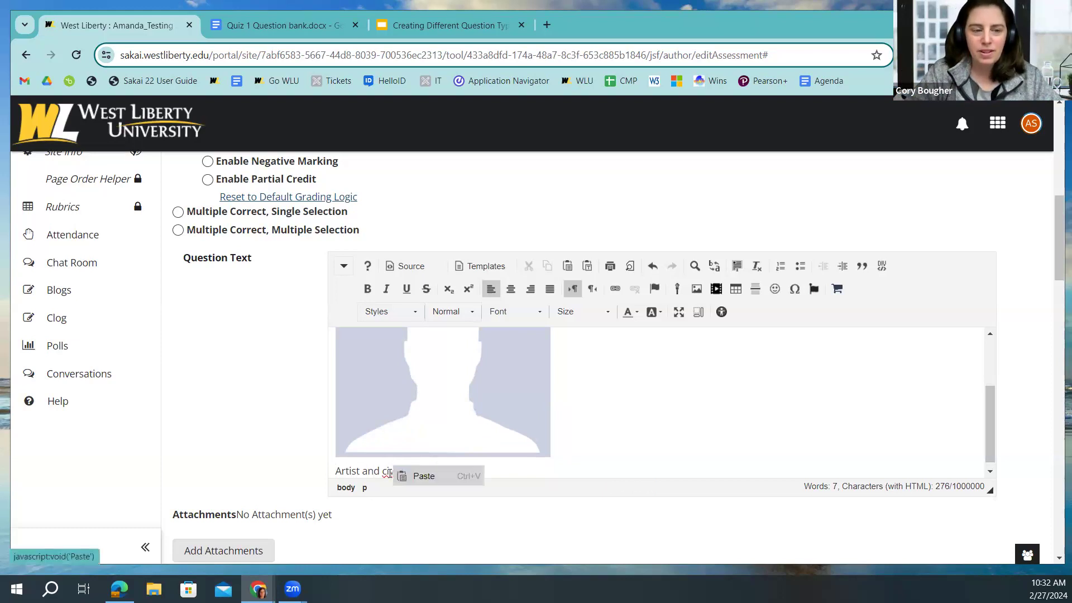
pyautogui.click(389, 473)
pyautogui.rightClick(389, 472)
# Replace the misspelled last word of the line below the image so it reads "Artist and time frame."
pyautogui.click(476, 468)
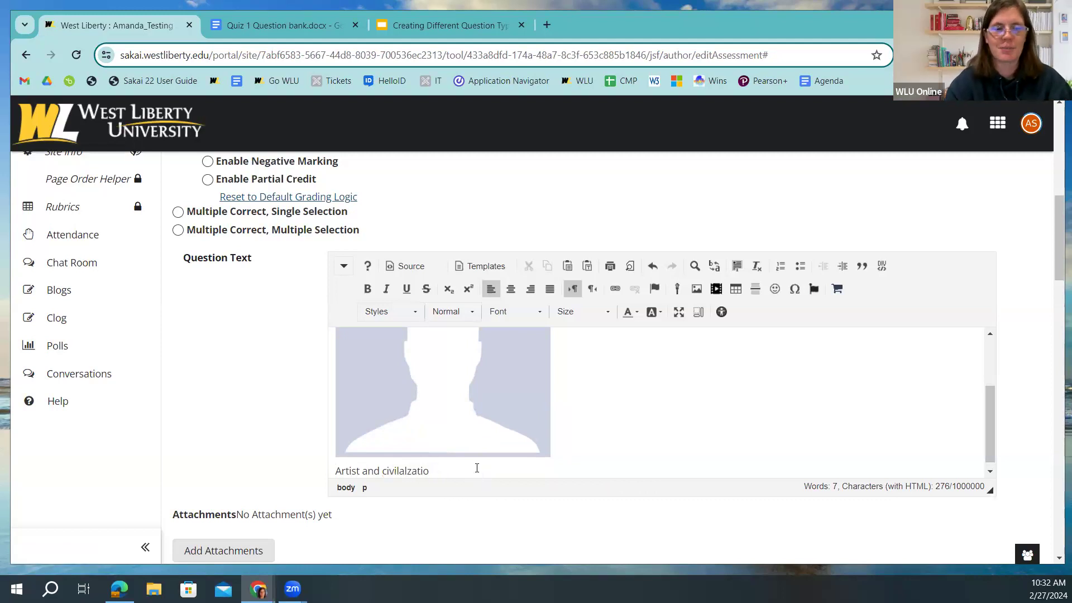
pyautogui.press('BackSpace')
pyautogui.press('BackSpace')
pyautogui.press('BackSpace')
pyautogui.press('BackSpace')
pyautogui.press('BackSpace')
pyautogui.press('BackSpace')
pyautogui.press('BackSpace')
pyautogui.press('BackSpace')
pyautogui.press('BackSpace')
pyautogui.press('BackSpace')
pyautogui.write('time framw')
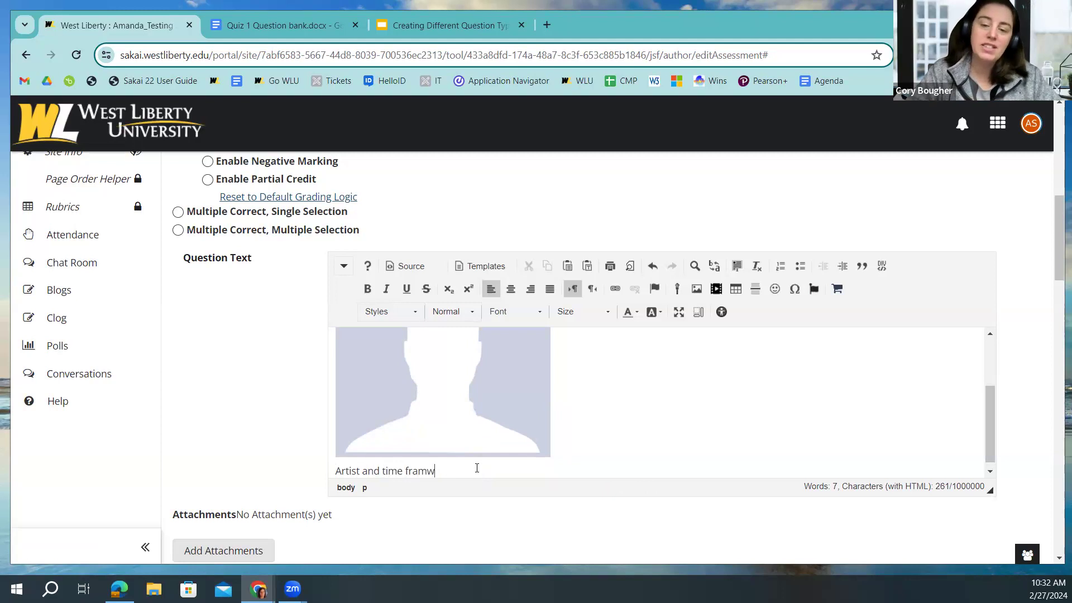
pyautogui.press('BackSpace')
pyautogui.write('e.')
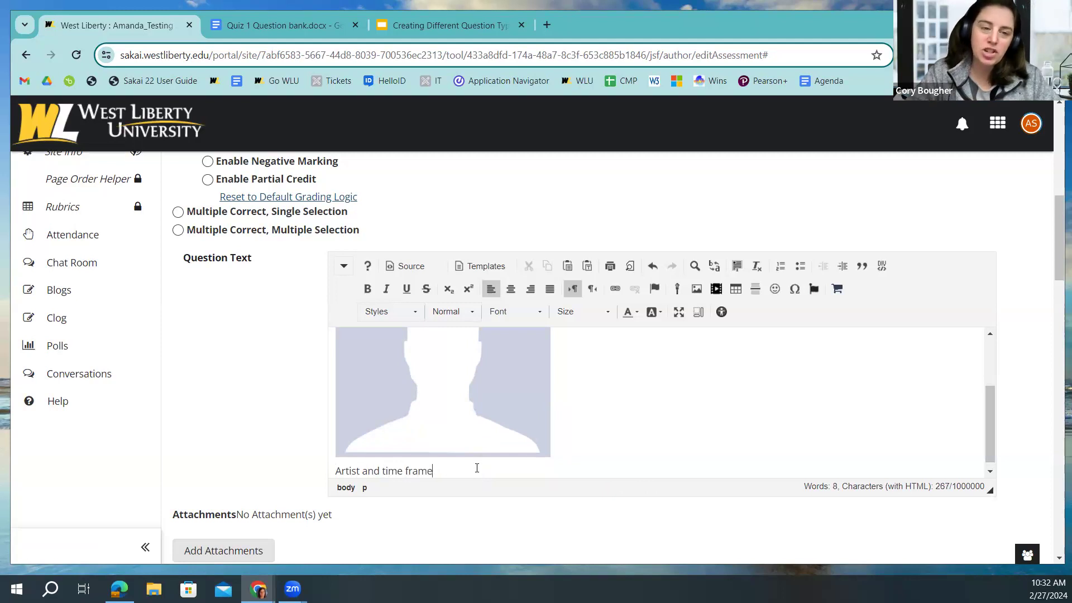
pyautogui.click(456, 456)
pyautogui.click(575, 442)
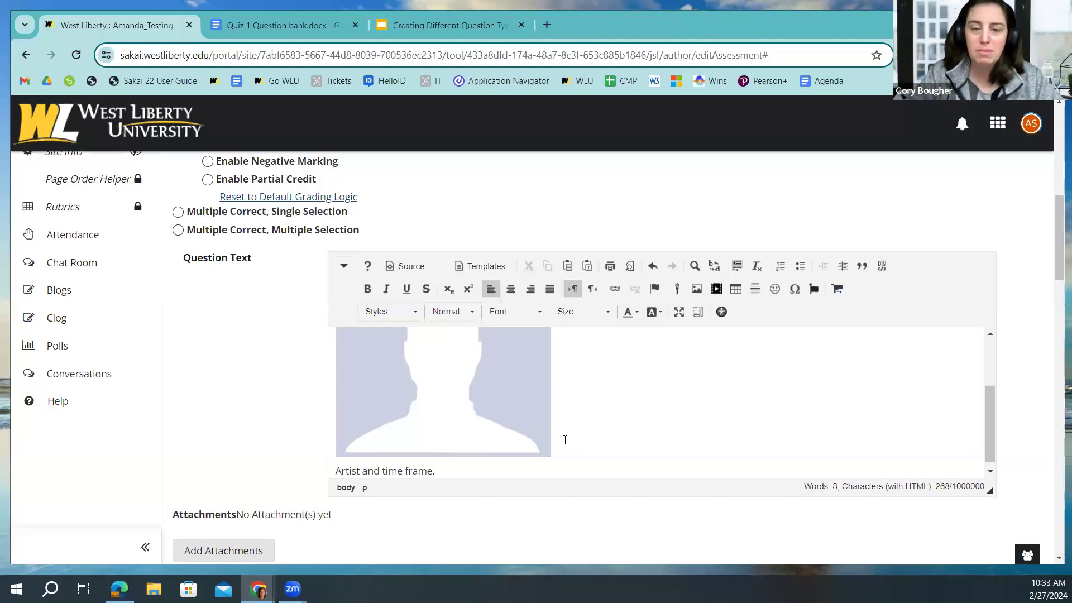
# Enter "Mona Lisa" as answer A and mark it as the correct answer
pyautogui.scroll(1, 295, 359)
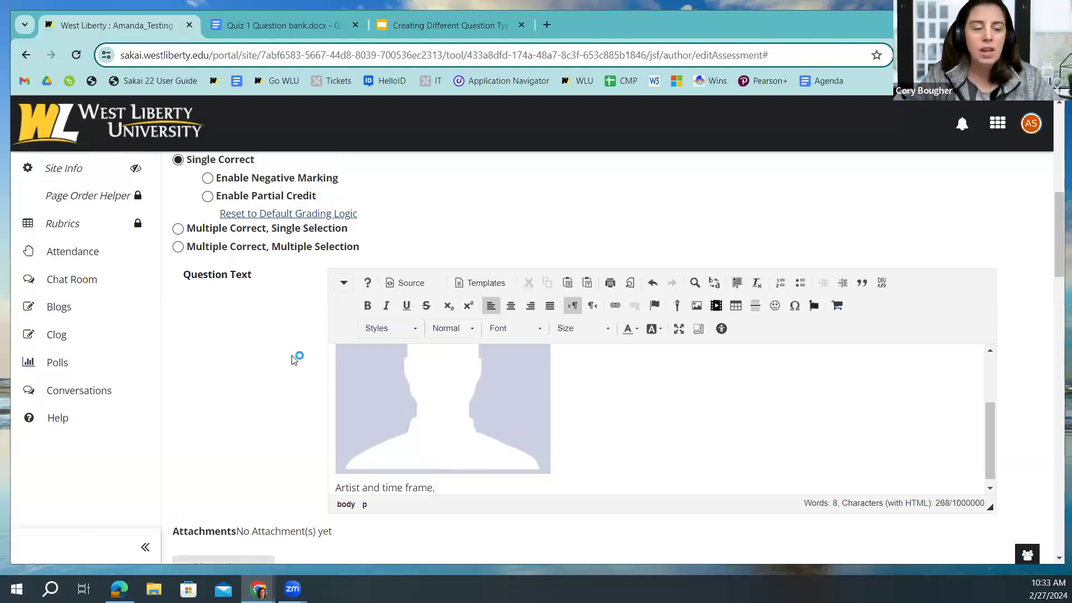
pyautogui.scroll(-2, 295, 359)
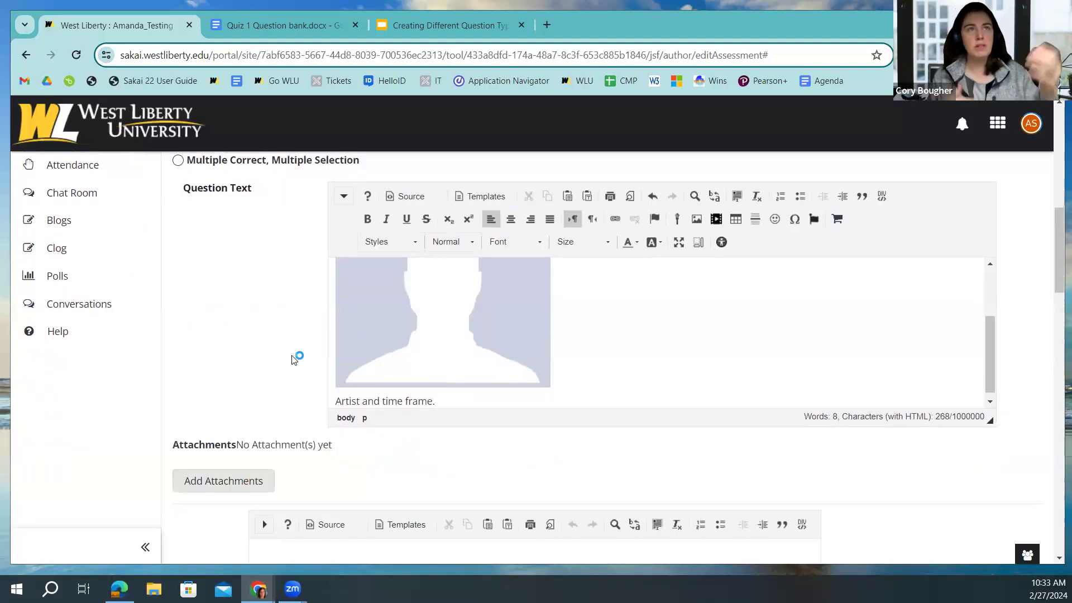
pyautogui.scroll(-3, 292, 358)
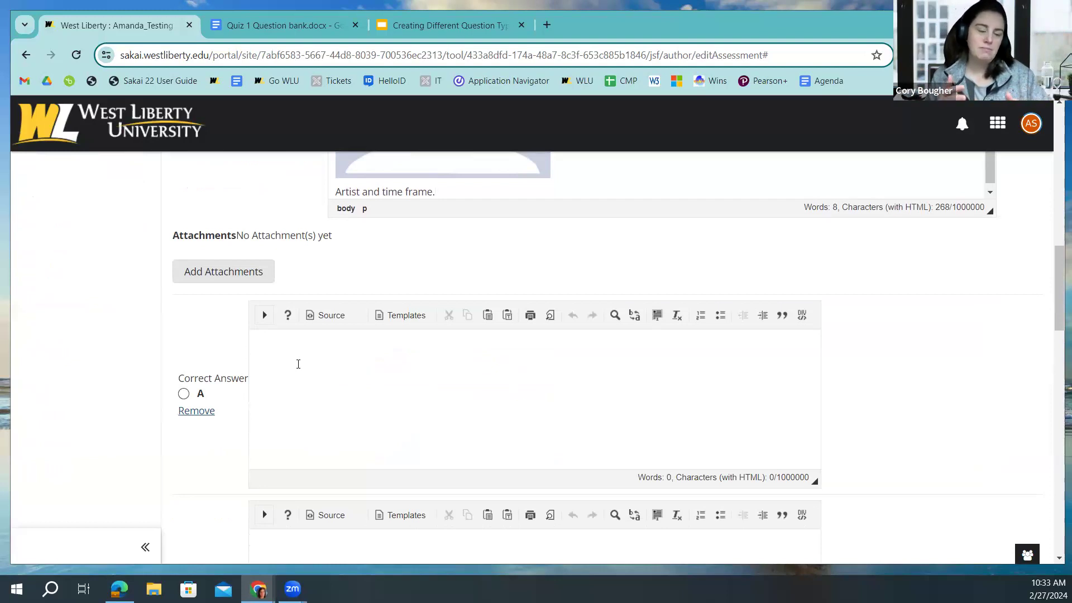
pyautogui.click(299, 347)
pyautogui.write('Mona Lisa')
pyautogui.click(184, 394)
pyautogui.scroll(-2, 304, 441)
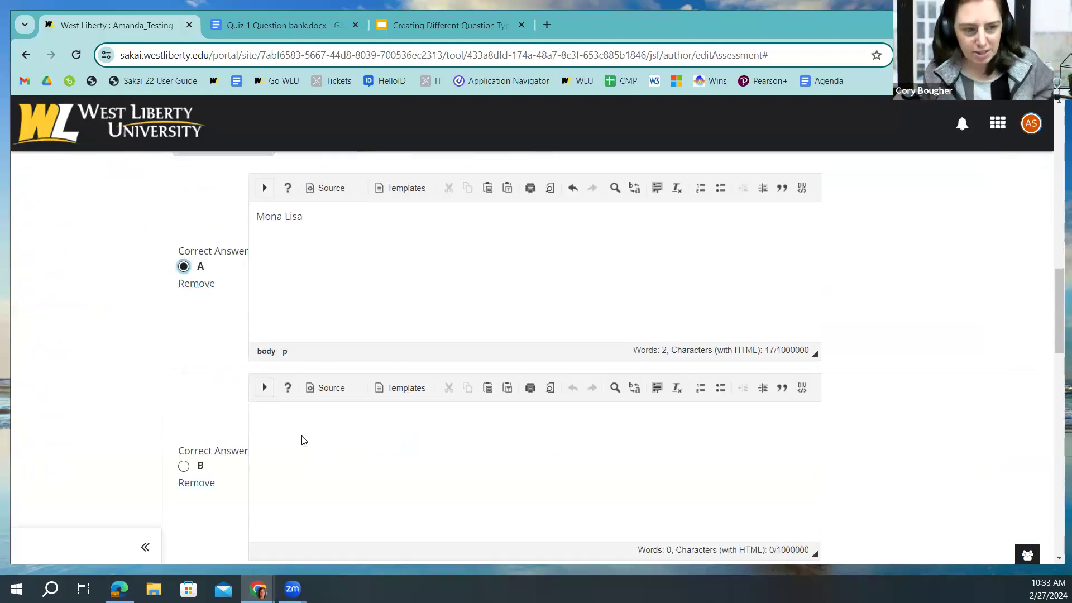
# Enter "Bob" as answer B, "Fozzi" as answer C and "Kermit" as answer D
pyautogui.scroll(-3, 301, 441)
pyautogui.click(287, 262)
pyautogui.write('Bob')
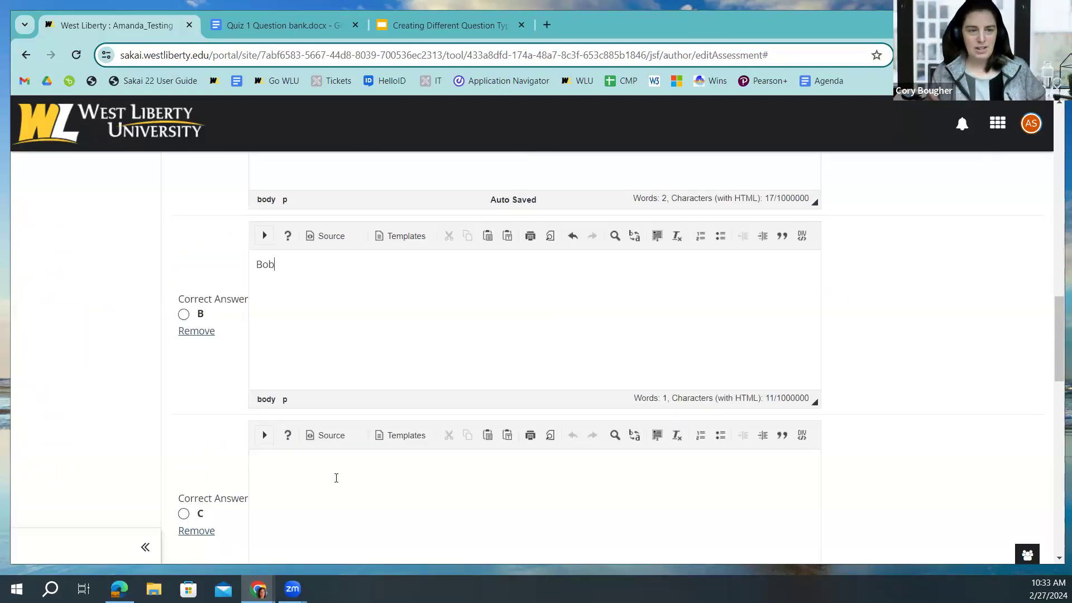
pyautogui.write('Fozz')
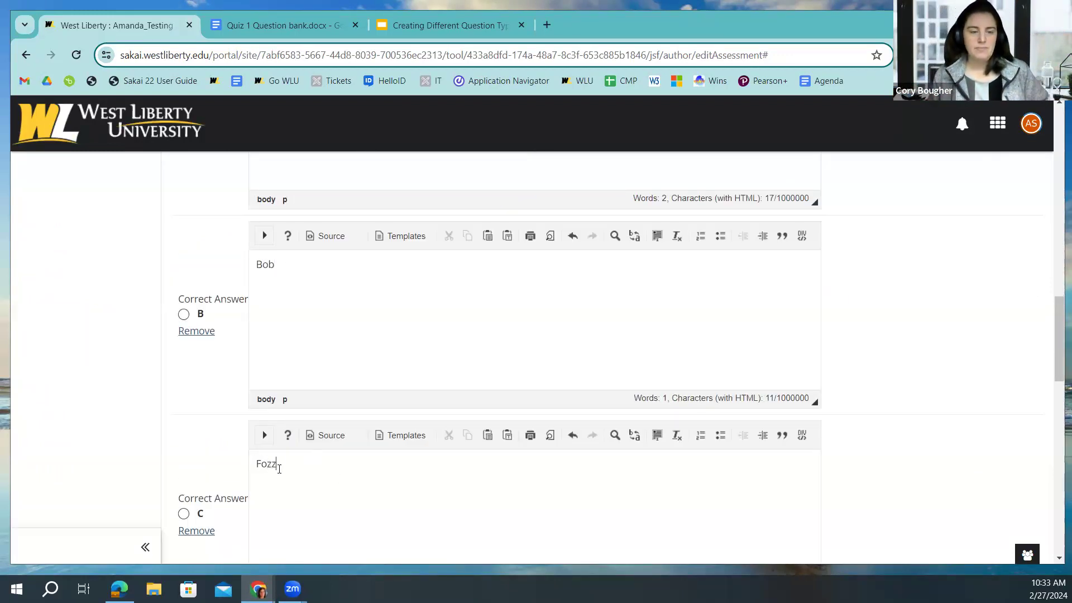
pyautogui.write('i')
pyautogui.scroll(-3, 278, 469)
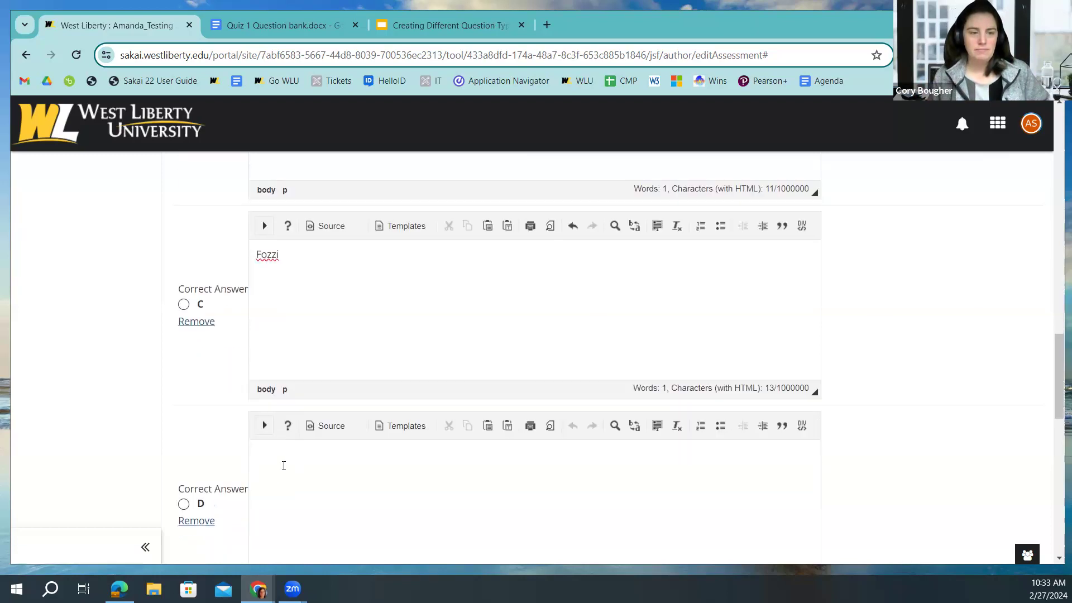
pyautogui.click(283, 466)
pyautogui.write('Kermit')
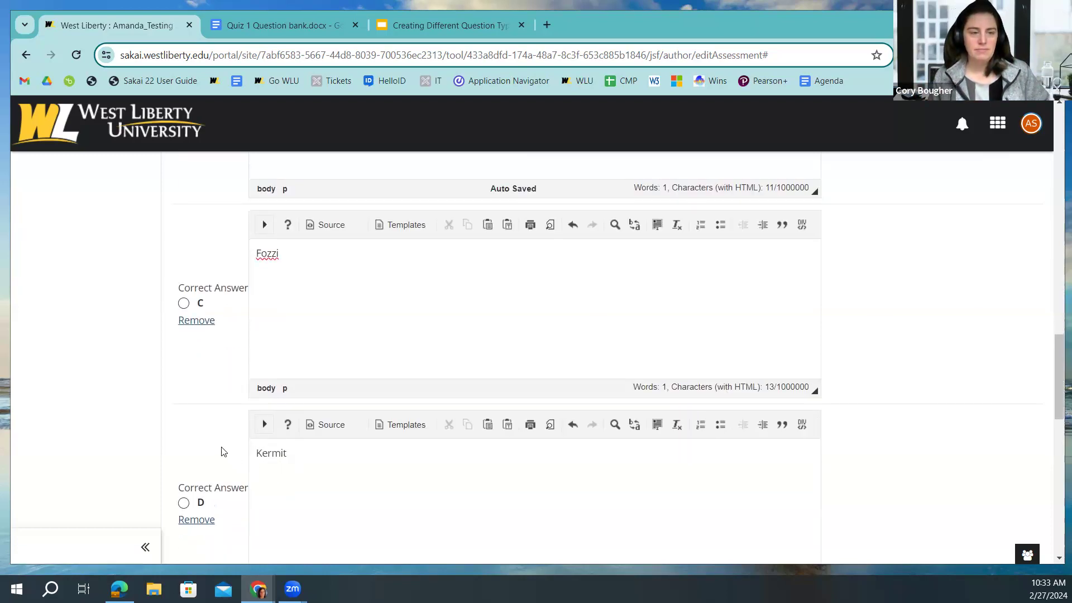
# Look over the settings below the answers and the question pools available for assignment, without choosing a pool
pyautogui.scroll(-8, 223, 451)
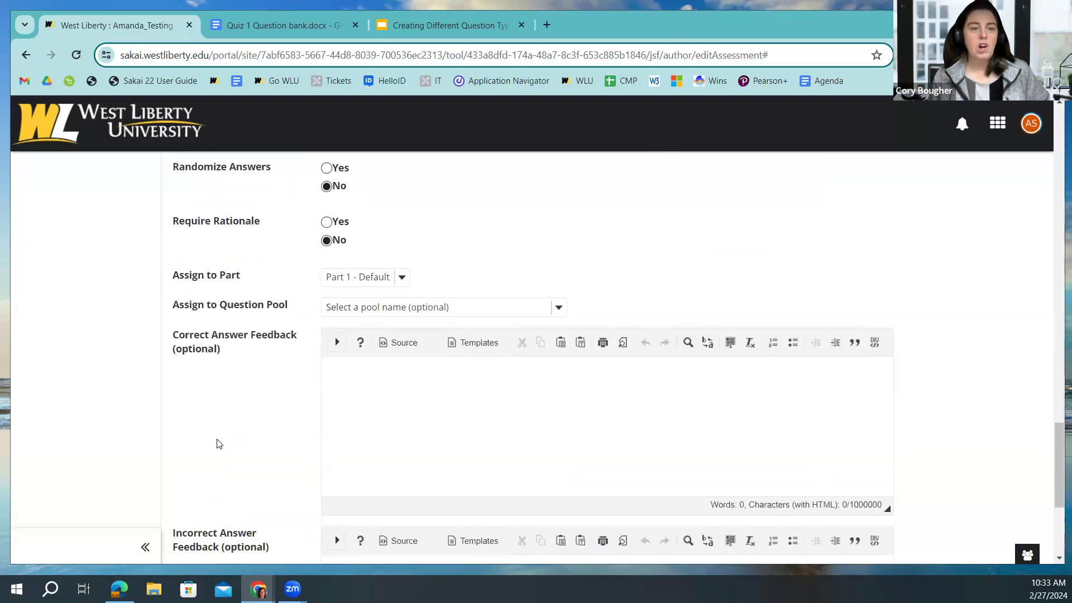
pyautogui.scroll(3, 219, 444)
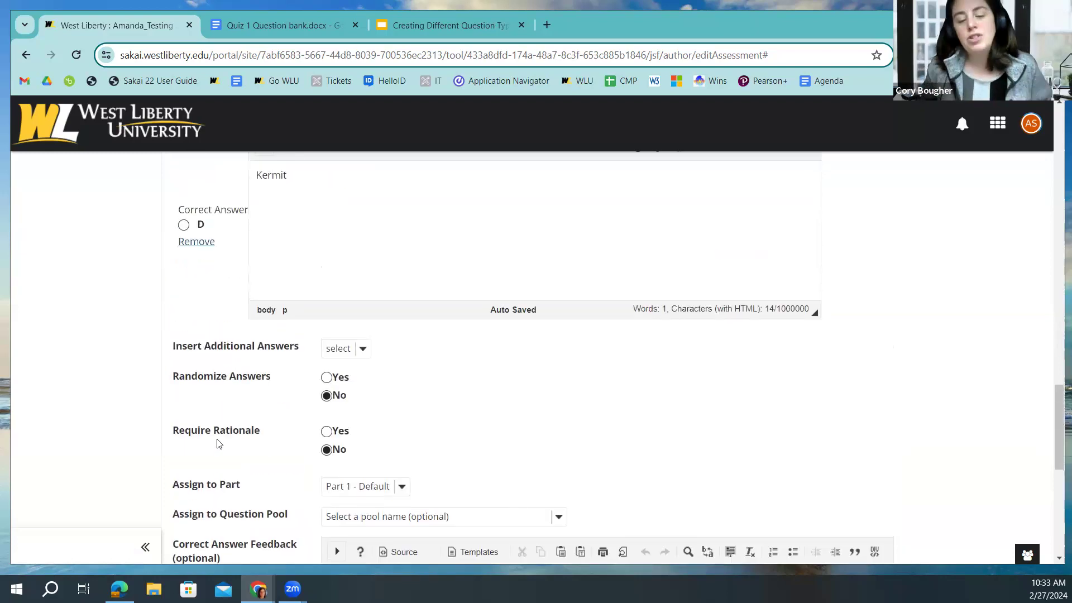
pyautogui.click(219, 444)
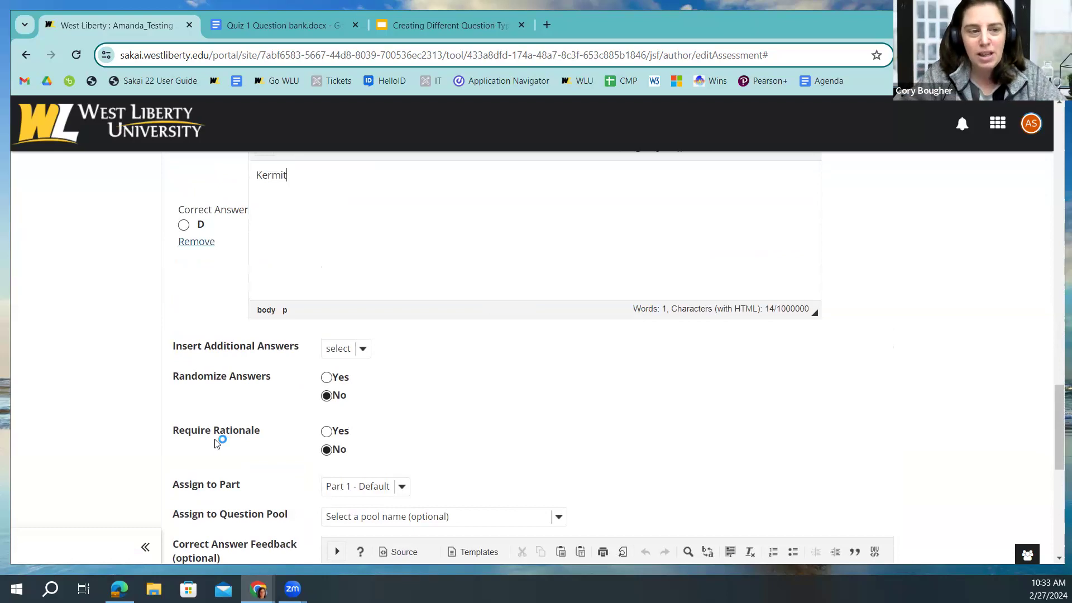
pyautogui.scroll(-3, 218, 443)
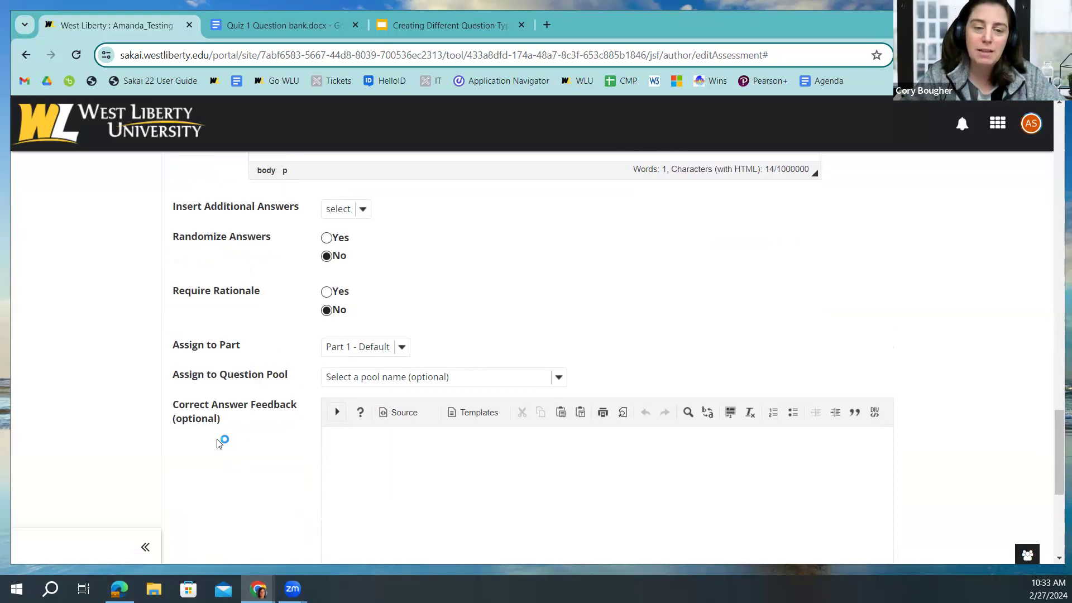
pyautogui.click(559, 379)
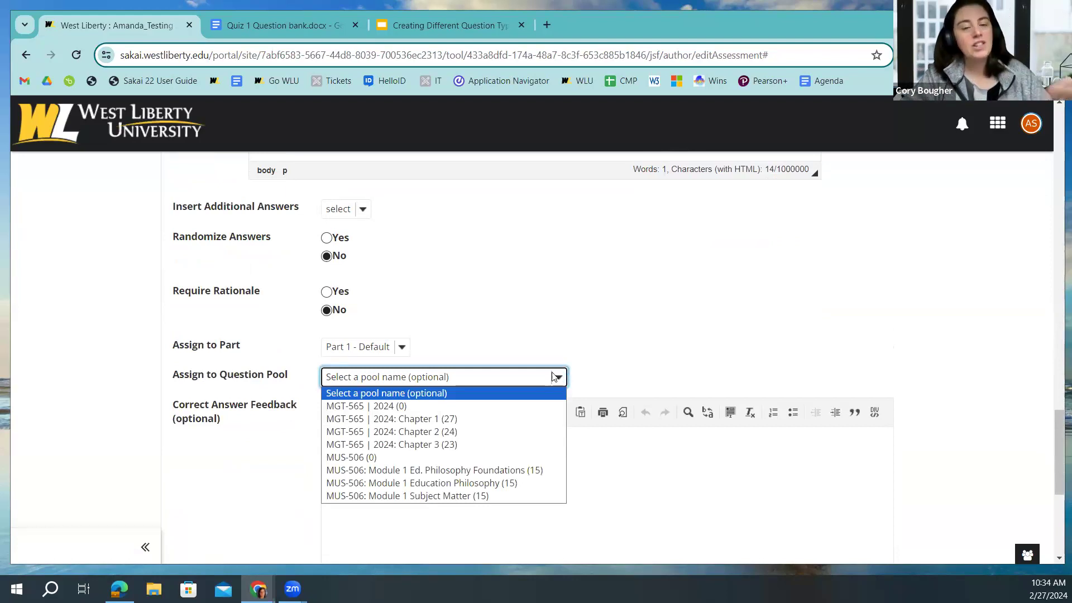
pyautogui.click(638, 356)
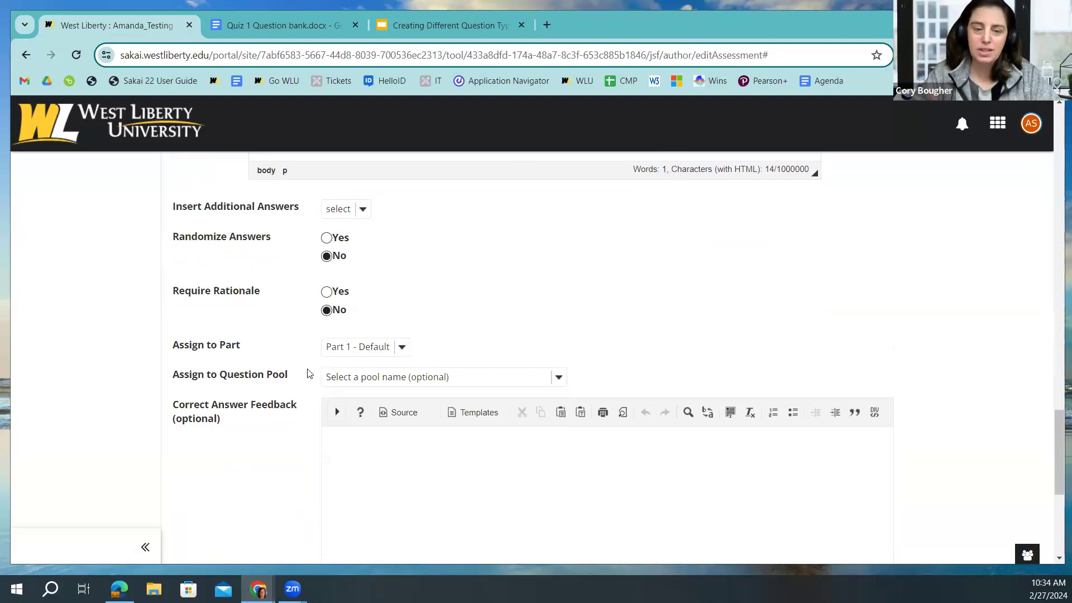
# Save the image-based multiple choice question and review it as question 6 of the assessment
pyautogui.scroll(-1, 307, 372)
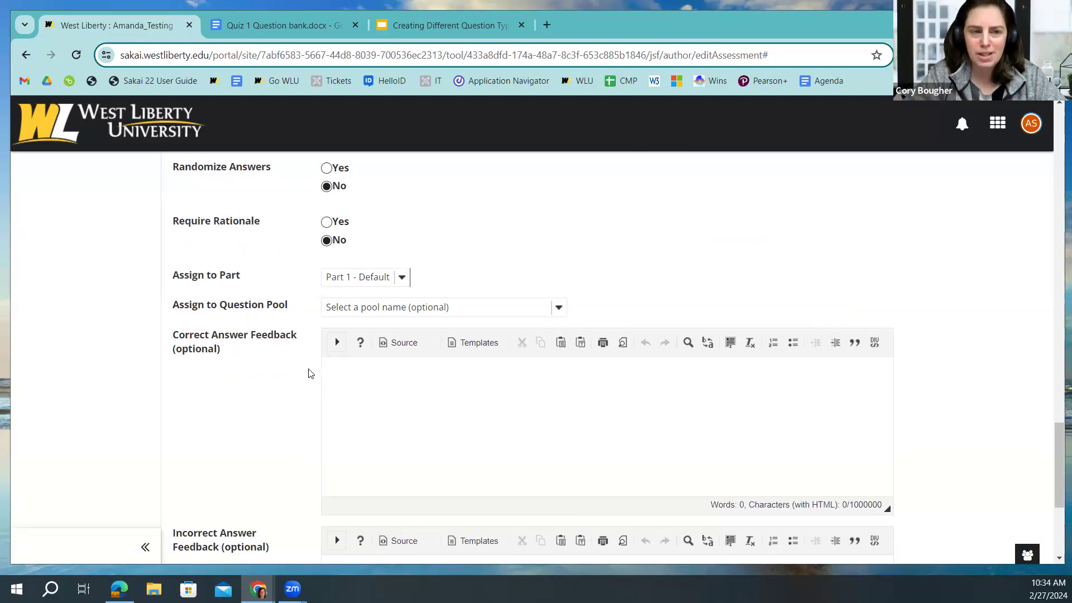
pyautogui.scroll(-4, 308, 373)
pyautogui.click(195, 489)
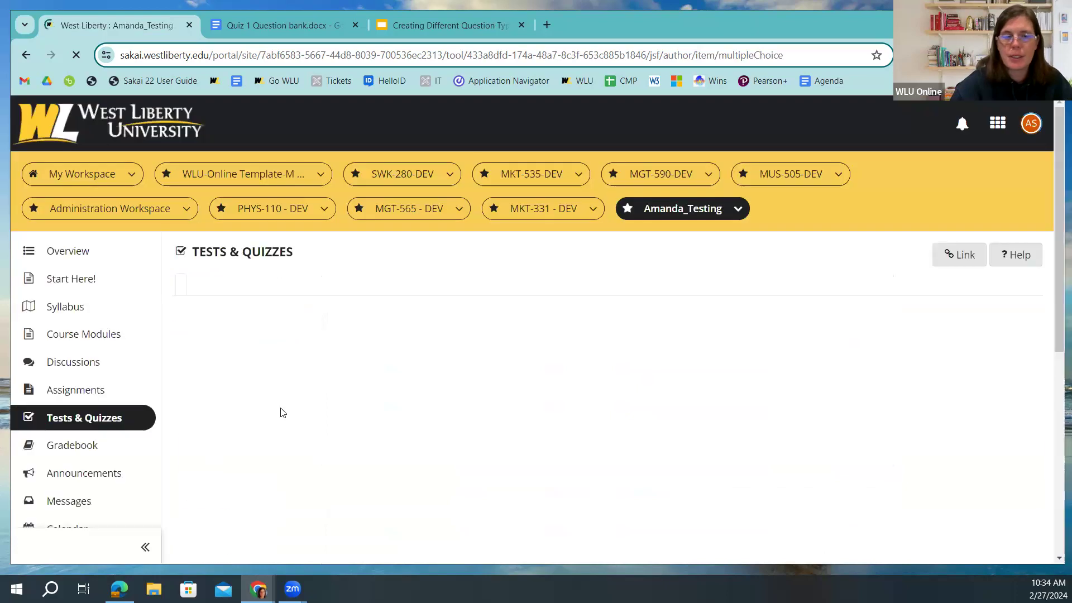
pyautogui.scroll(-20, 463, 440)
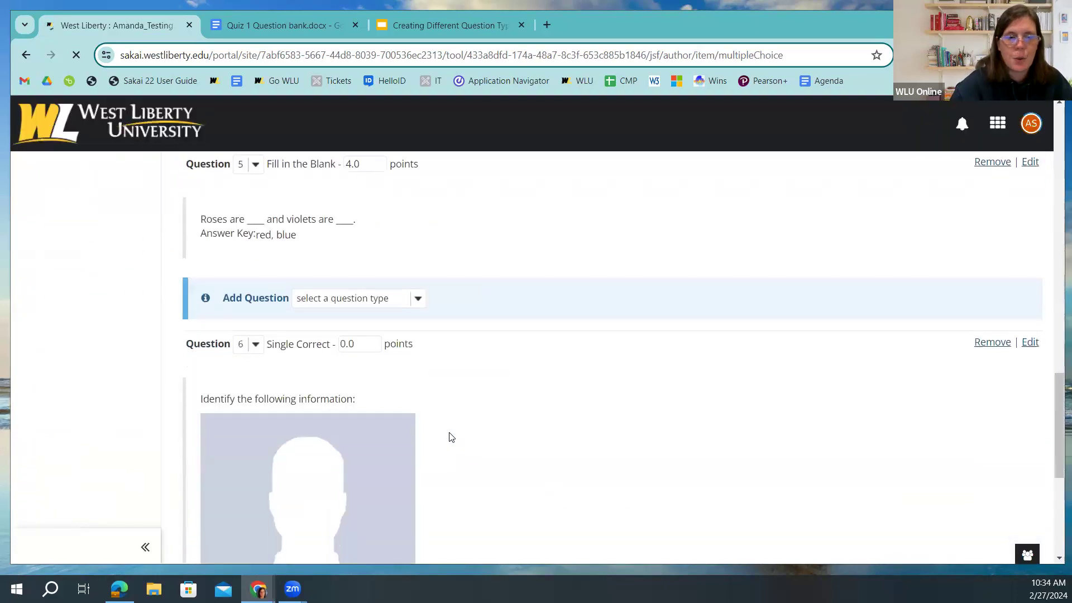
pyautogui.scroll(3, 451, 438)
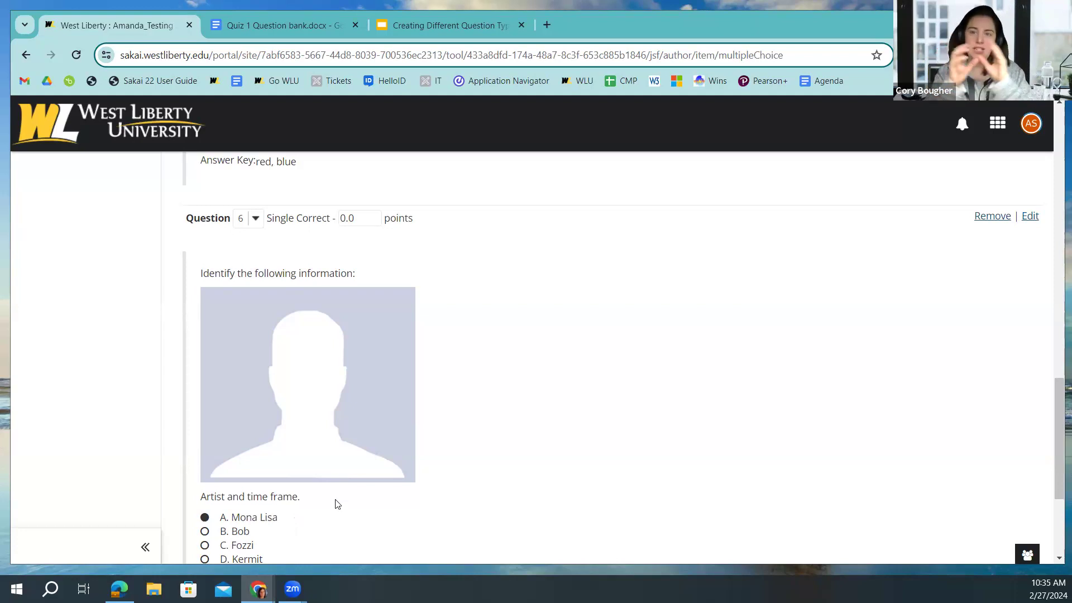
pyautogui.scroll(-1, 466, 450)
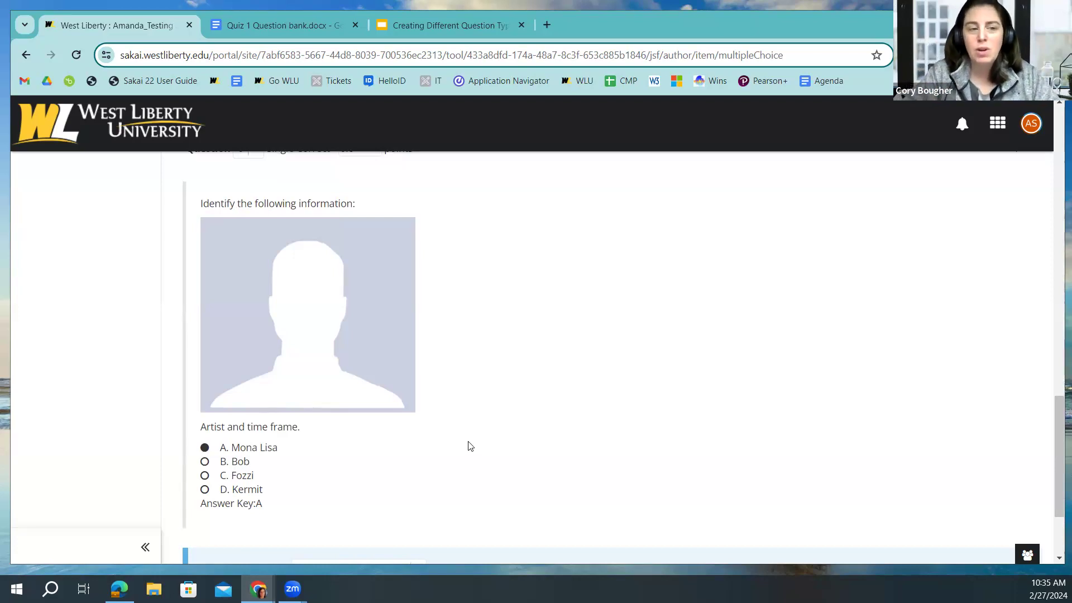
pyautogui.scroll(-1, 469, 445)
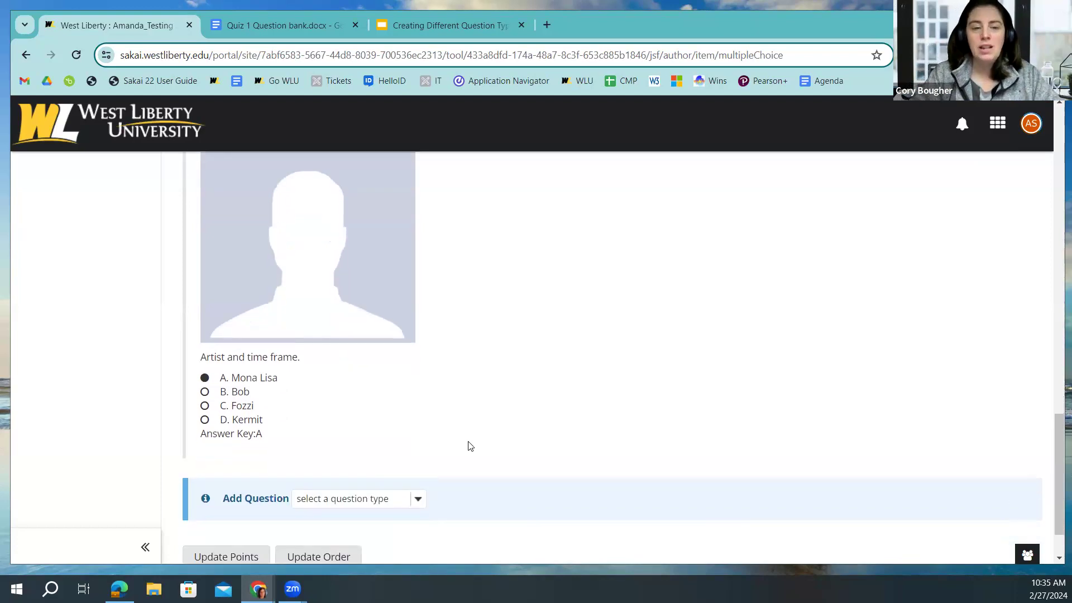
pyautogui.scroll(1, 470, 445)
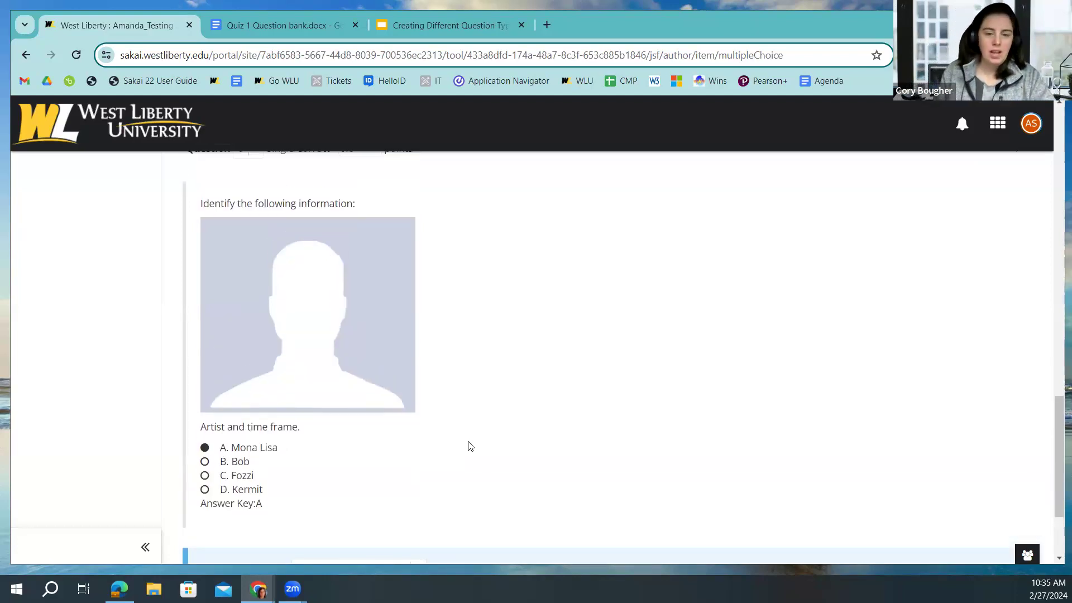
pyautogui.scroll(1, 469, 446)
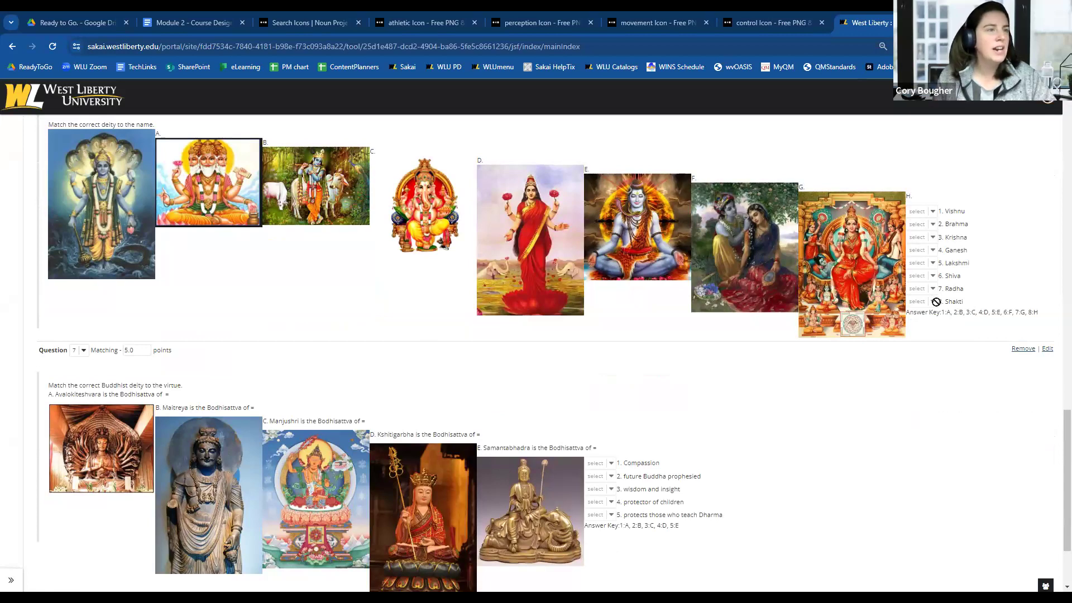
# Open the save dialog for the last image in the deity name matching question and cancel it
pyautogui.rightClick(859, 291)
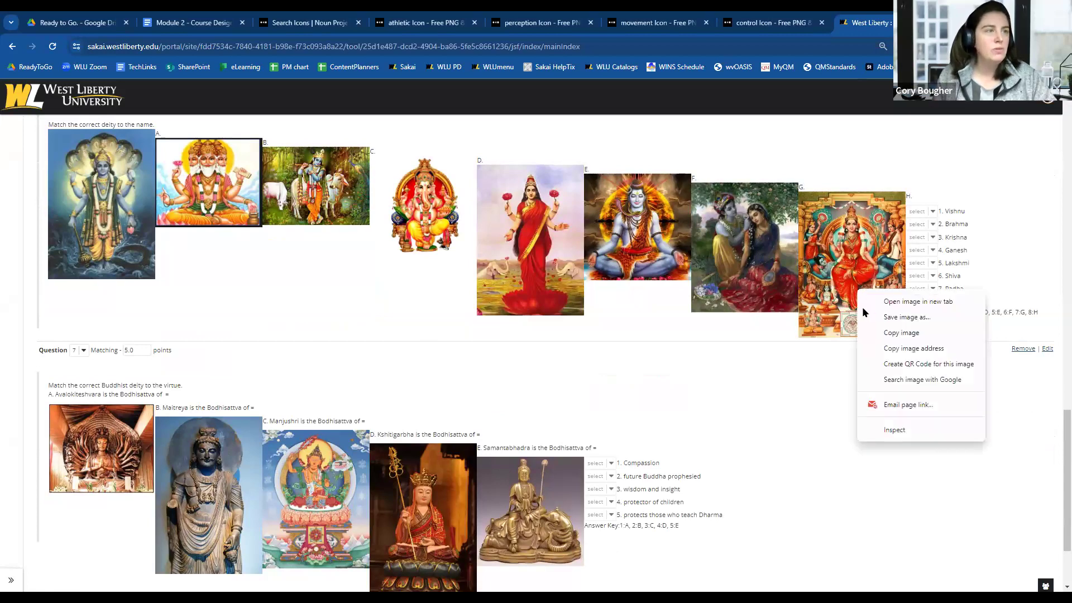
pyautogui.click(872, 319)
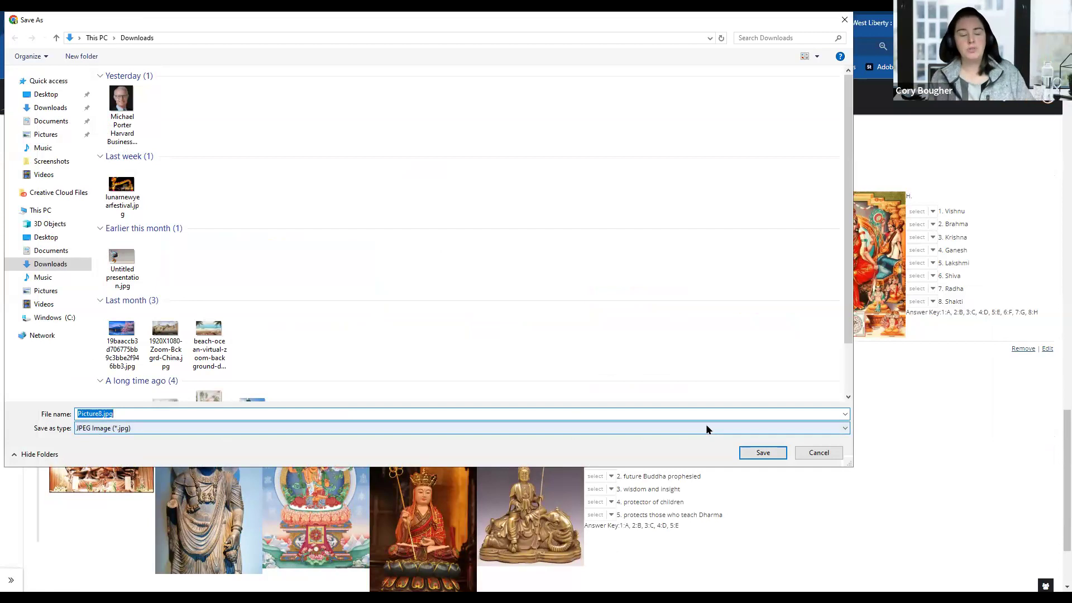
pyautogui.click(807, 453)
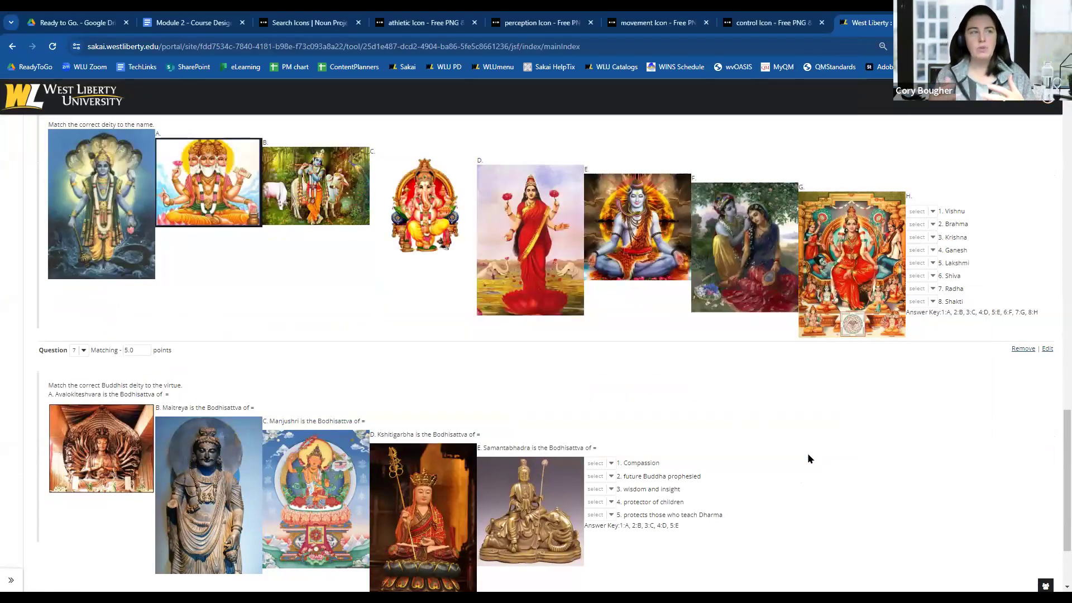
pyautogui.rightClick(839, 291)
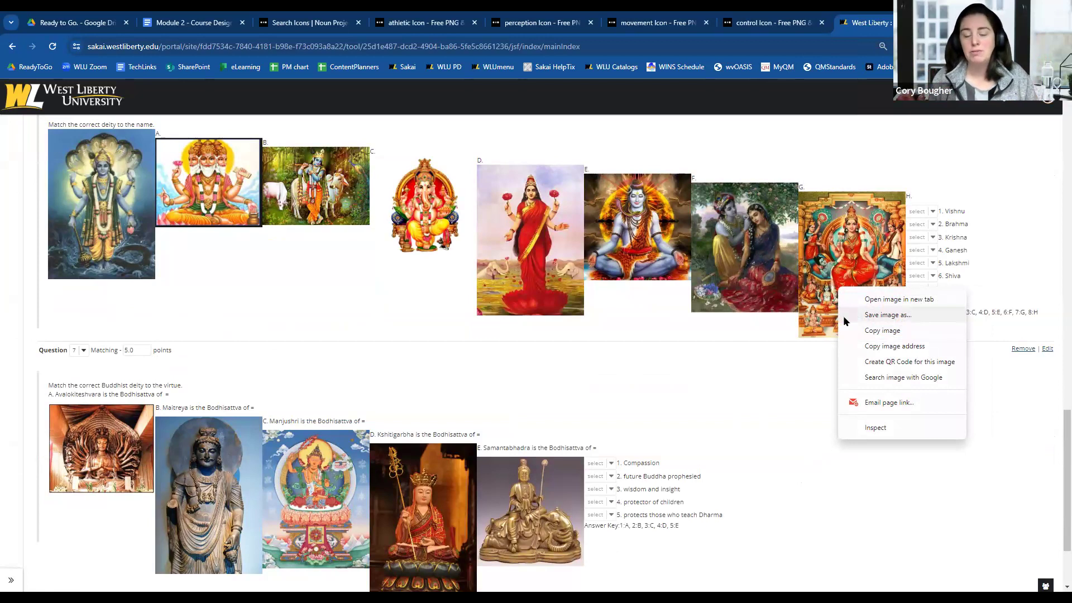
pyautogui.click(916, 471)
# Open the Images folder in the ART-343-ONLINE-DEV site's Resources and look through its picture files
pyautogui.scroll(6, 129, 439)
pyautogui.scroll(10, 129, 439)
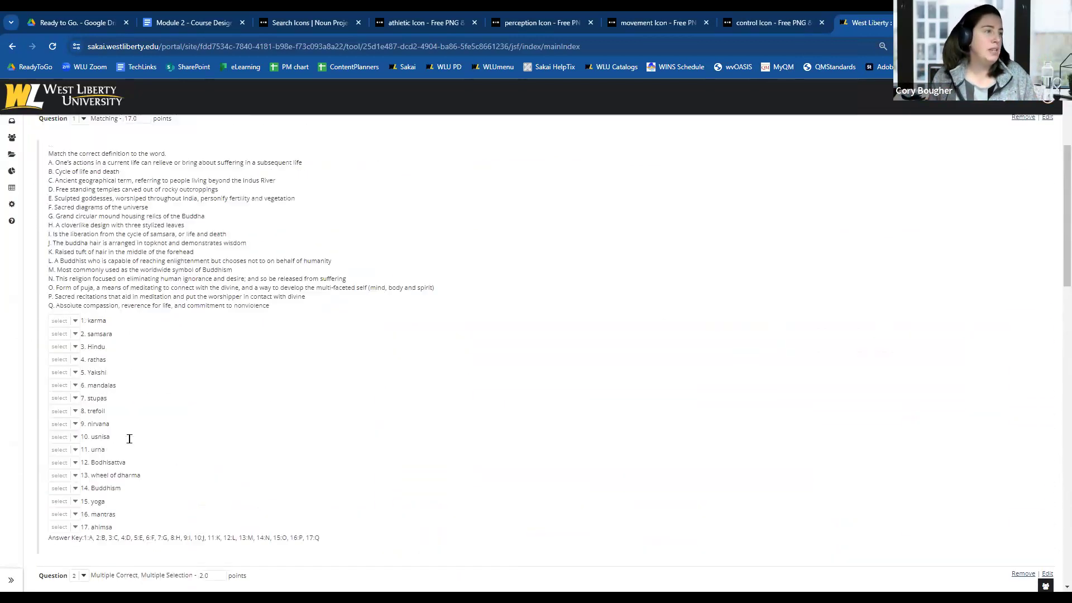
pyautogui.click(11, 363)
pyautogui.click(84, 361)
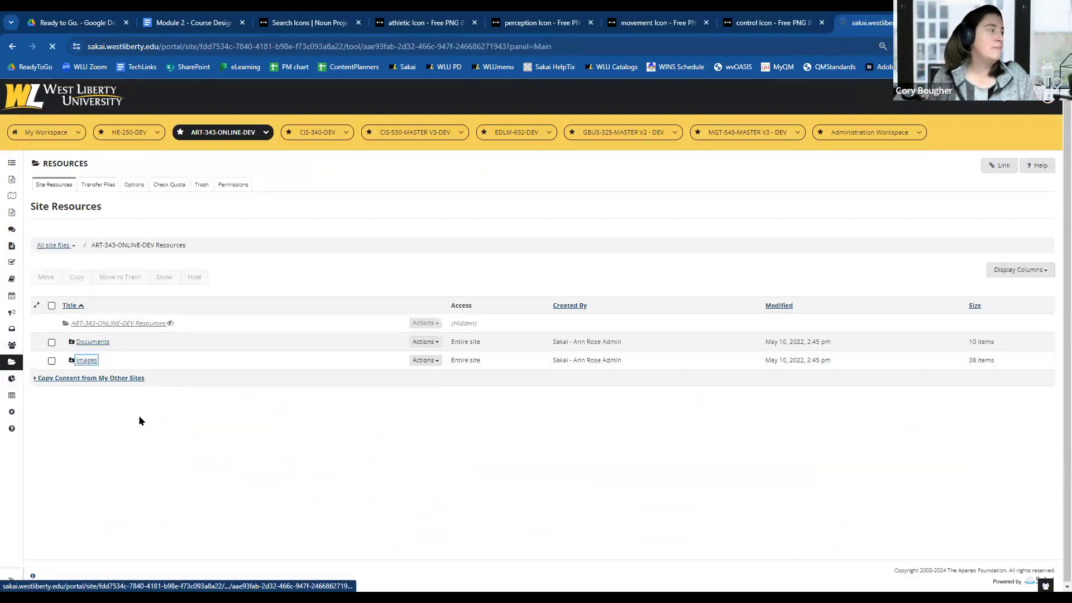
pyautogui.scroll(-6, 139, 414)
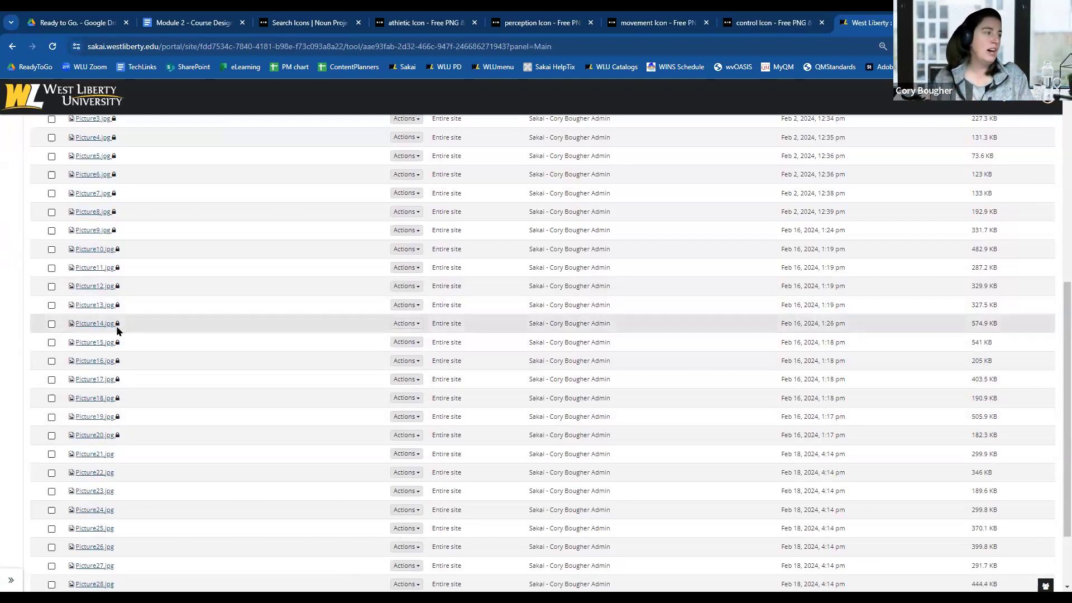
pyautogui.scroll(-2, 86, 378)
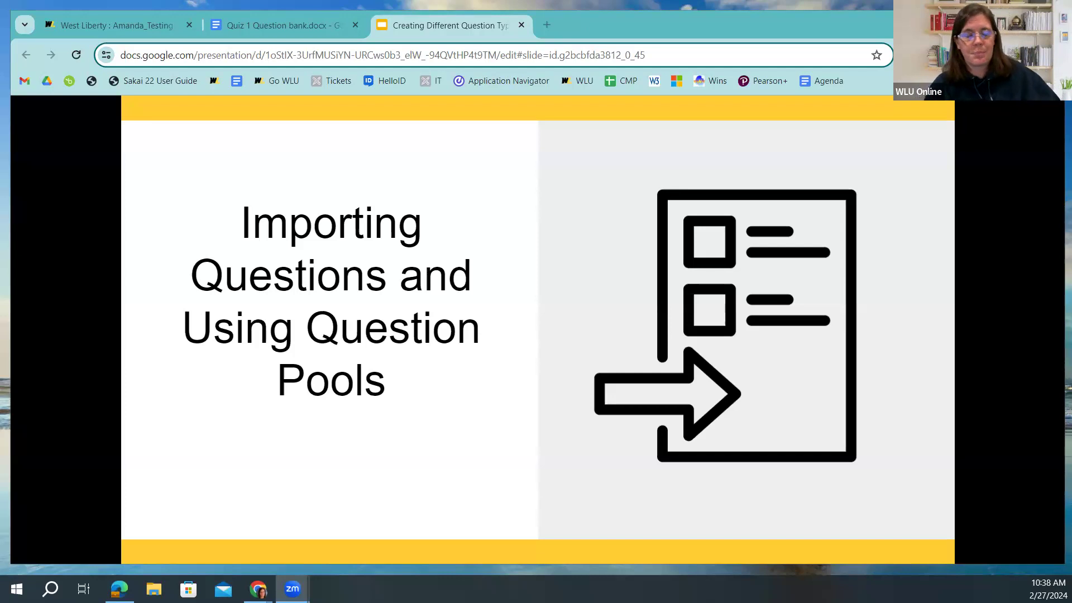
# Switch back to the Example1 assessment and open the list of all assessments in Tests & Quizzes
pyautogui.click(123, 25)
pyautogui.scroll(-3, 426, 371)
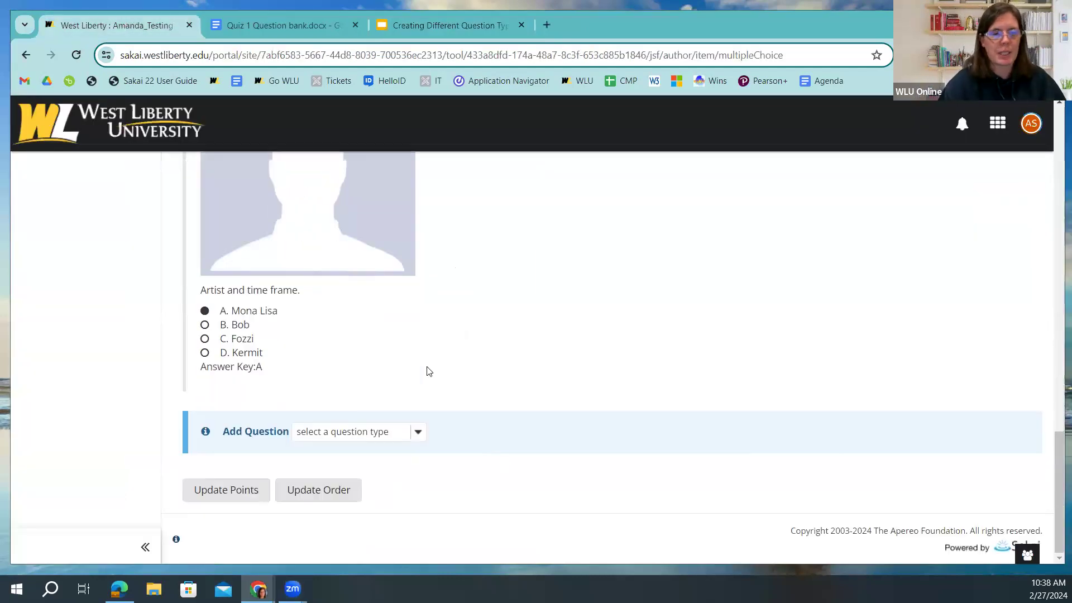
pyautogui.scroll(6, 426, 371)
pyautogui.scroll(10, 426, 370)
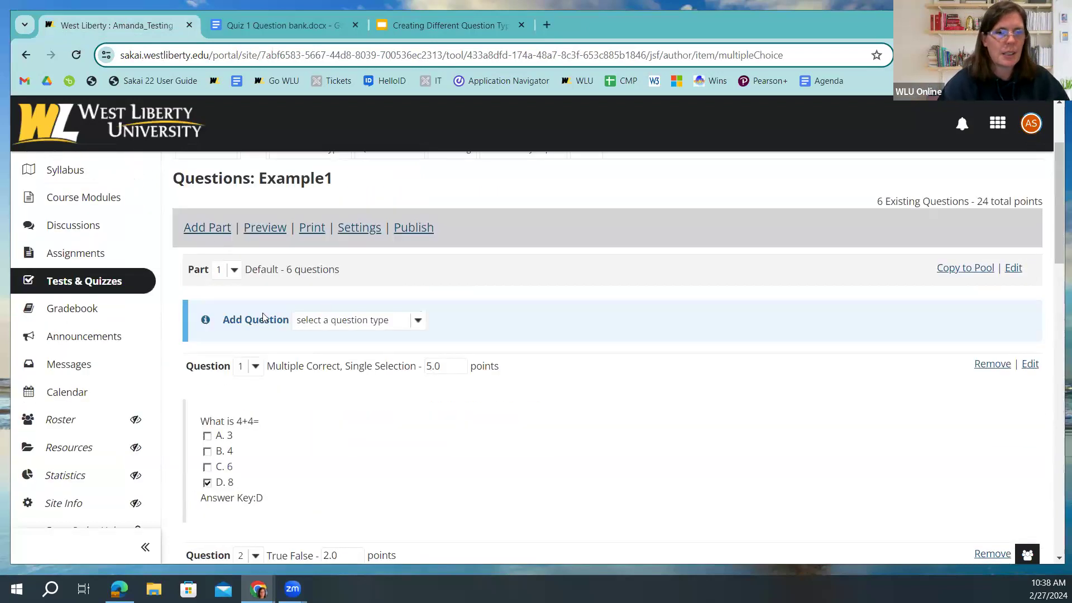
pyautogui.scroll(3, 263, 316)
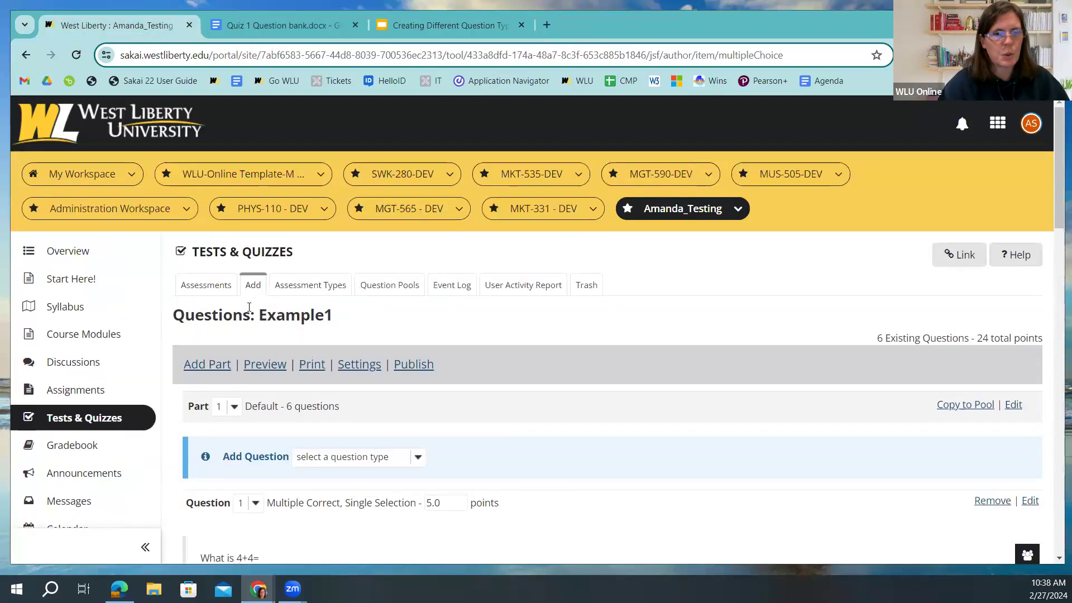
pyautogui.click(210, 290)
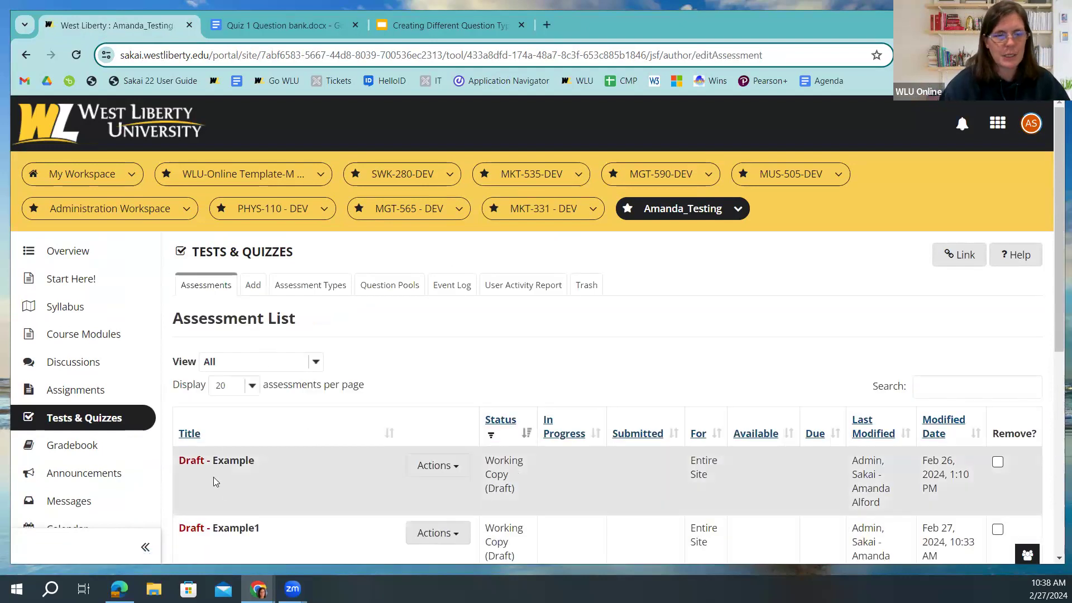
pyautogui.scroll(-3, 274, 472)
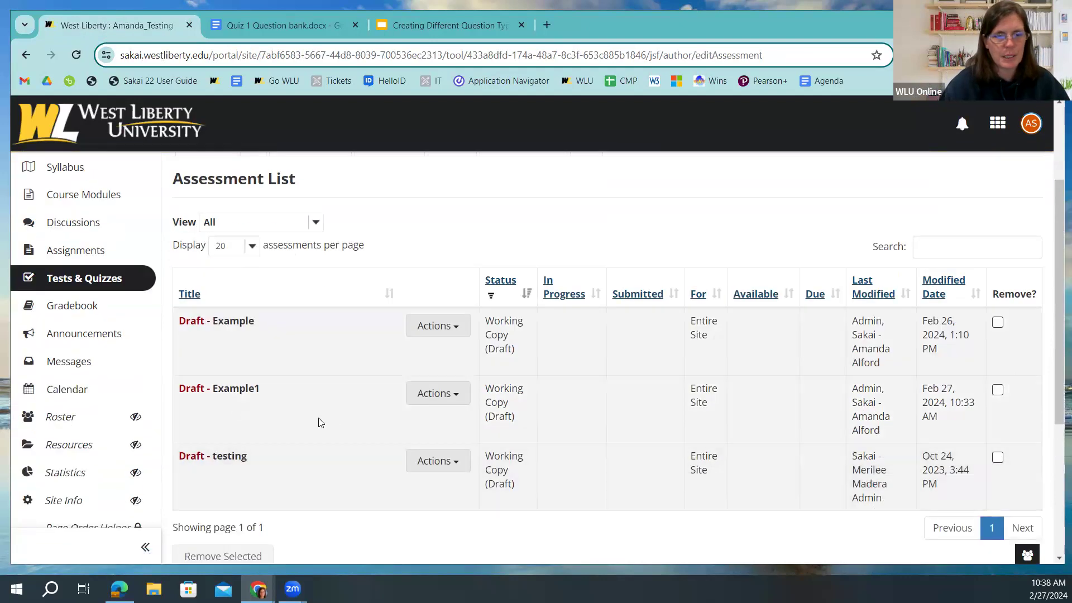
# Create a new assessment titled "Example2" using markup text
pyautogui.scroll(3, 318, 421)
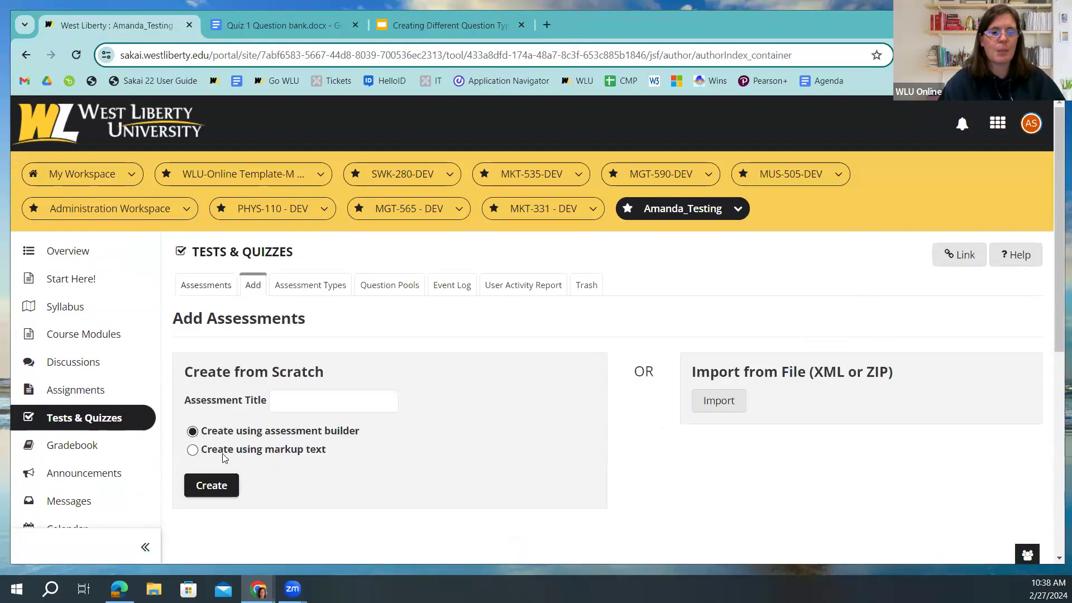
pyautogui.click(192, 450)
pyautogui.click(305, 407)
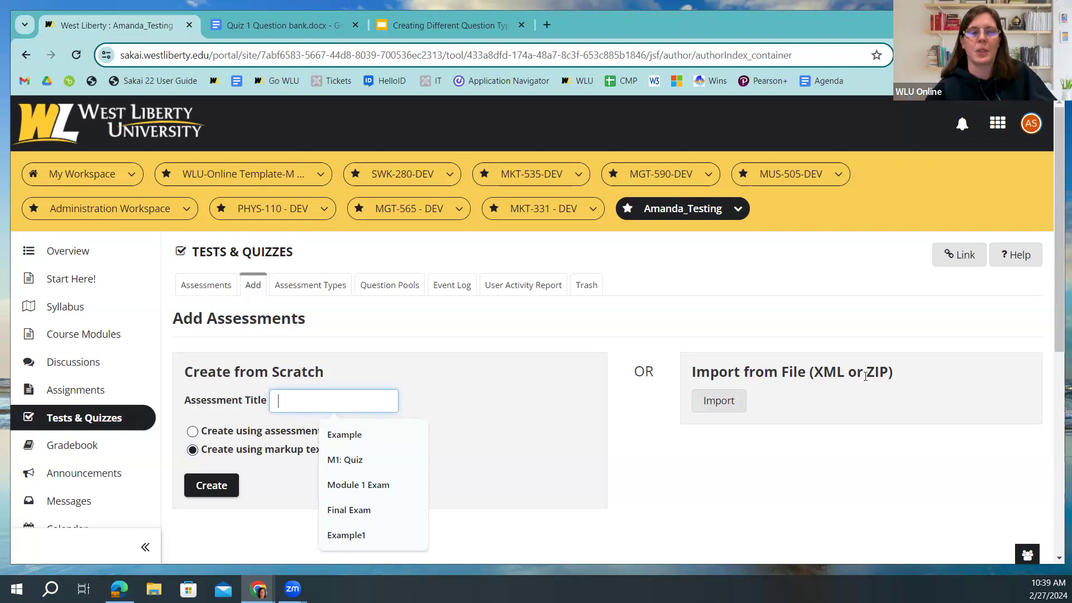
pyautogui.click(344, 535)
pyautogui.press('BackSpace')
pyautogui.write('2')
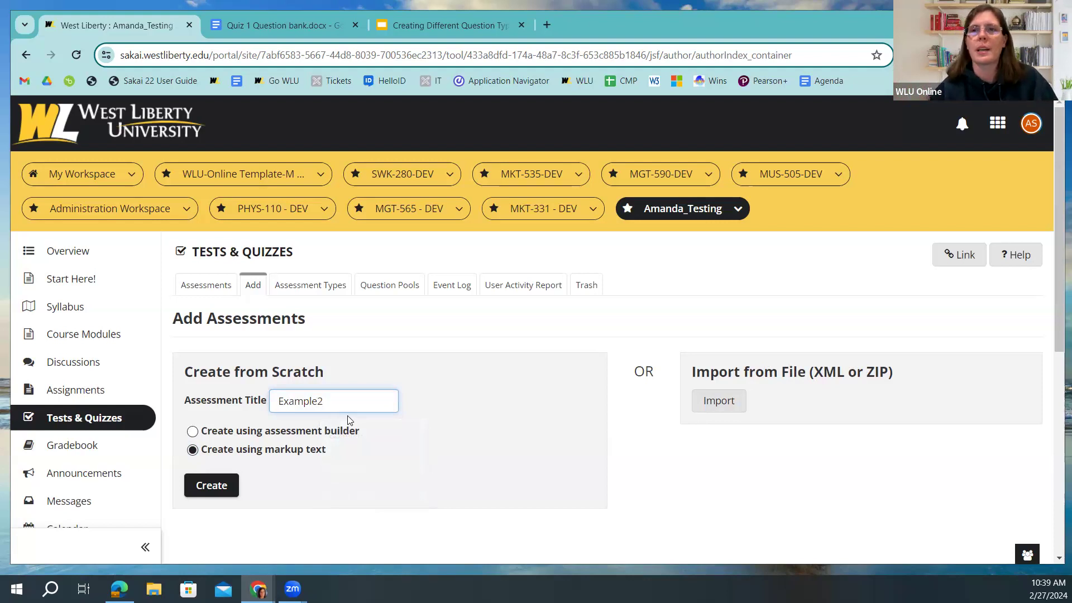
pyautogui.click(217, 489)
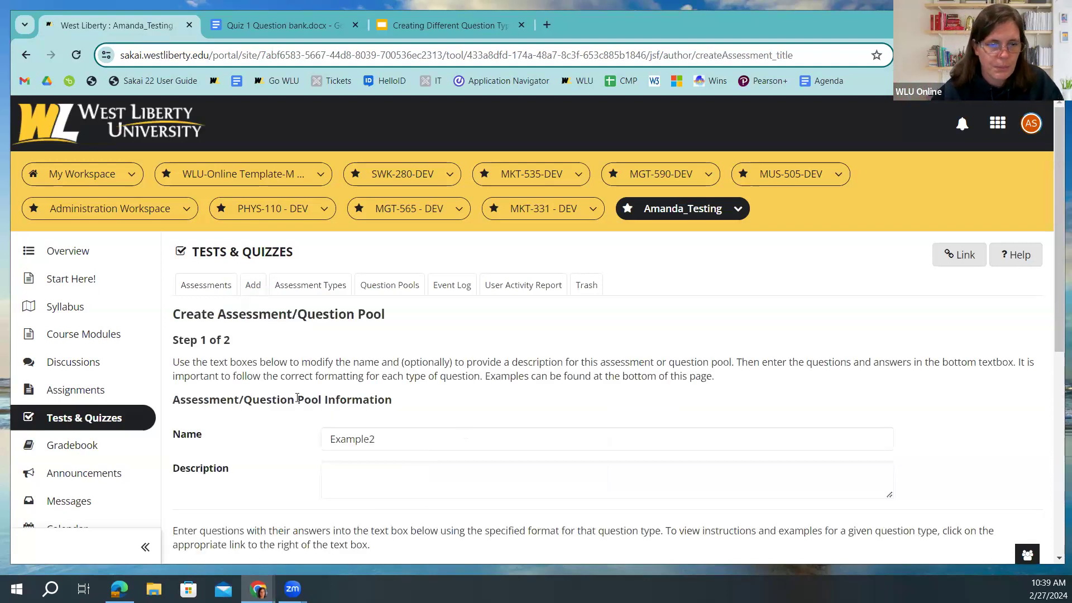
# Read the markup instructions and example for Multiple Choice, single correct questions, and collapse them again
pyautogui.scroll(-3, 280, 392)
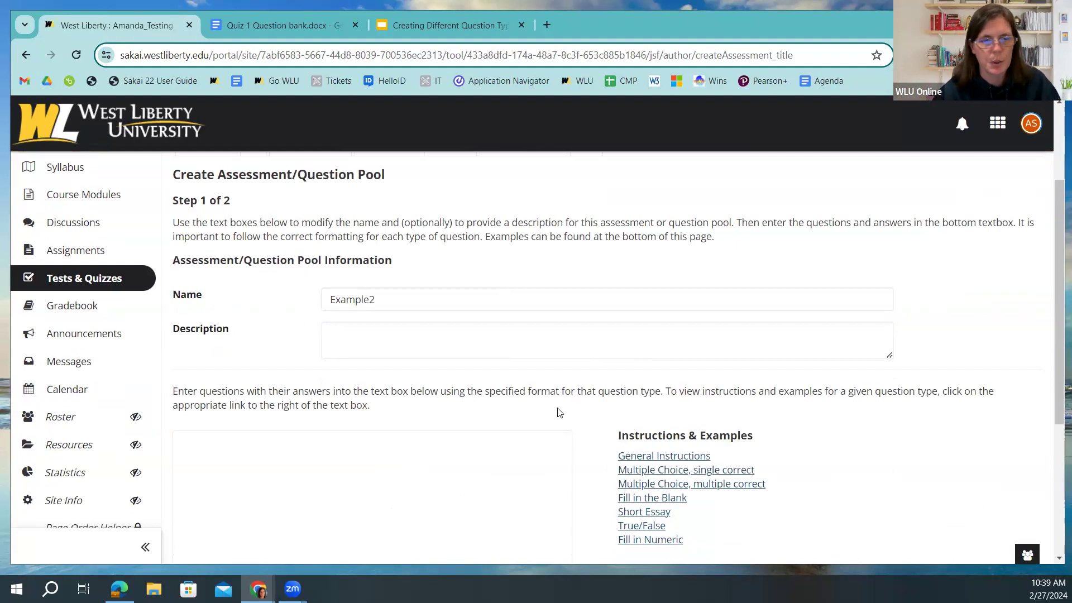
pyautogui.scroll(-3, 553, 395)
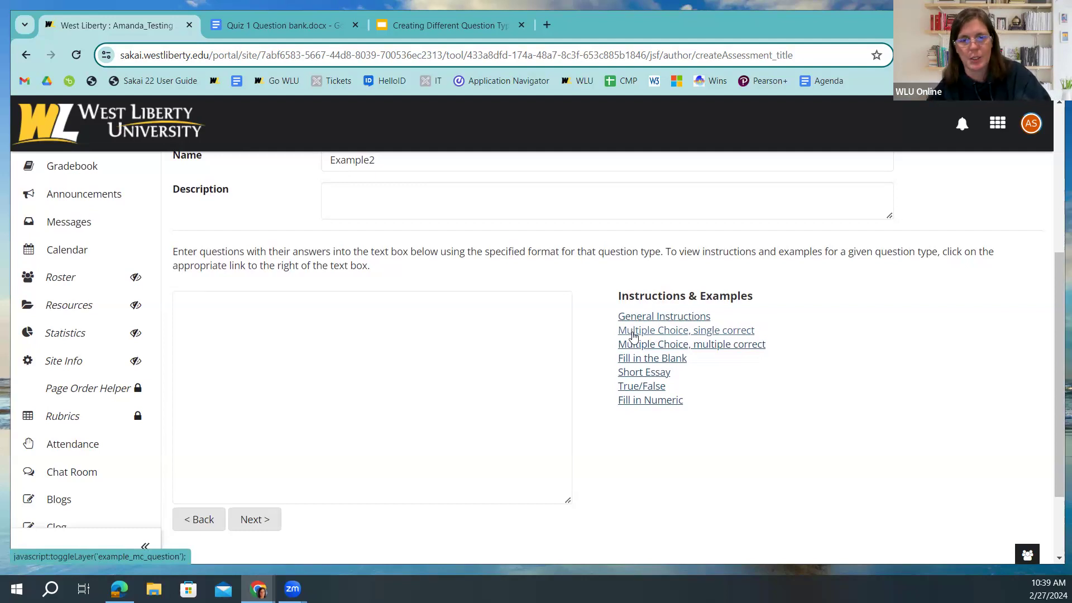
pyautogui.click(633, 336)
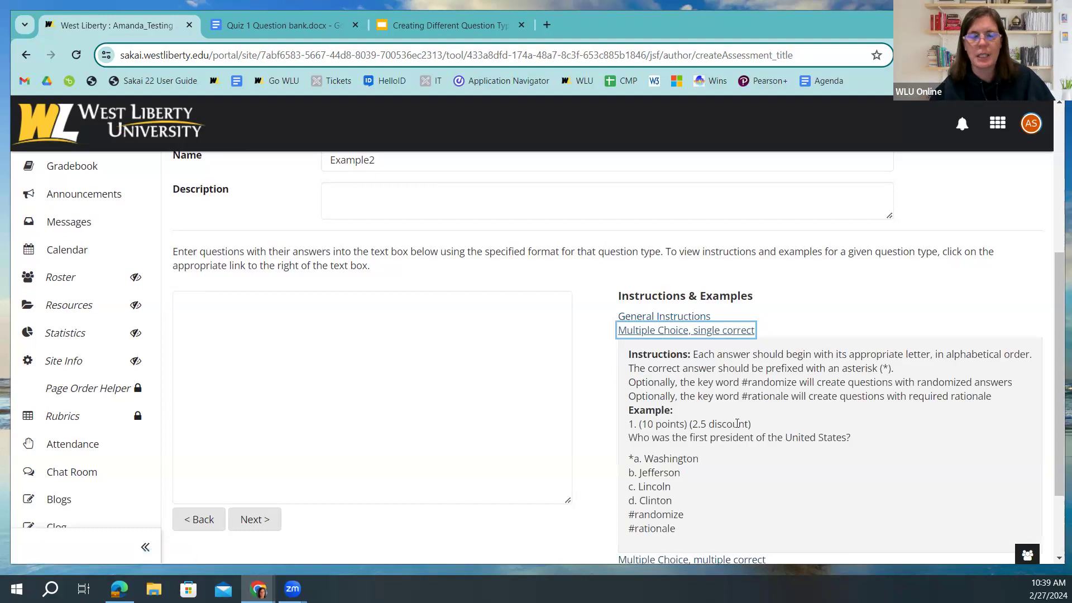
pyautogui.scroll(-2, 764, 421)
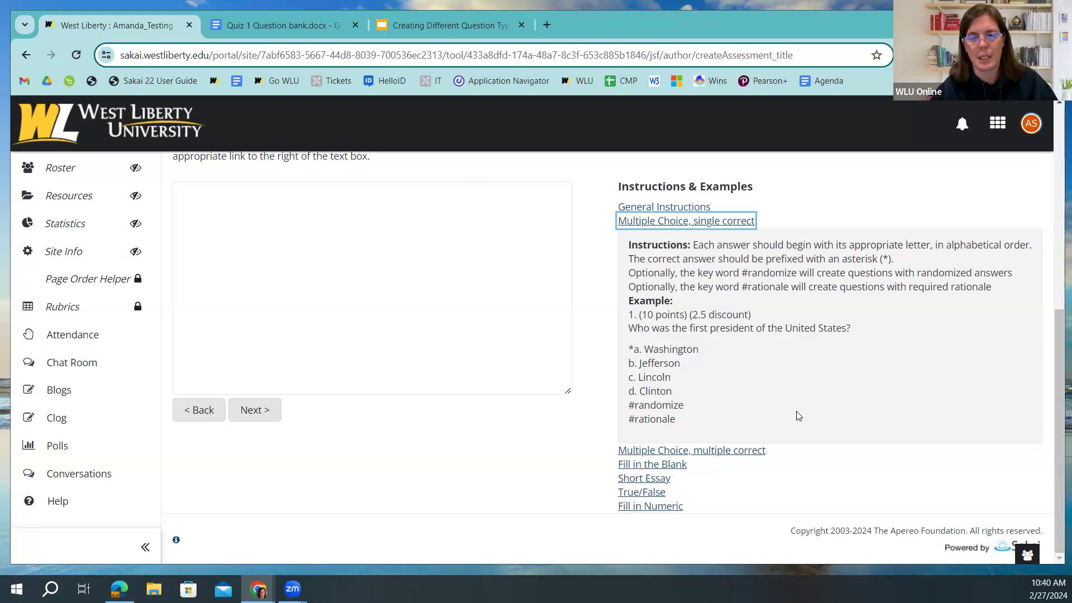
pyautogui.click(651, 223)
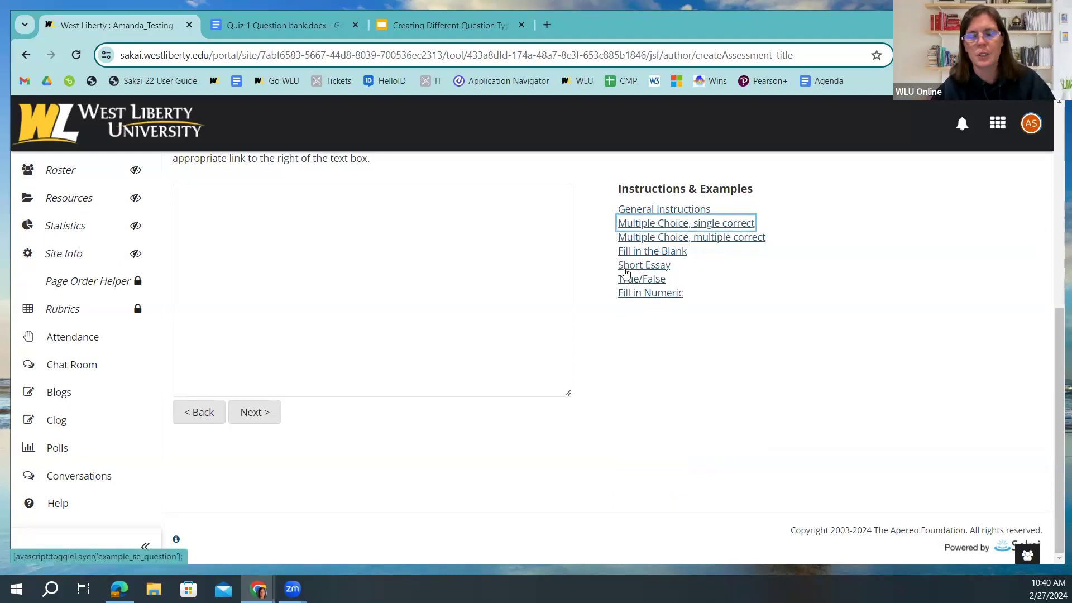
# Review the markup instructions and examples for Fill in the Blank and True/False questions, and collapse them again
pyautogui.click(625, 253)
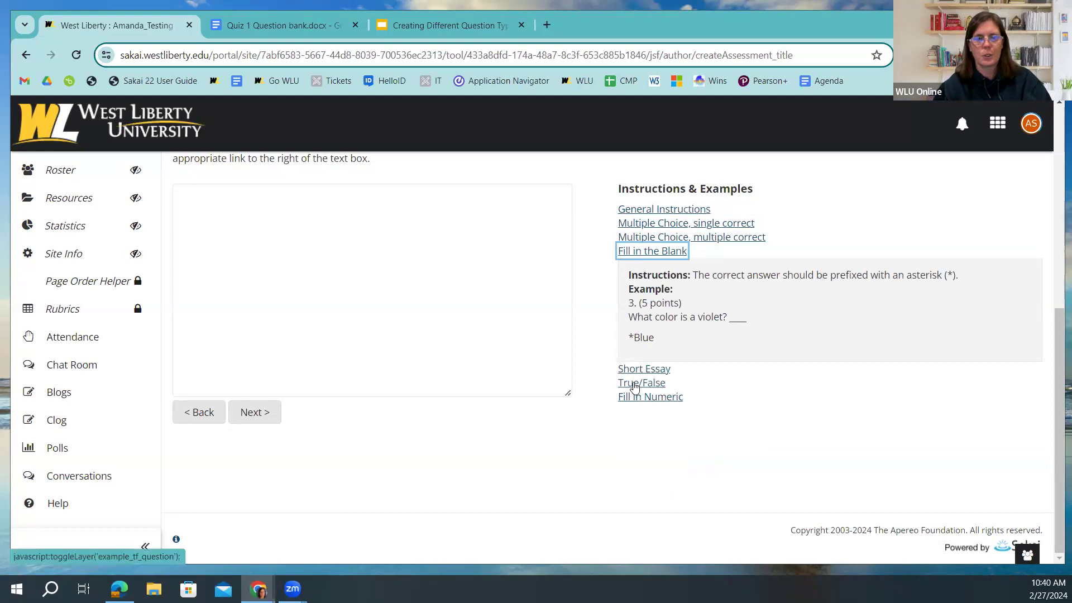
pyautogui.click(635, 384)
pyautogui.click(634, 256)
pyautogui.click(634, 255)
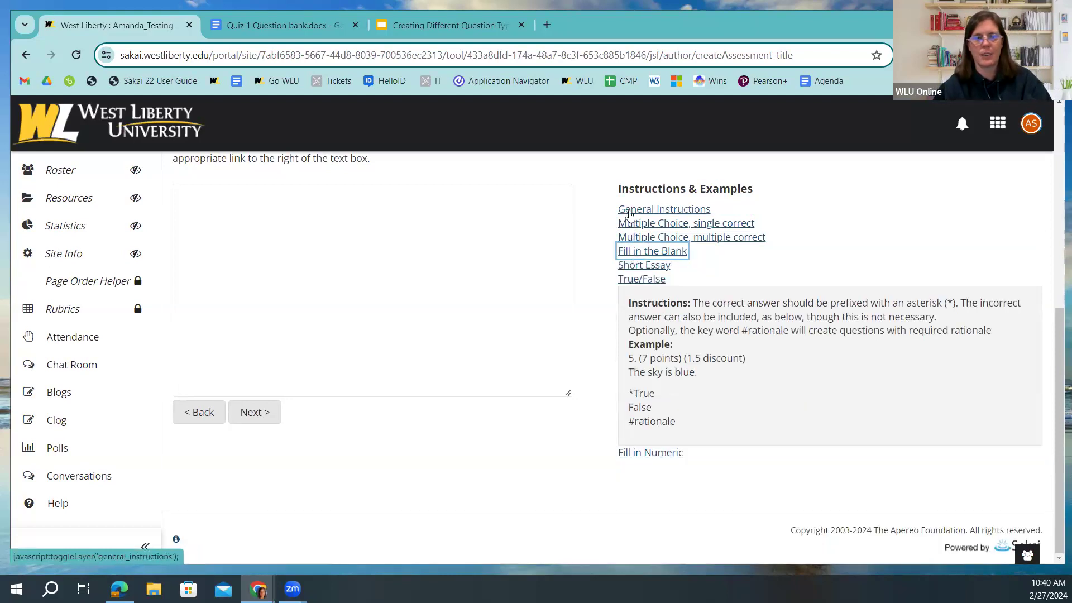
pyautogui.click(636, 279)
pyautogui.scroll(1, 346, 363)
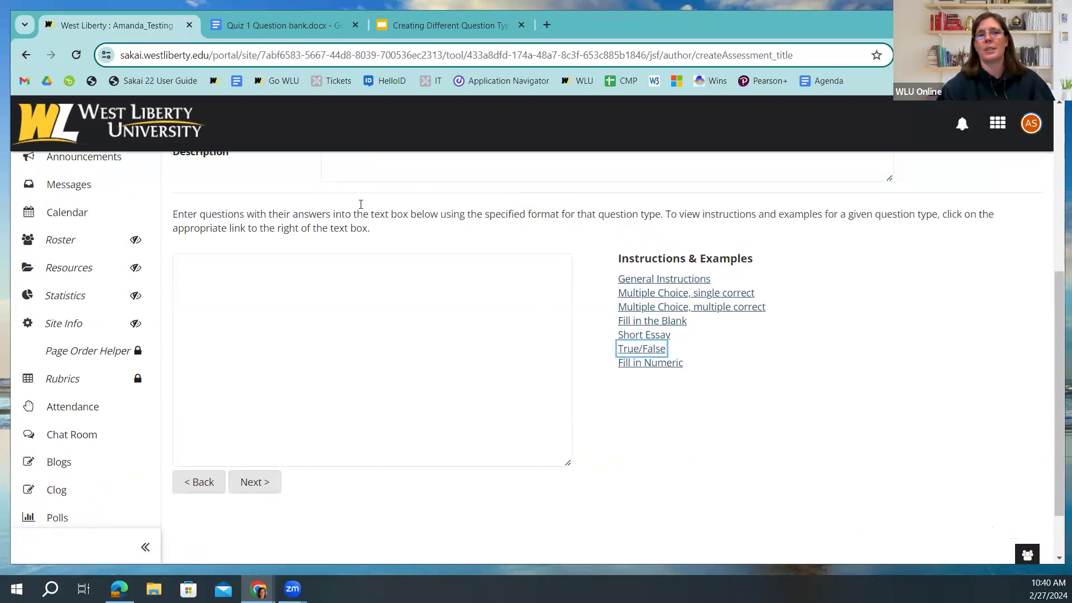
# Switch to the Quiz 1 Question bank.docx document
pyautogui.click(281, 25)
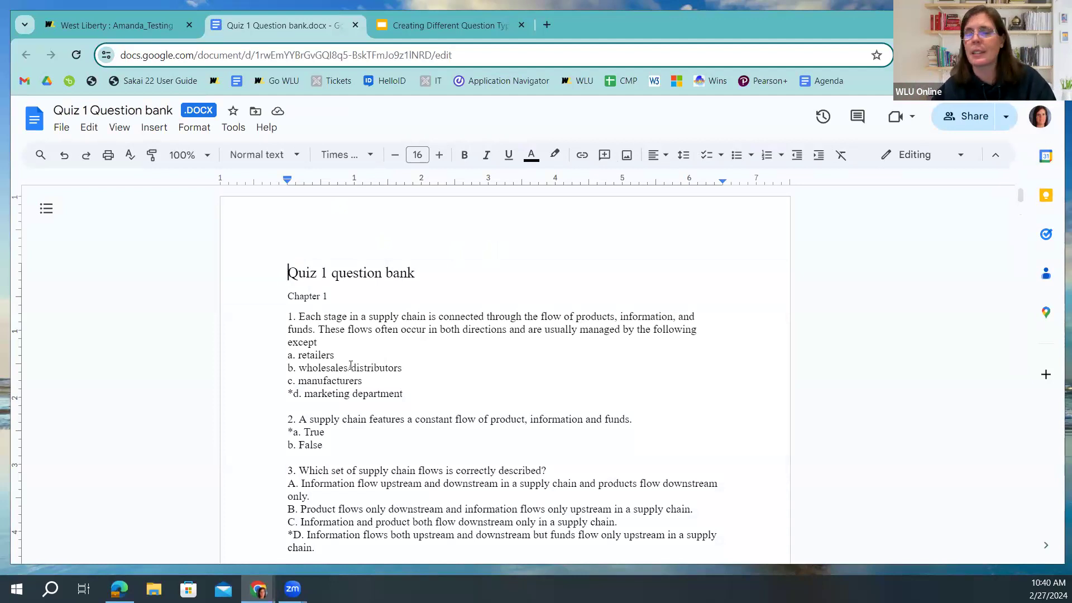
# Try a closing parenthesis after question 1's number in the question bank and remove it again
pyautogui.click(297, 316)
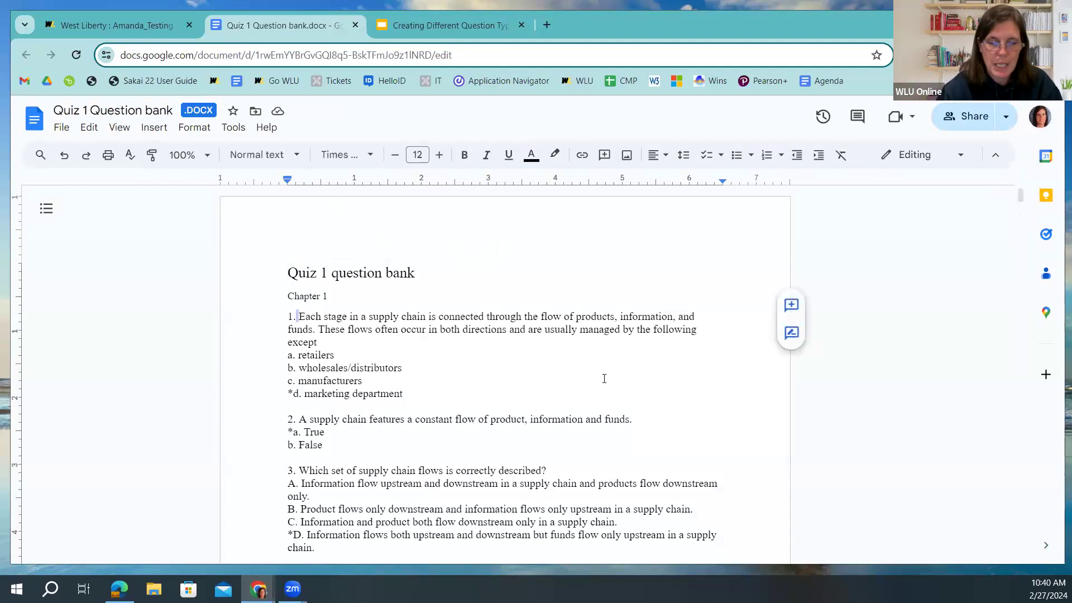
pyautogui.write(')')
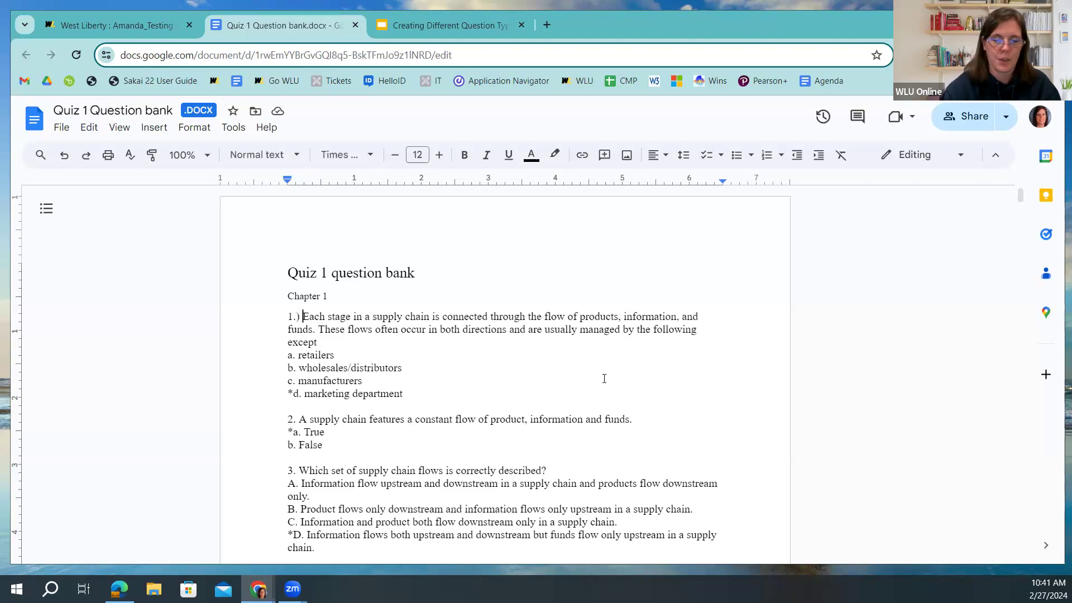
pyautogui.press('BackSpace')
pyautogui.press('BackSpace')
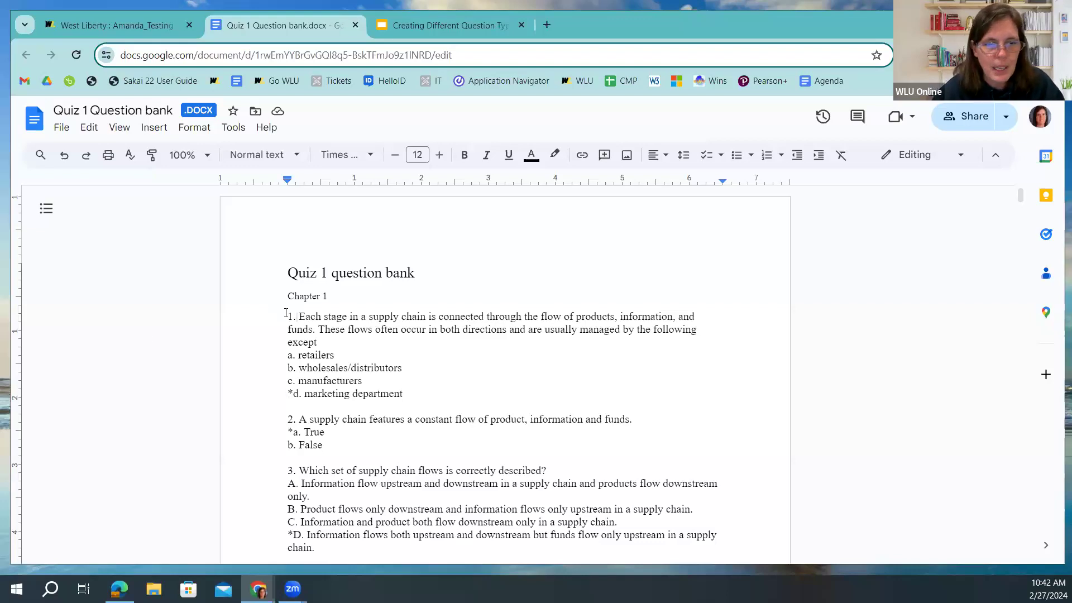
# Copy questions 1 through 8 with their answers from the Chapter 1 question bank
pyautogui.moveTo(287, 315); pyautogui.dragTo(633, 491)
pyautogui.rightClick(371, 442)
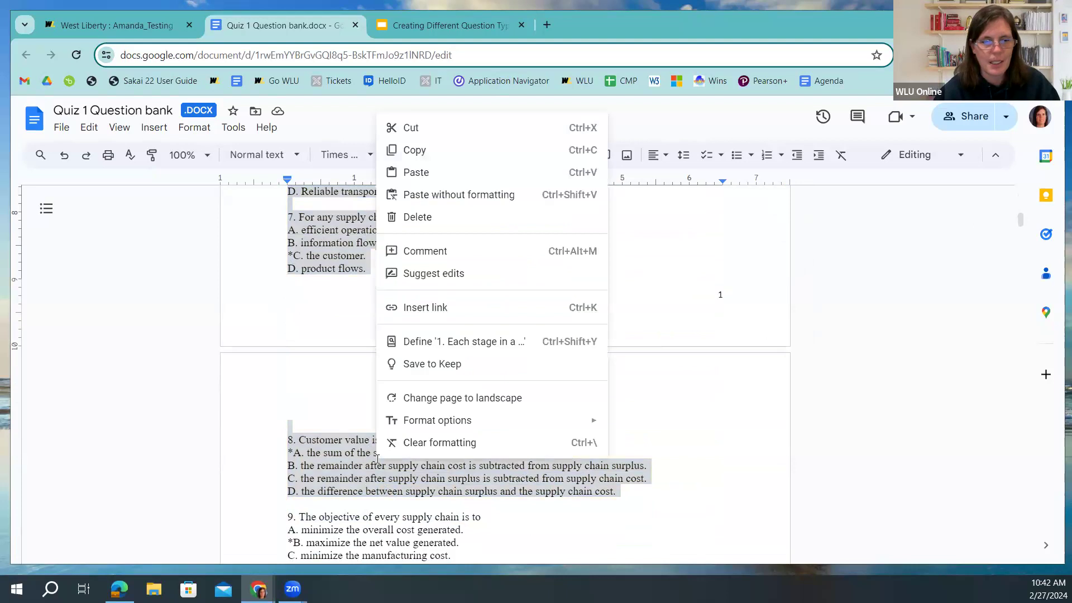
pyautogui.click(412, 156)
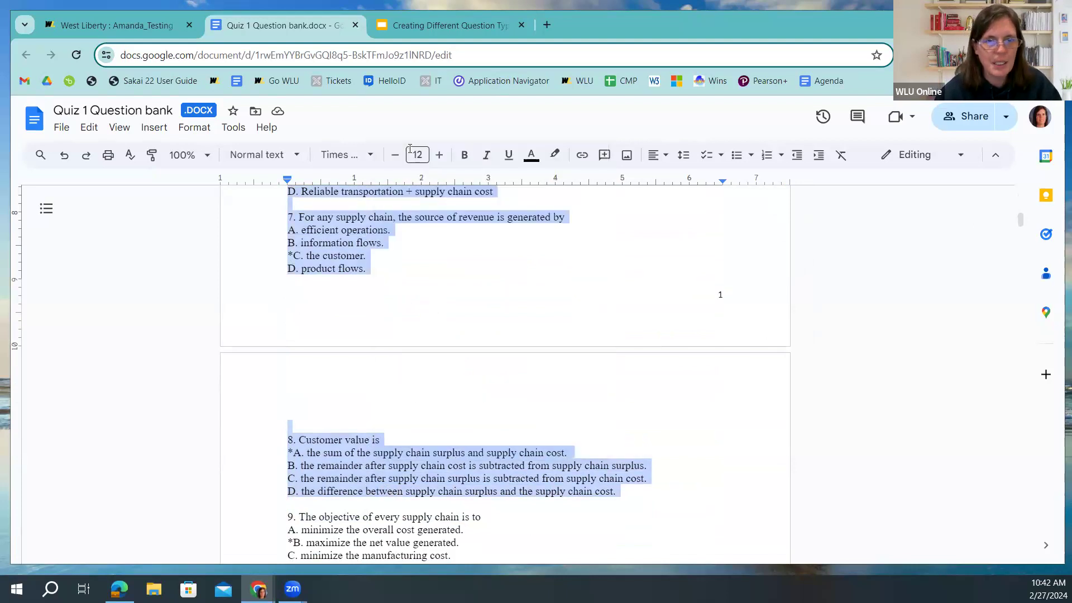
pyautogui.click(428, 268)
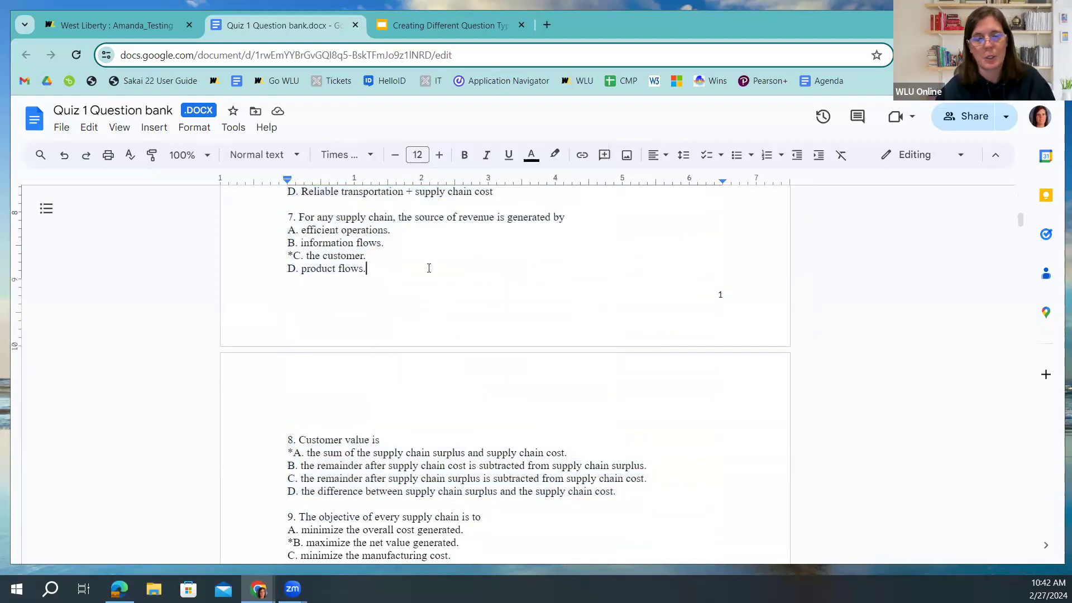
# Return to Example2's creation page and paste the copied questions into the box for questions and answers
pyautogui.click(116, 26)
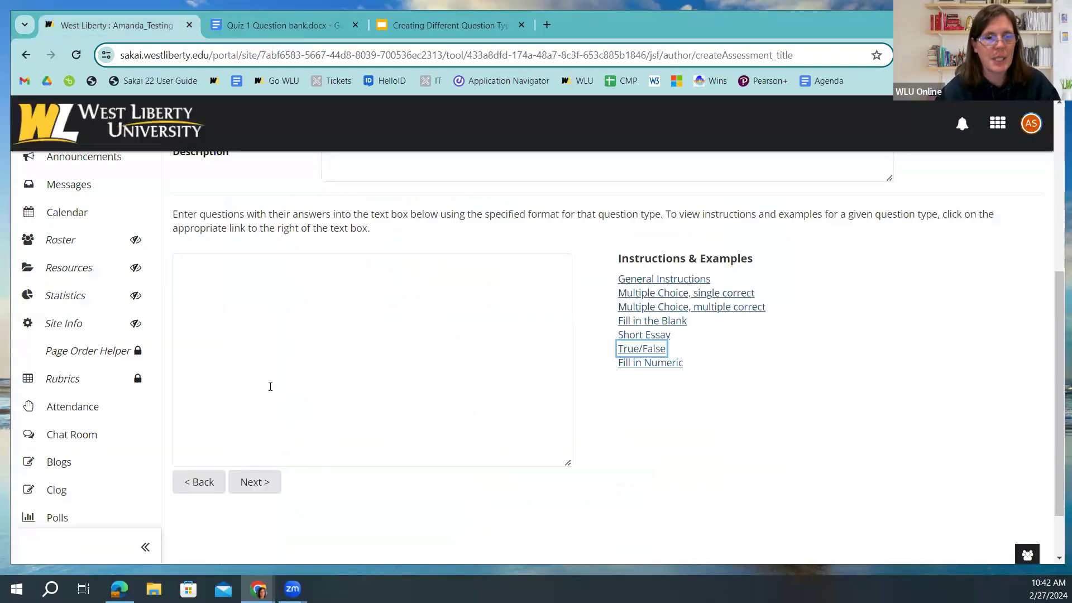
pyautogui.click(192, 271)
pyautogui.rightClick(193, 271)
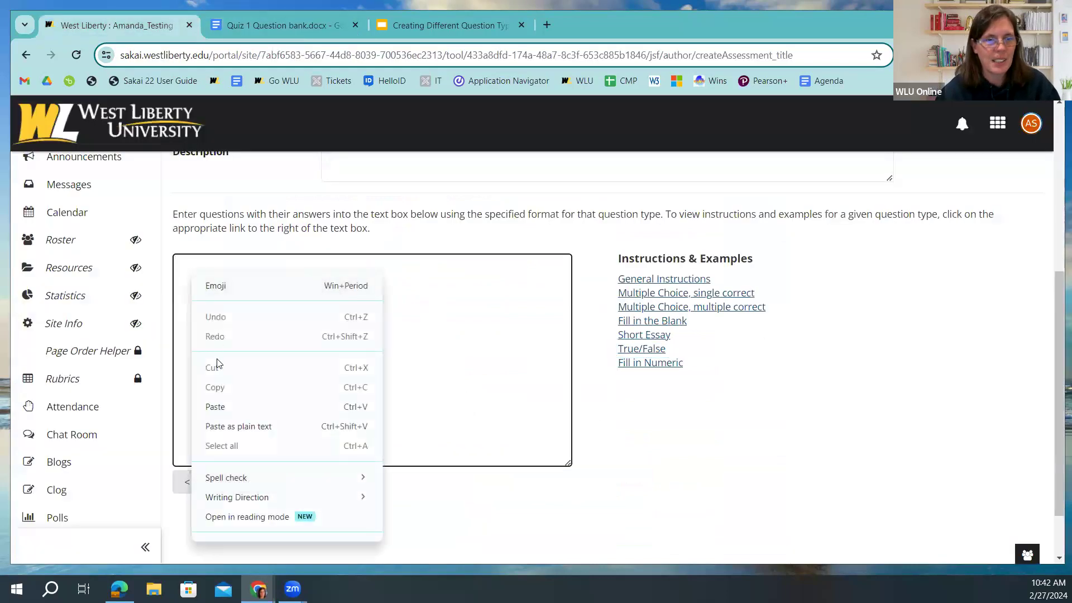
pyautogui.click(218, 406)
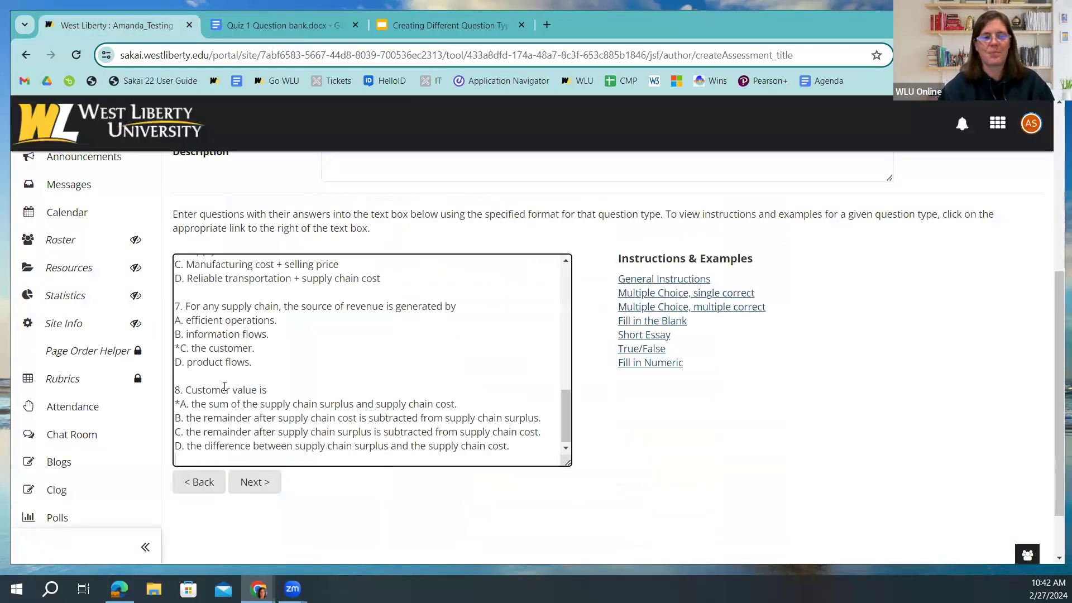
# Try an extra blank line between questions 2 and 3 of the pasted text and remove it again
pyautogui.scroll(15, 224, 386)
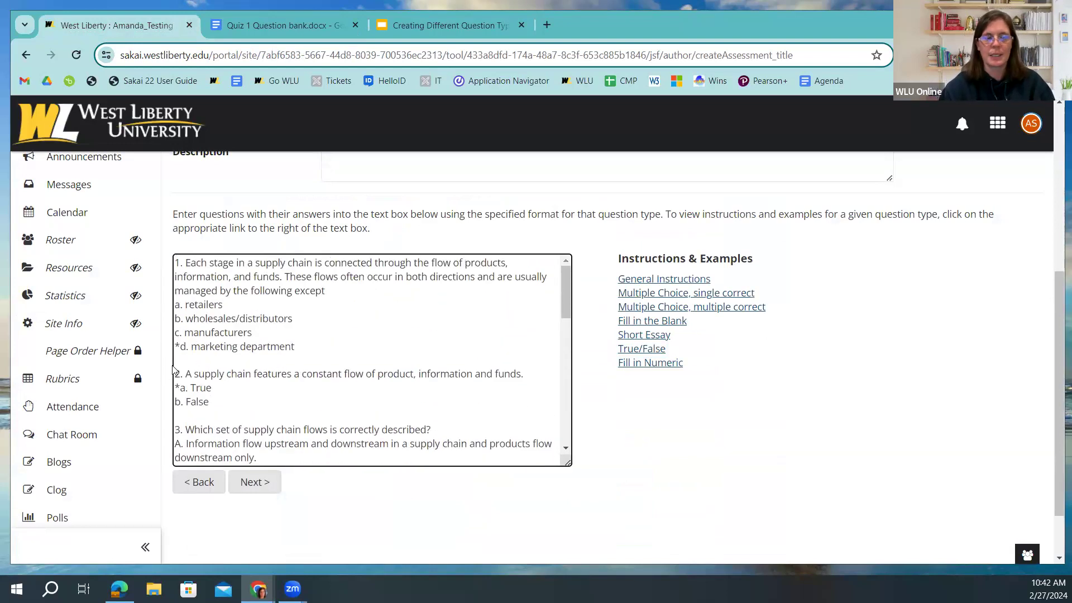
pyautogui.click(245, 362)
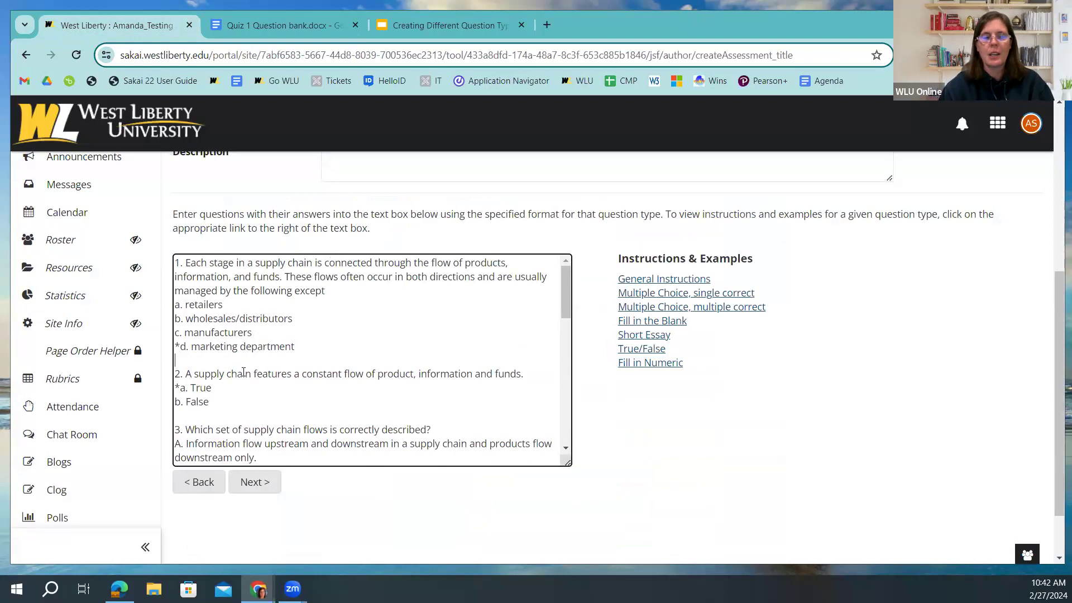
pyautogui.click(185, 413)
pyautogui.press('Return')
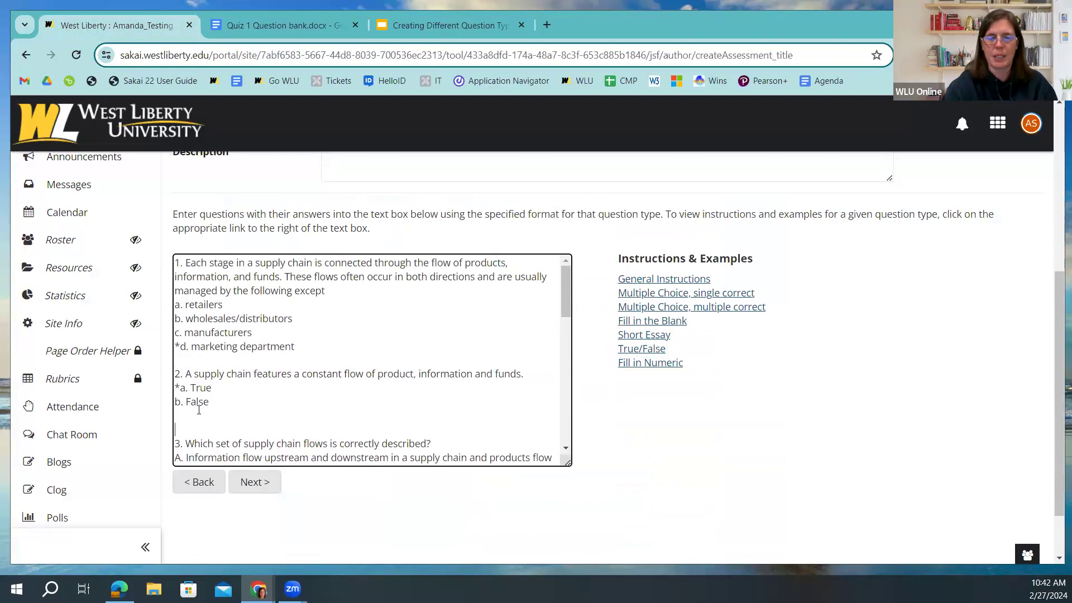
pyautogui.press('BackSpace')
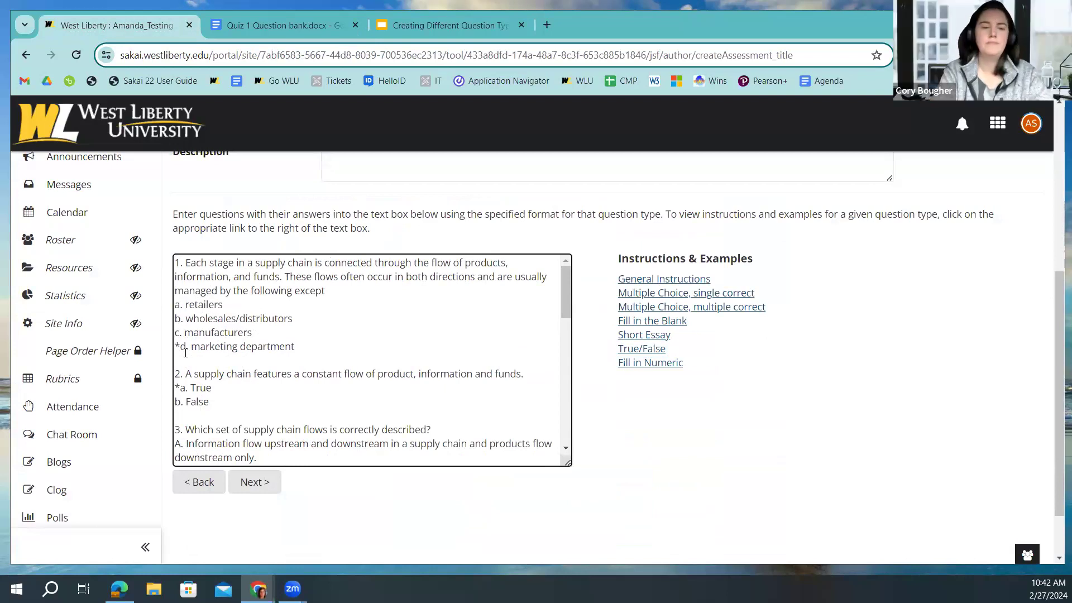
# Check the remaining pasted questions through question 8 and continue to the validation step
pyautogui.scroll(-3, 197, 409)
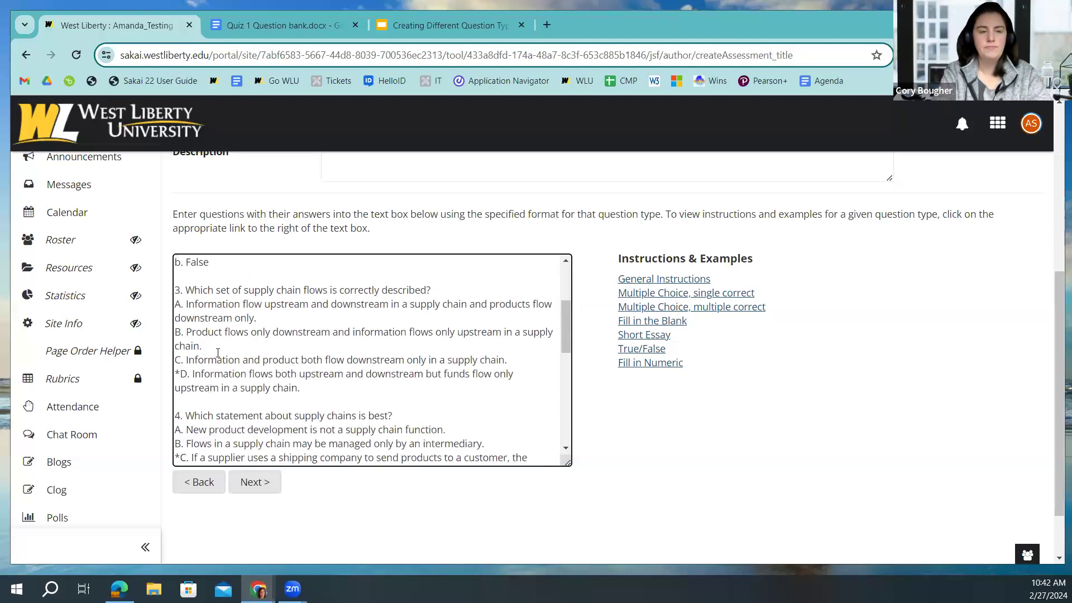
pyautogui.scroll(-3, 203, 396)
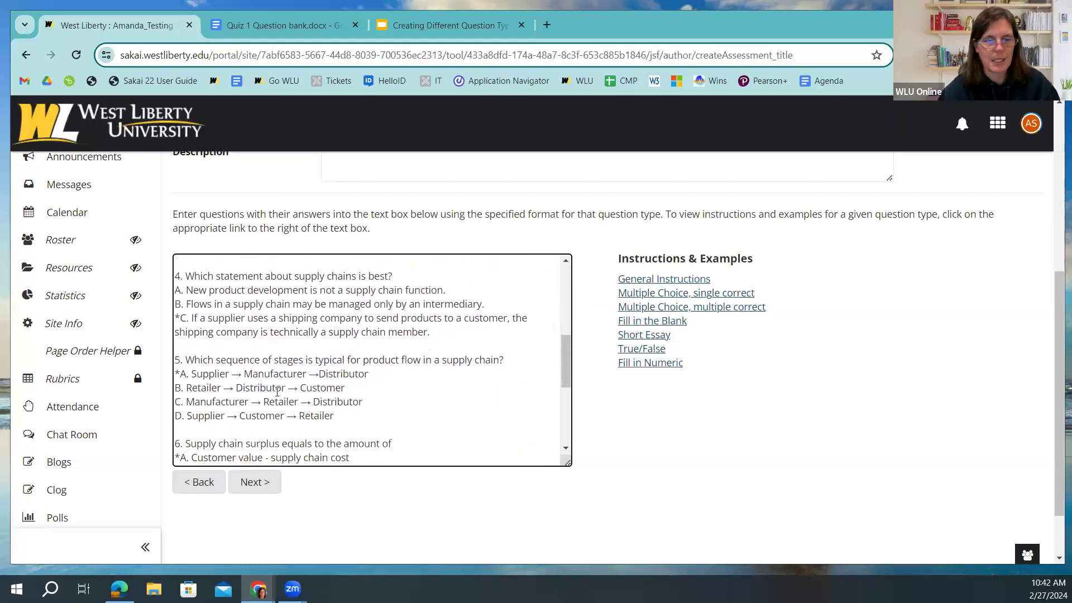
pyautogui.scroll(-5, 205, 379)
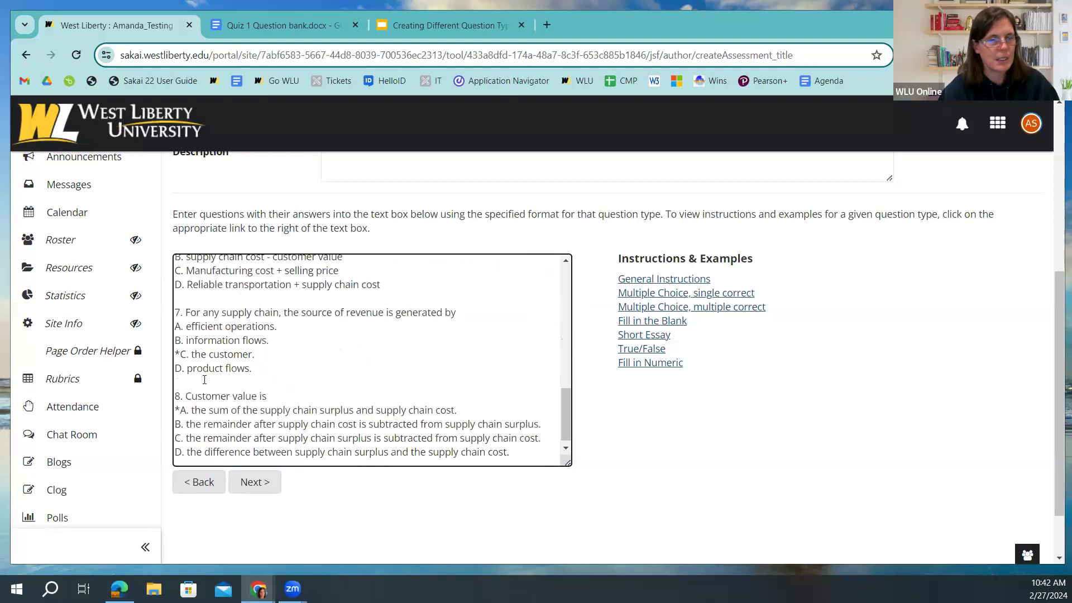
pyautogui.click(259, 490)
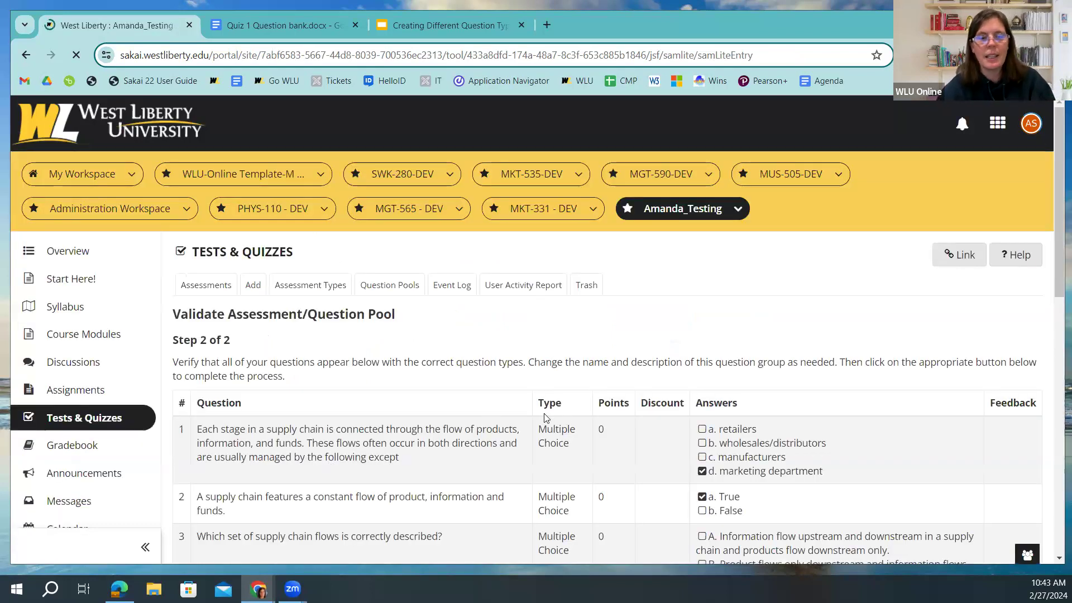
# Verify the types and marked answers of the imported questions and create a question pool from them
pyautogui.scroll(-10, 540, 418)
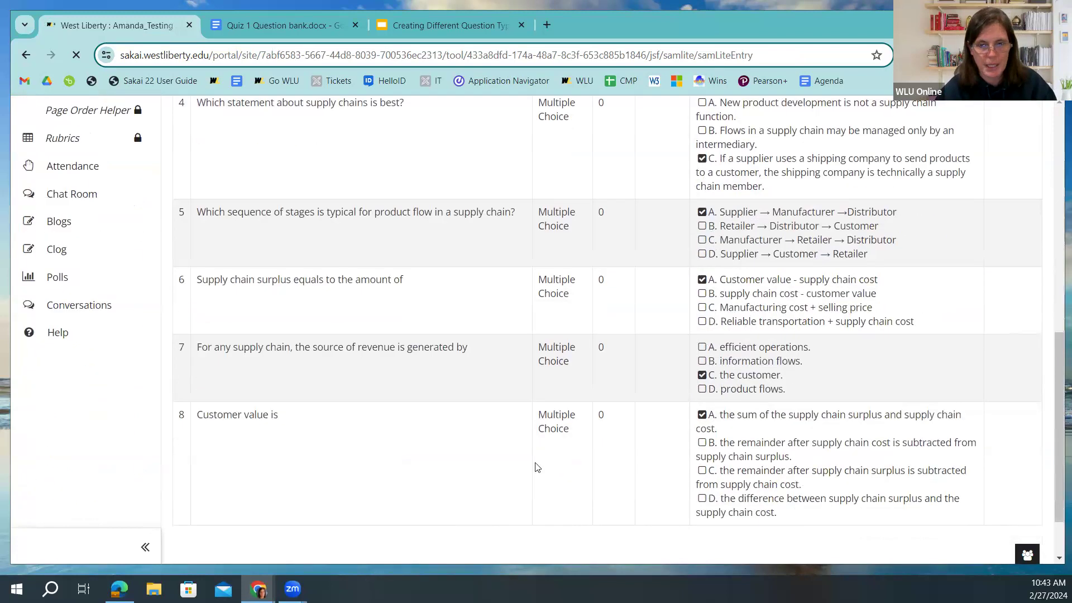
pyautogui.scroll(4, 564, 454)
pyautogui.scroll(2, 564, 454)
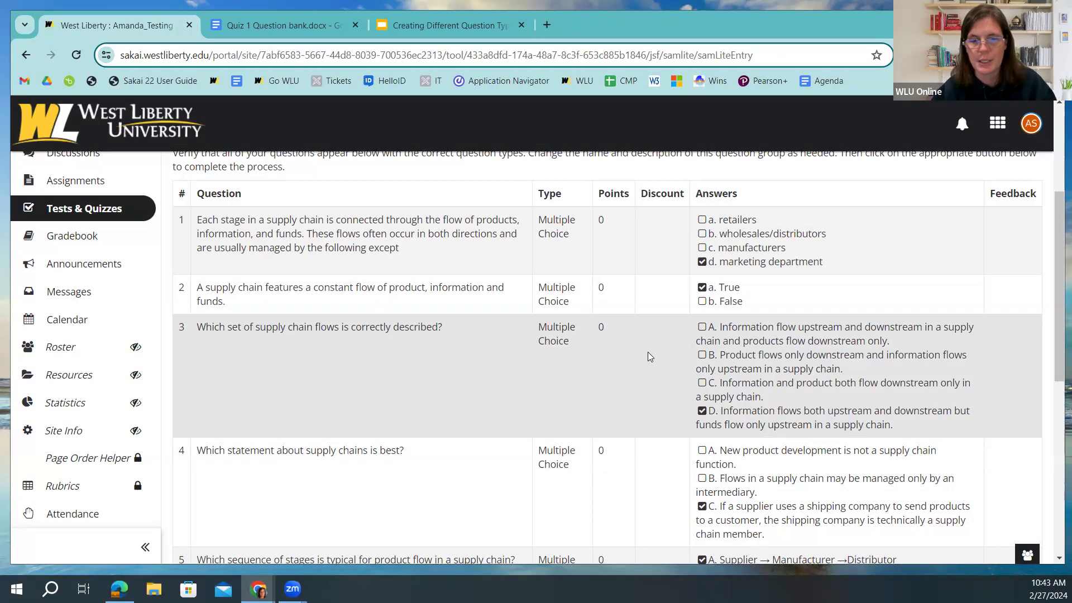
pyautogui.scroll(-6, 648, 357)
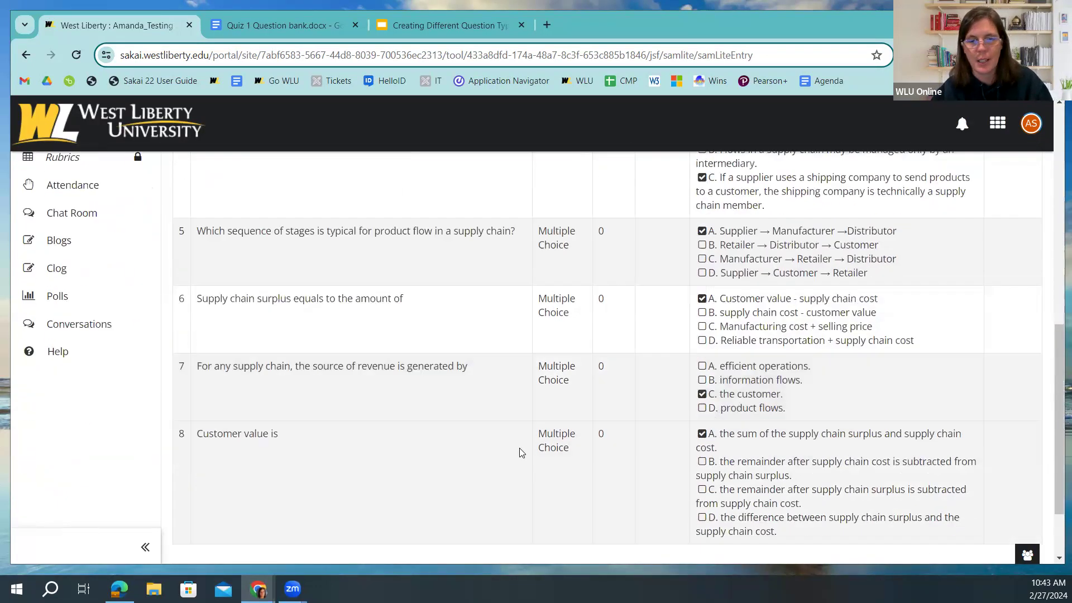
pyautogui.scroll(-2, 672, 364)
pyautogui.scroll(3, 694, 366)
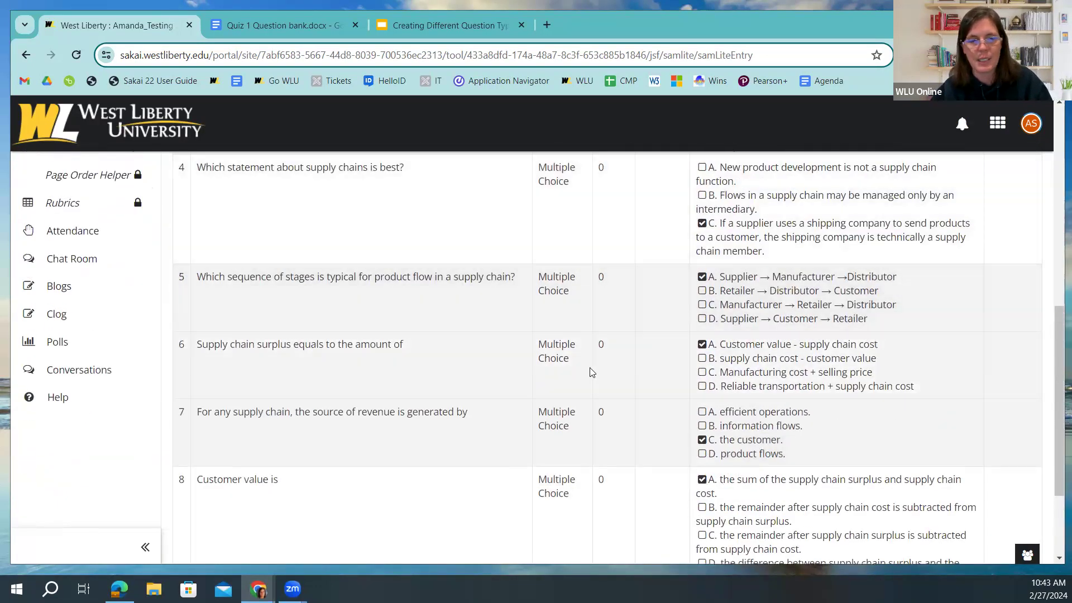
pyautogui.scroll(-3, 592, 373)
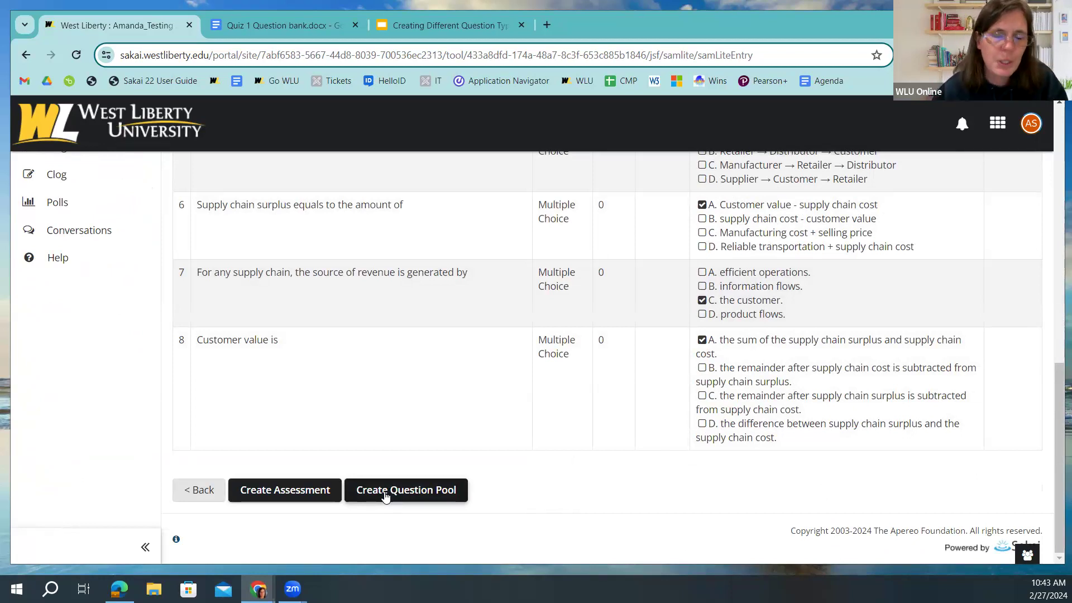
pyautogui.click(386, 496)
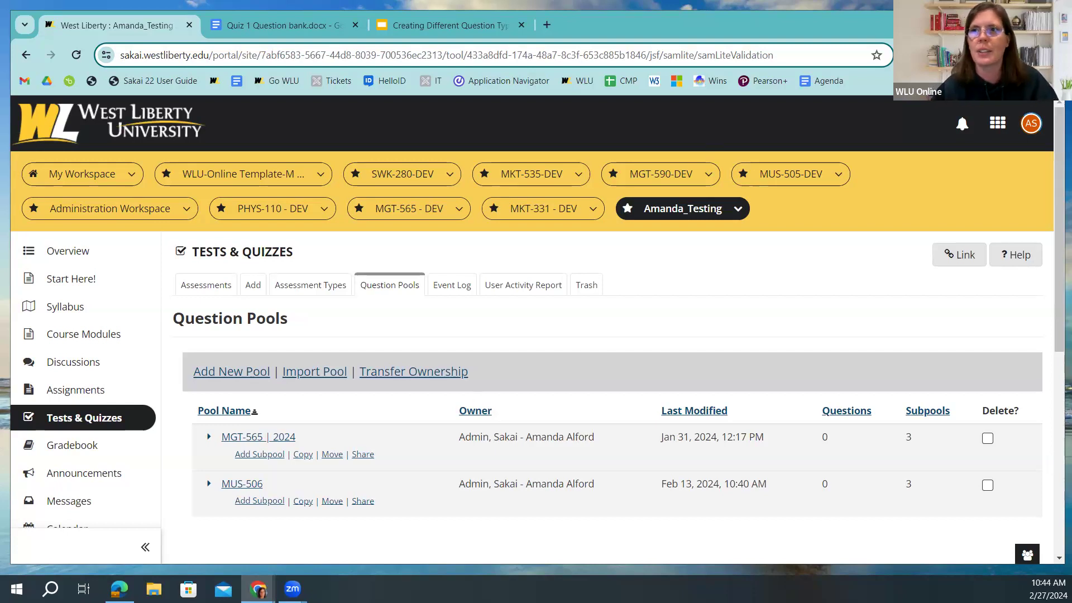
# Review the assessment import options for Sakai and Respondus export files and leave the import without choosing a file
pyautogui.click(448, 25)
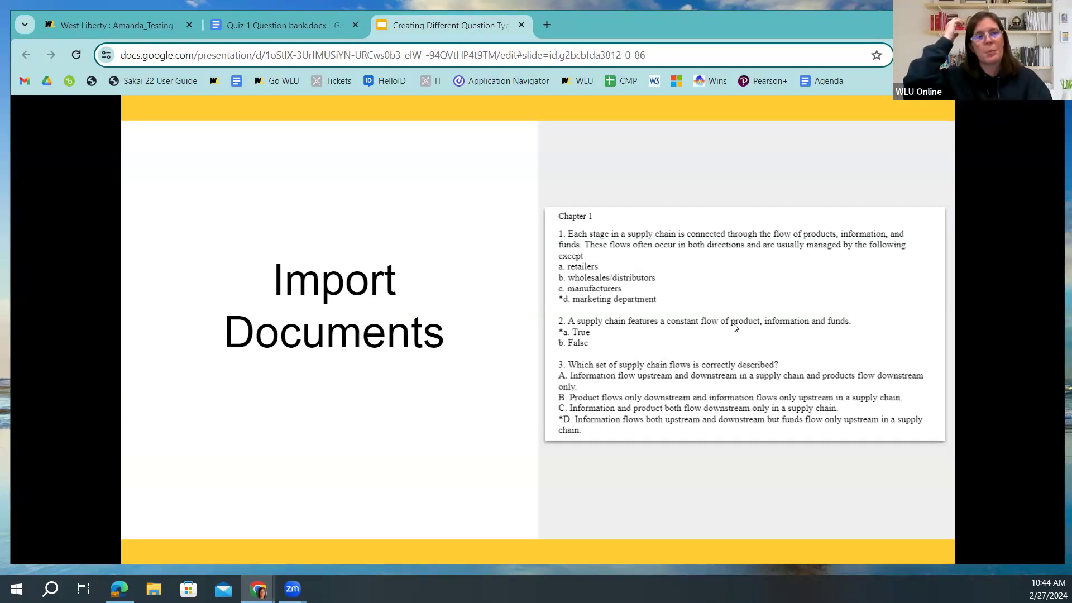
pyautogui.click(121, 25)
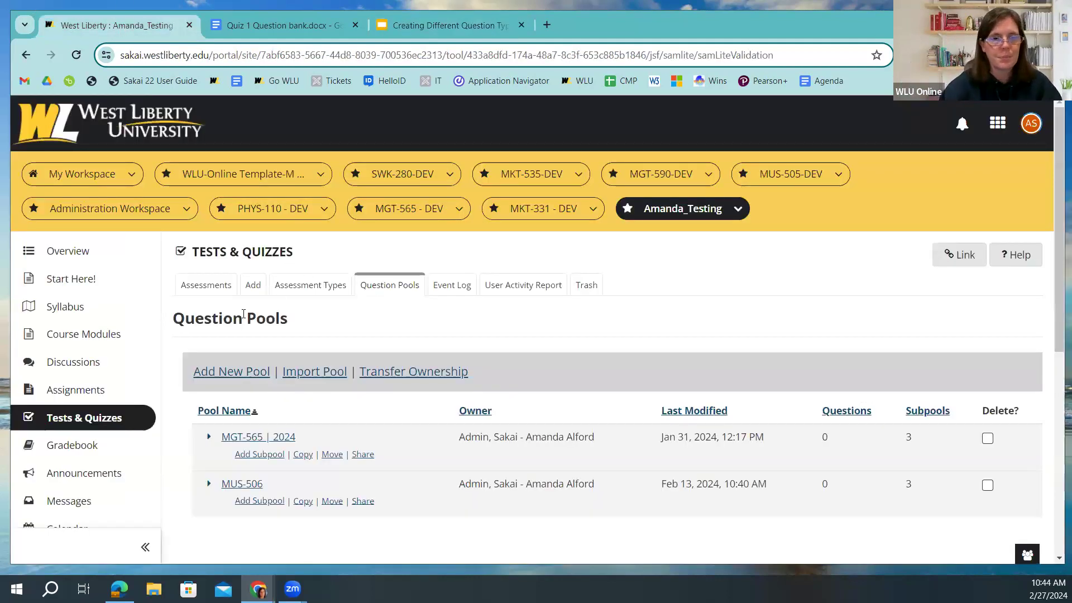
pyautogui.click(254, 286)
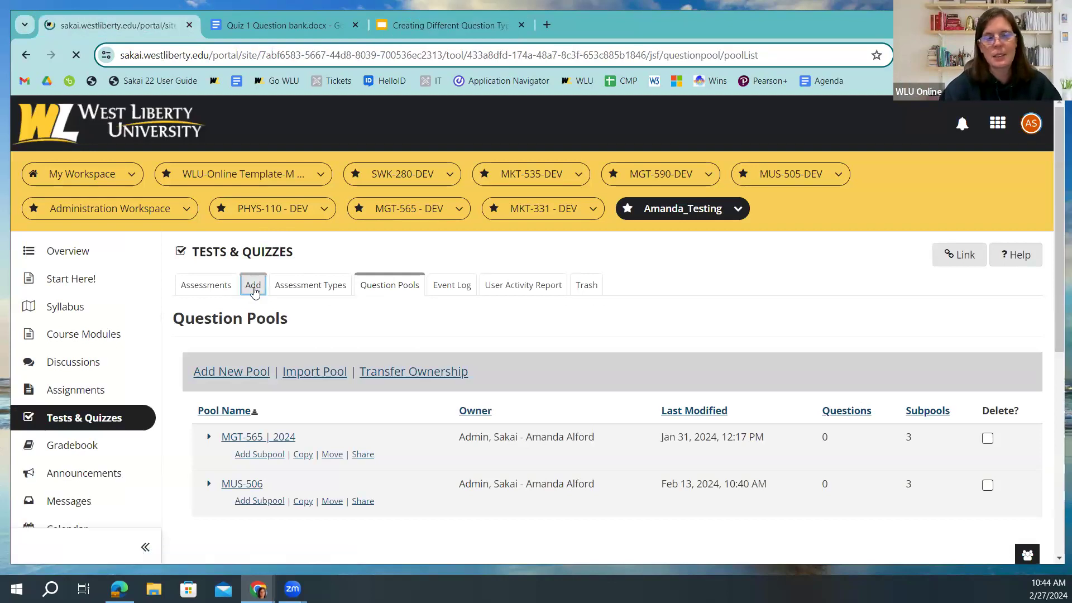
pyautogui.click(719, 402)
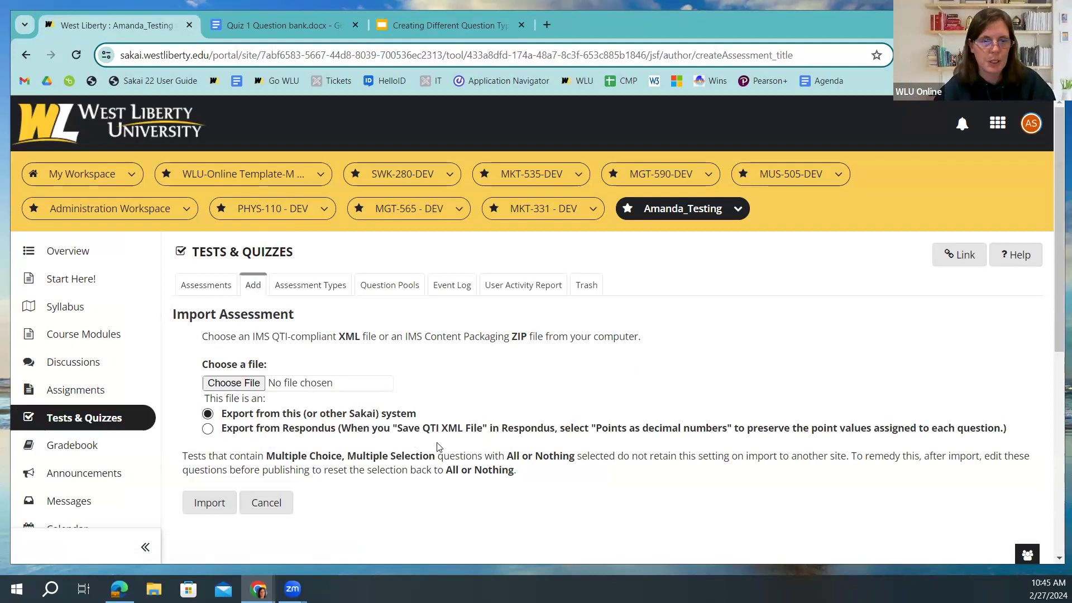
pyautogui.click(270, 504)
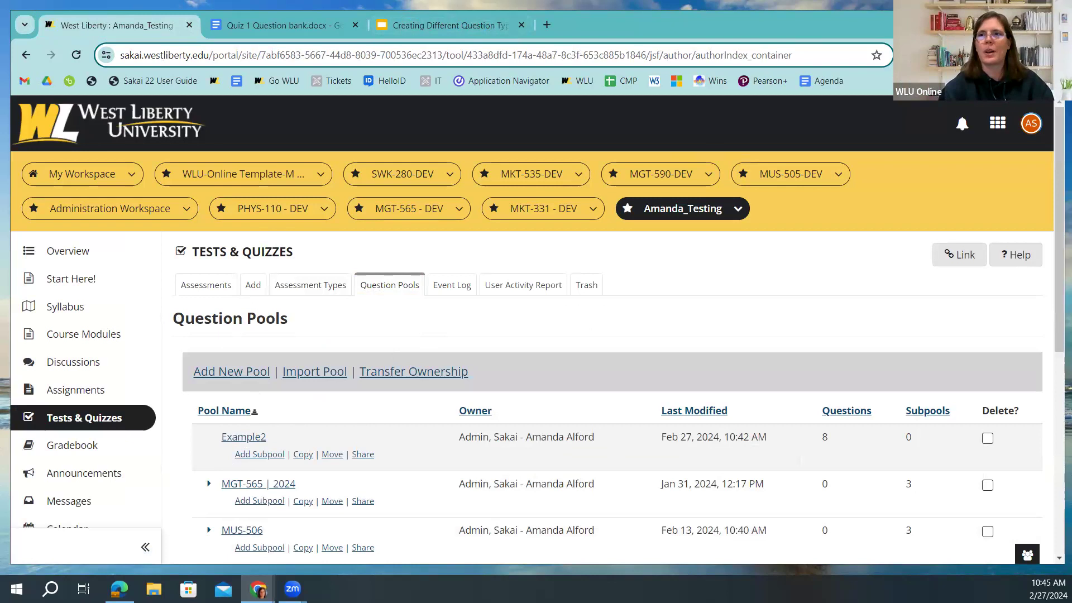
# Examine the list of question pools and the chapter subpools of the MGT-565 | 2024 pool, and collapse them again
pyautogui.click(447, 26)
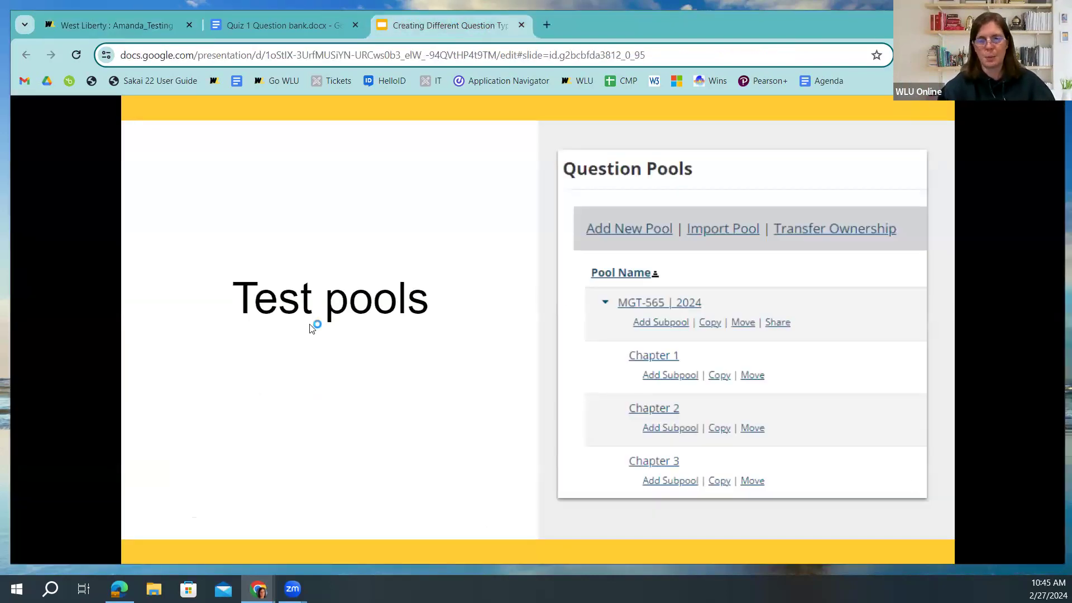
pyautogui.click(98, 29)
pyautogui.scroll(-3, 401, 393)
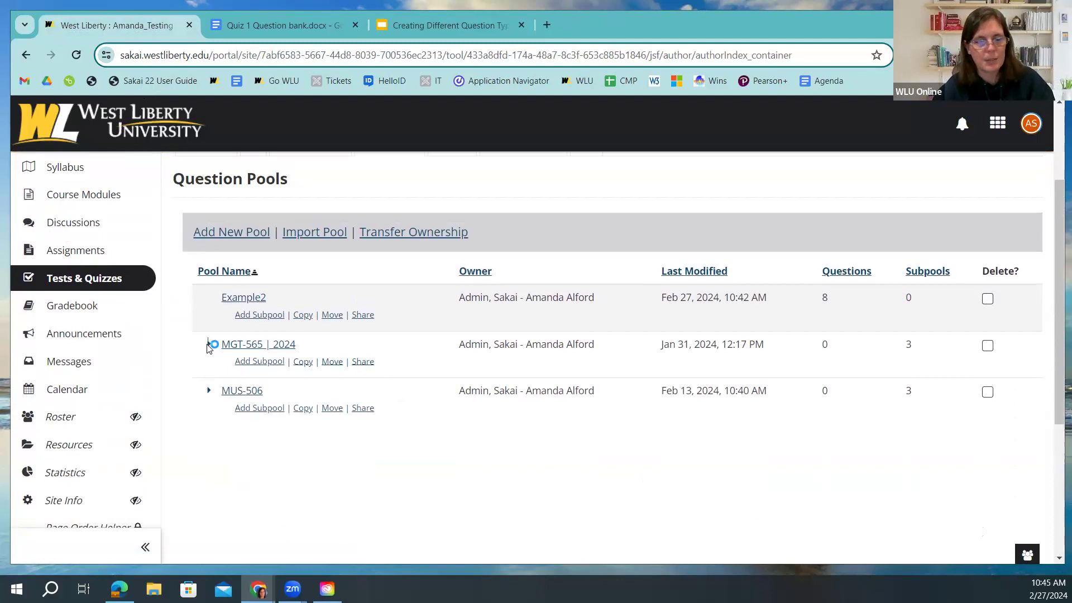
pyautogui.click(210, 348)
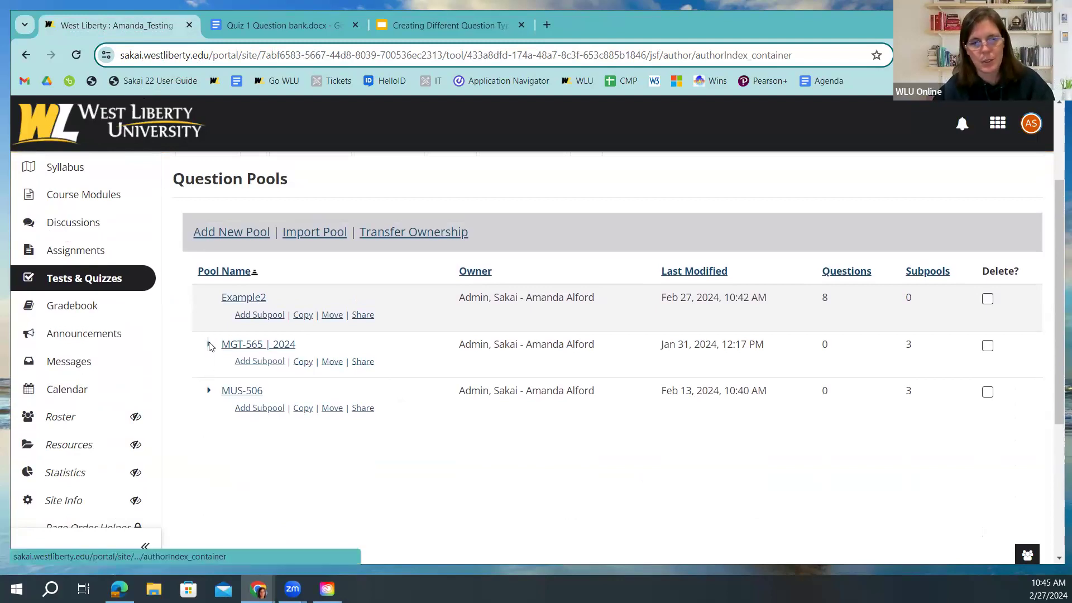
pyautogui.scroll(-3, 201, 355)
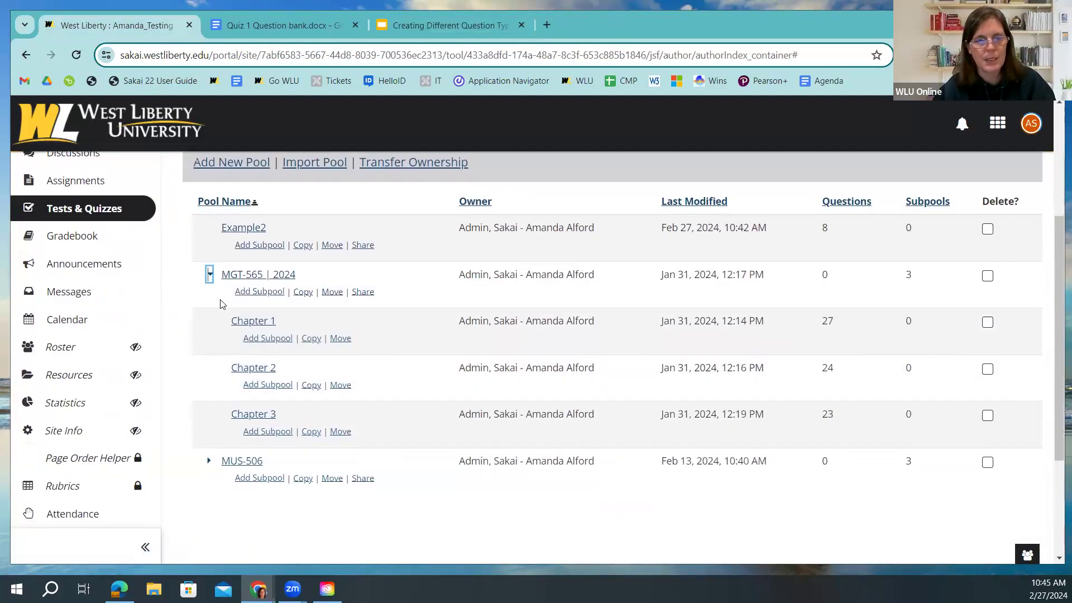
pyautogui.click(210, 274)
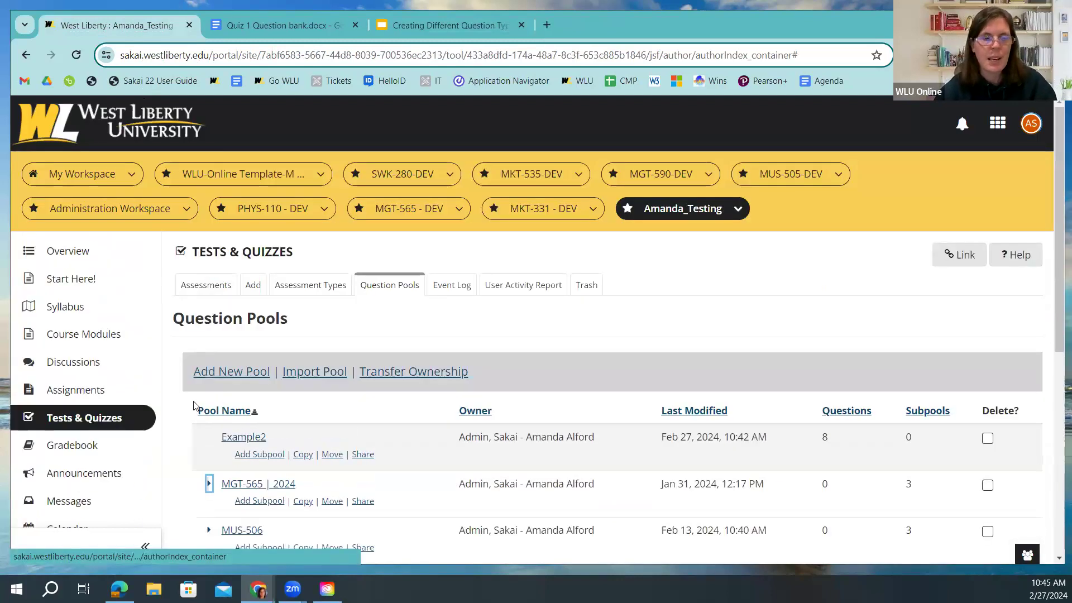
pyautogui.scroll(-3, 212, 407)
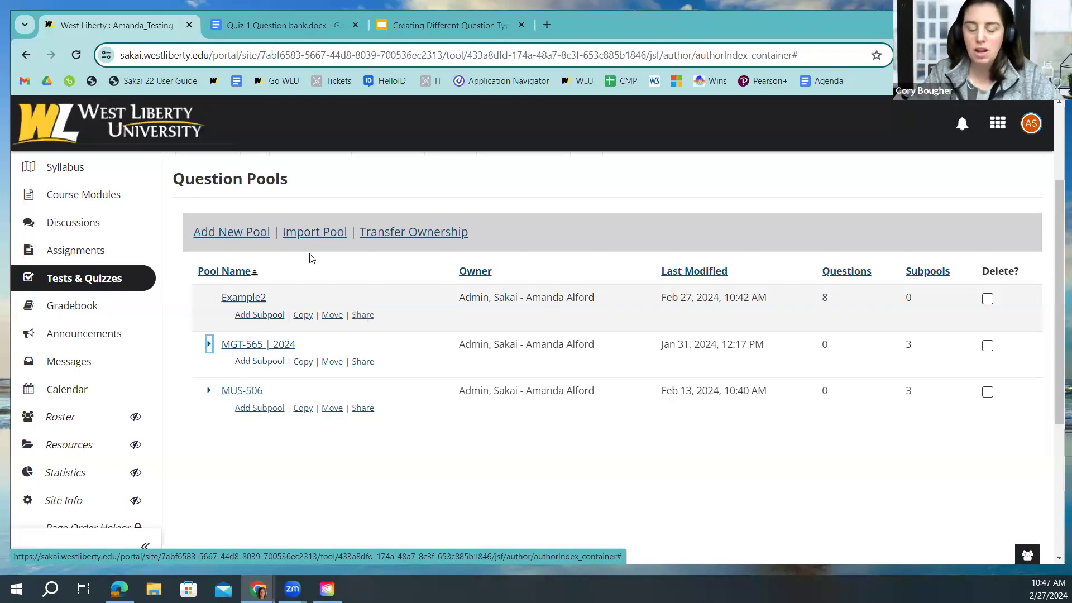
pyautogui.click(209, 345)
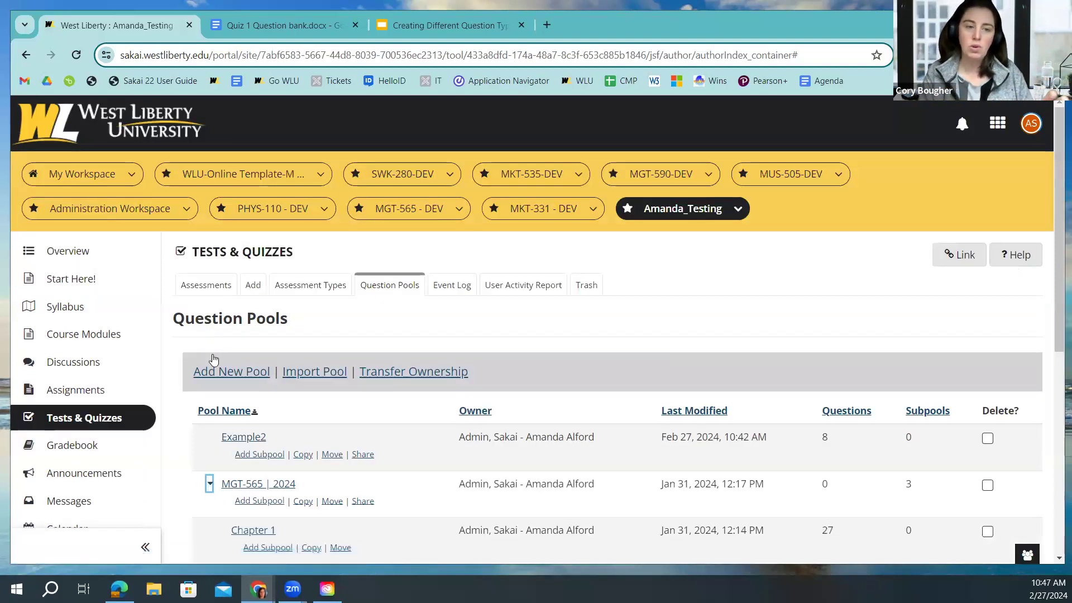
pyautogui.scroll(-2, 213, 358)
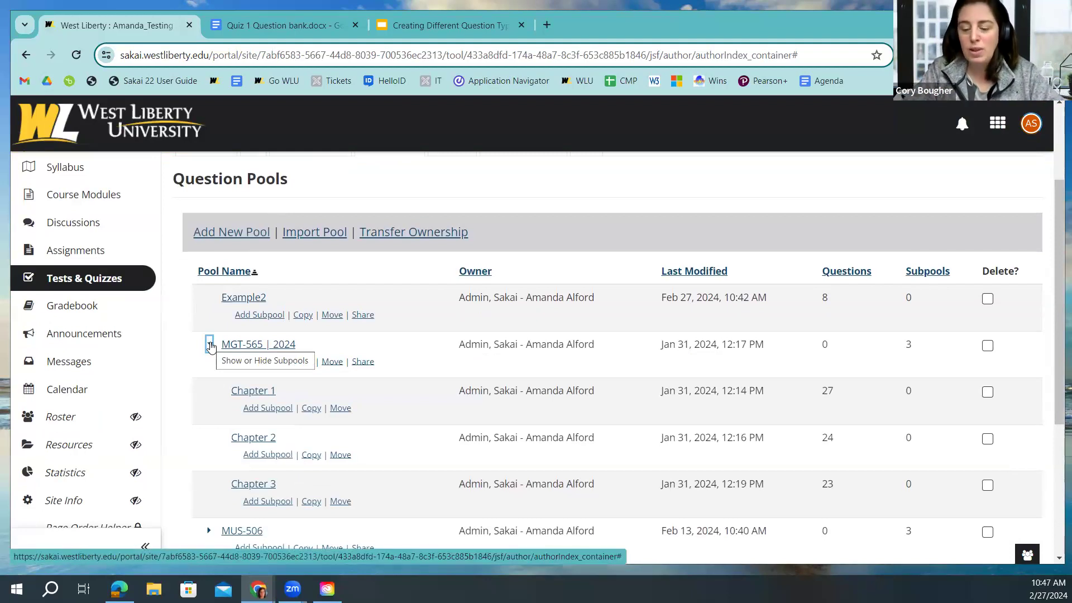
pyautogui.click(211, 346)
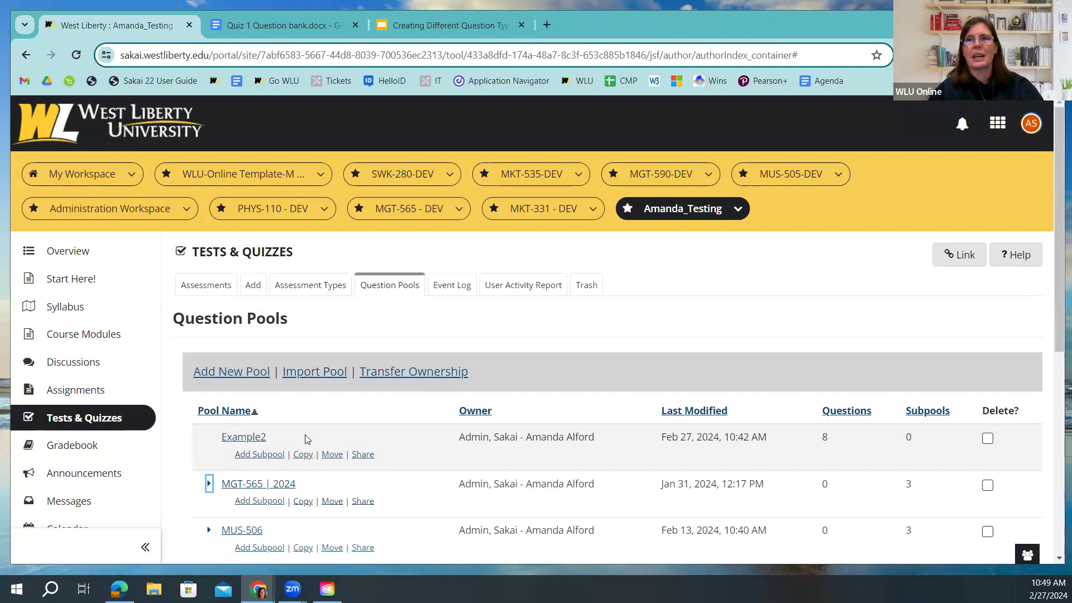
# Move the Example2 question pool into the MGT-565 | 2024 pool and check it among the subpools
pyautogui.click(333, 456)
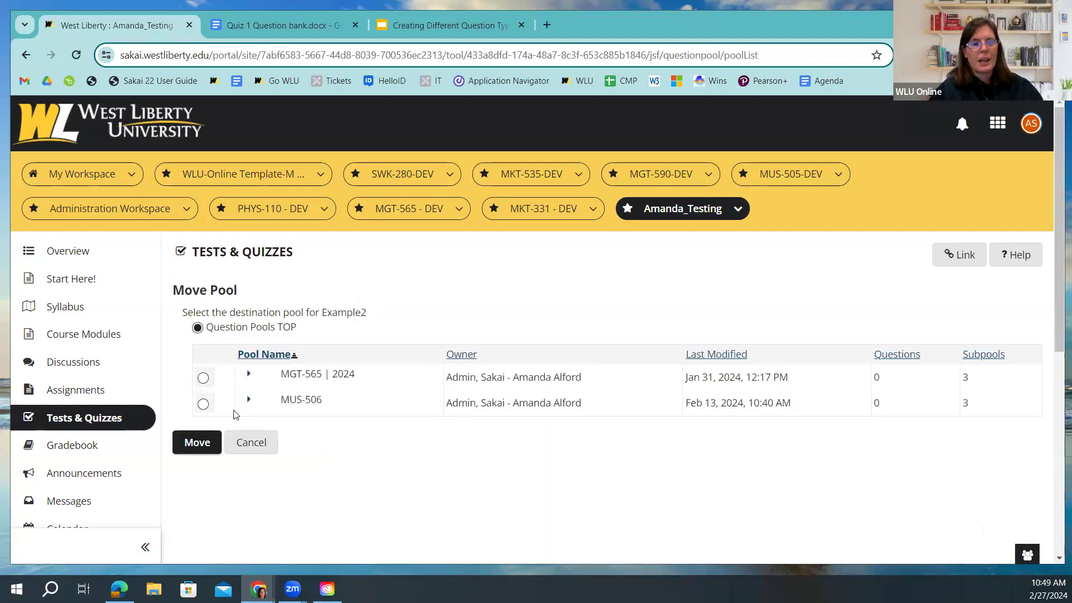
pyautogui.click(249, 374)
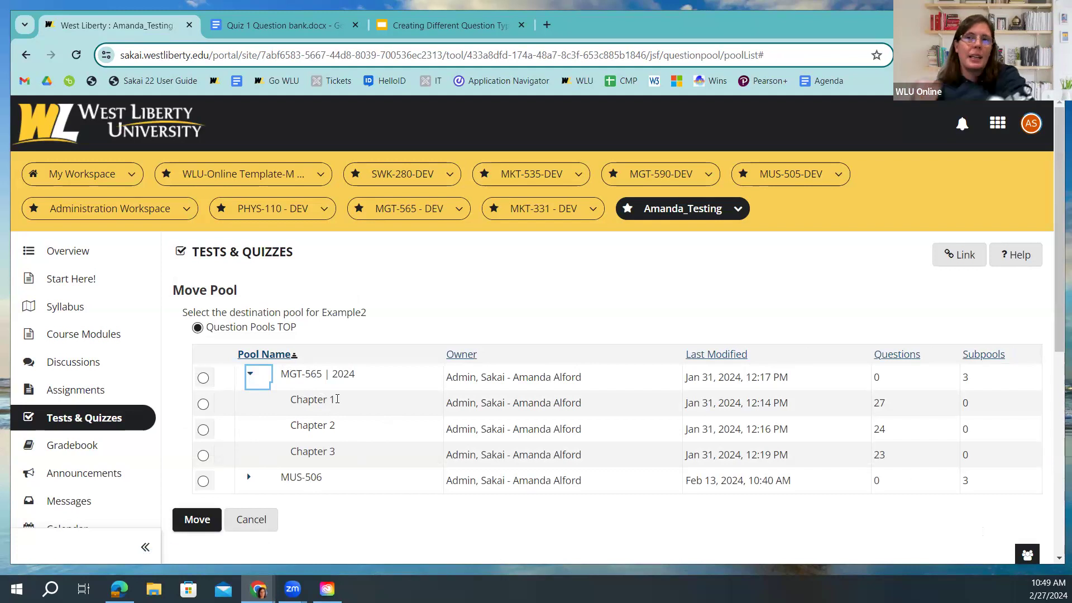
pyautogui.click(203, 406)
pyautogui.click(203, 378)
pyautogui.click(197, 519)
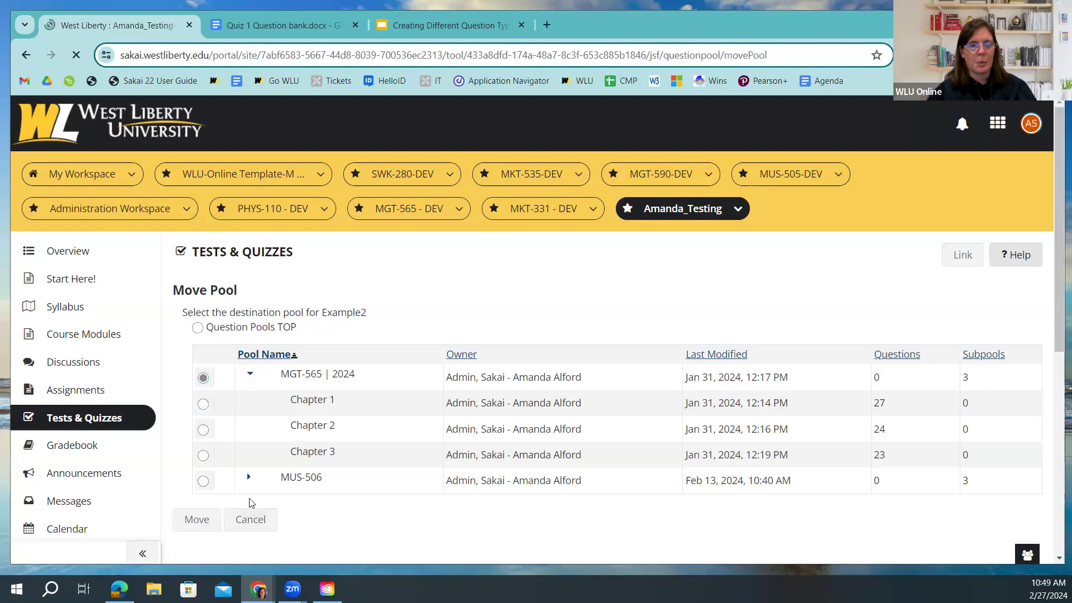
pyautogui.click(209, 438)
pyautogui.scroll(-3, 227, 472)
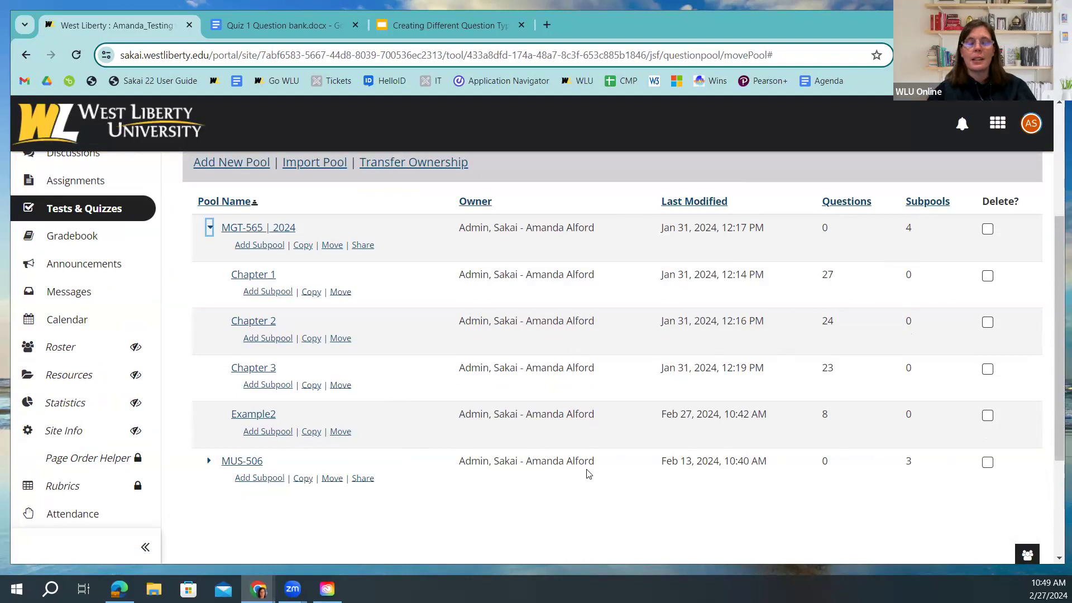
pyautogui.scroll(5, 556, 475)
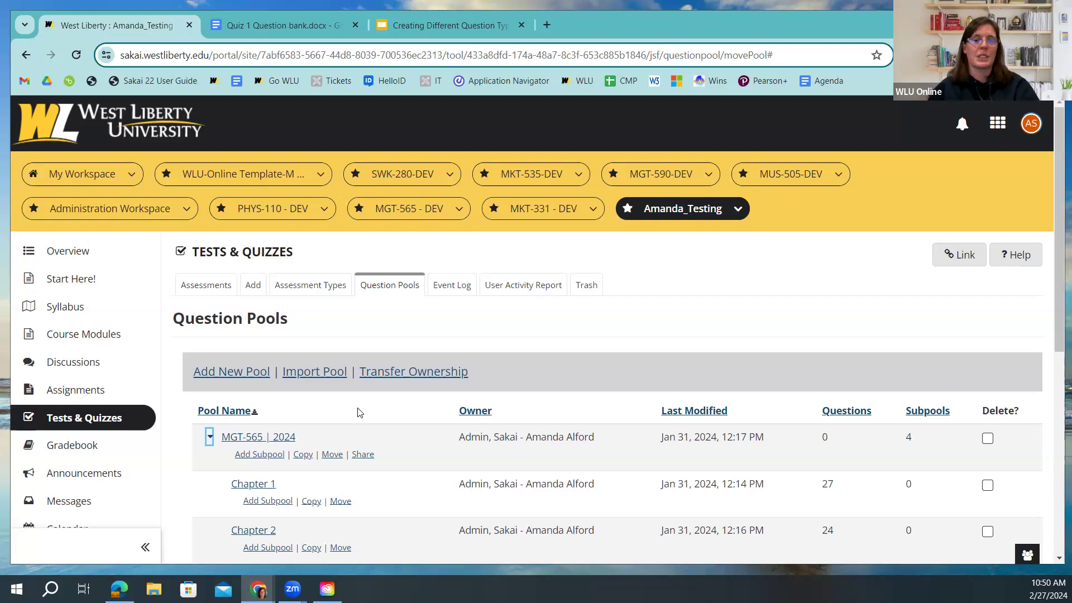
pyautogui.scroll(-3, 550, 380)
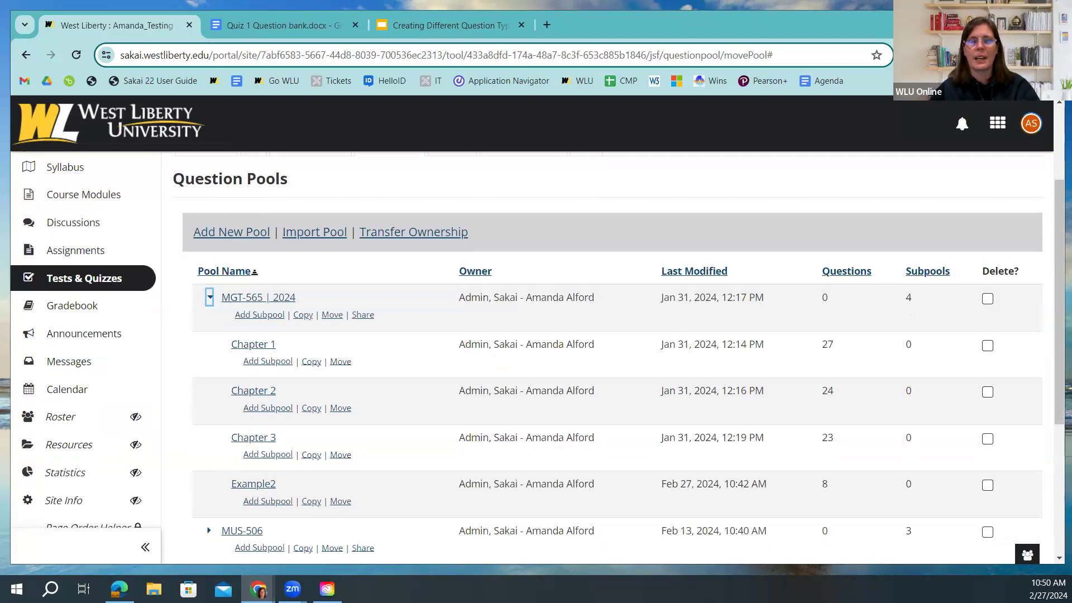
# Return to the assessment list and open the settings of the Example1 draft
pyautogui.click(438, 26)
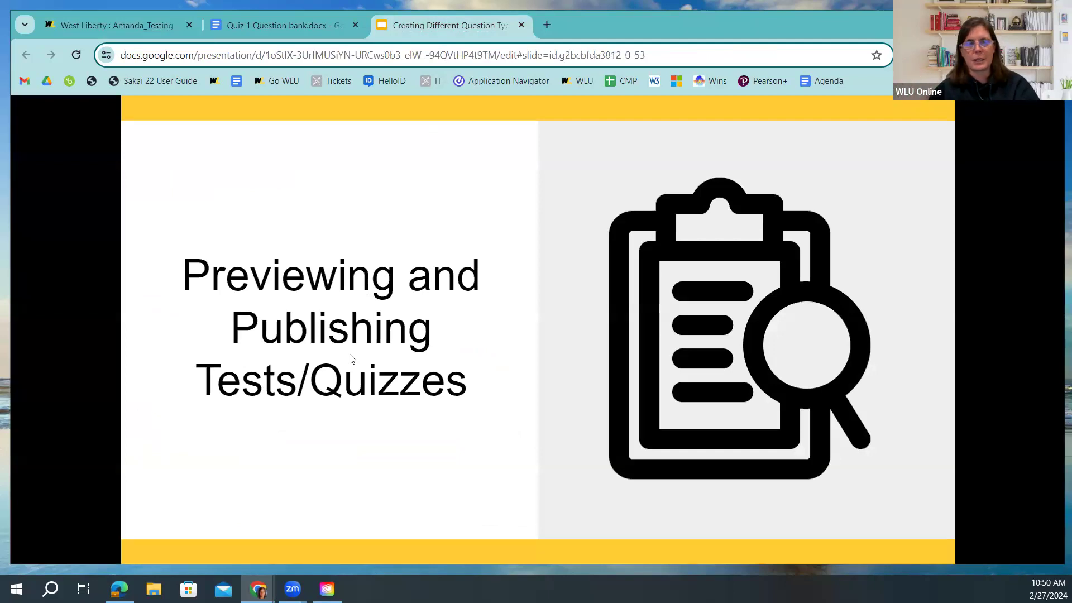
pyautogui.click(126, 25)
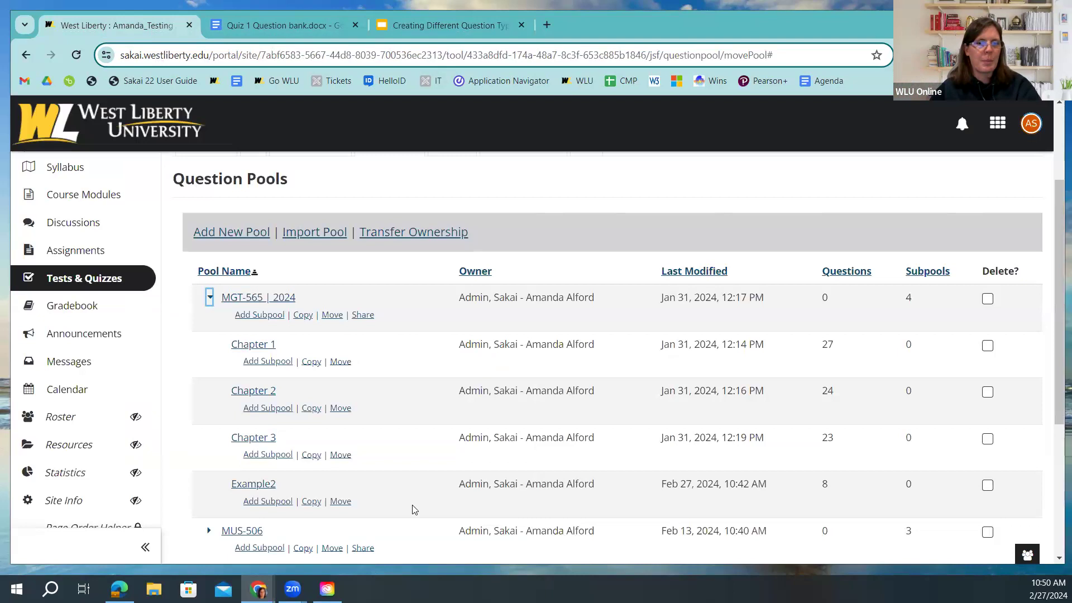
pyautogui.scroll(3, 376, 407)
pyautogui.click(219, 285)
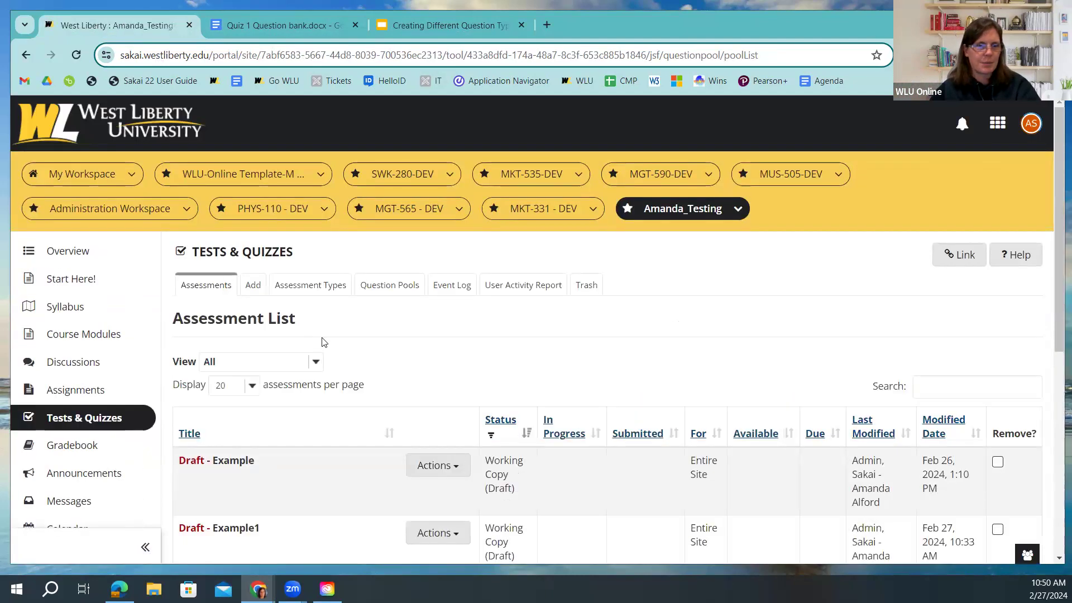
pyautogui.scroll(-4, 418, 364)
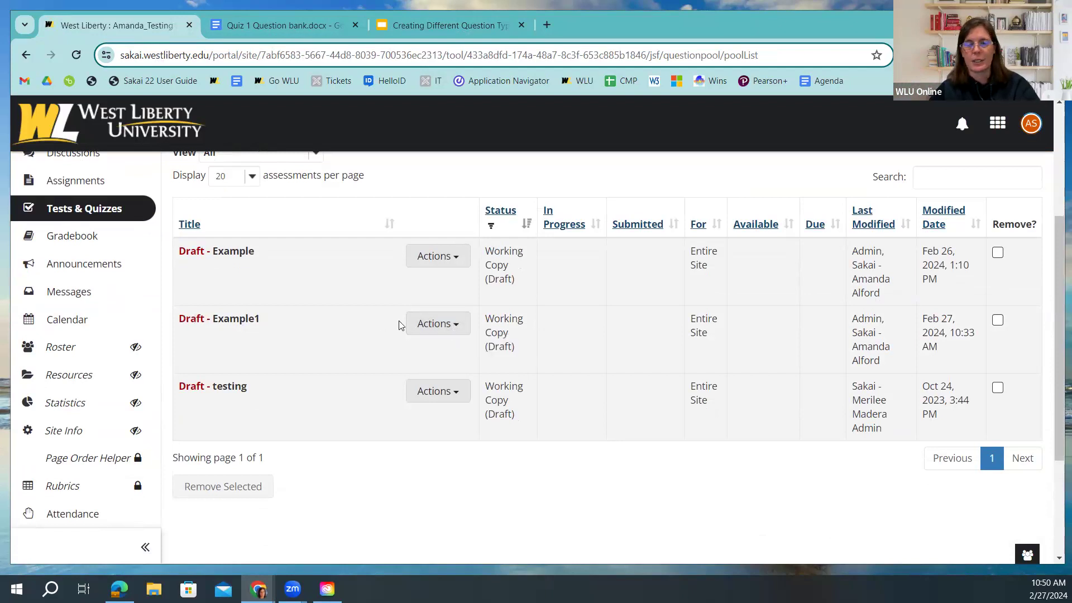
pyautogui.click(460, 326)
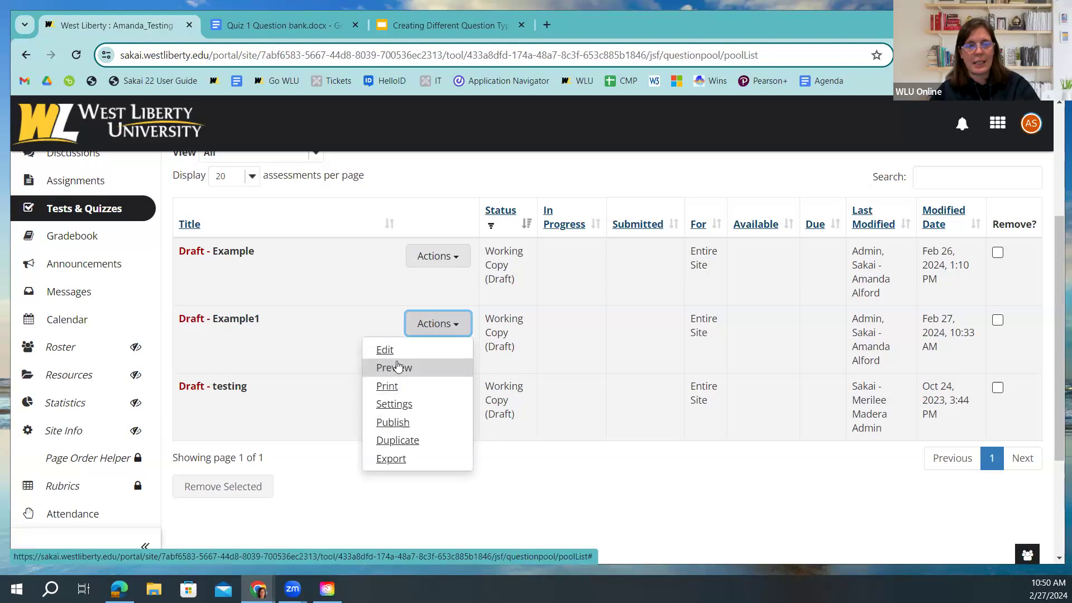
pyautogui.click(385, 404)
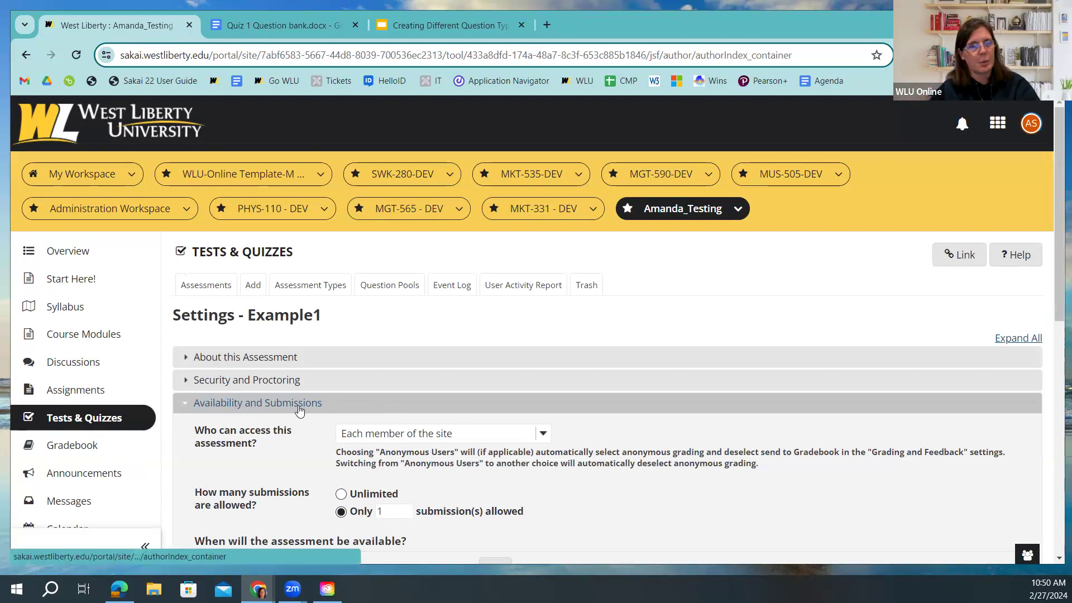
# Examine Example1's availability and submission settings, including the available date calendar, submission deadline, timing, auto-submit and notification options
pyautogui.scroll(-3, 302, 402)
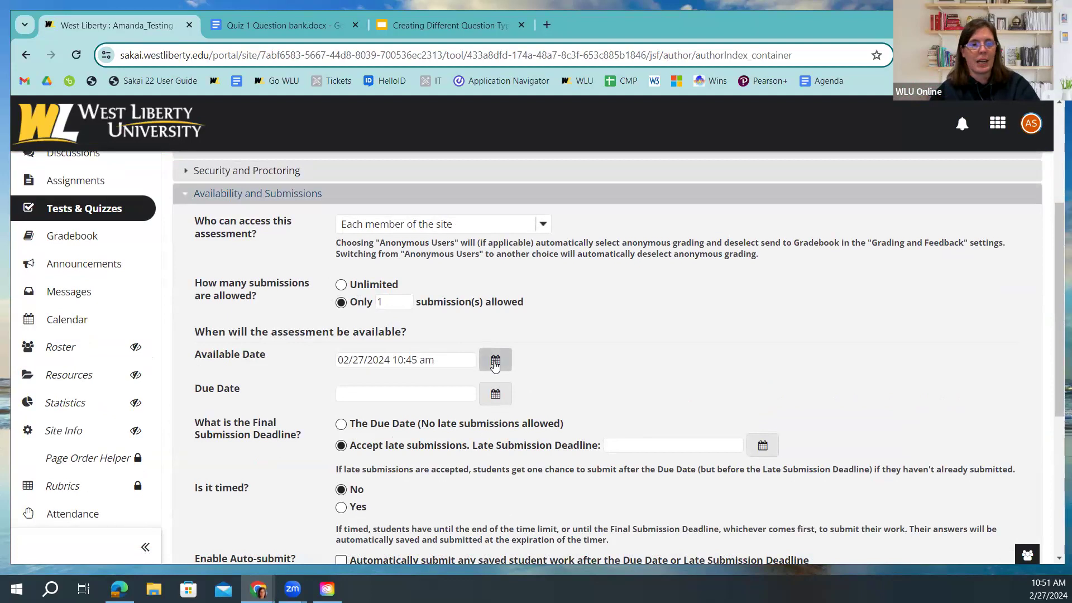
pyautogui.click(495, 359)
pyautogui.scroll(1, 477, 214)
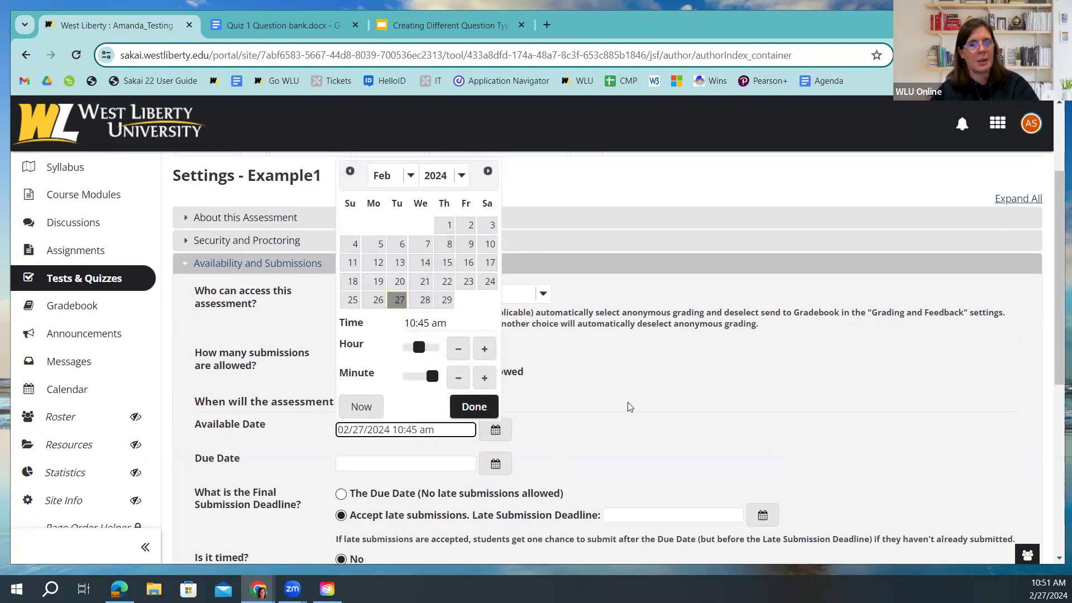
pyautogui.click(470, 406)
pyautogui.scroll(-1, 288, 441)
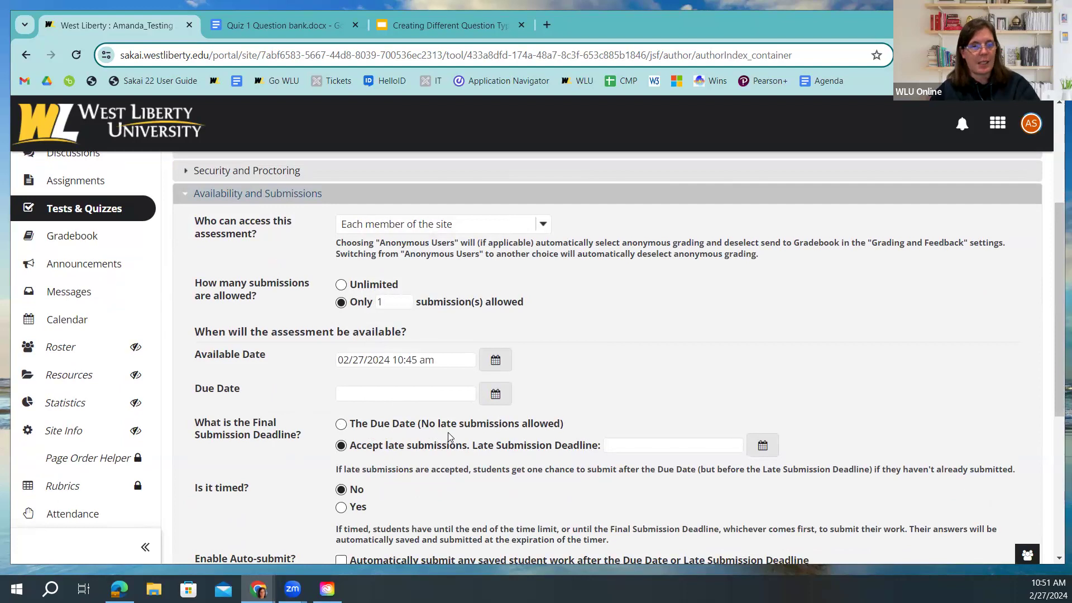
pyautogui.scroll(-1, 355, 451)
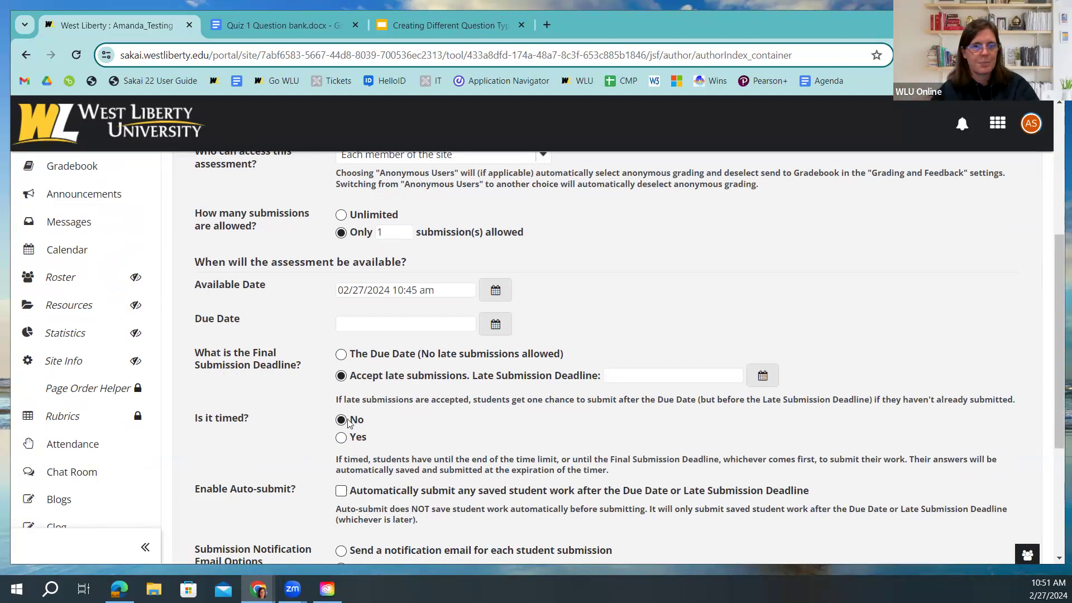
pyautogui.scroll(-1, 320, 408)
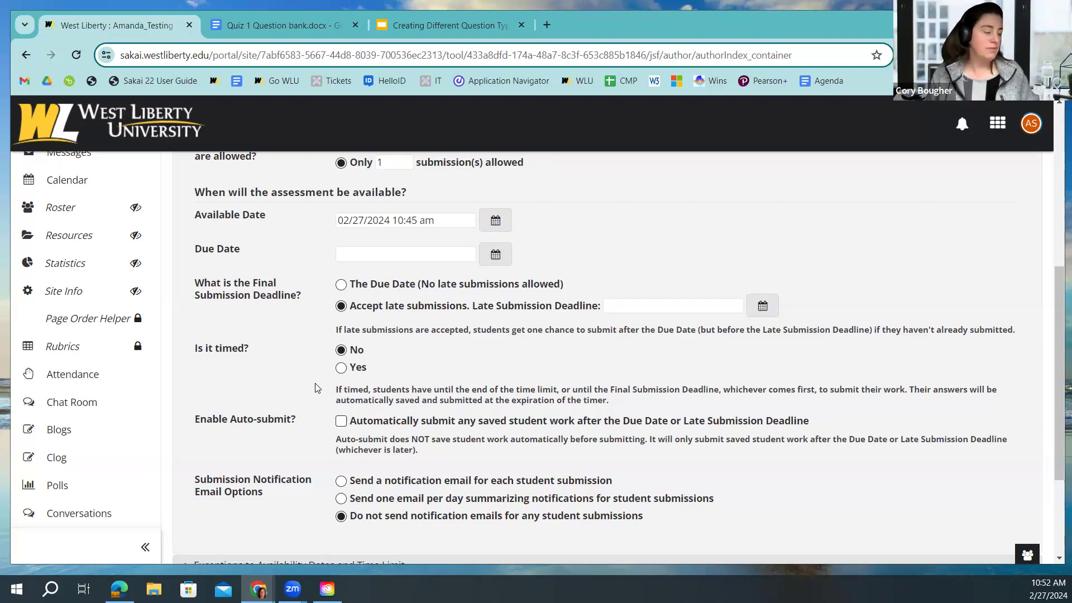
# Open the exceptions to availability dates and time limit and examine the user, group, date and time limit options for a new exception
pyautogui.scroll(-3, 316, 387)
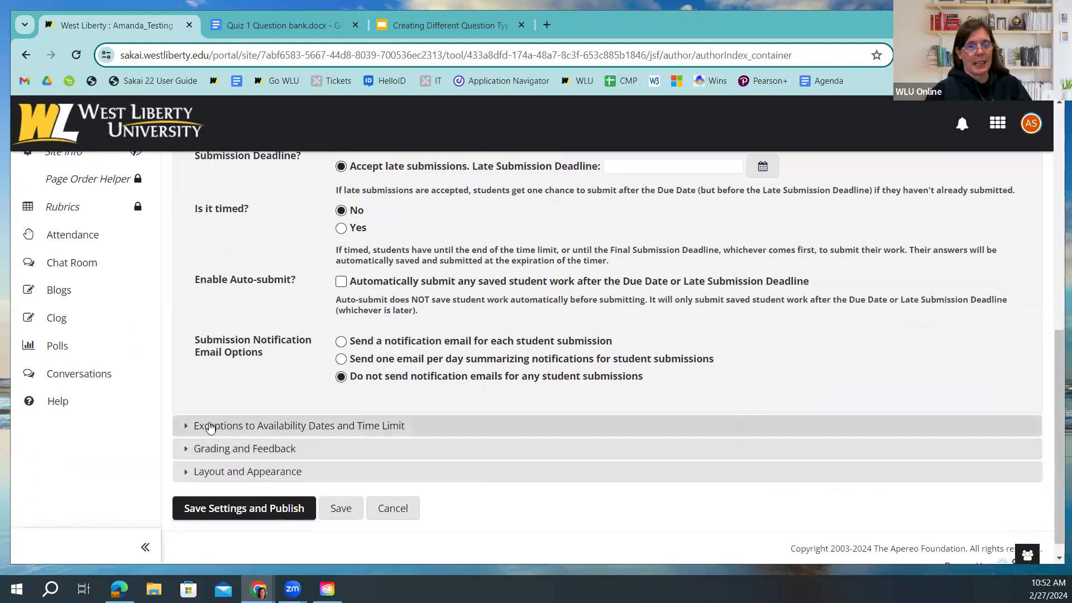
pyautogui.click(188, 427)
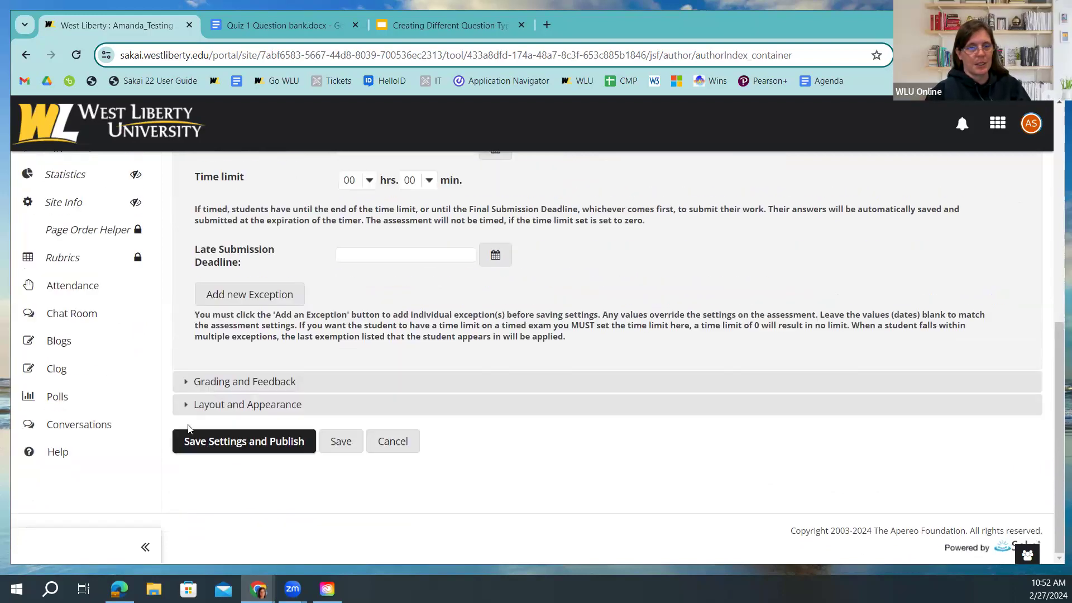
pyautogui.scroll(4, 280, 368)
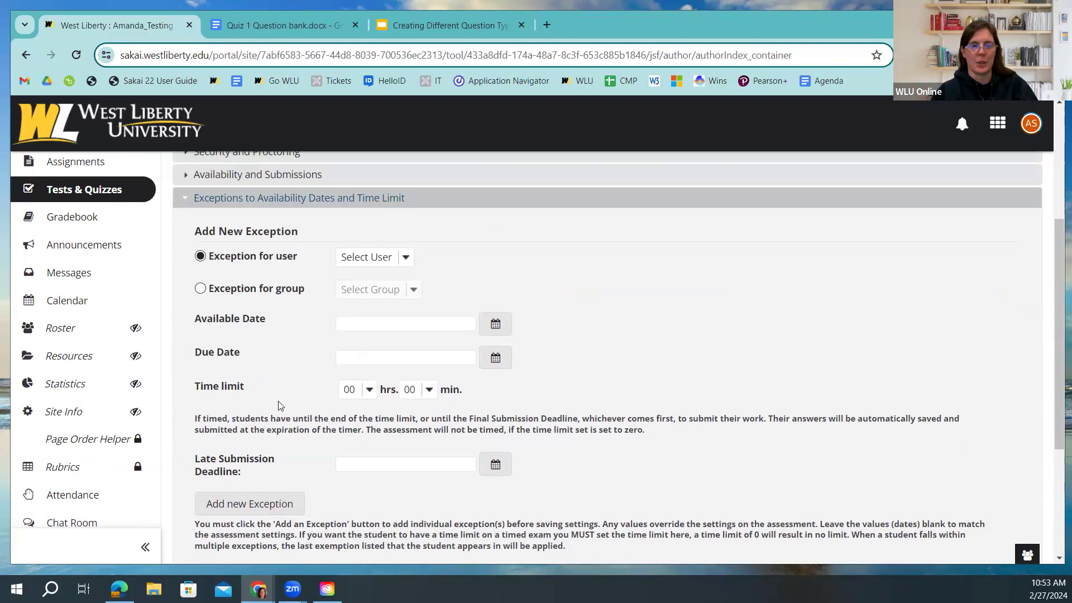
pyautogui.scroll(-1, 316, 429)
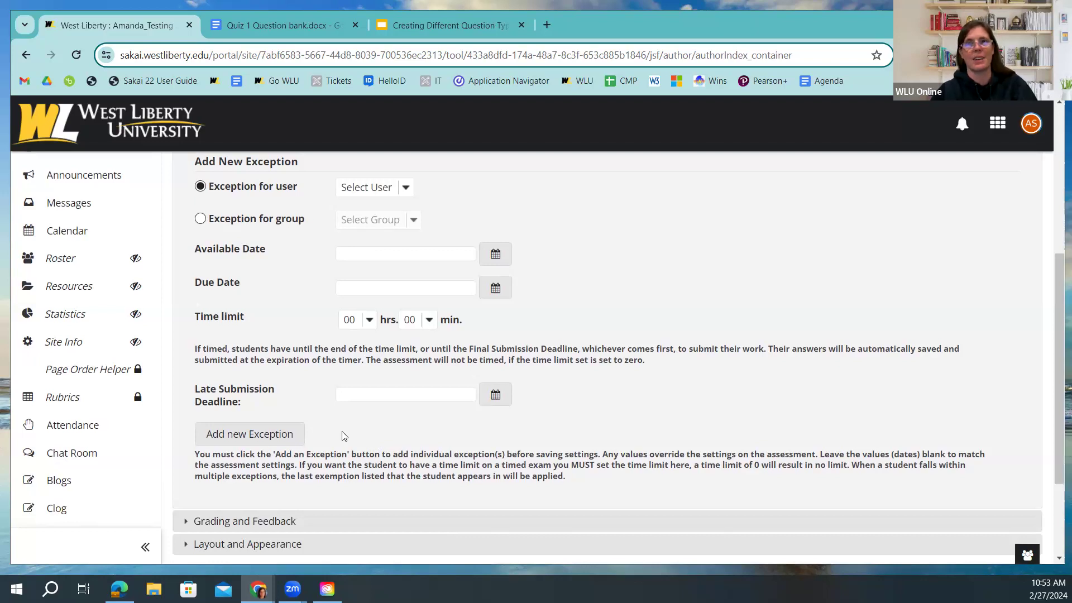
# Open Example1's grading and feedback settings and examine the scoring, anonymous grading, Gradebook and feedback options
pyautogui.scroll(-2, 343, 435)
pyautogui.click(187, 380)
pyautogui.scroll(-5, 290, 282)
pyautogui.scroll(3, 273, 327)
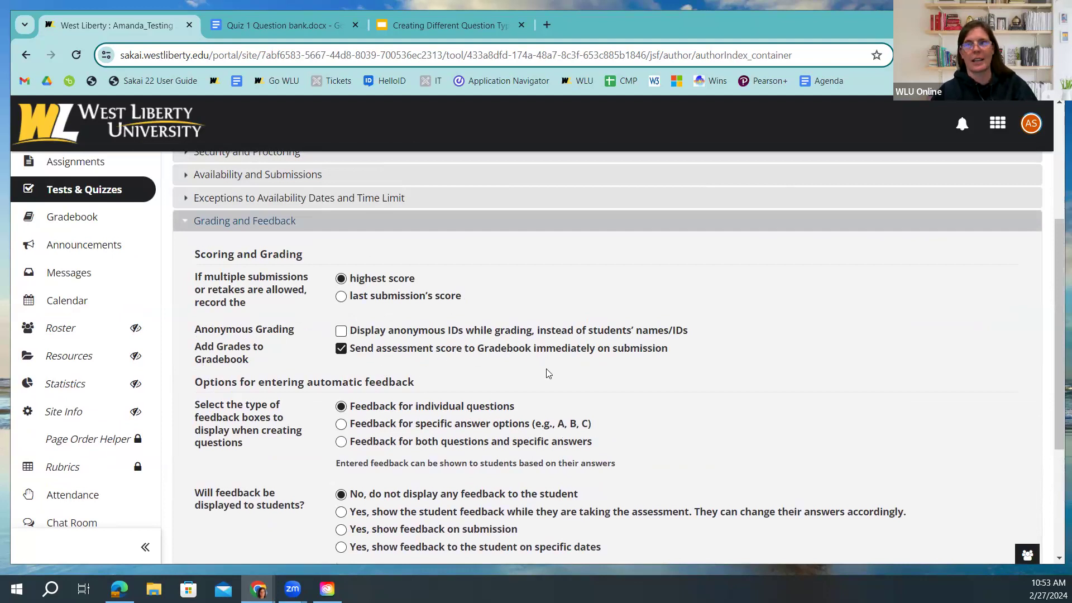
pyautogui.scroll(1, 262, 387)
pyautogui.scroll(4, 262, 387)
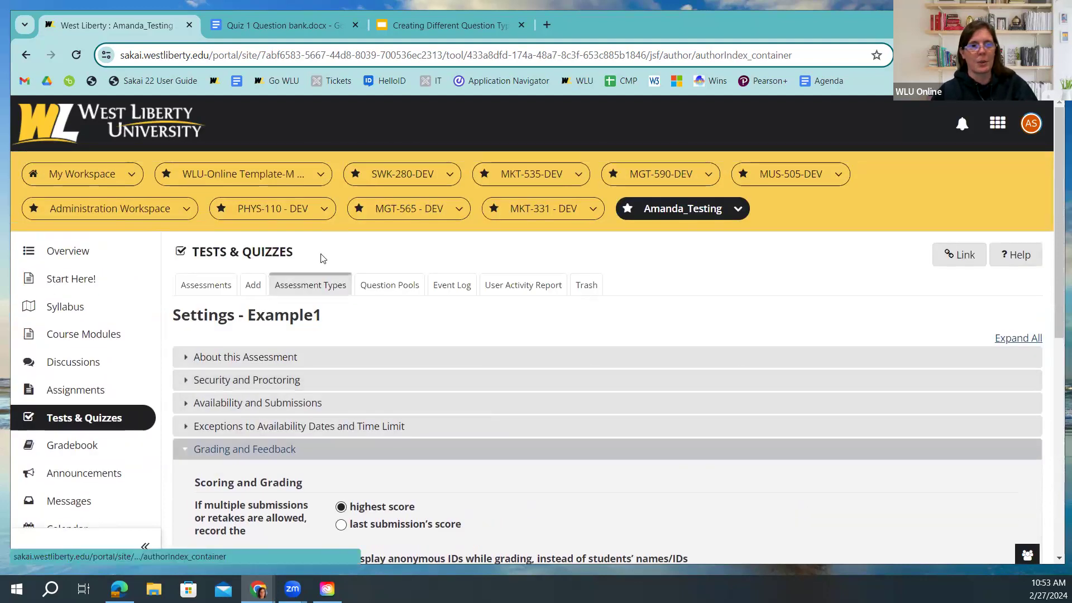
# Go to the Tests & Quizzes of the SWK-280-DEV site and open the settings of the M1: Quiz draft
pyautogui.click(401, 178)
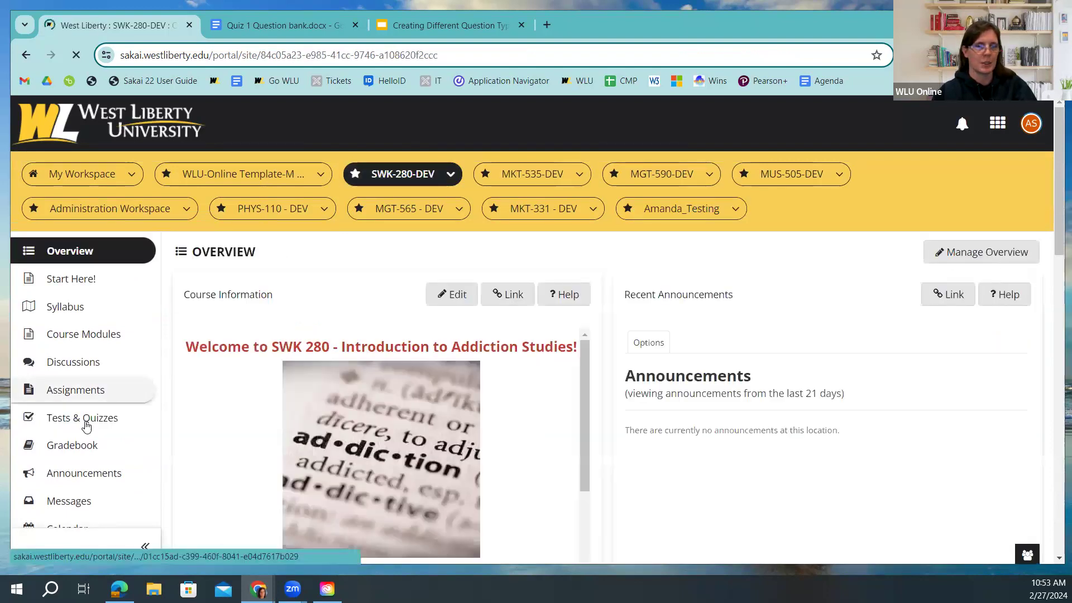
pyautogui.click(74, 427)
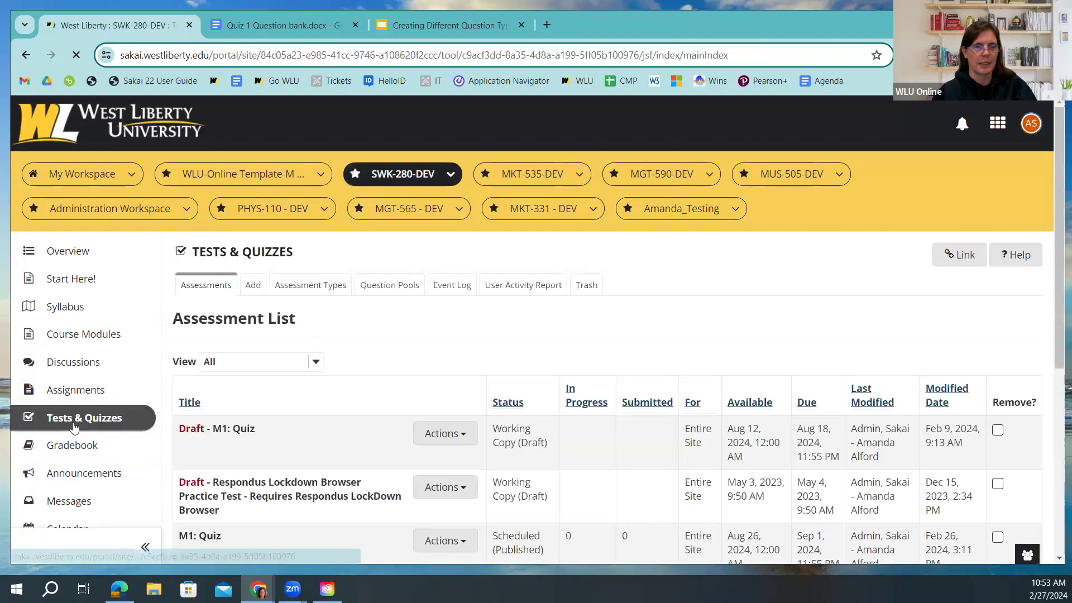
pyautogui.scroll(-4, 372, 409)
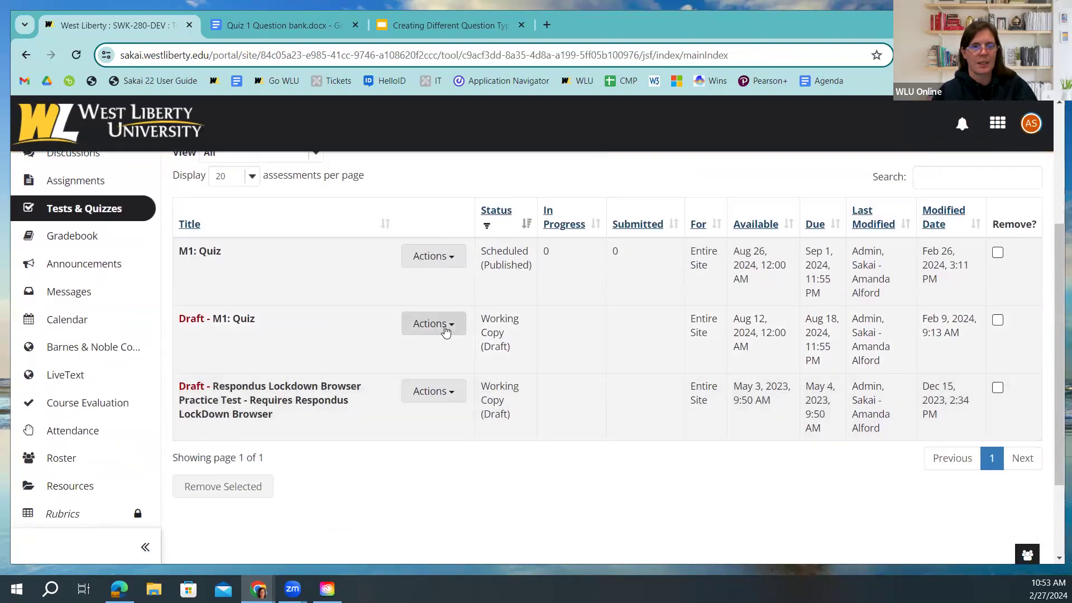
pyautogui.click(451, 325)
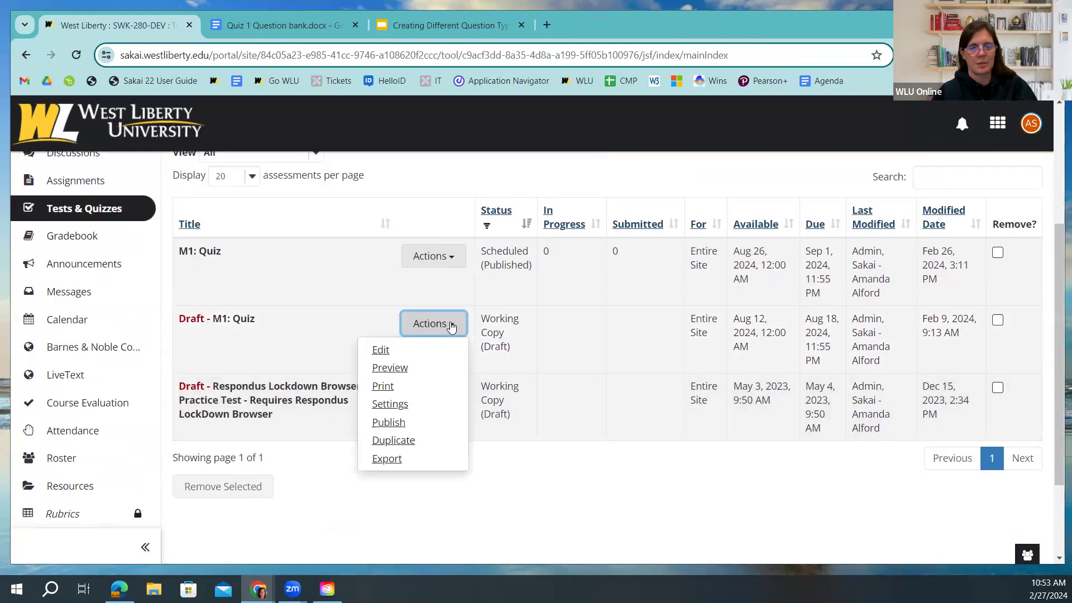
pyautogui.click(389, 403)
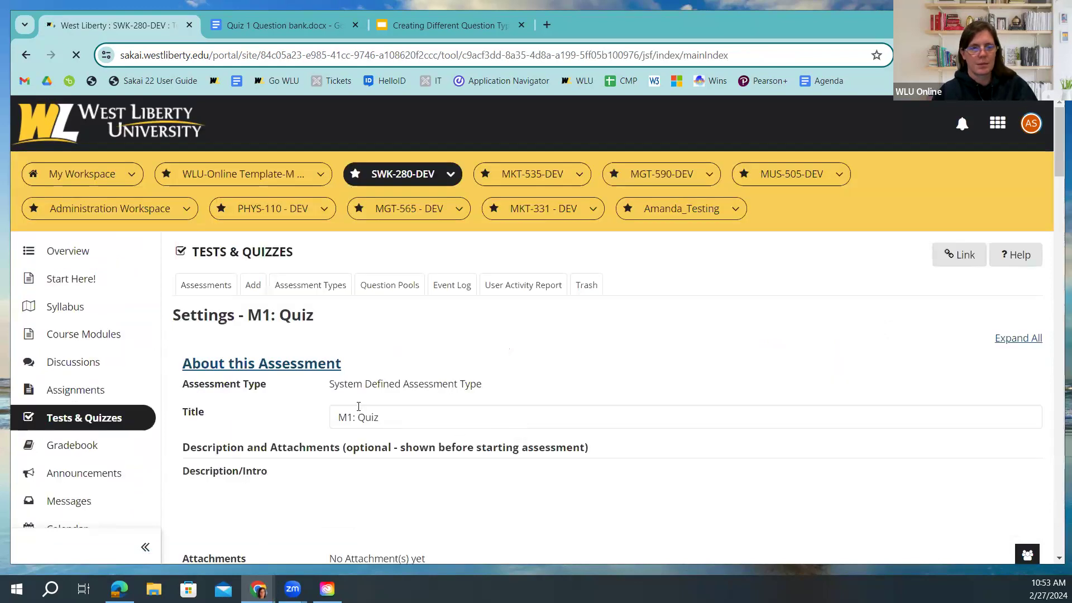
# Examine the M1: Quiz draft's availability dates, final submission deadline, timing, auto-submit and notification settings
pyautogui.scroll(-10, 280, 416)
pyautogui.scroll(6, 279, 410)
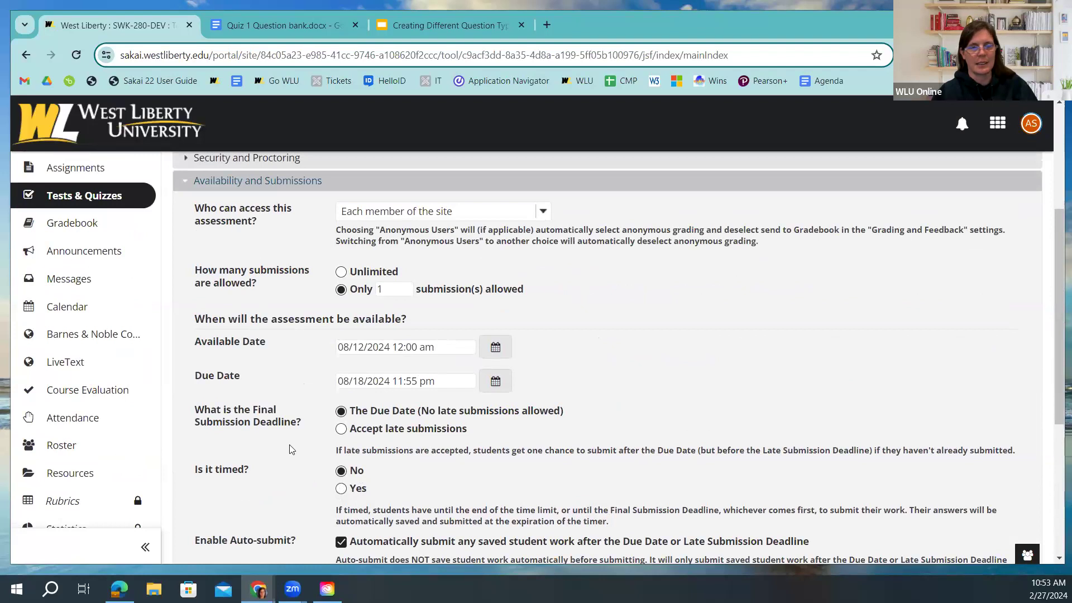
pyautogui.scroll(-3, 301, 441)
pyautogui.scroll(-1, 291, 391)
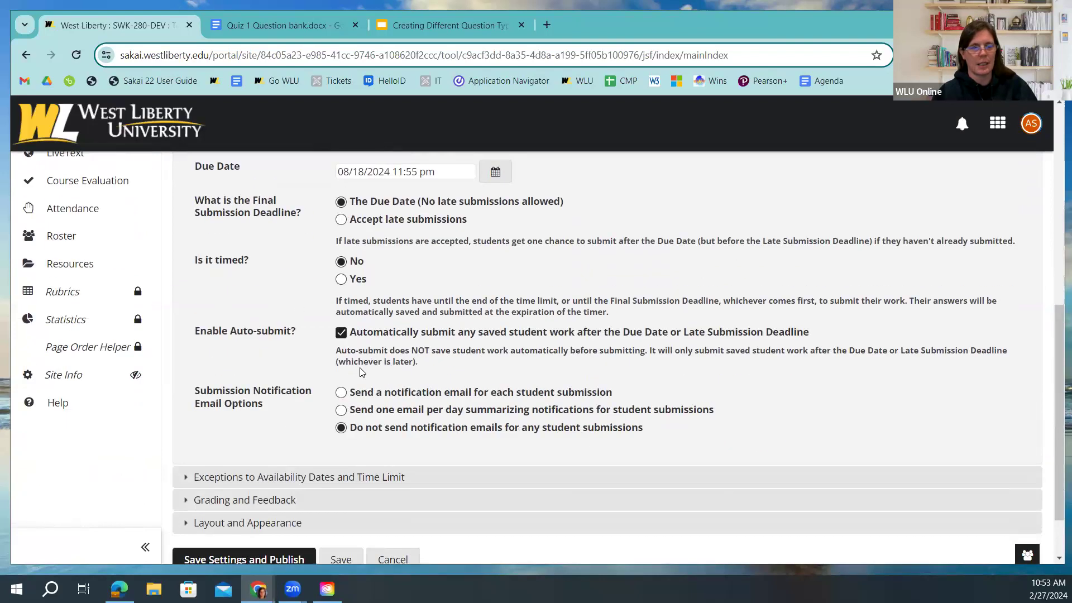
# Examine the draft's grading and feedback settings, keeping Quizzes as the Gradebook category and checking the feedback display options
pyautogui.scroll(-1, 279, 408)
pyautogui.click(186, 433)
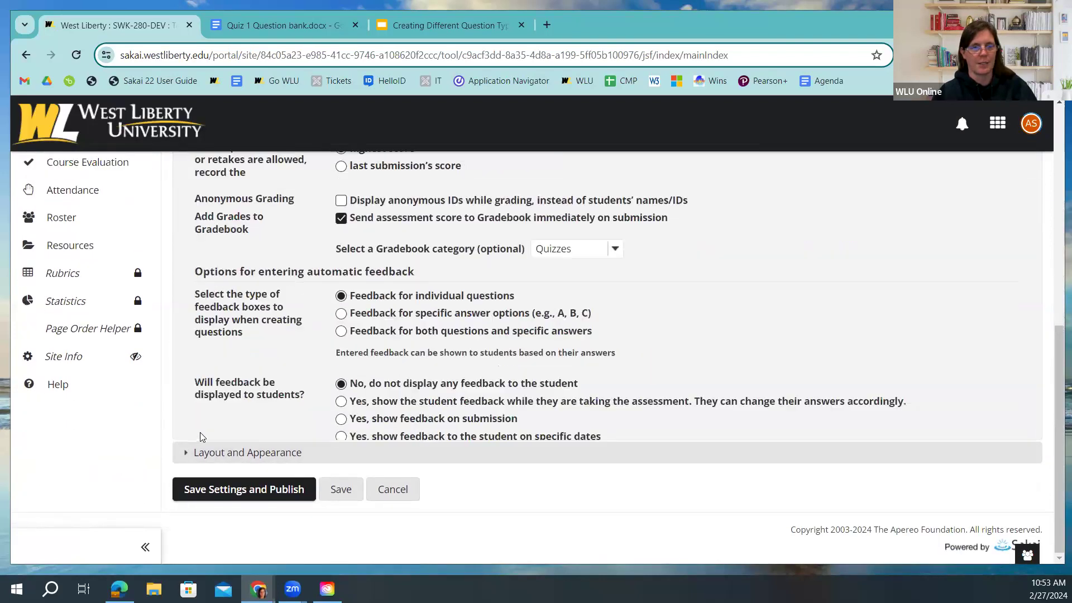
pyautogui.scroll(3, 283, 380)
pyautogui.scroll(3, 296, 371)
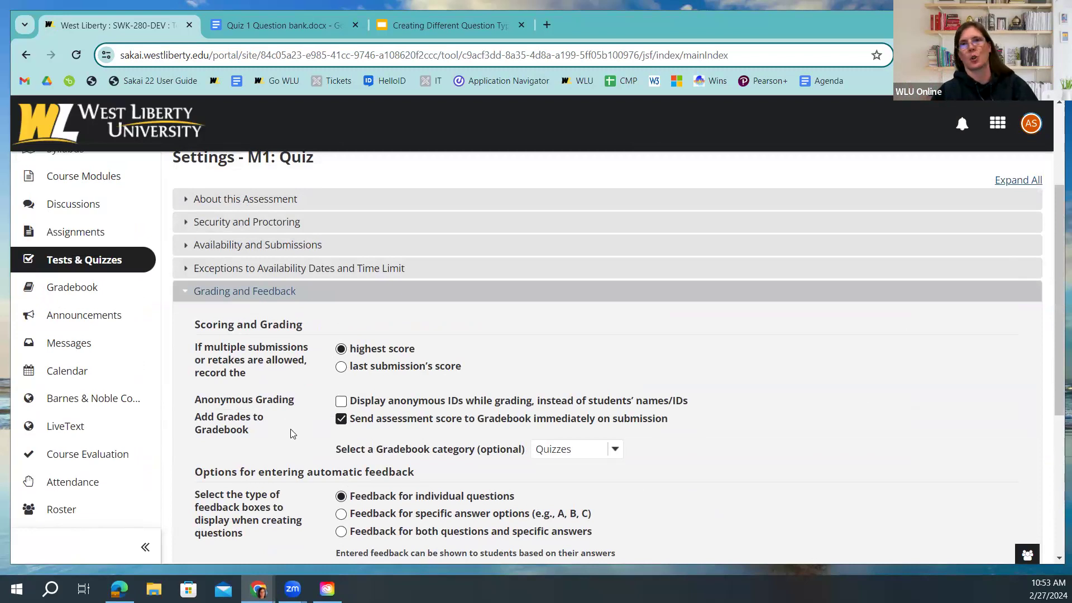
pyautogui.scroll(-3, 291, 434)
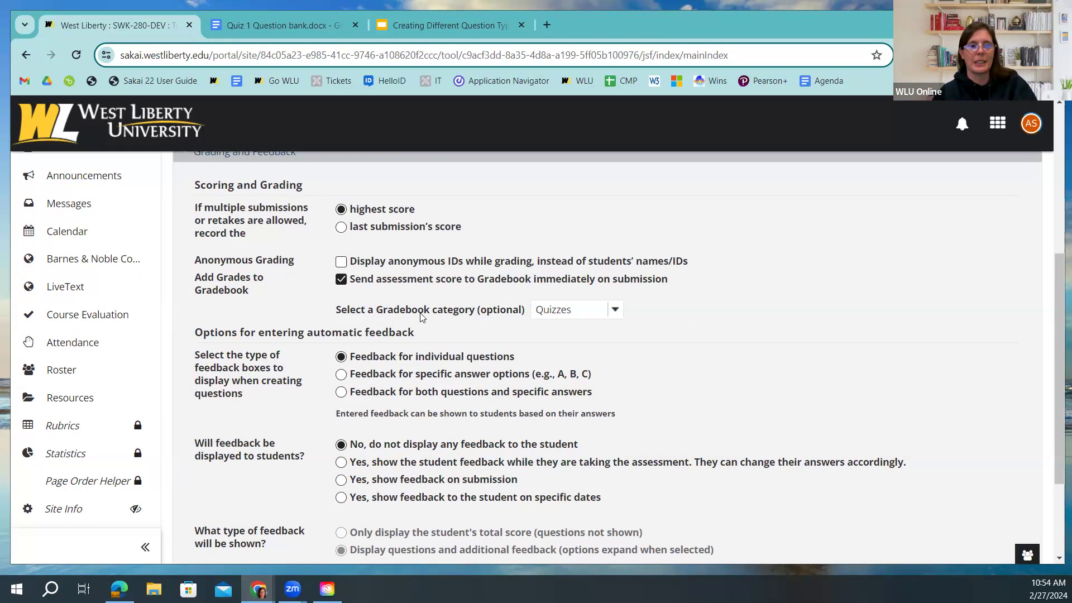
pyautogui.click(614, 311)
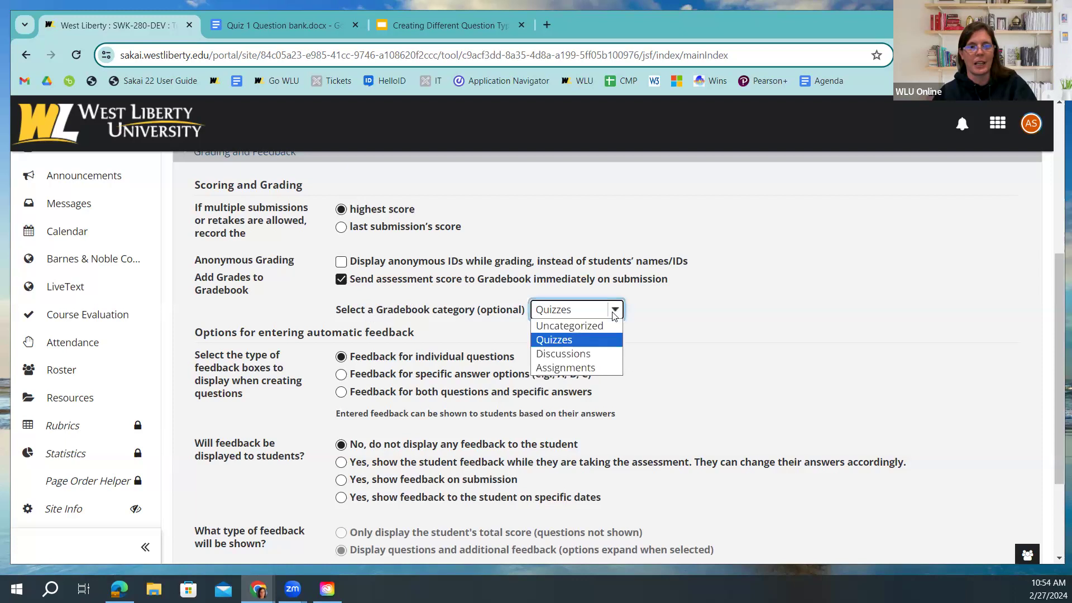
pyautogui.click(568, 341)
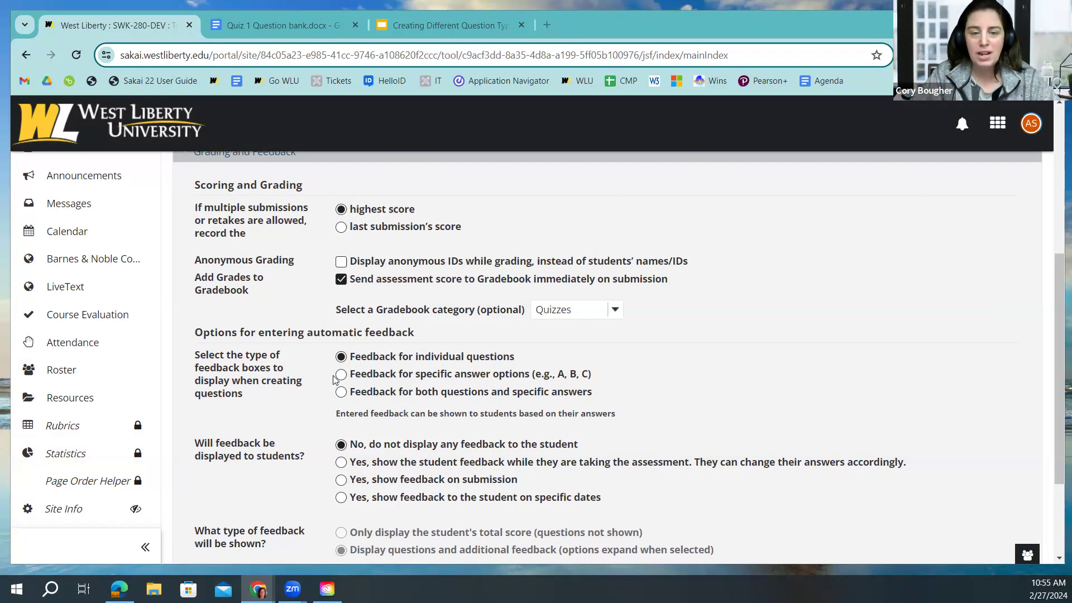
pyautogui.scroll(-1, 333, 380)
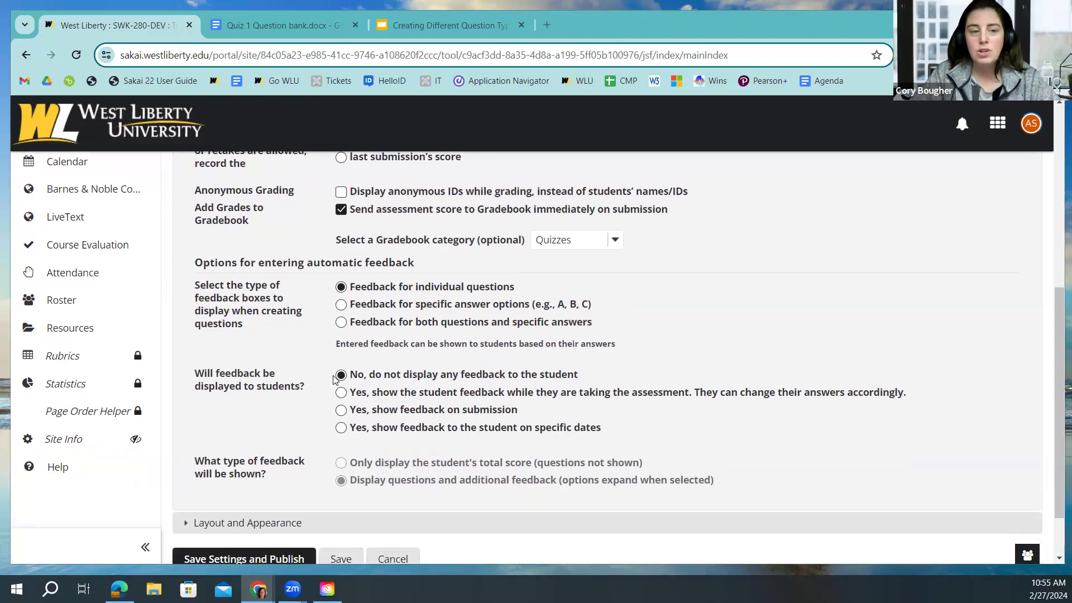
pyautogui.scroll(-1, 334, 379)
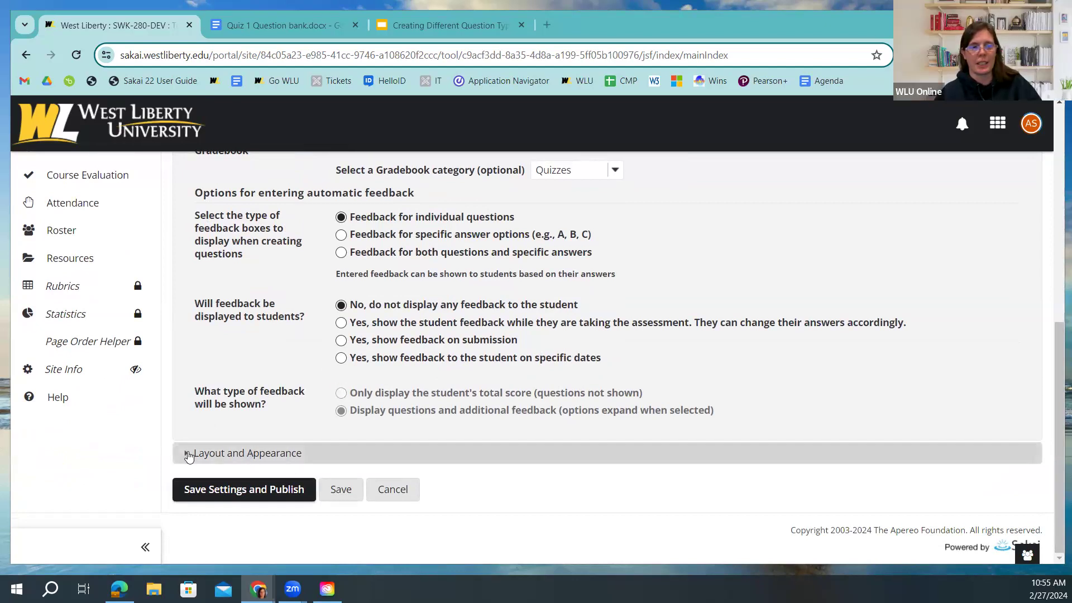
# Open the draft's layout and appearance settings and examine the navigation, question layout, numbering, question score and submission message options
pyautogui.click(185, 453)
pyautogui.scroll(-8, 204, 450)
pyautogui.scroll(2, 239, 427)
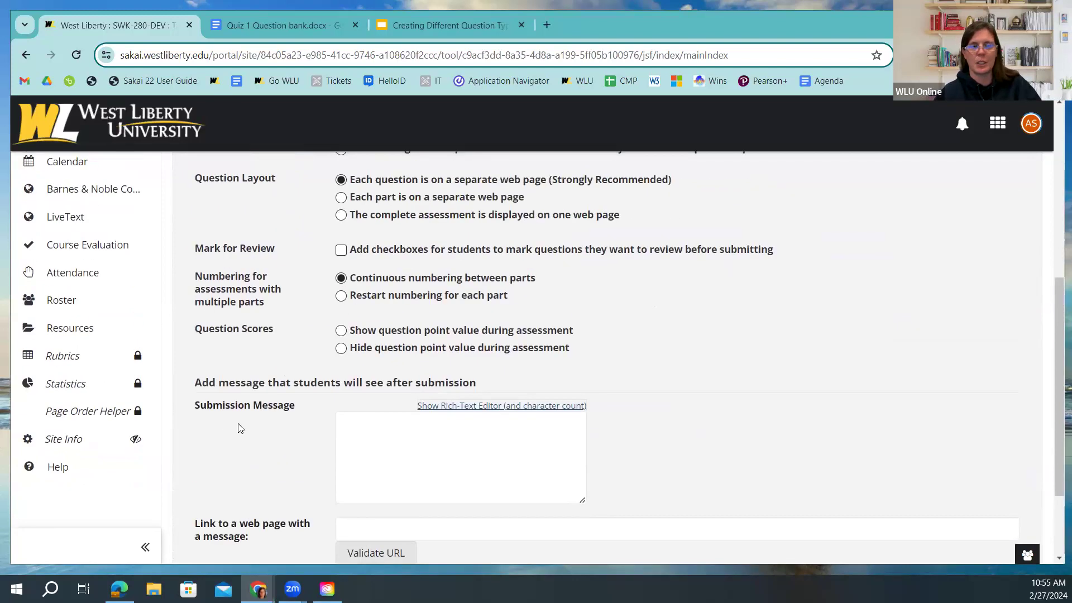
pyautogui.scroll(4, 271, 355)
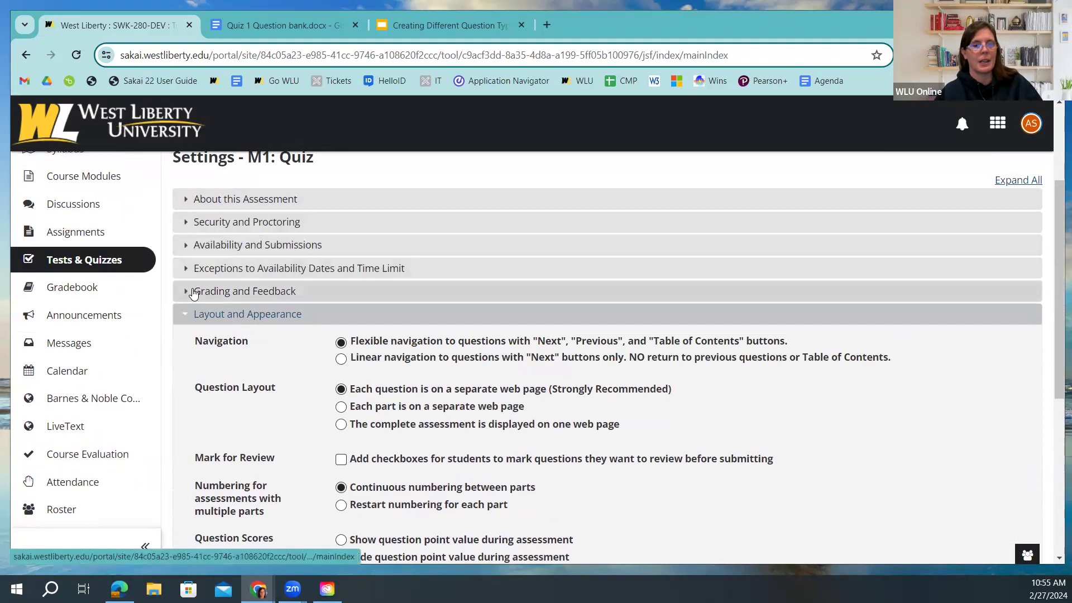
pyautogui.scroll(-3, 271, 313)
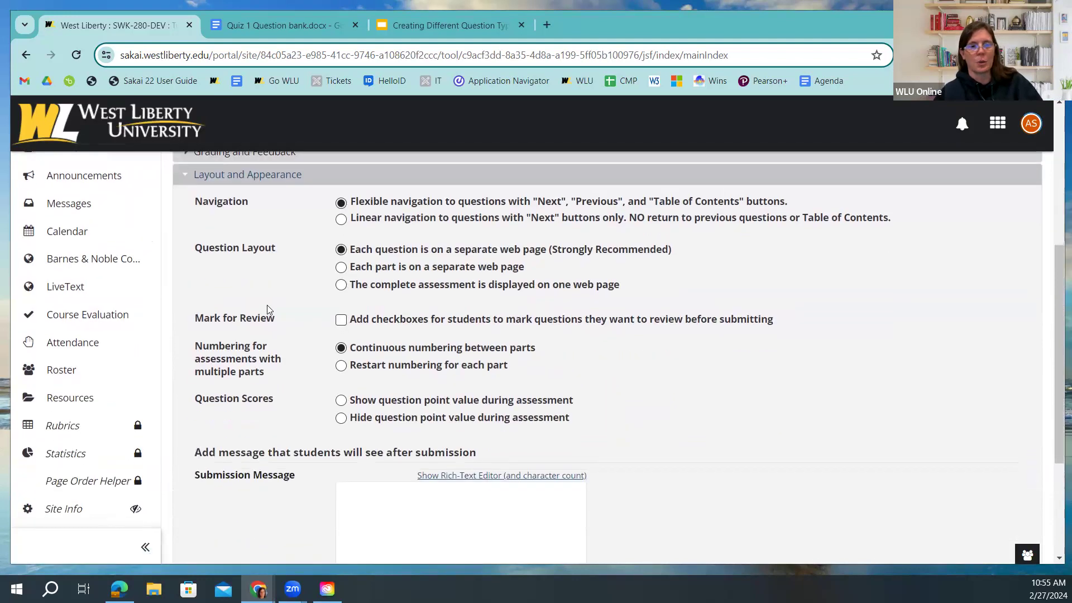
pyautogui.scroll(-3, 311, 390)
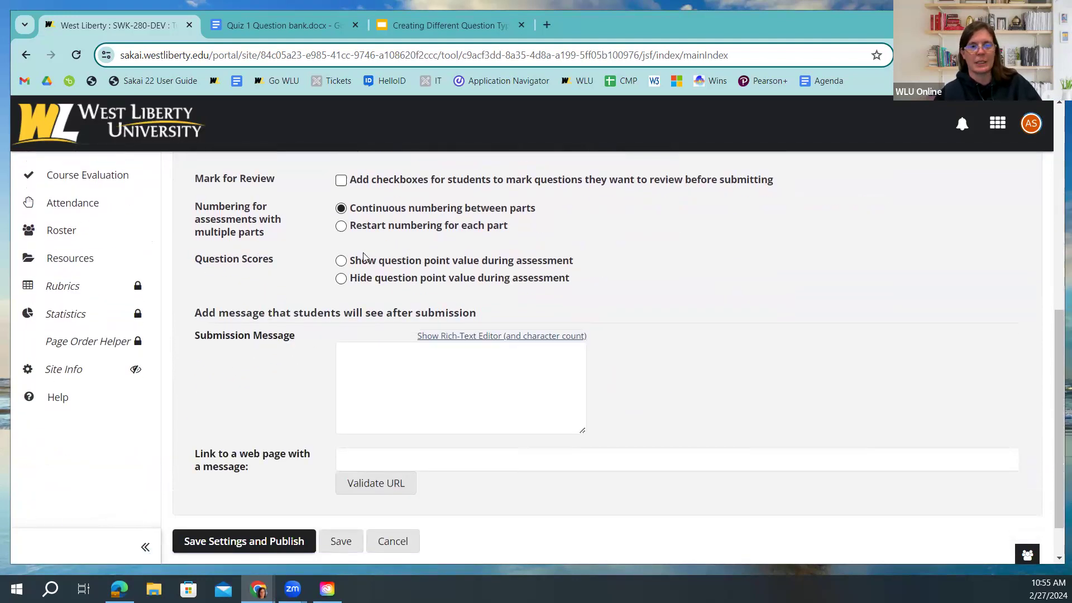
# Try to save and publish the M1: Quiz draft, and save its settings without publishing
pyautogui.click(231, 542)
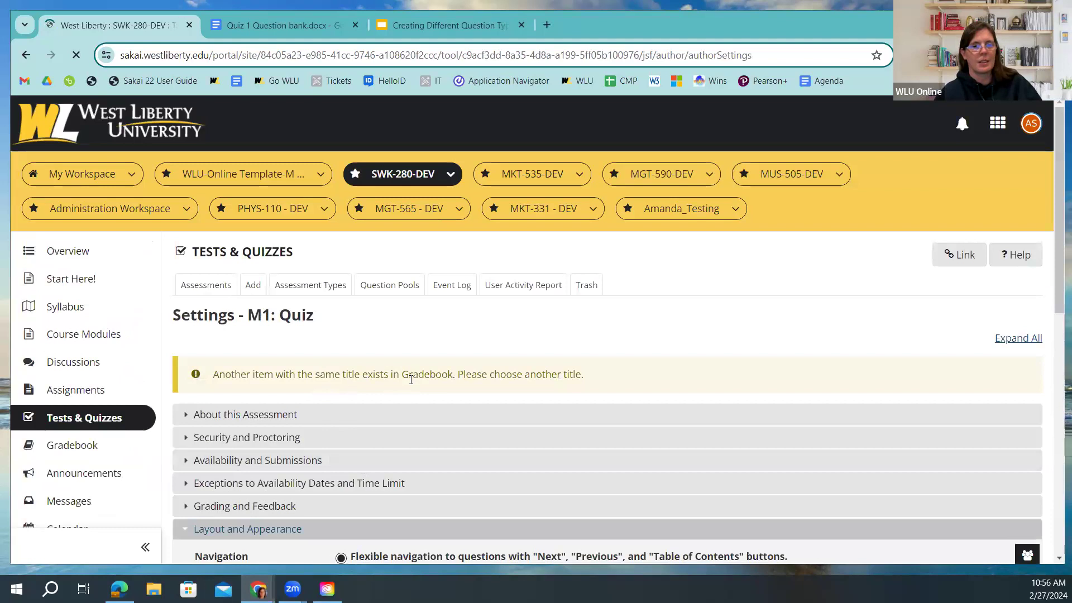
pyautogui.scroll(-10, 451, 400)
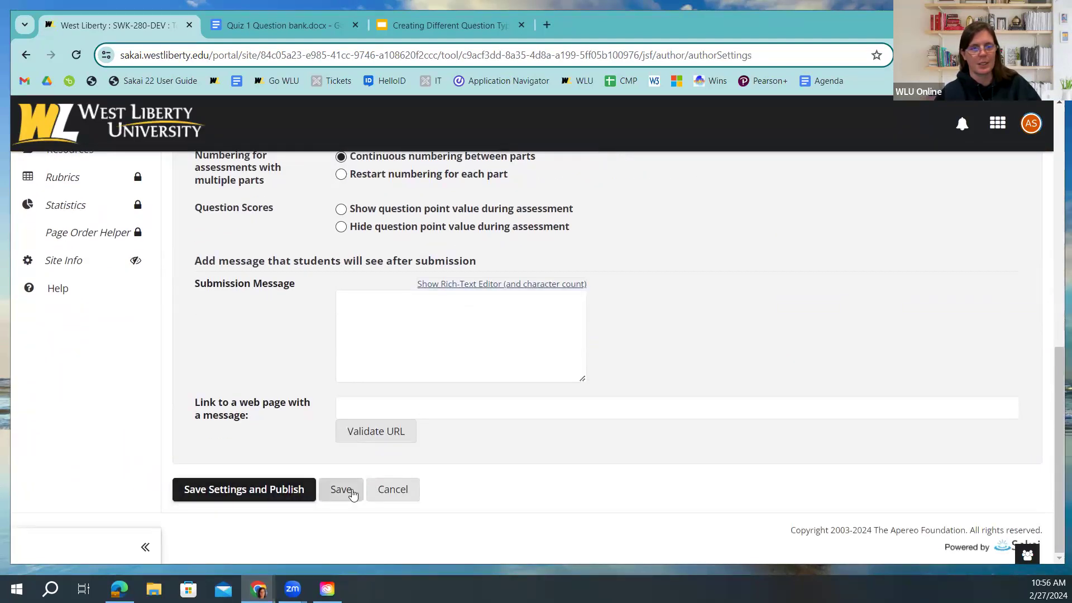
pyautogui.click(349, 489)
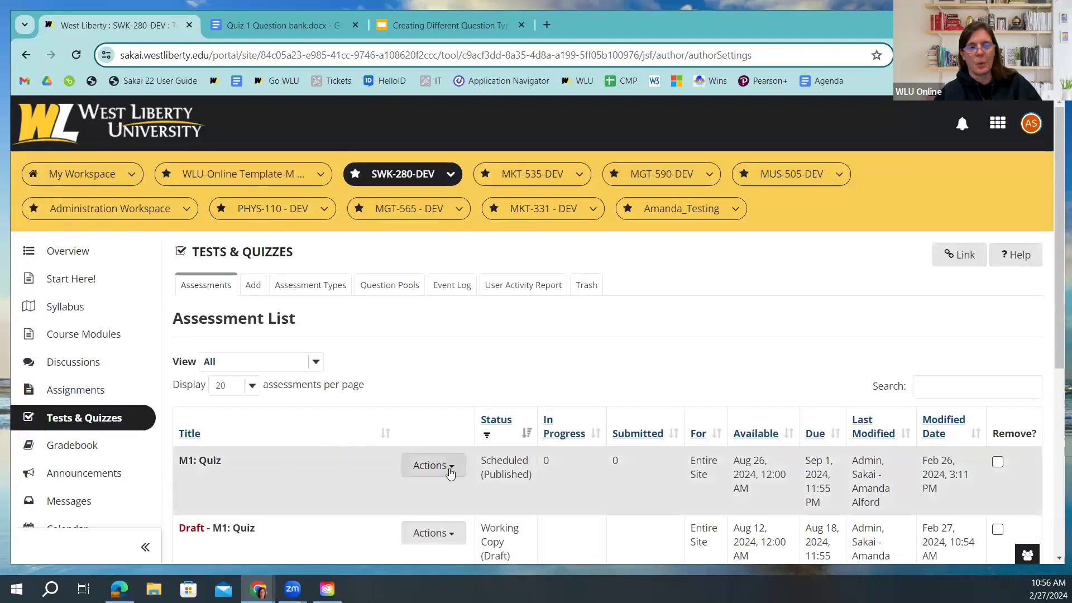
# Open the settings of the published M1: Quiz, check its availability and submission options, and save them
pyautogui.click(451, 469)
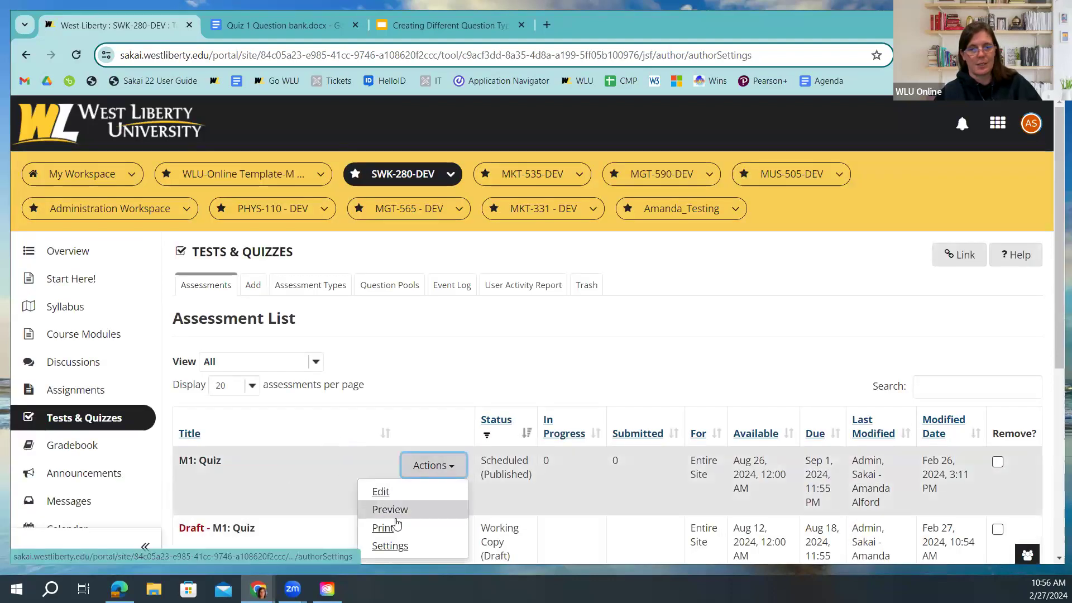
pyautogui.click(390, 546)
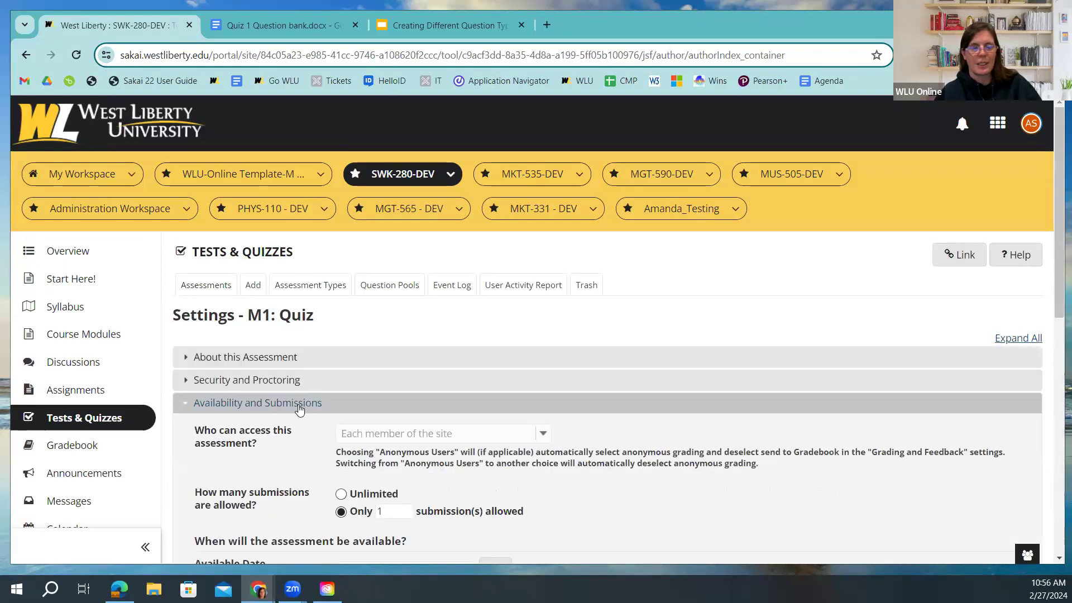
pyautogui.scroll(-5, 301, 408)
pyautogui.scroll(-5, 298, 408)
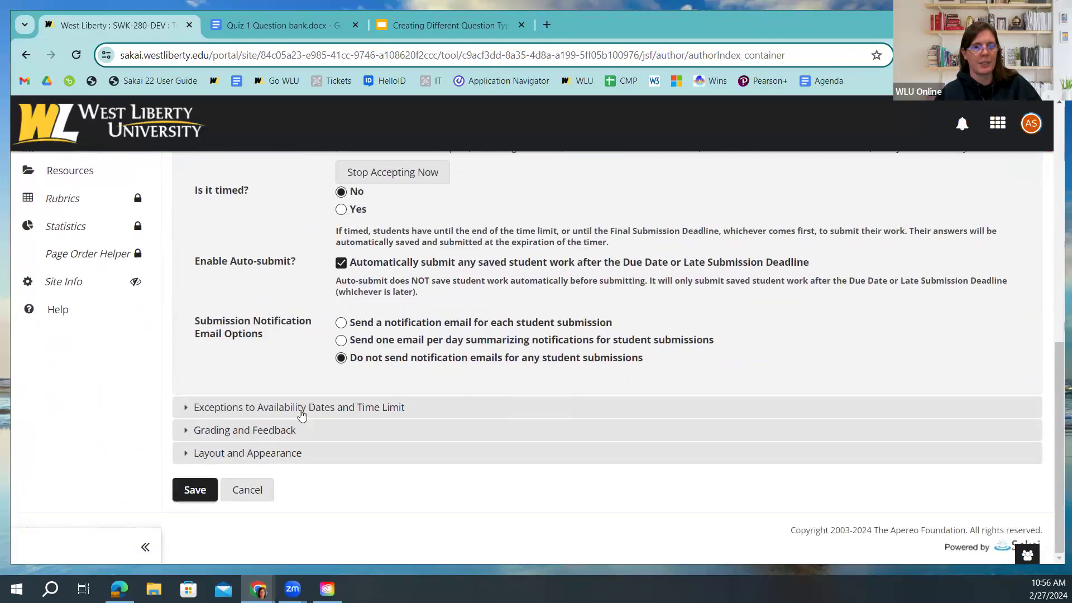
pyautogui.click(197, 491)
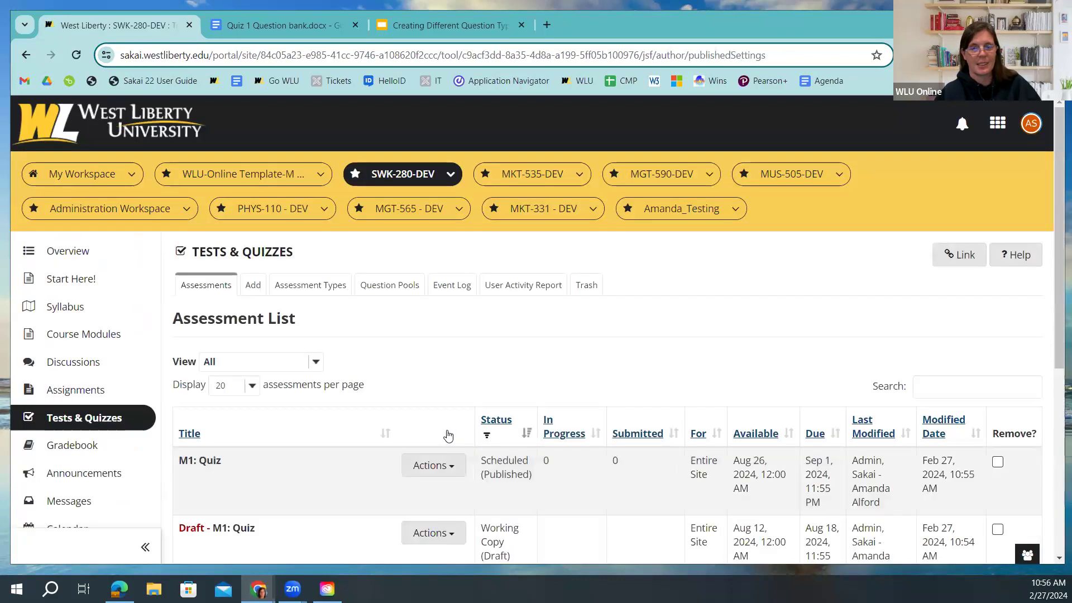
# Reopen the published M1: Quiz settings to review the available date, due date and submission deadline, and save them again
pyautogui.click(451, 472)
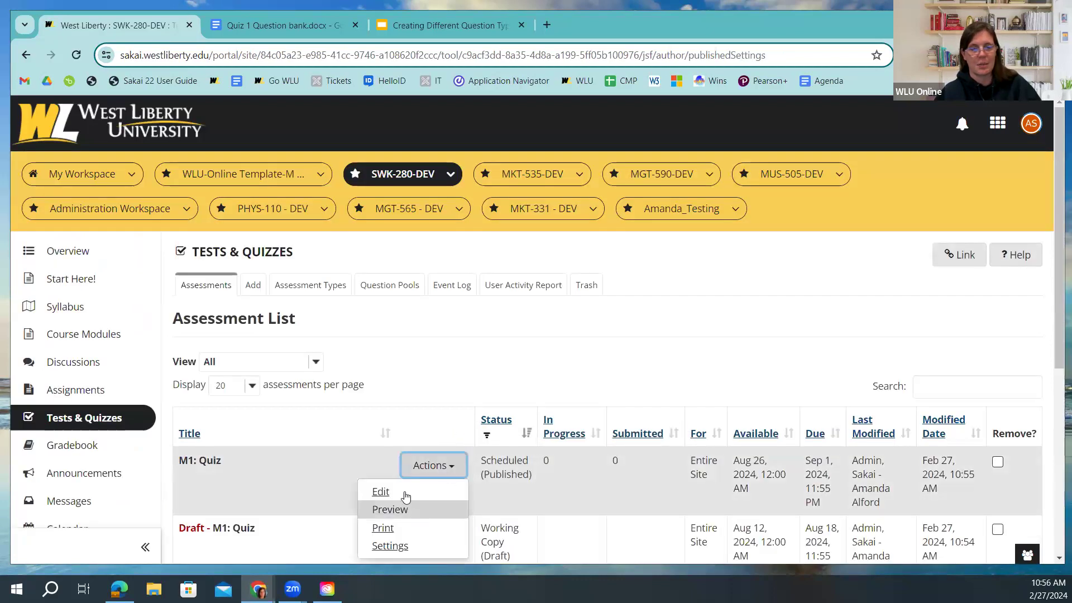
pyautogui.scroll(-2, 404, 486)
pyautogui.click(400, 408)
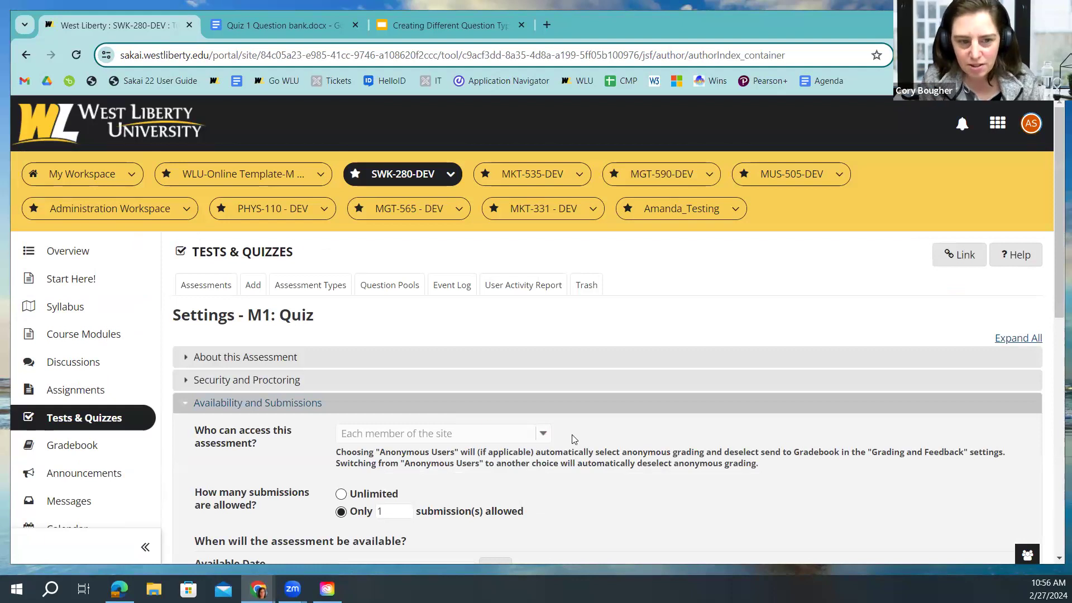
pyautogui.scroll(-3, 572, 440)
pyautogui.scroll(-2, 579, 439)
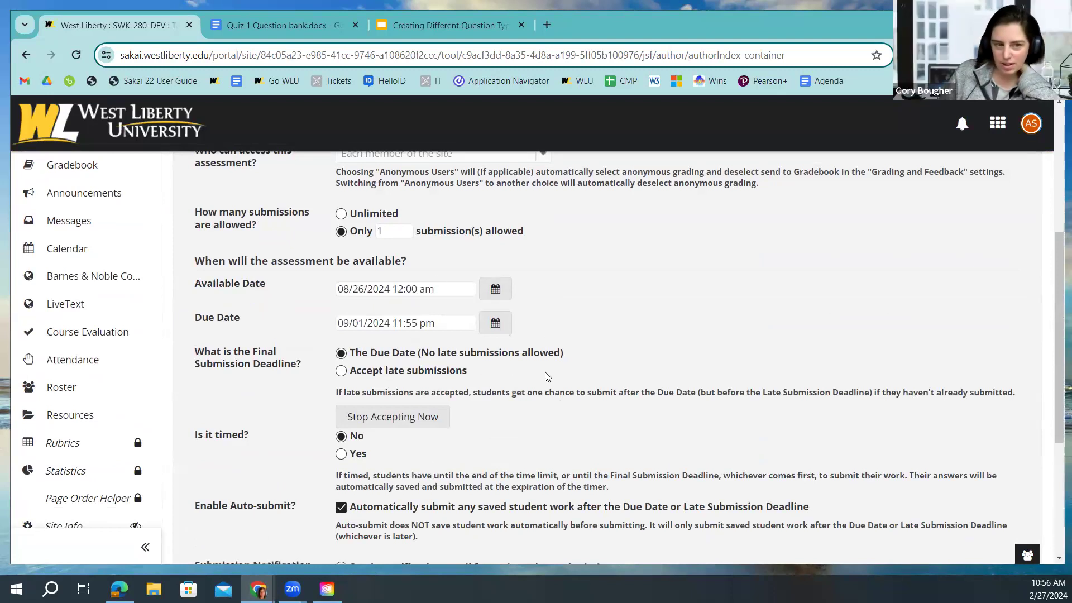
pyautogui.scroll(-5, 546, 376)
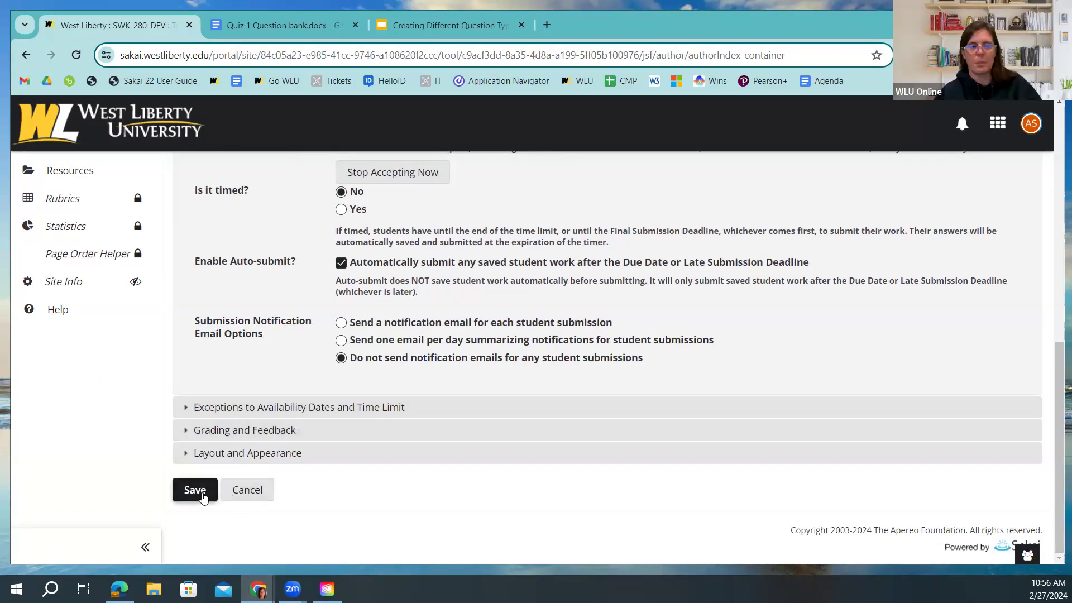
pyautogui.click(188, 491)
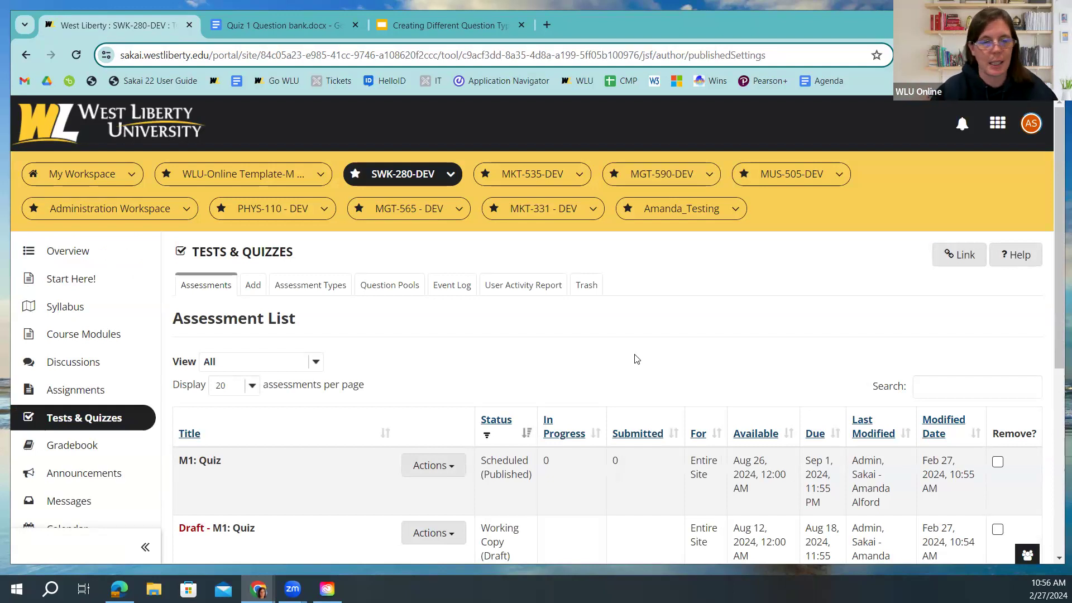
# Check the quizzes in the assessment list and switch to the Google Slides presentation at the Respondus Lockdown Browser slide
pyautogui.scroll(-2, 636, 359)
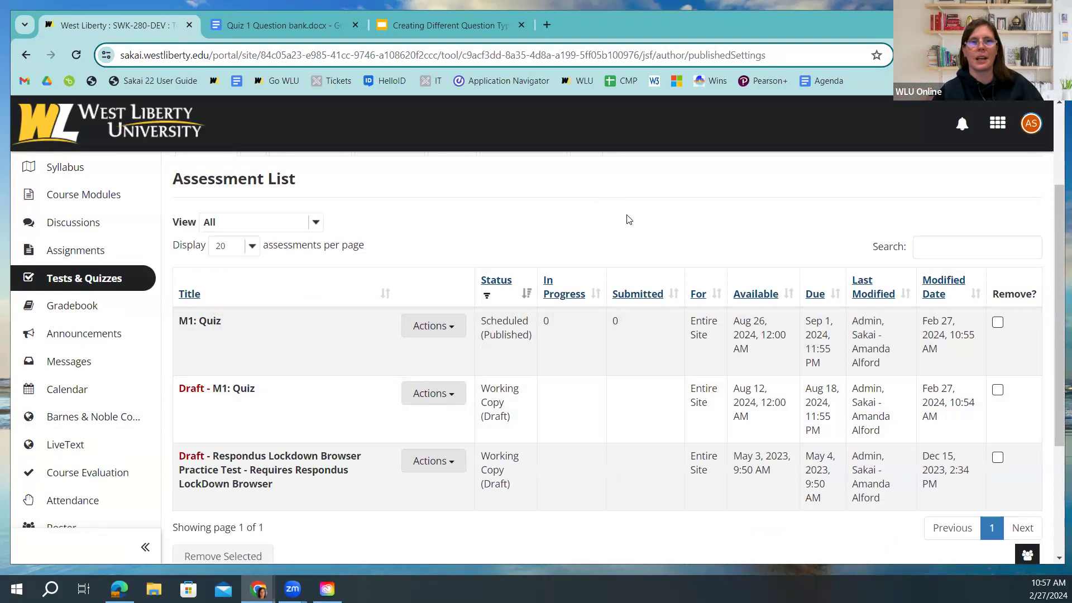
pyautogui.click(429, 27)
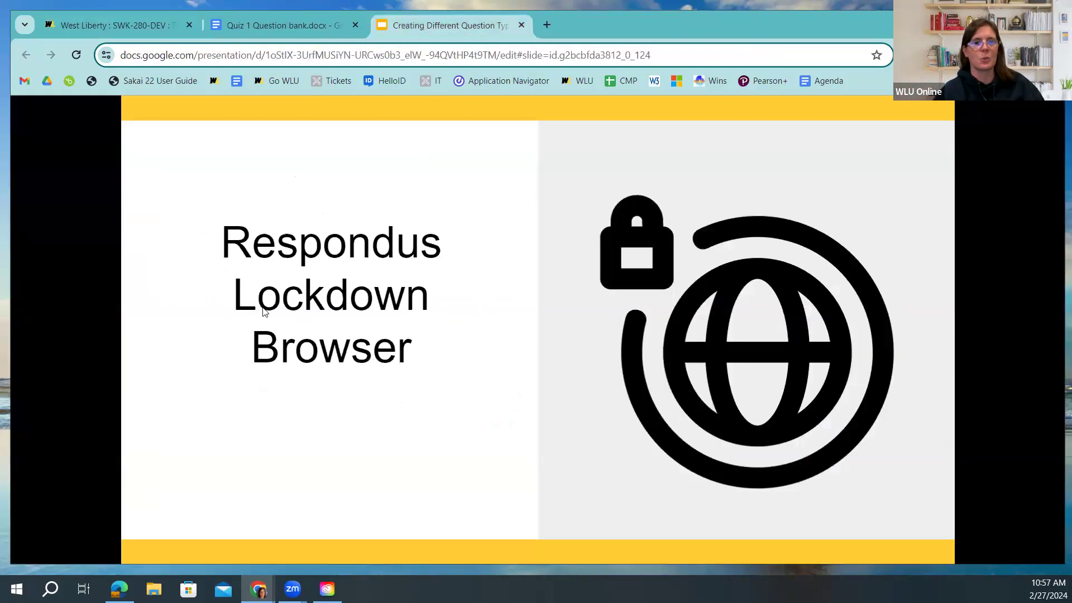